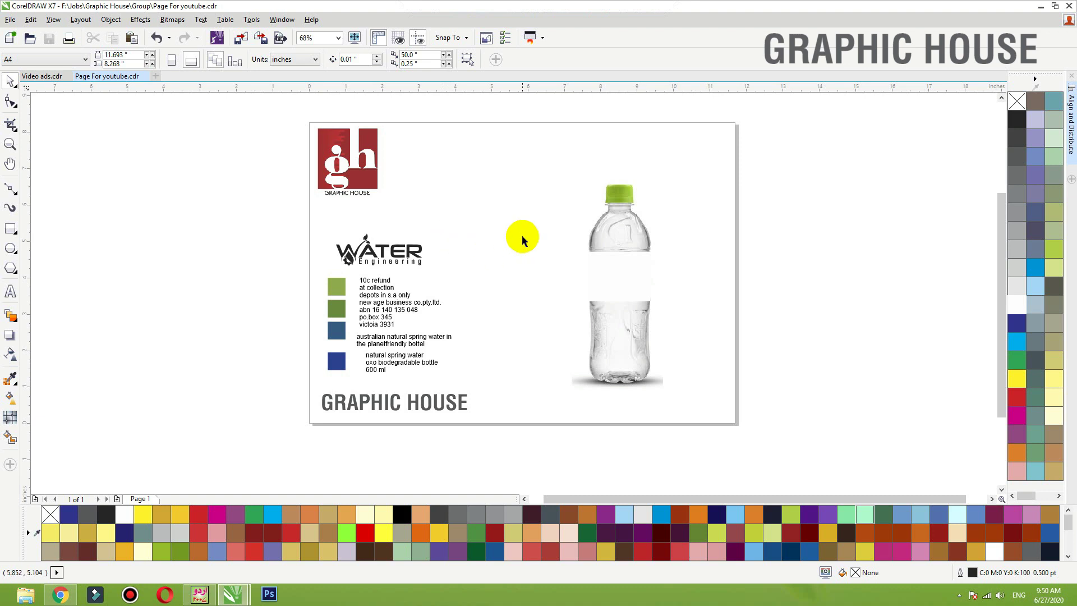
- Move the bottle picture slightly to the right on the page
{"action": "left_click", "coordinate": [625, 259]}
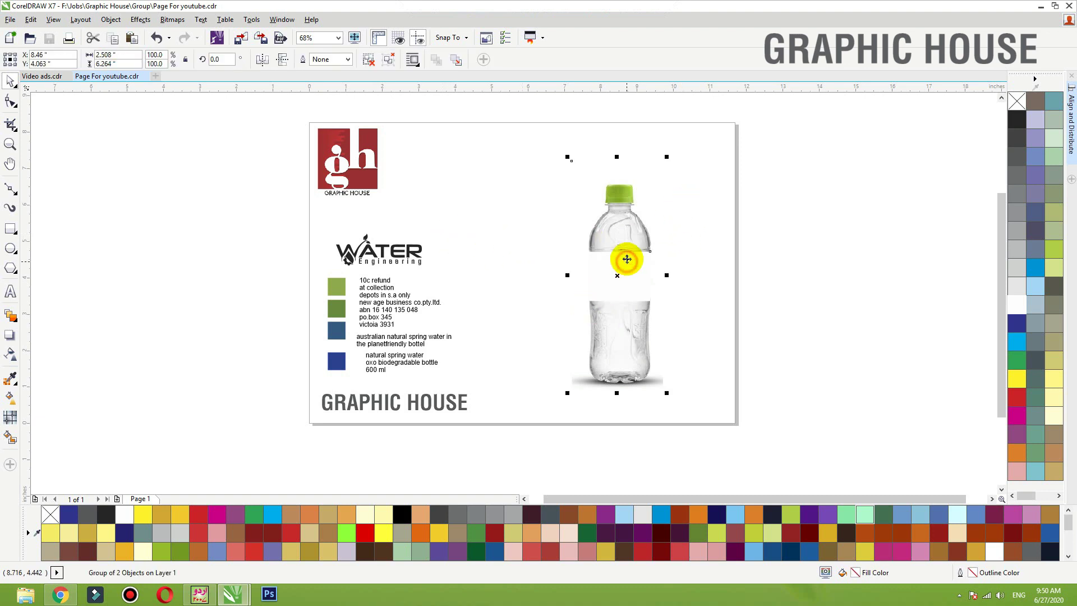
{"action": "left_click_drag", "start_coordinate": [624, 240], "coordinate": [633, 234]}
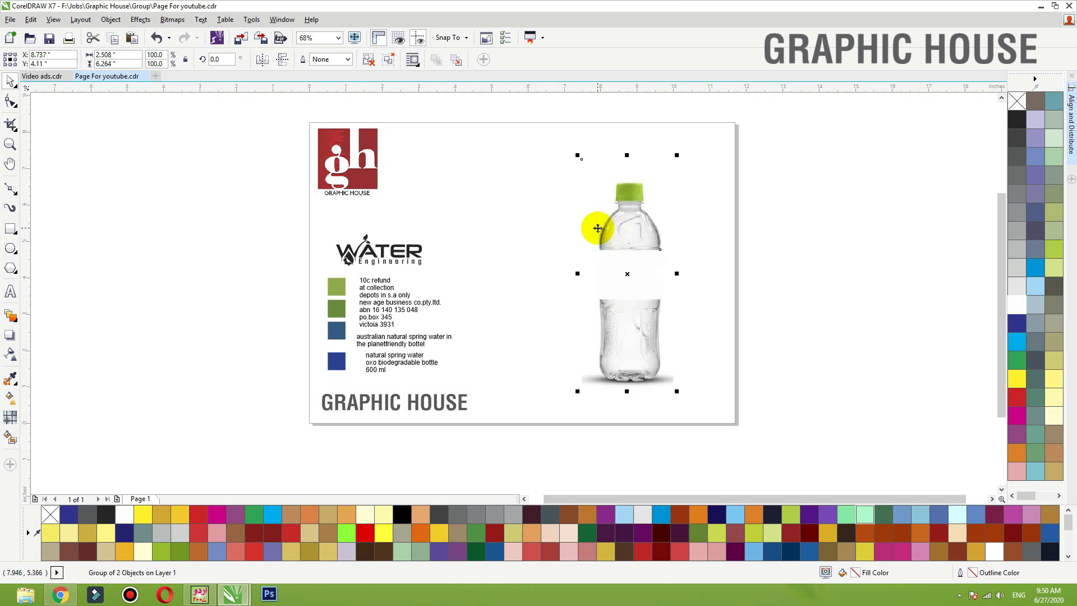
{"action": "left_click", "coordinate": [621, 149]}
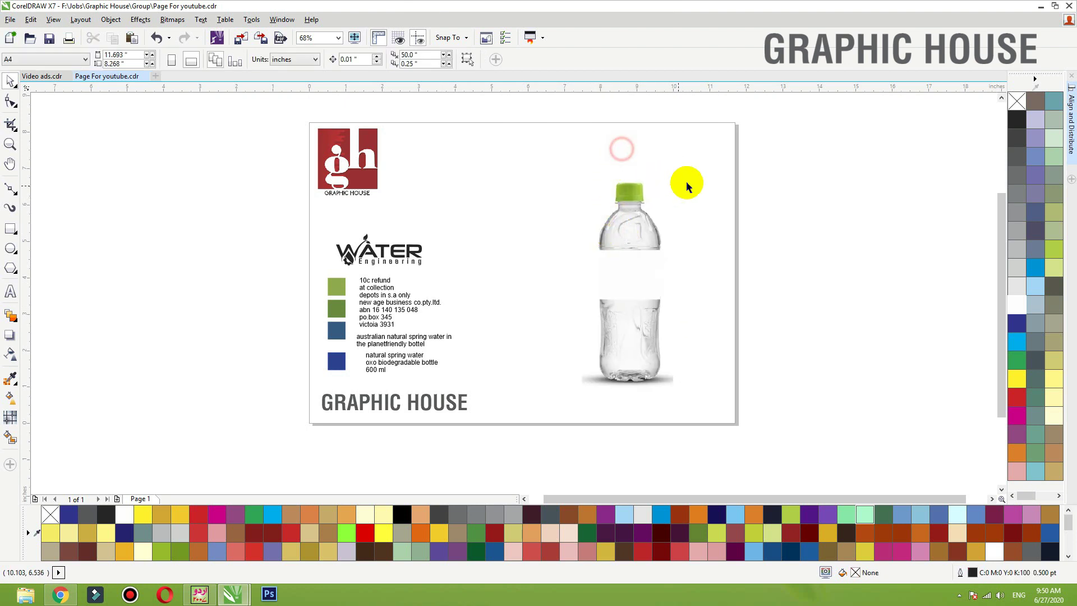
- Move the "natural spring water" text block left so it lines up with the text above it
{"action": "left_click_drag", "start_coordinate": [707, 171], "coordinate": [322, 403]}
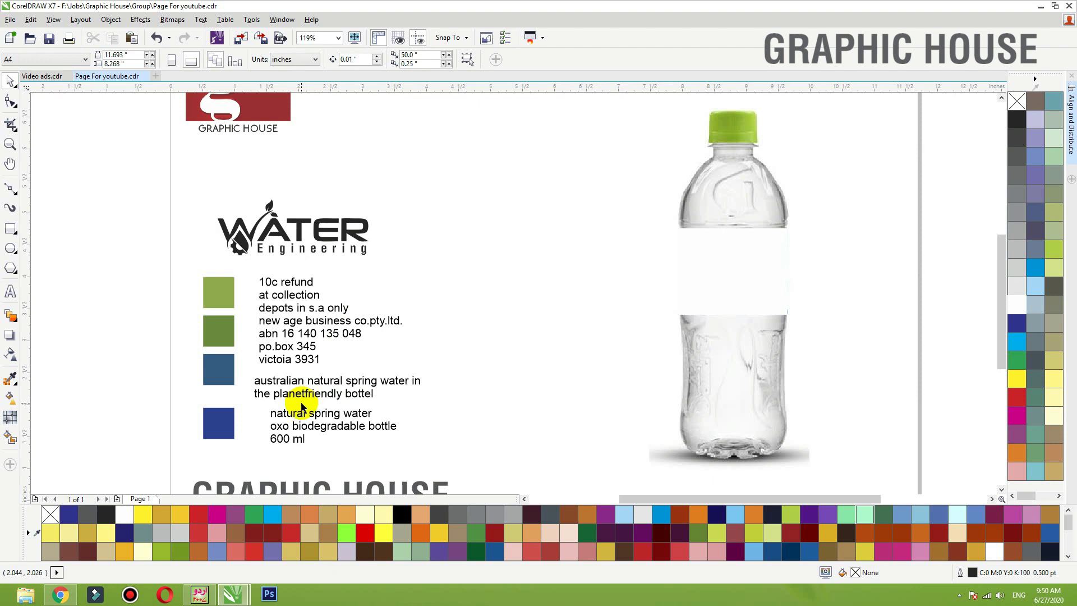
{"action": "left_click_drag", "start_coordinate": [289, 421], "coordinate": [284, 410]}
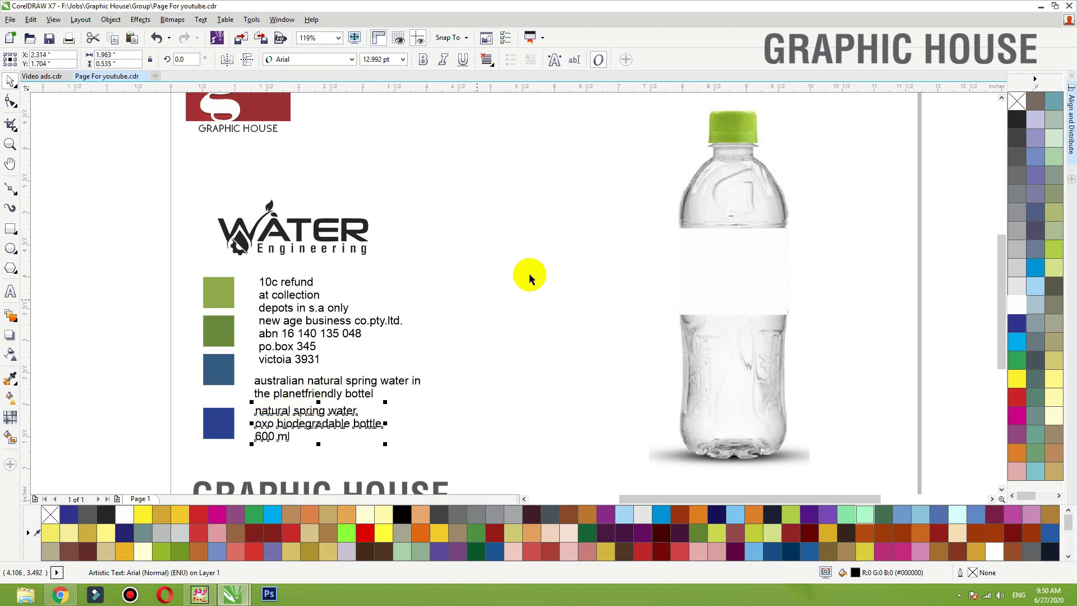
{"action": "left_click", "coordinate": [534, 267]}
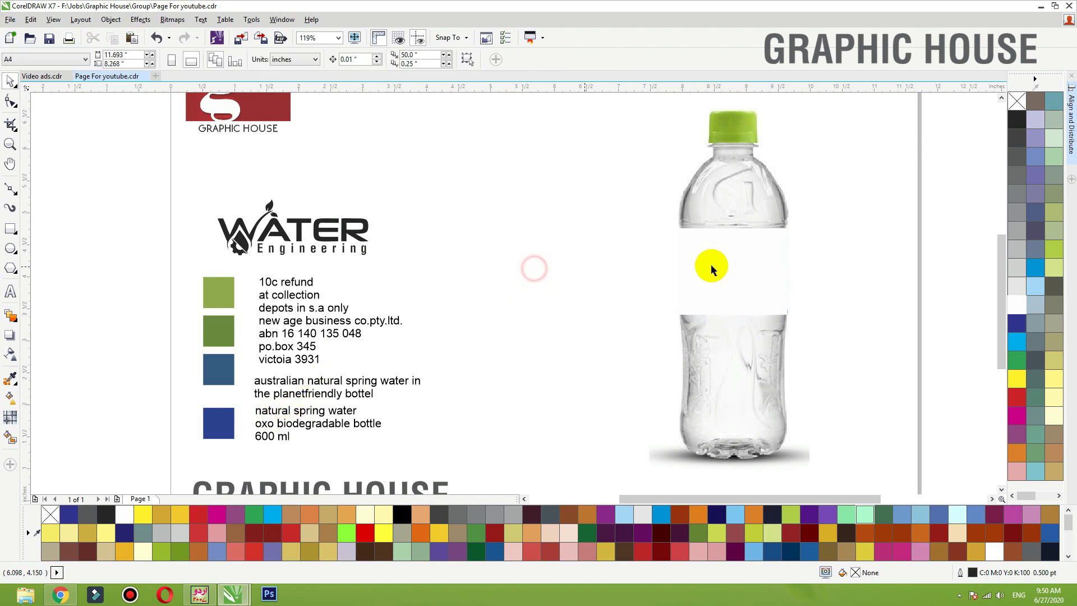
- Draw a rectangle about 1.72 by 1.35 inches over the bottle's blank label area and move it left of the bottle
{"action": "left_click", "coordinate": [5, 235]}
{"action": "left_click_drag", "start_coordinate": [788, 228], "coordinate": [678, 315]}
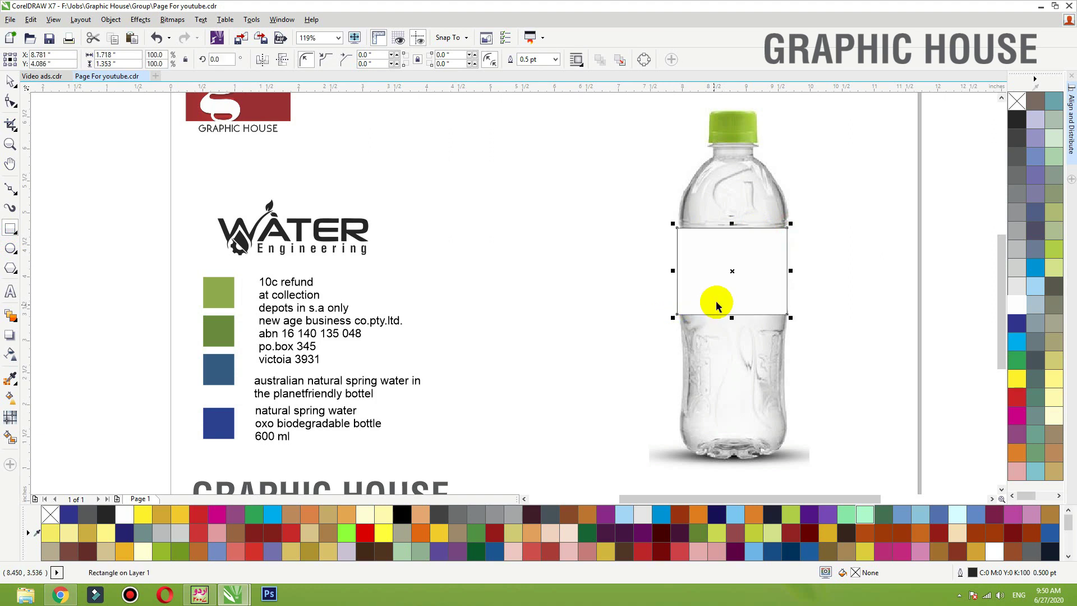
{"action": "key", "text": "space"}
{"action": "left_click_drag", "start_coordinate": [729, 272], "coordinate": [540, 275]}
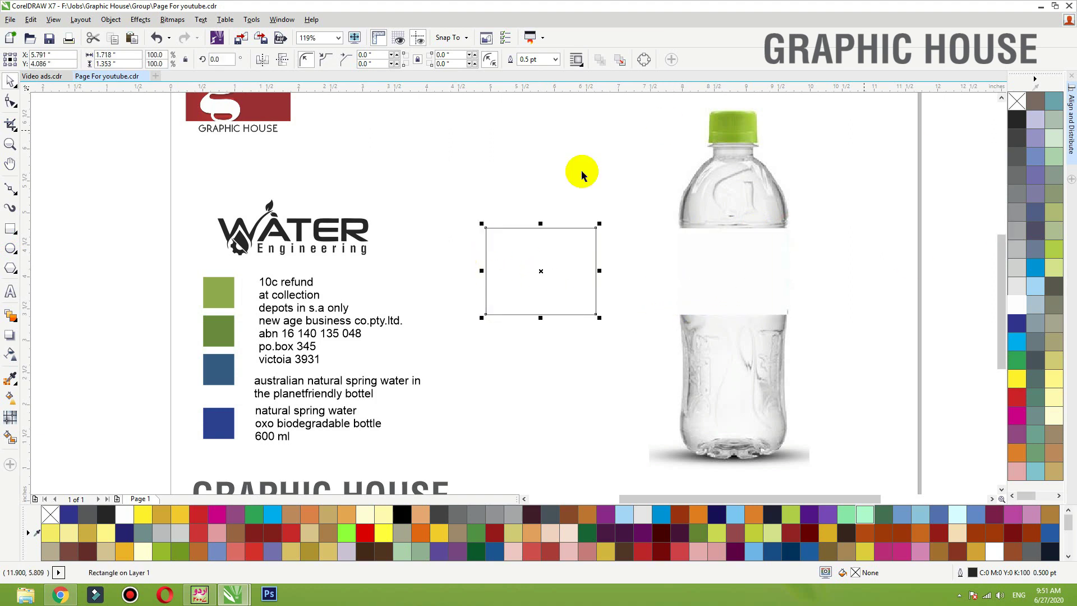
- Resize the rectangle to 6.5 inches wide by 1.5 inches high
{"action": "left_click", "coordinate": [134, 54]}
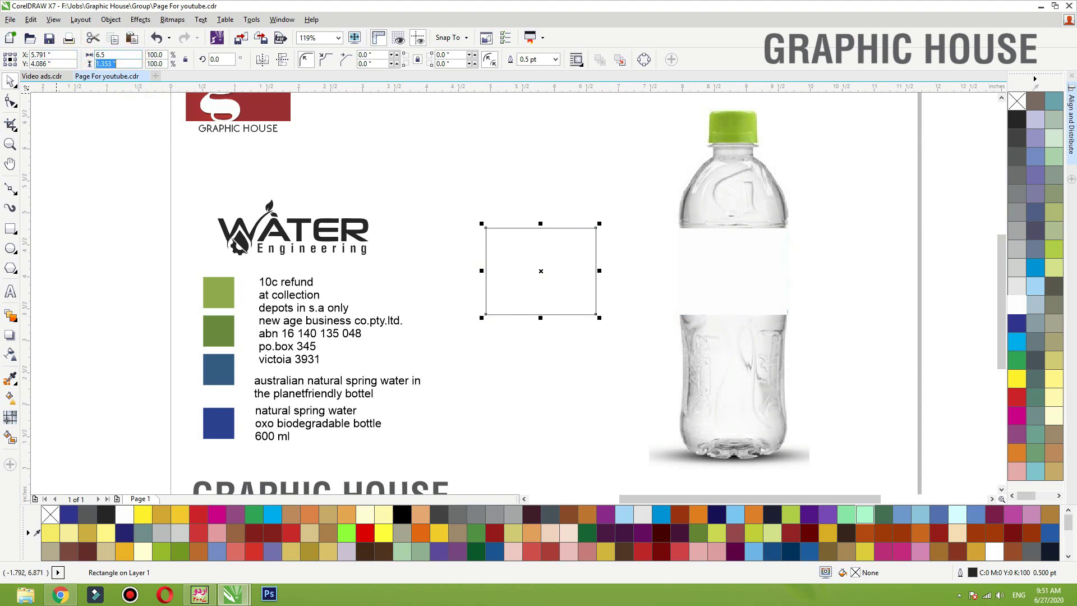
{"action": "type", "text": "1.5"}
{"action": "key", "text": "Return"}
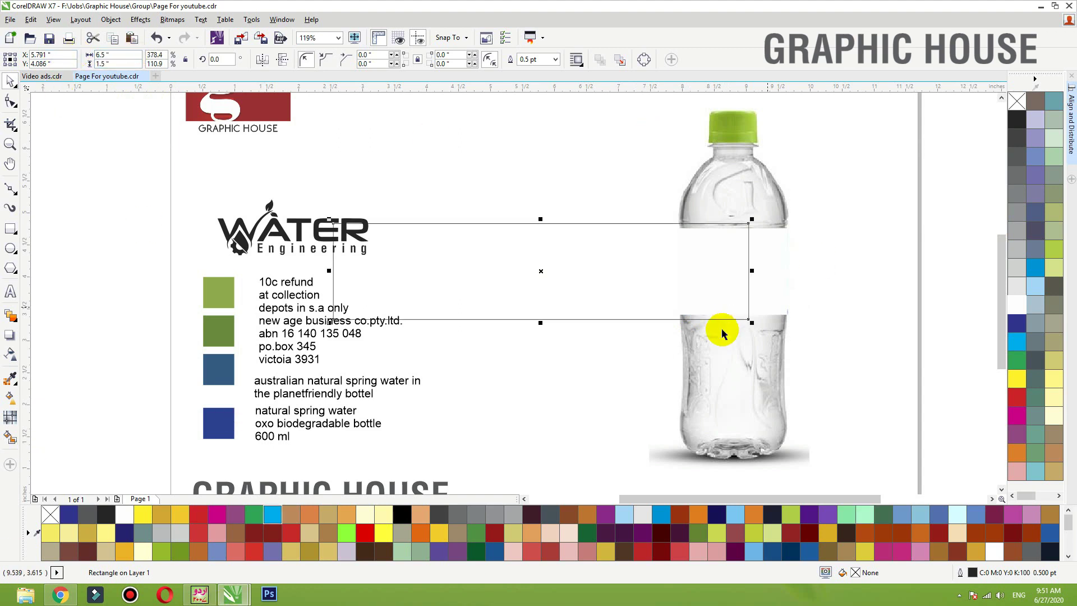
- Move the bottle and the label rectangle to the right so that the rectangle sits clear between the text and the bottle
{"action": "left_click", "coordinate": [711, 370]}
{"action": "left_click_drag", "start_coordinate": [711, 370], "coordinate": [924, 367]}
{"action": "left_click_drag", "start_coordinate": [749, 256], "coordinate": [841, 255]}
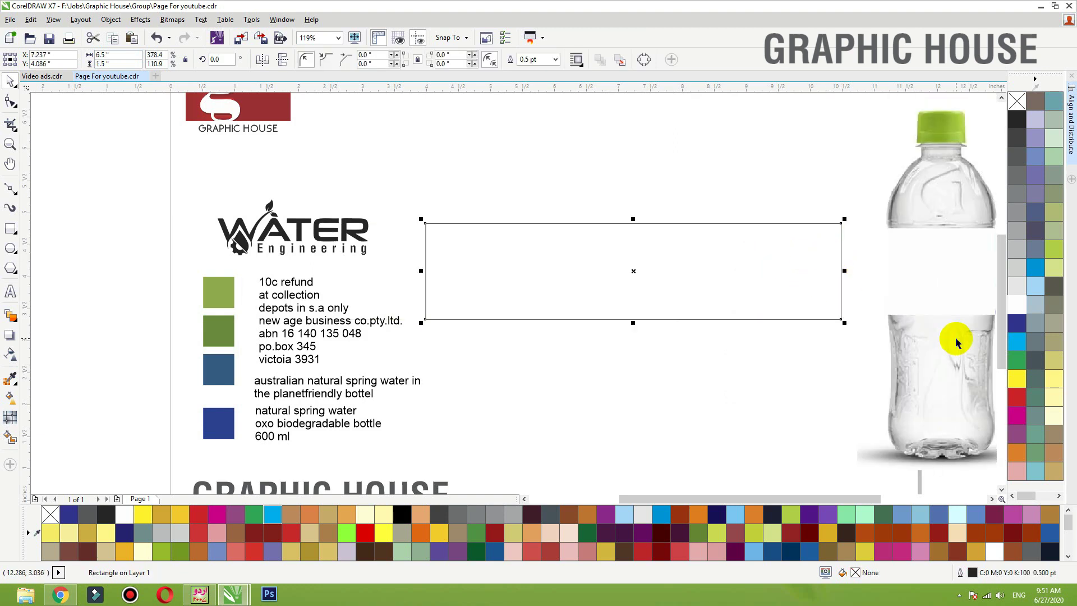
- Fill the label rectangle with light blue (C:40 M:0 Y:0 K:0) and remove its outline
{"action": "left_click", "coordinate": [1036, 285]}
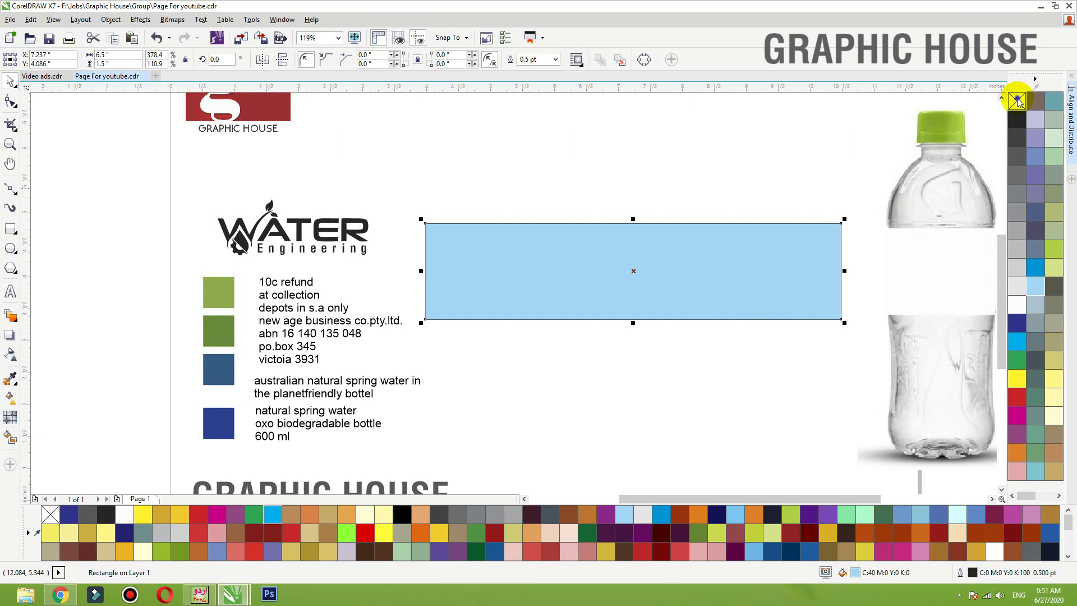
{"action": "right_click", "coordinate": [1018, 100]}
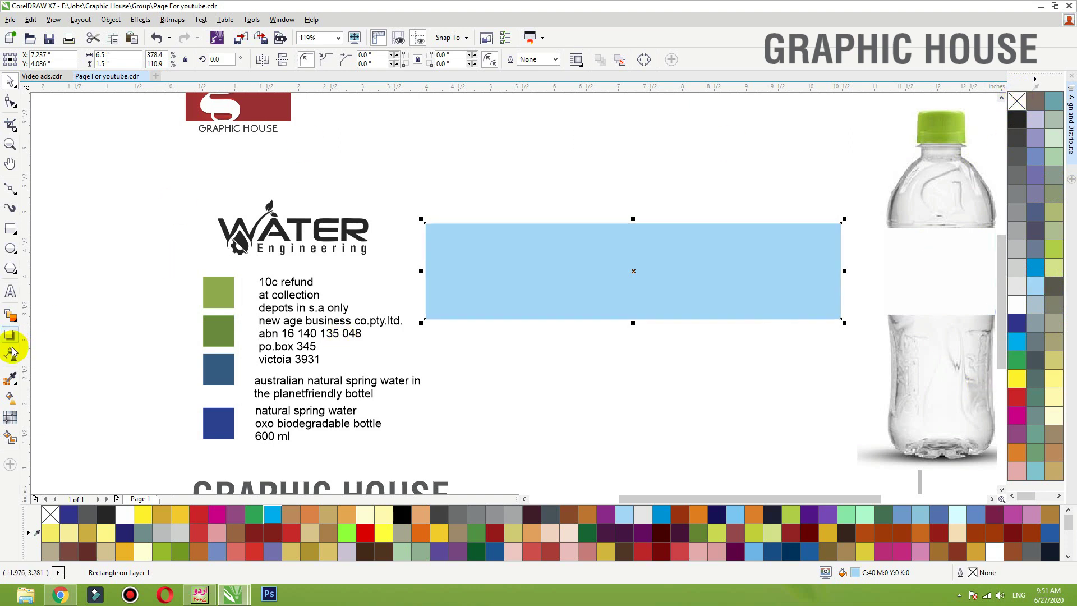
- Create a separate, unfilled inner border rectangle of about 6.366 by 1.366 inches from the label using an inside Contour
{"action": "left_click", "coordinate": [11, 316]}
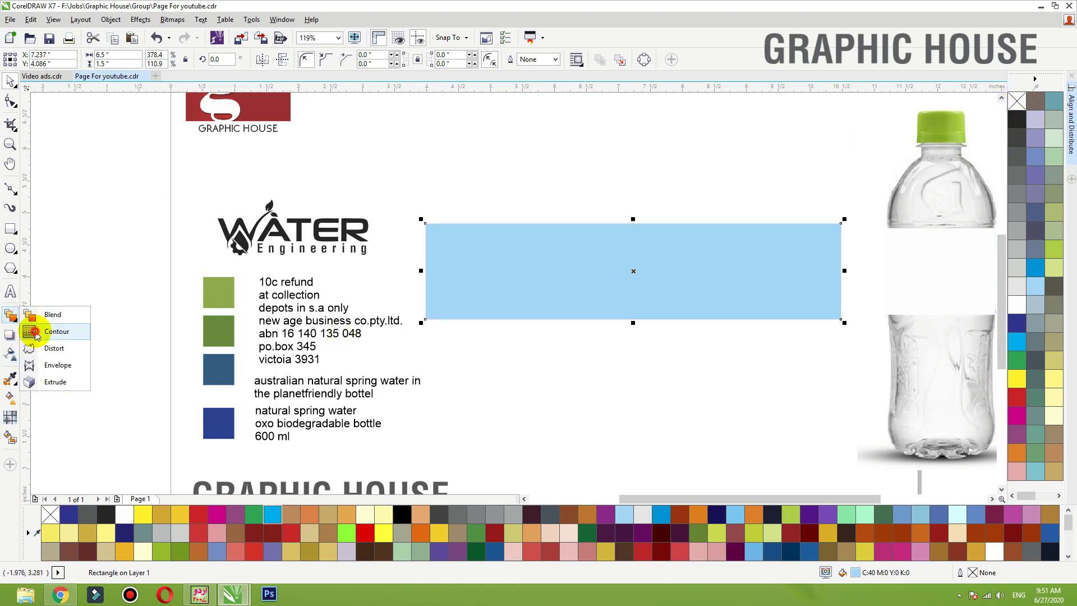
{"action": "left_click", "coordinate": [36, 331]}
{"action": "left_click_drag", "start_coordinate": [424, 249], "coordinate": [498, 270]}
{"action": "key", "text": "space"}
{"action": "key", "text": "ctrl+k"}
{"action": "left_click", "coordinate": [433, 211]}
{"action": "key", "text": "ctrl+z"}
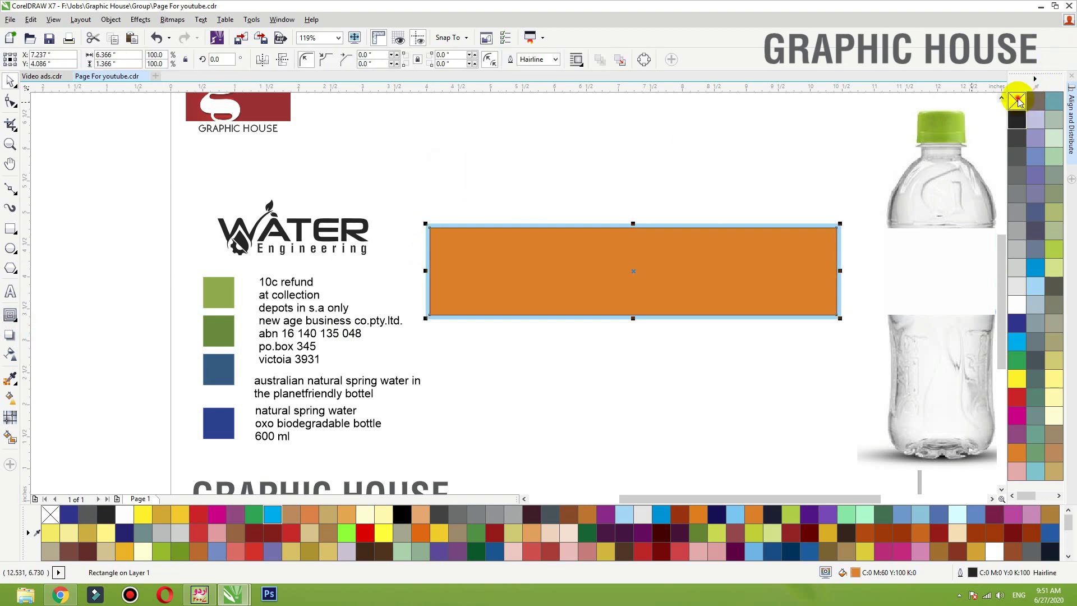
{"action": "left_click", "coordinate": [1019, 102]}
{"action": "left_click", "coordinate": [588, 388]}
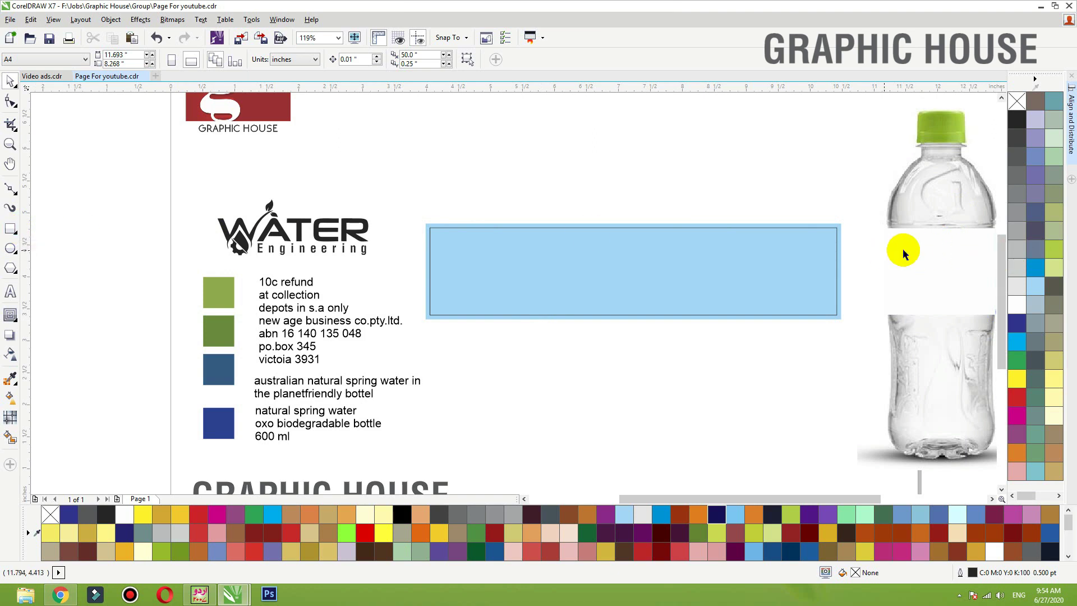
- Draw a center panel rectangle about 3.32 inches wide spanning the full 1.5-inch height of the label
{"action": "left_click", "coordinate": [10, 228]}
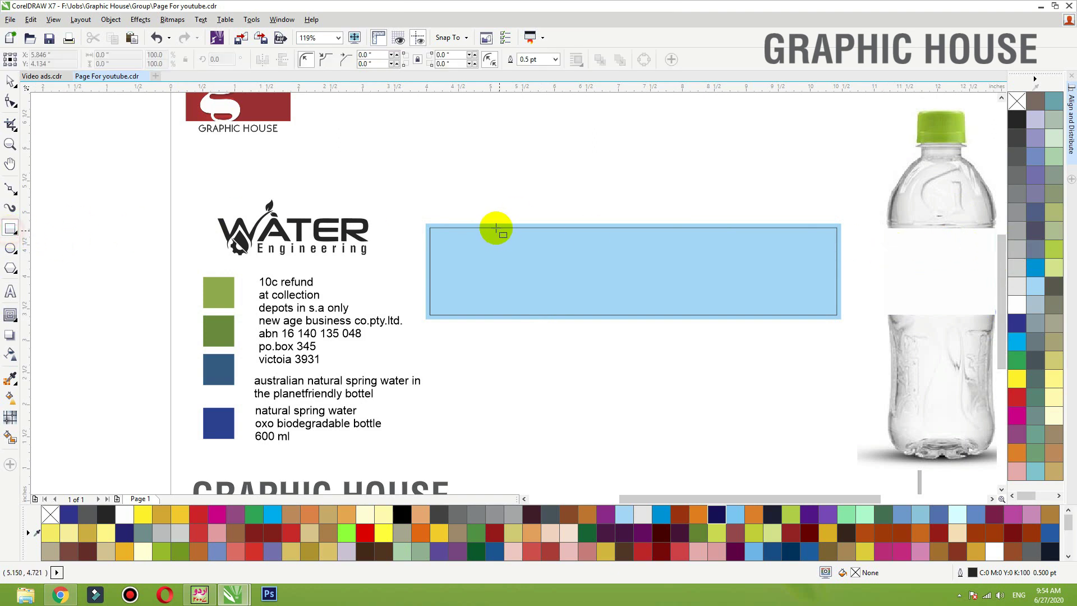
{"action": "left_click_drag", "start_coordinate": [514, 224], "coordinate": [726, 319]}
{"action": "key", "text": "space"}
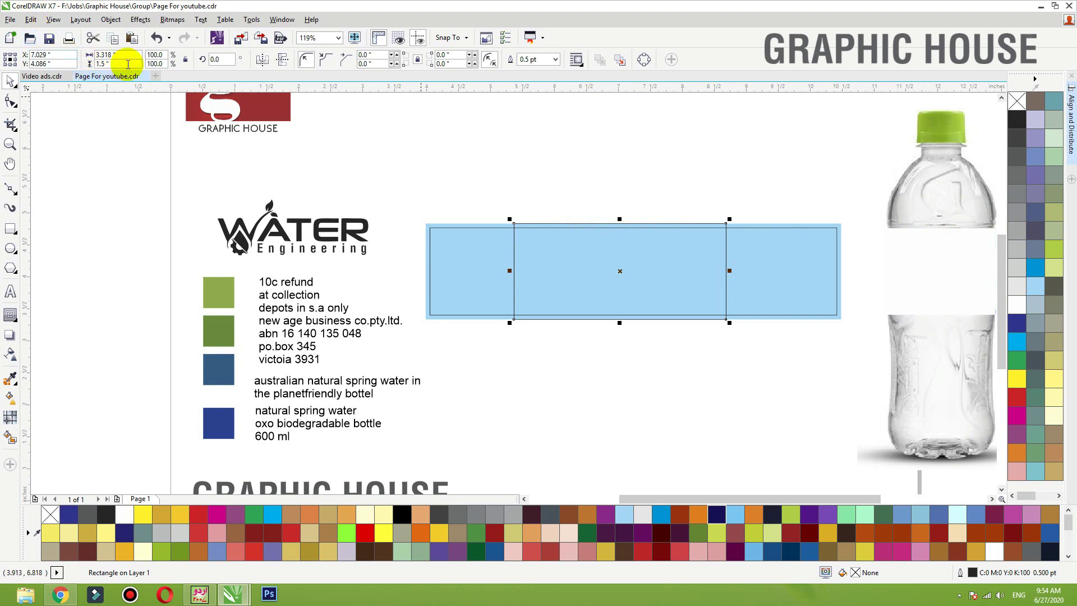
- Reduce the center panel's width to 3.2 inches and center it horizontally on the label rectangle
{"action": "left_click", "coordinate": [131, 56]}
{"action": "type", "text": "3"}
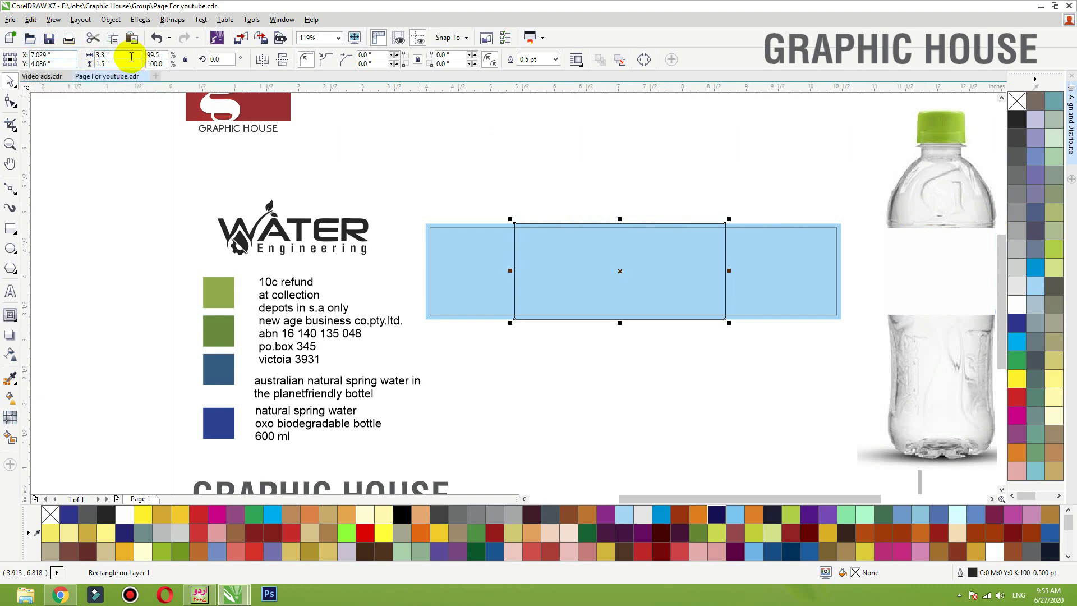
{"action": "left_click_drag", "start_coordinate": [131, 57], "coordinate": [6, 45]}
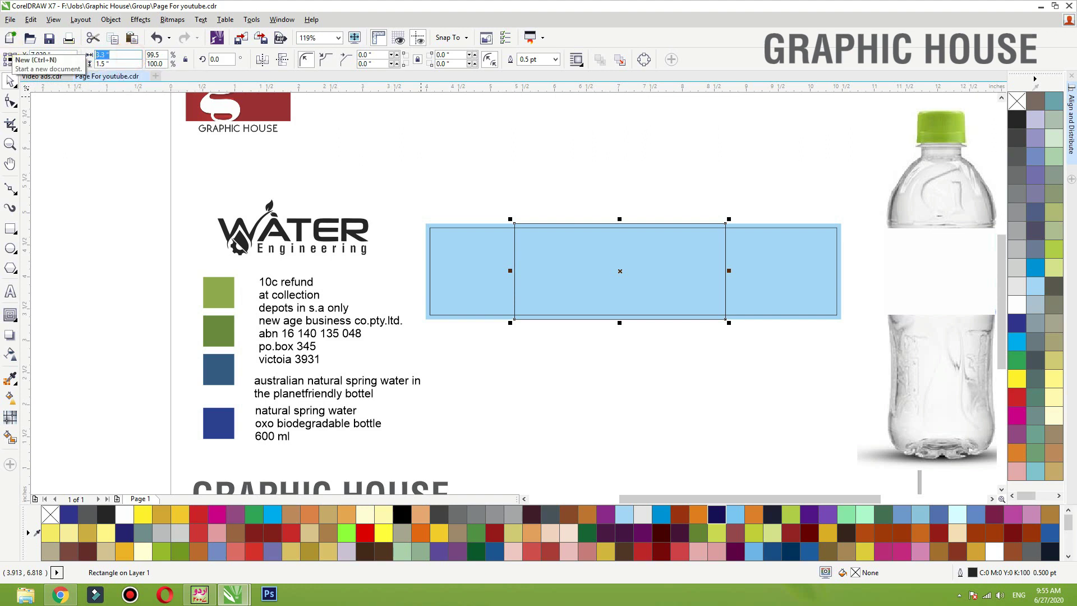
{"action": "left_click", "coordinate": [489, 222], "text": "shift"}
{"action": "left_click", "coordinate": [491, 173]}
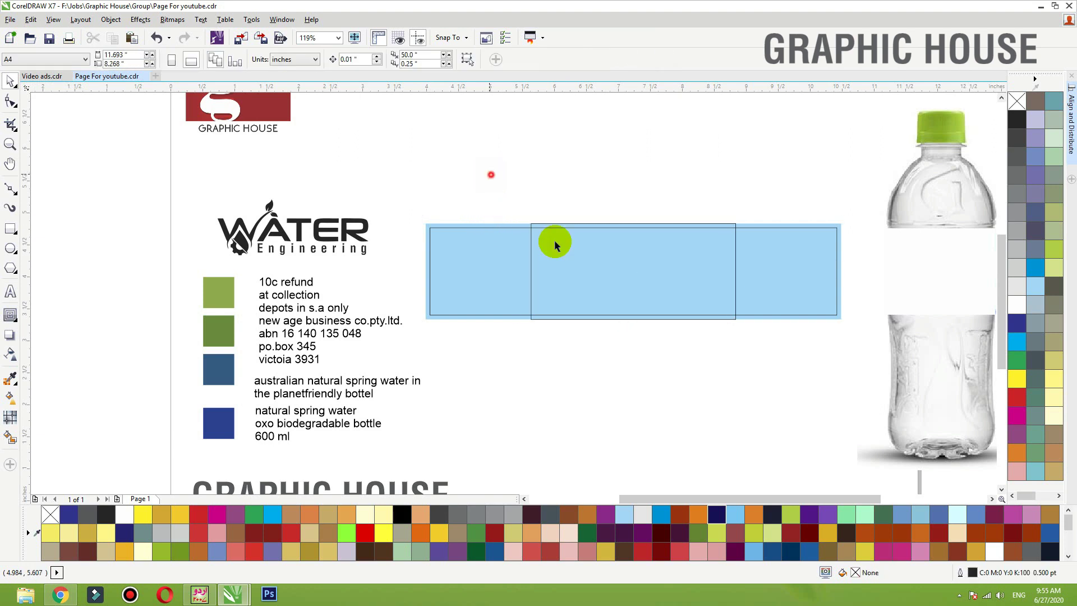
- Examine the center panel, inner border and outer label rectangles one by one, undoing any accidental move
{"action": "left_click", "coordinate": [553, 240]}
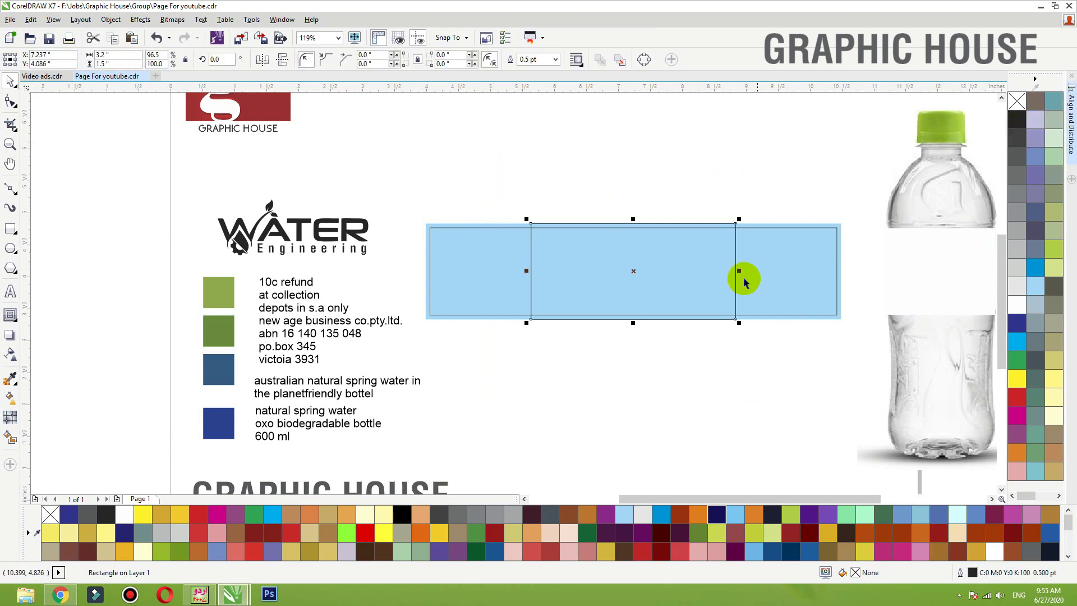
{"action": "left_click", "coordinate": [753, 174]}
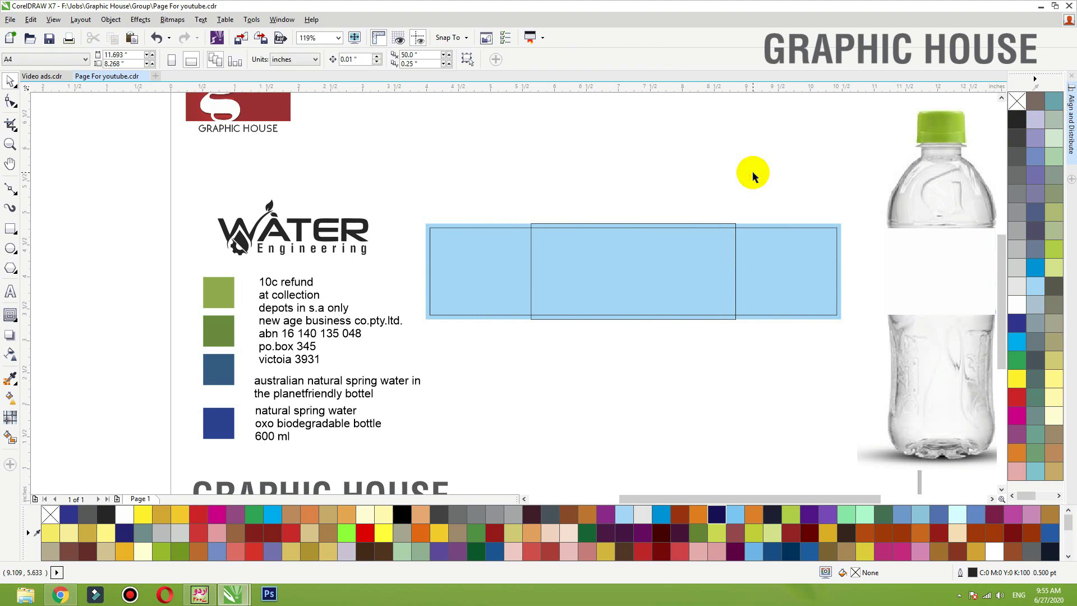
{"action": "left_click", "coordinate": [770, 229]}
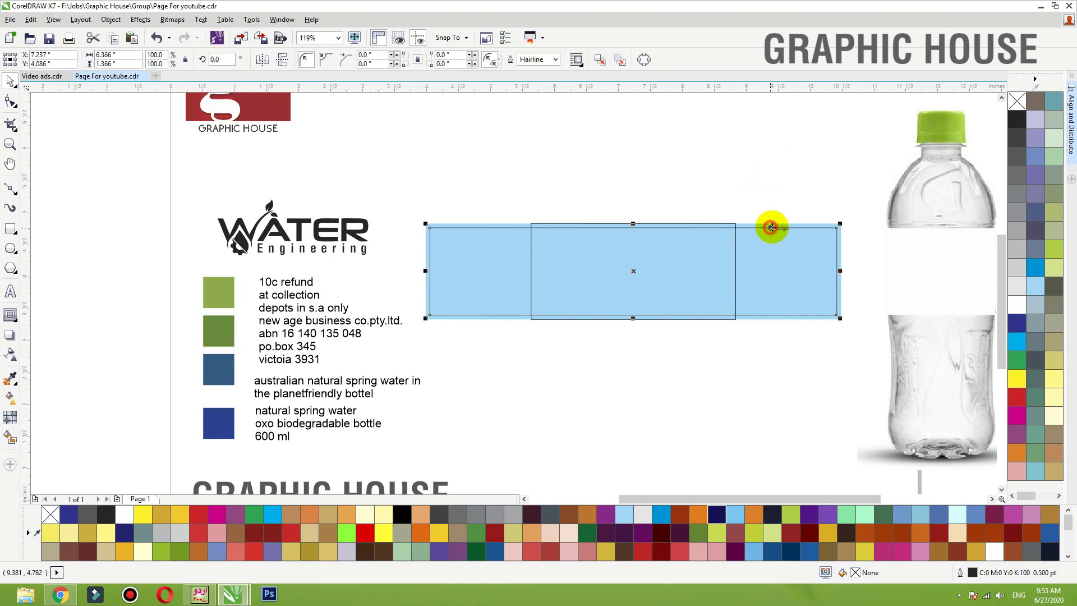
{"action": "left_click", "coordinate": [710, 141]}
{"action": "left_click", "coordinate": [531, 227]}
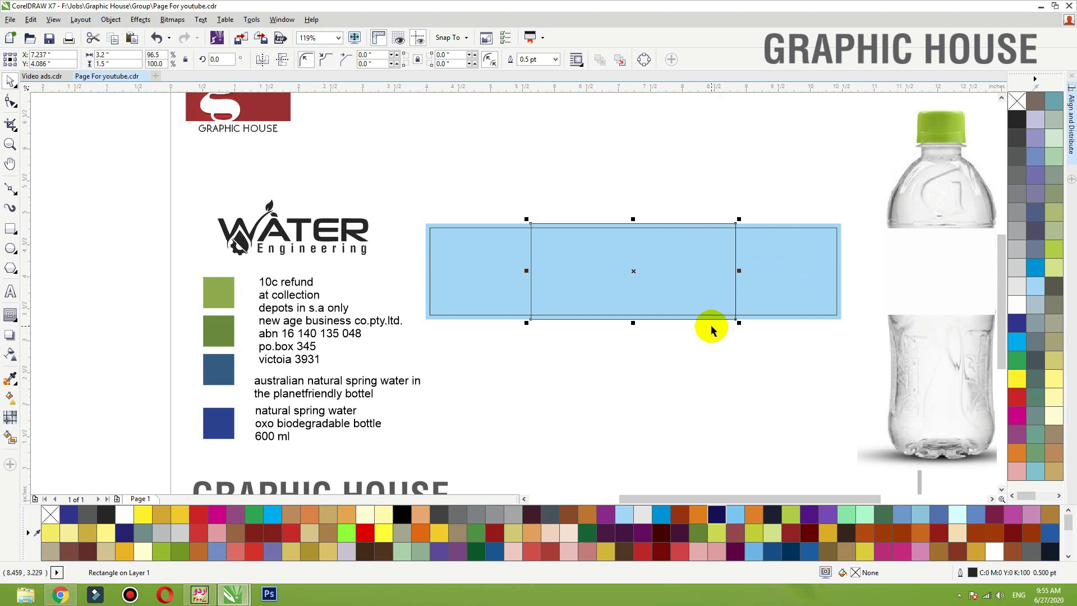
{"action": "left_click", "coordinate": [815, 225]}
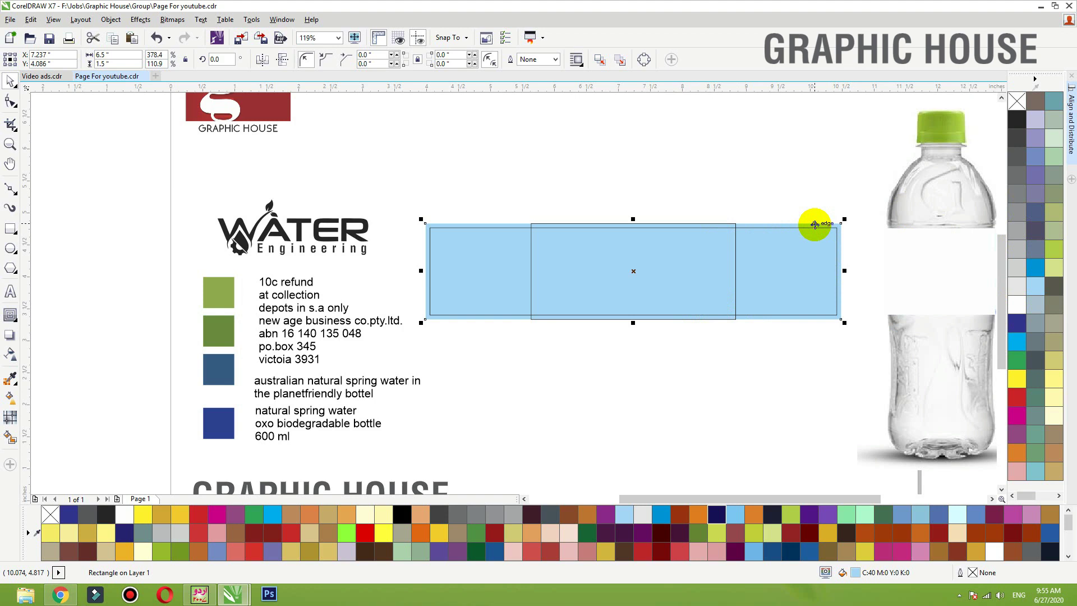
{"action": "left_click_drag", "start_coordinate": [769, 239], "coordinate": [452, 421]}
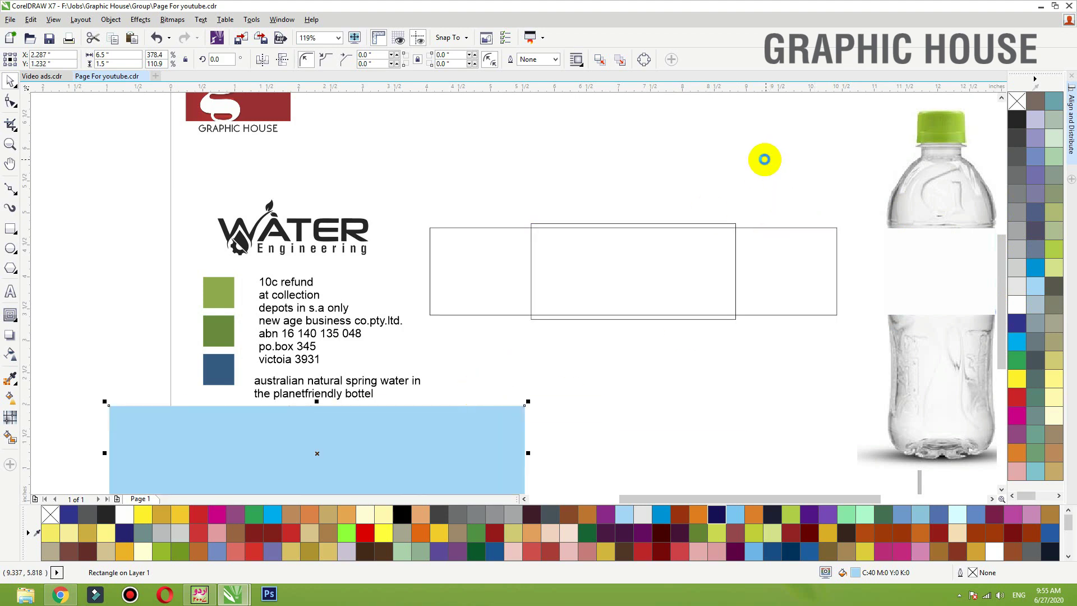
{"action": "key", "text": "ctrl+z"}
{"action": "left_click_drag", "start_coordinate": [739, 230], "coordinate": [453, 431]}
- Set the center panel's width to 3 inches, keeping it centered on the outer label rectangle
{"action": "left_click_drag", "start_coordinate": [118, 53], "coordinate": [1, 31]}
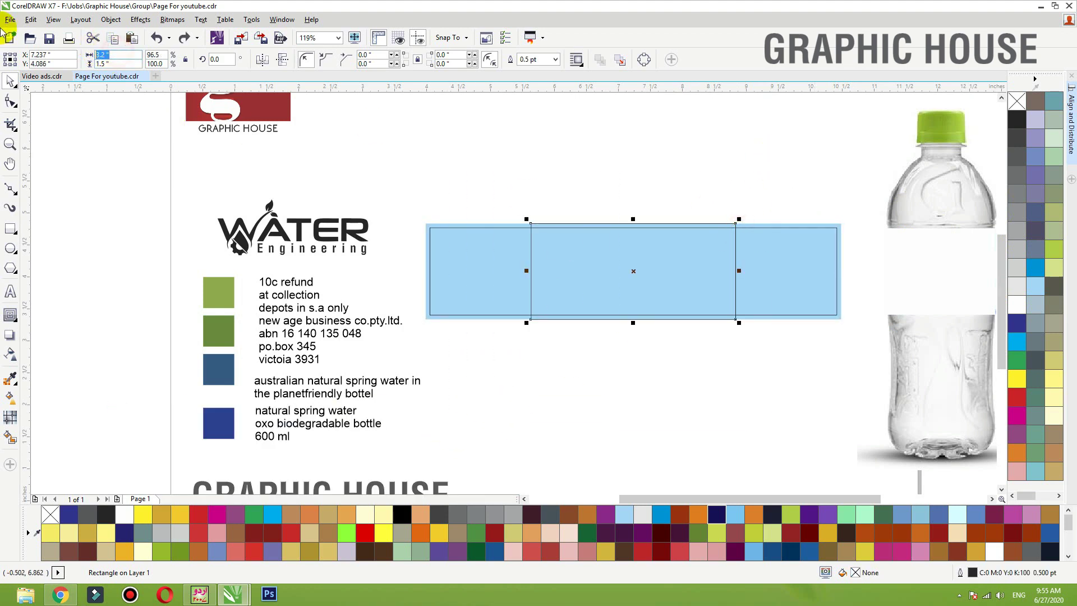
{"action": "type", "text": "3"}
{"action": "key", "text": "Return"}
{"action": "left_click", "coordinate": [515, 227]}
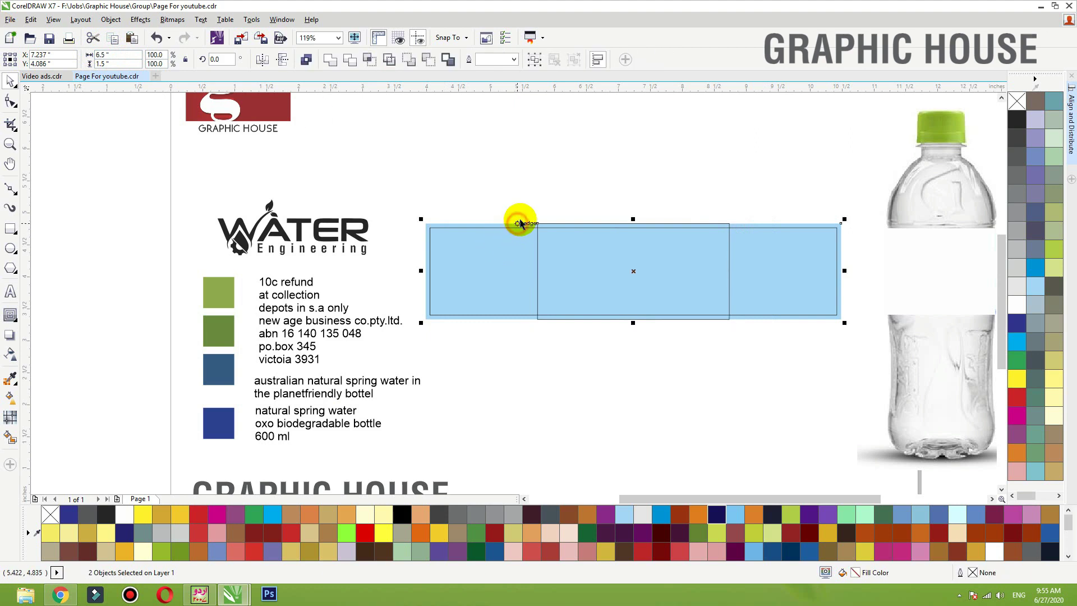
{"action": "left_click", "coordinate": [554, 182]}
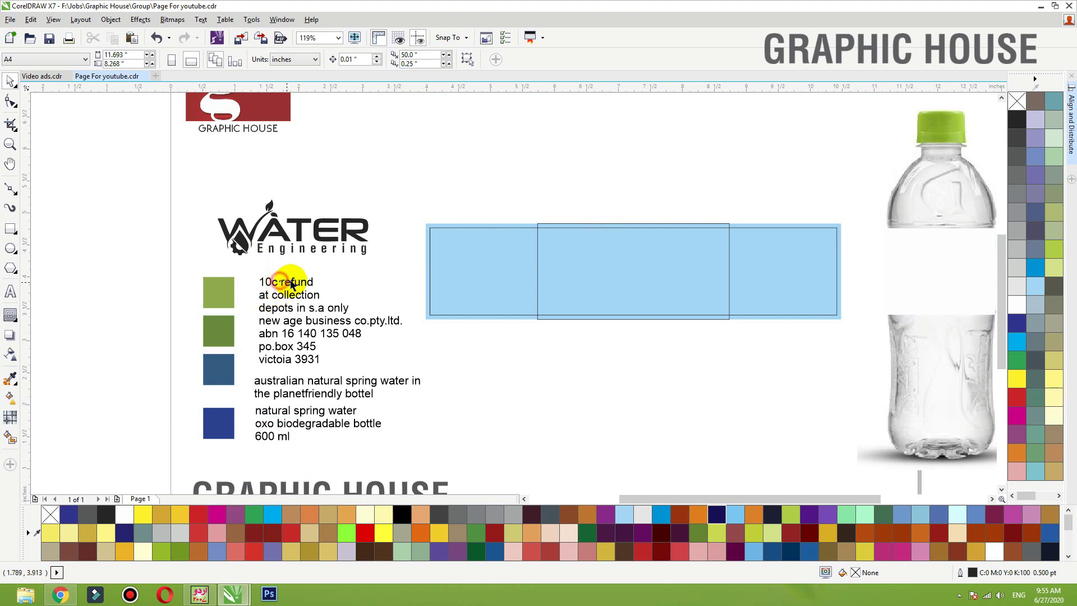
- Sample the dark blue swatch (#1C3E95) with the Color Eyedropper and apply it as the outer label rectangle's fill
{"action": "left_click", "coordinate": [443, 227]}
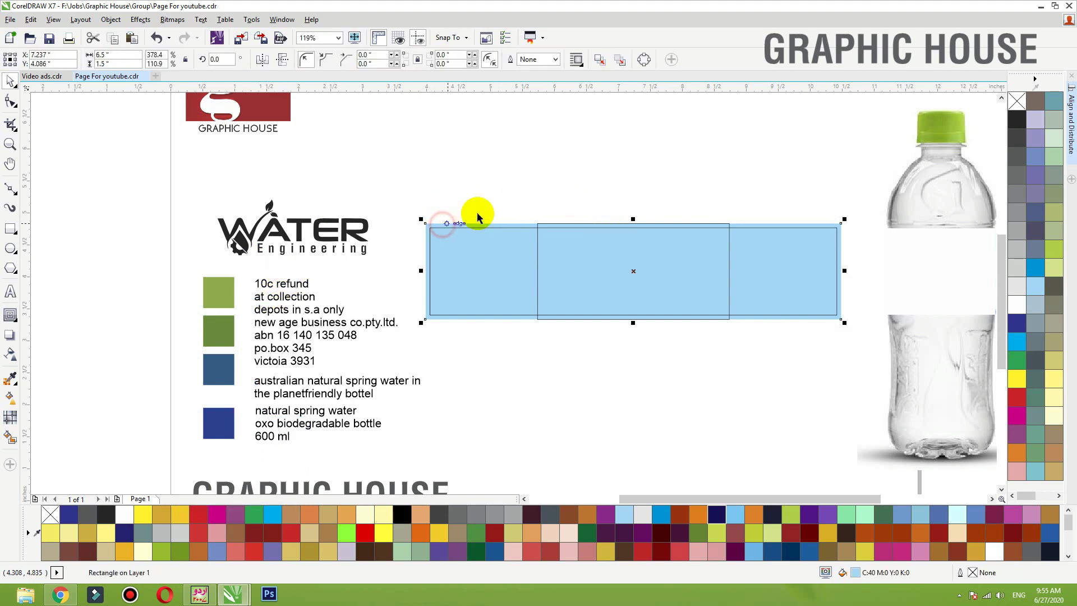
{"action": "left_click", "coordinate": [214, 422]}
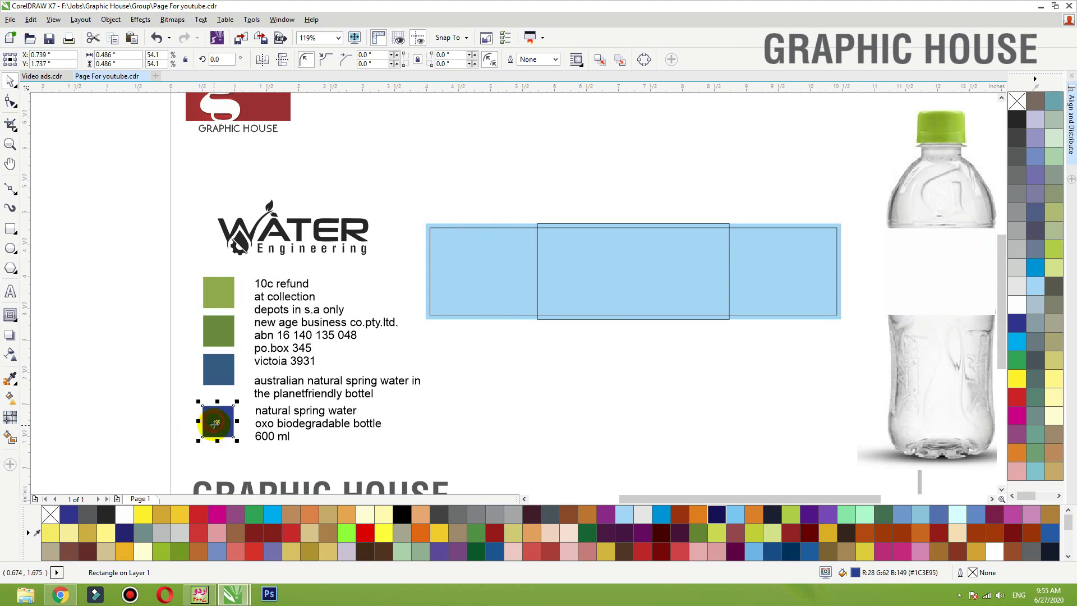
{"action": "left_click", "coordinate": [11, 380]}
{"action": "left_click", "coordinate": [227, 423]}
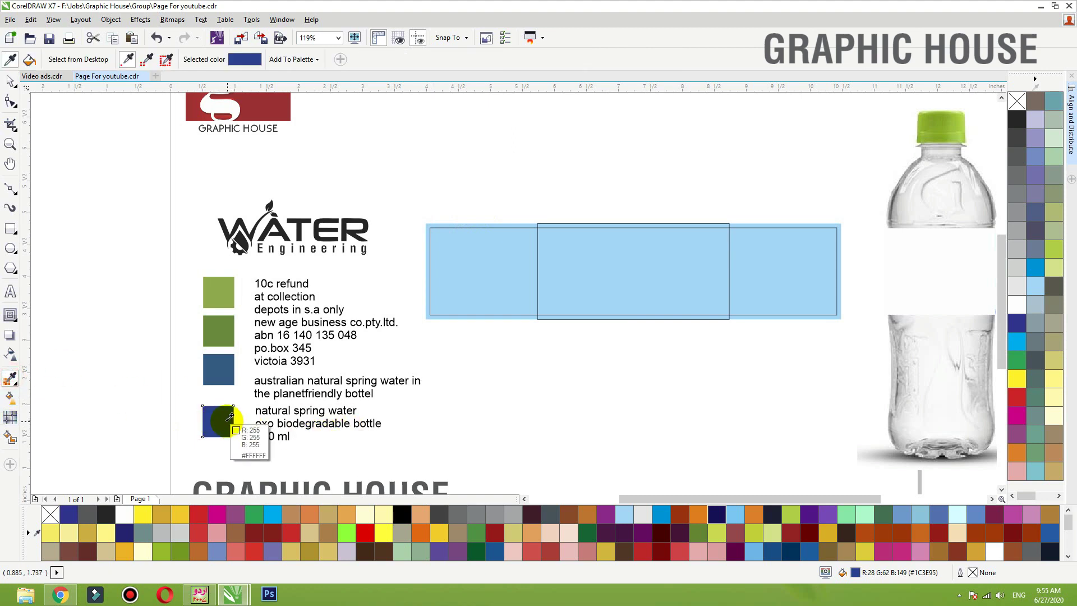
{"action": "left_click", "coordinate": [443, 224]}
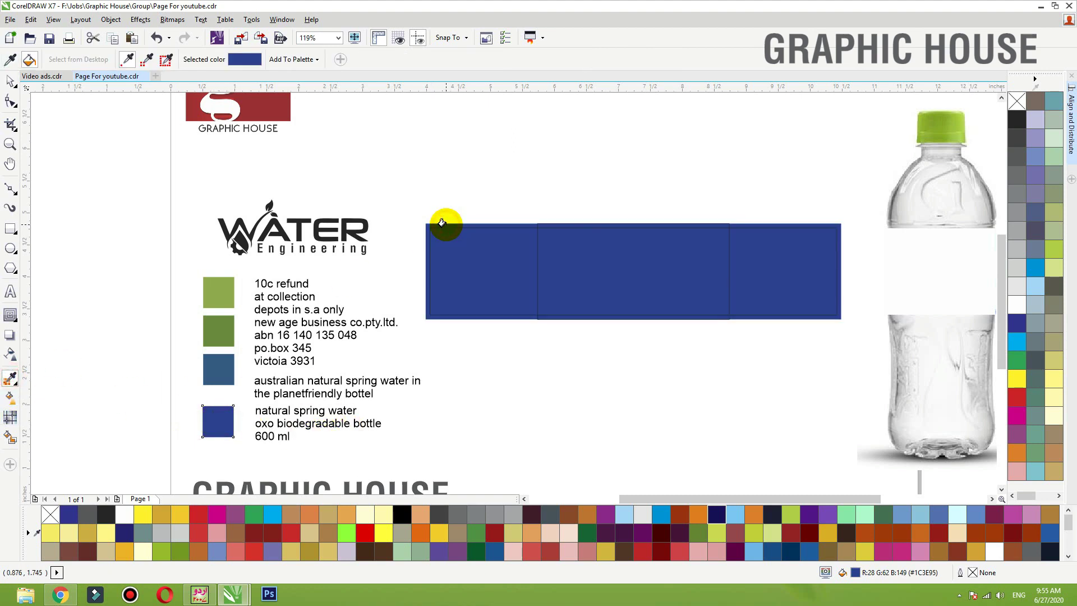
{"action": "key", "text": "space"}
- Give the inner border rectangle a white outline
{"action": "left_click", "coordinate": [445, 230]}
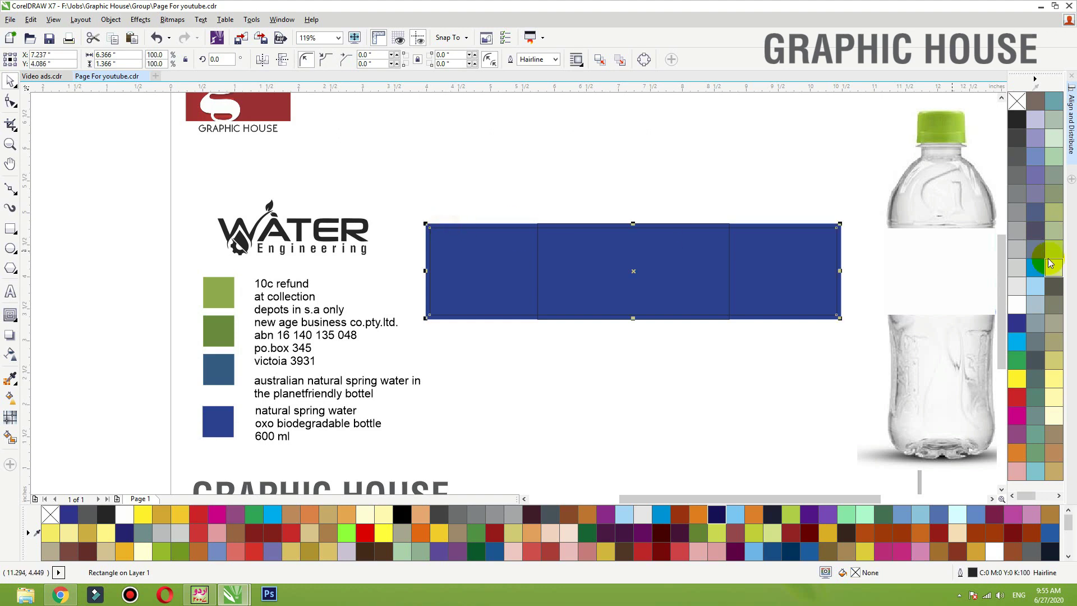
{"action": "right_click", "coordinate": [1019, 287]}
{"action": "right_click", "coordinate": [1020, 303]}
{"action": "left_click", "coordinate": [598, 403]}
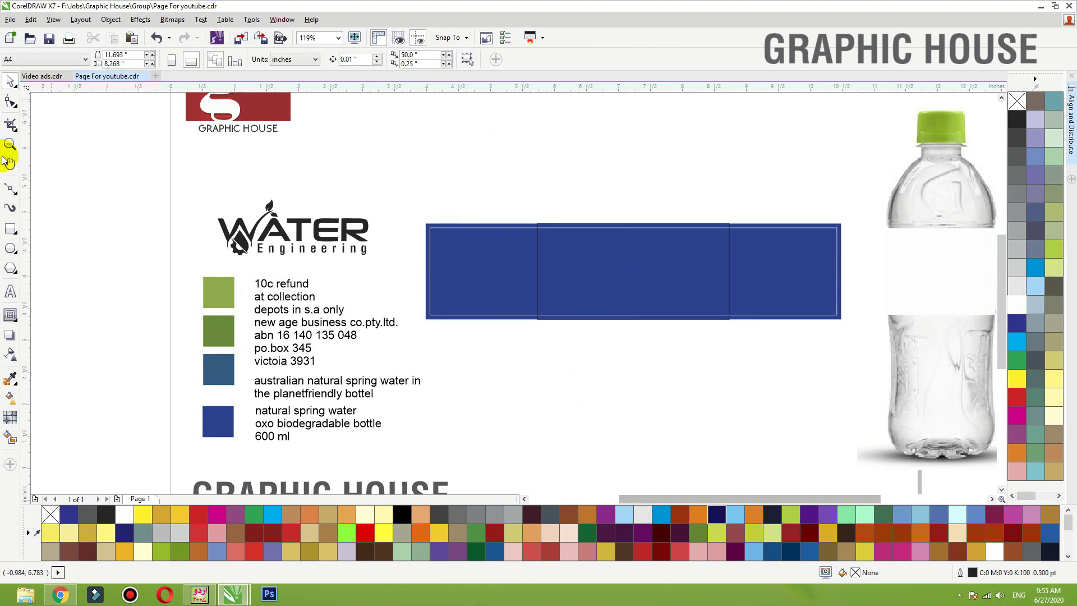
- Draw a rectangle 6.5 inches wide and about 0.72 inches high as a horizontal band across the middle of the label
{"action": "left_click", "coordinate": [11, 230]}
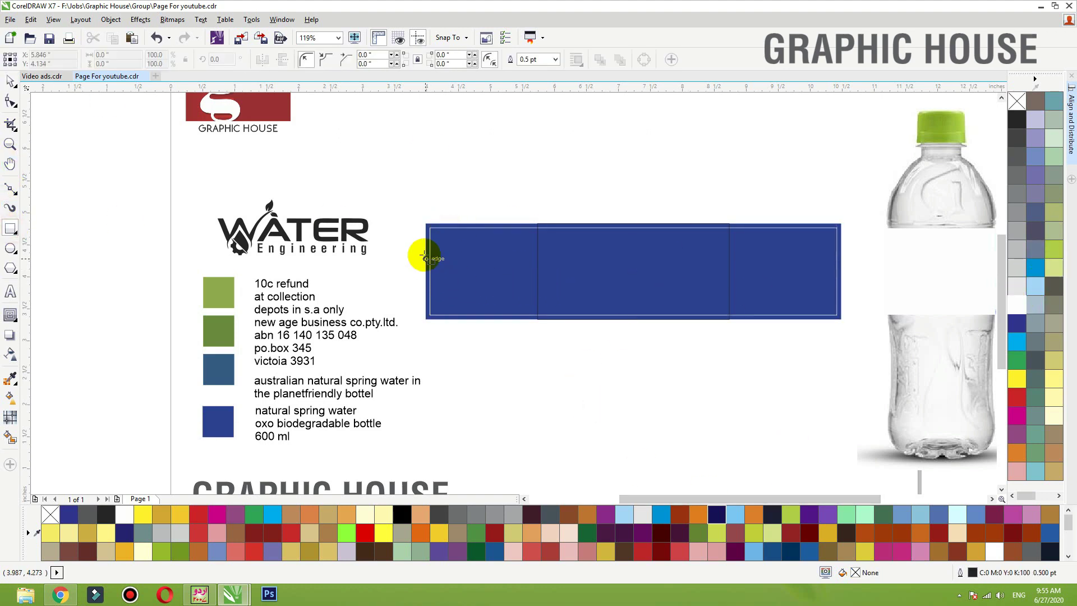
{"action": "left_click_drag", "start_coordinate": [423, 251], "coordinate": [841, 297]}
{"action": "key", "text": "space"}
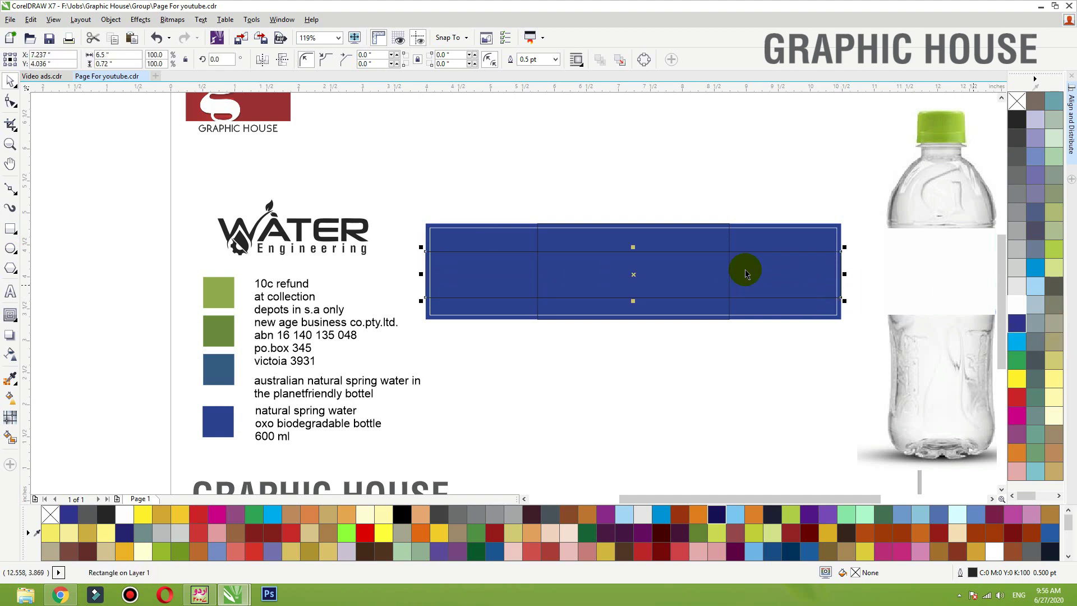
- Fill the horizontal band with the light green swatch's color (#85AB46) and remove its outline
{"action": "left_click", "coordinate": [10, 379]}
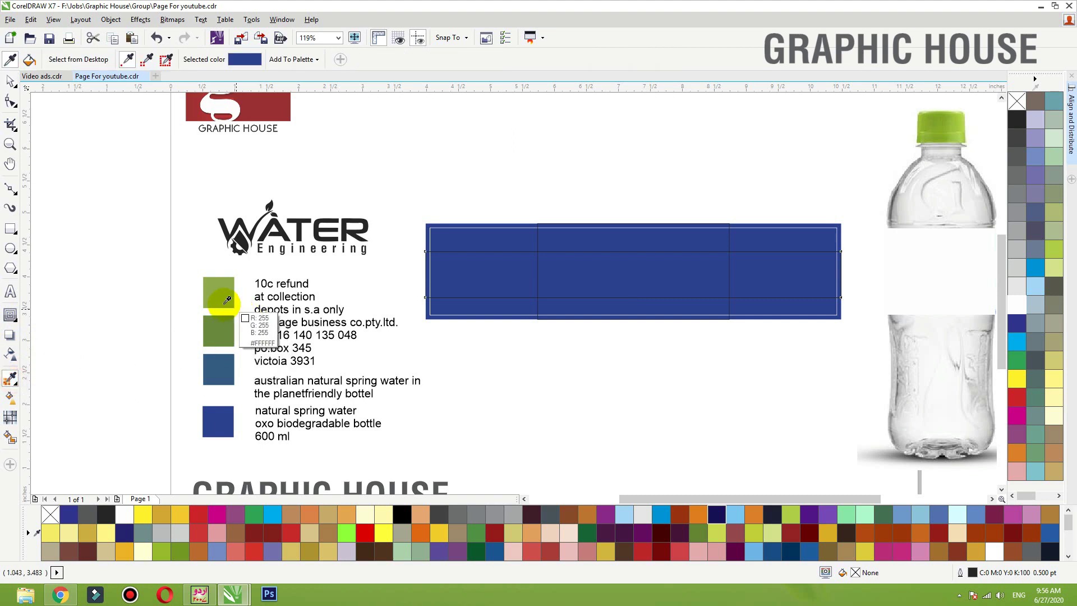
{"action": "left_click", "coordinate": [218, 293]}
{"action": "left_click", "coordinate": [431, 276]}
{"action": "key", "text": "space"}
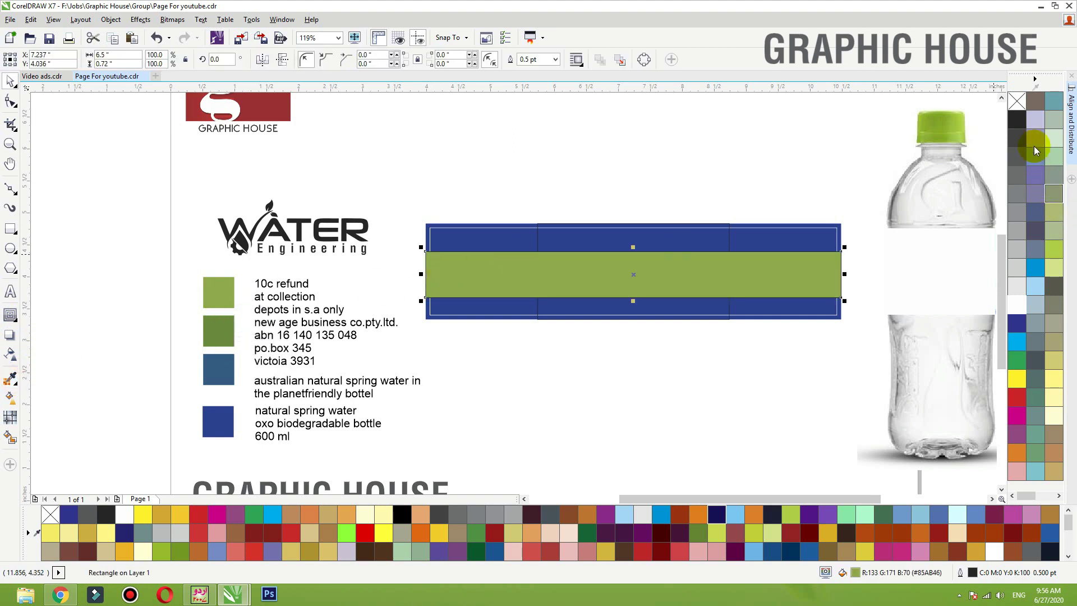
{"action": "right_click", "coordinate": [1021, 104]}
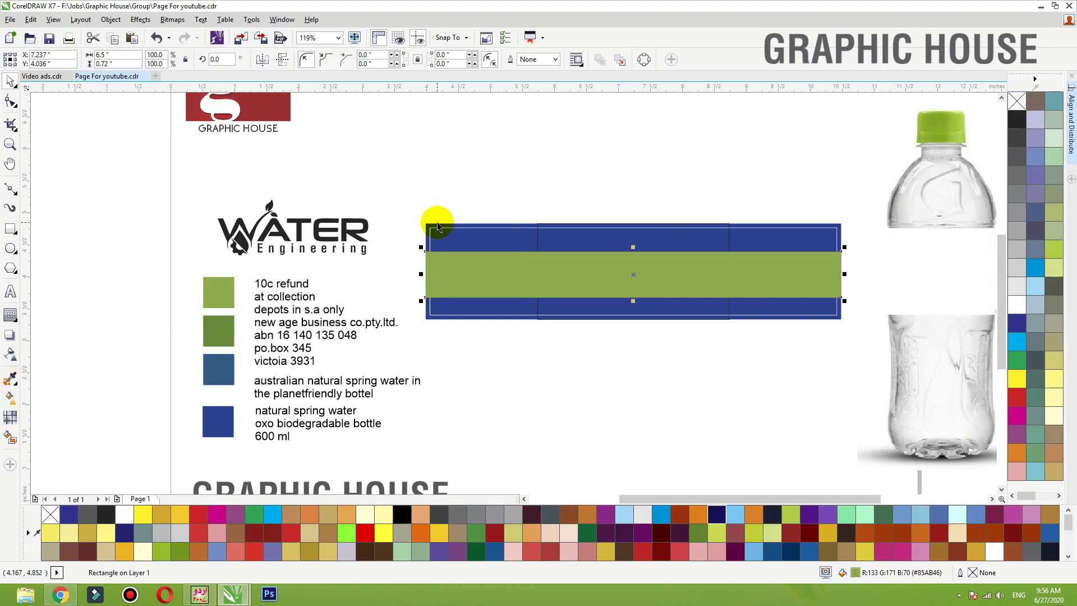
- Center the green band vertically on the outer label rectangle
{"action": "key", "text": "F2"}
{"action": "left_click_drag", "start_coordinate": [705, 166], "coordinate": [316, 379]}
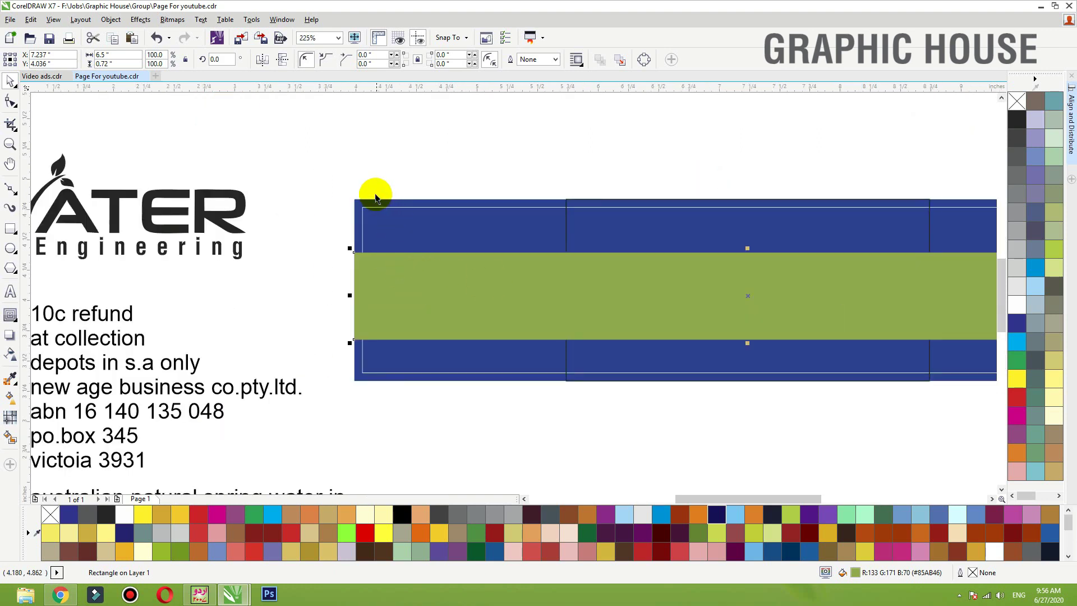
{"action": "left_click", "coordinate": [376, 200], "text": "shift"}
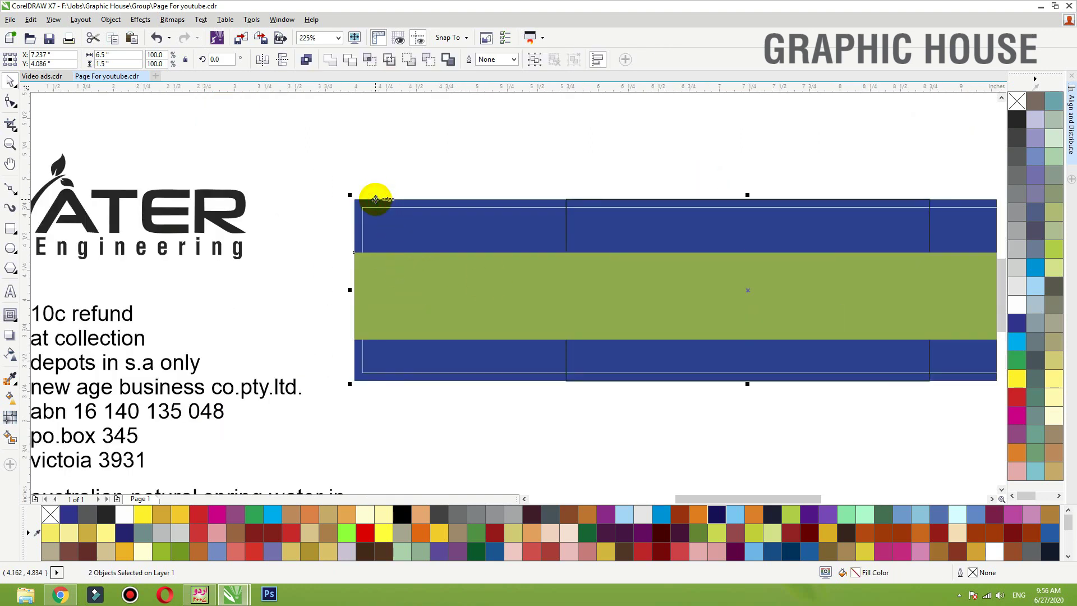
{"action": "key", "text": "c"}
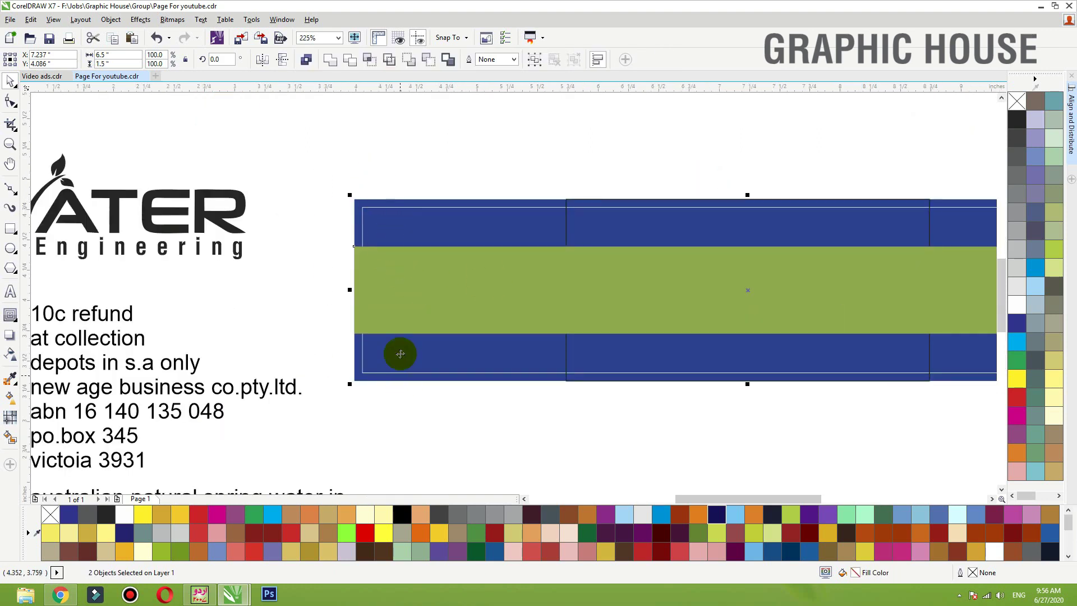
- Bring the center panel in front of the green band and give it a white outline
{"action": "scroll", "coordinate": [525, 416], "scroll_direction": "down", "scroll_amount": 4}
{"action": "left_click_drag", "start_coordinate": [517, 431], "coordinate": [740, 271]}
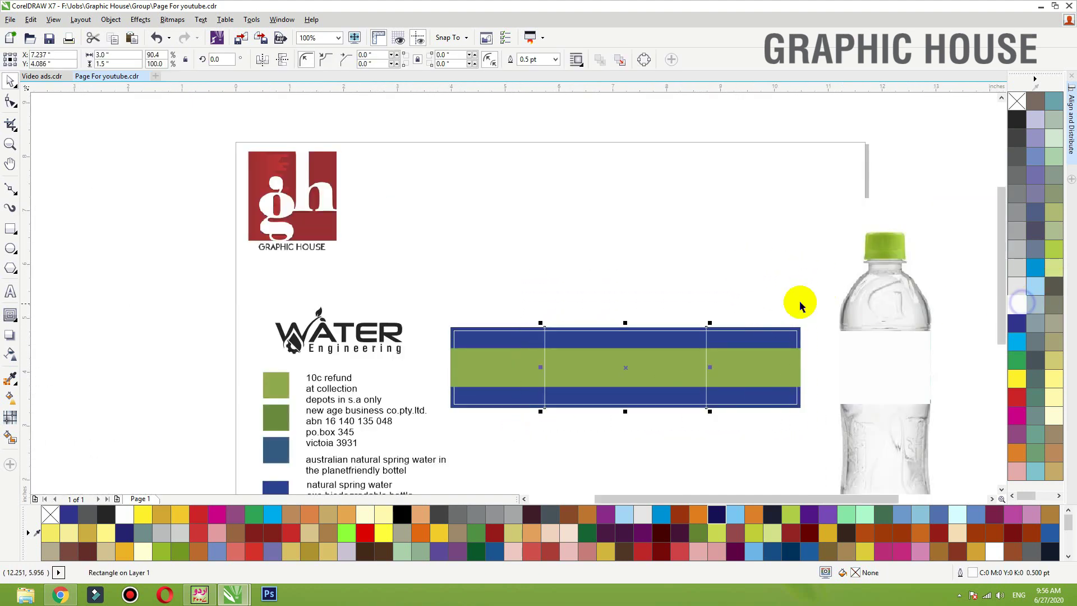
{"action": "left_click", "coordinate": [683, 293]}
{"action": "scroll", "coordinate": [719, 298], "scroll_direction": "down", "scroll_amount": 2}
{"action": "scroll", "coordinate": [319, 492], "scroll_direction": "down", "scroll_amount": 1}
{"action": "scroll", "coordinate": [320, 491], "scroll_direction": "up", "scroll_amount": 2}
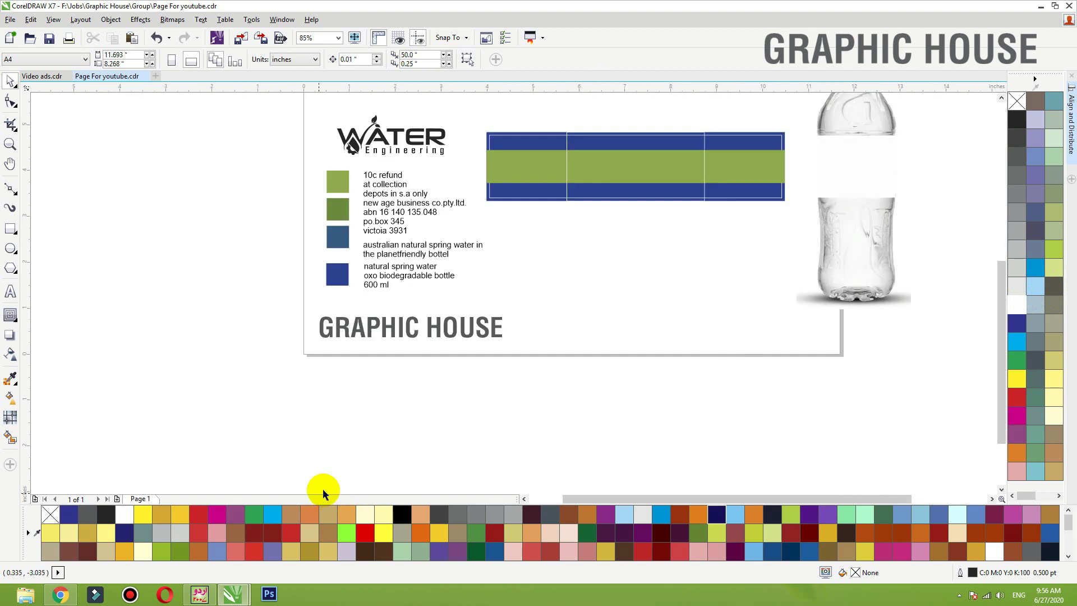
- Give the green band a 2-point white outline
{"action": "left_click", "coordinate": [542, 181]}
{"action": "key", "text": "shift+F2"}
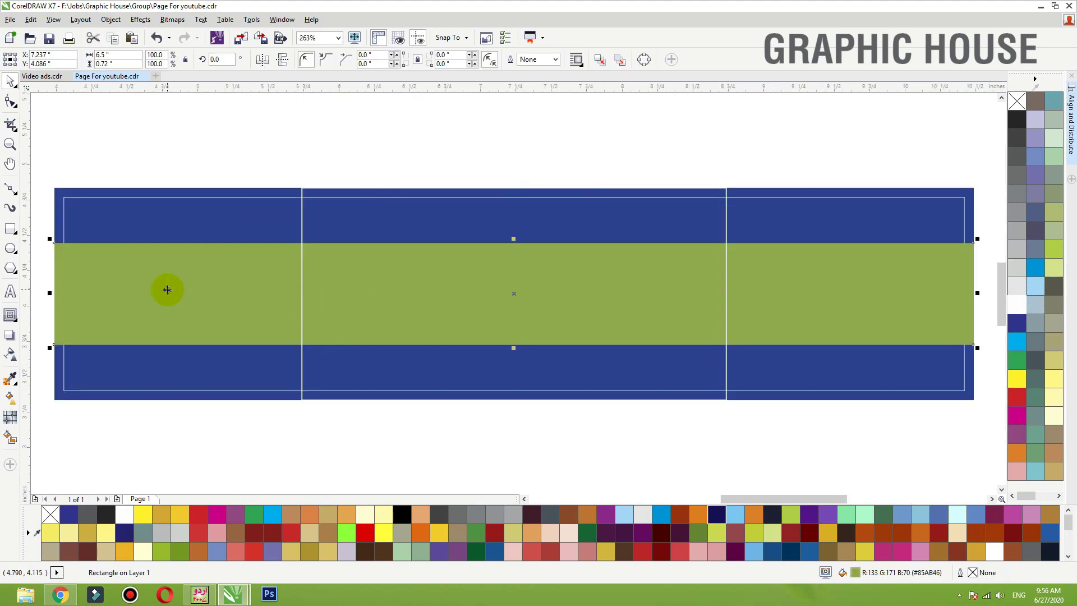
{"action": "key", "text": "F12"}
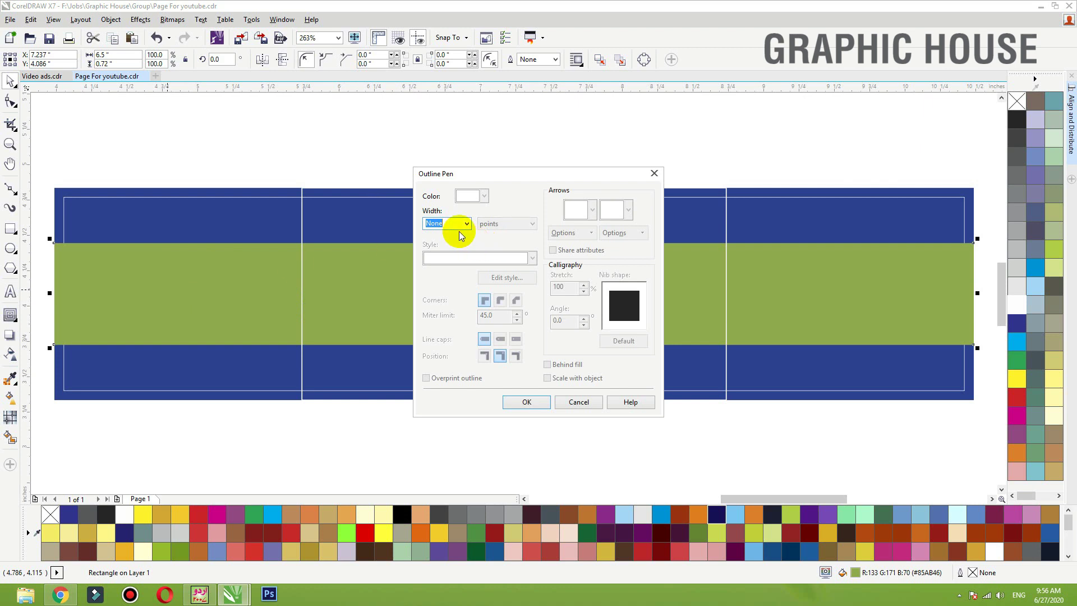
{"action": "type", "text": "2"}
{"action": "key", "text": "Return"}
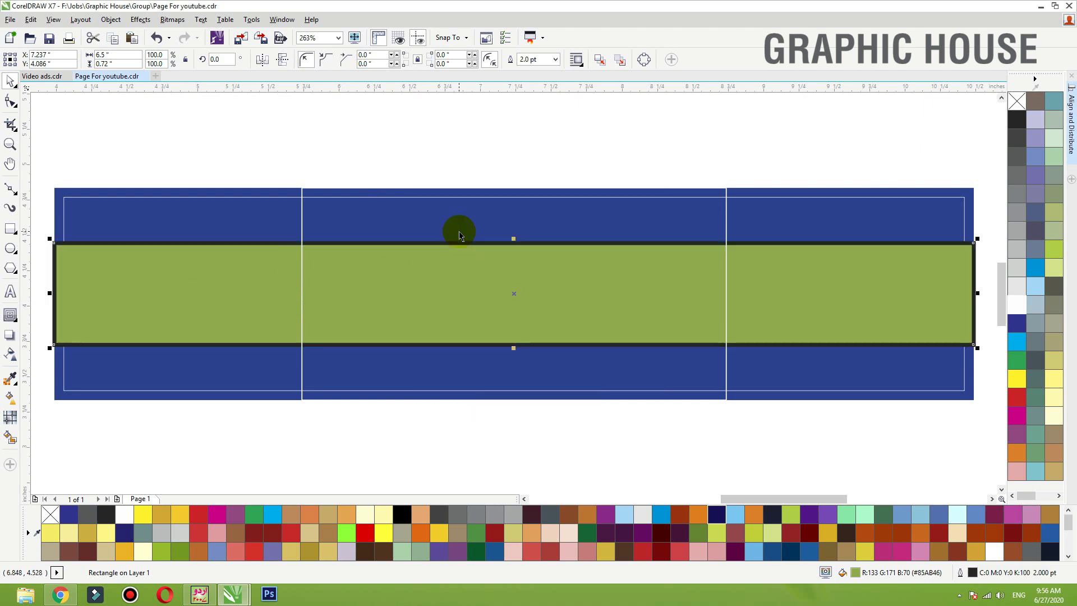
{"action": "right_click", "coordinate": [1017, 305]}
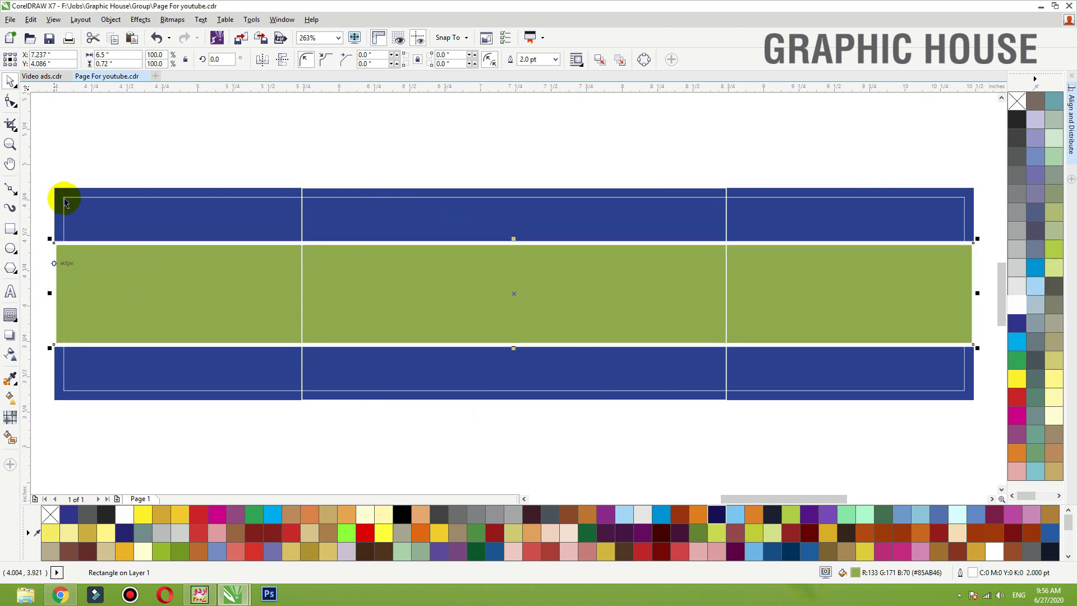
- Apply a vertical fountain fill to the band, from light green at its top to the dark green swatch's color (#5B8B3A) at its bottom
{"action": "scroll", "coordinate": [580, 263], "scroll_direction": "down", "scroll_amount": 2}
{"action": "scroll", "coordinate": [580, 262], "scroll_direction": "down", "scroll_amount": 3}
{"action": "scroll", "coordinate": [108, 423], "scroll_direction": "up", "scroll_amount": 2}
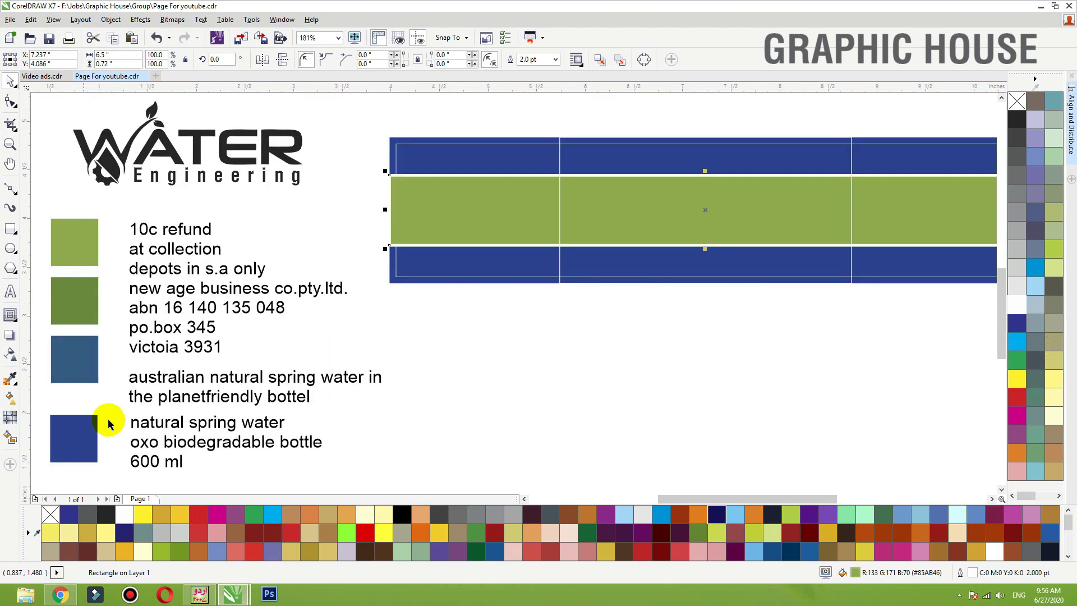
{"action": "key", "text": "g"}
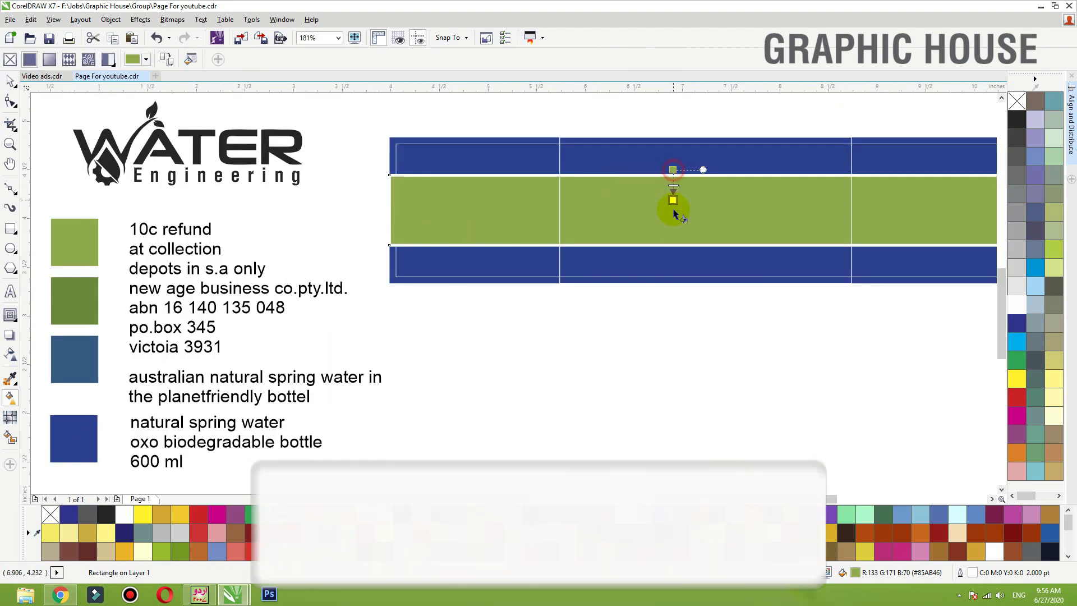
{"action": "left_click_drag", "start_coordinate": [674, 170], "coordinate": [674, 242]}
{"action": "left_click", "coordinate": [695, 240]}
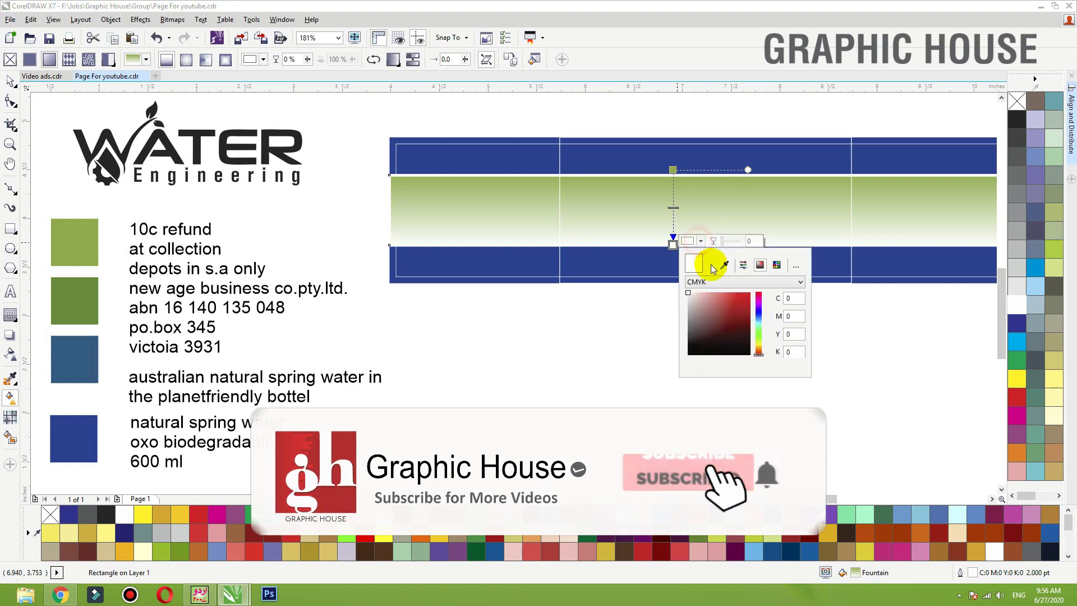
{"action": "left_click", "coordinate": [724, 265]}
{"action": "left_click", "coordinate": [56, 303]}
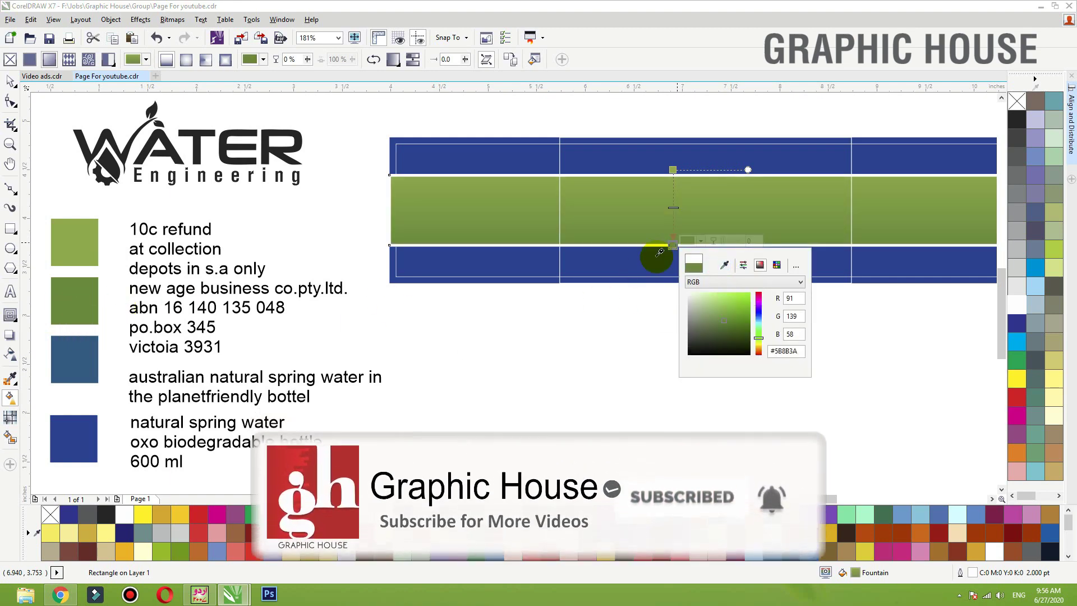
{"action": "left_click_drag", "start_coordinate": [673, 169], "coordinate": [673, 202]}
{"action": "key", "text": "space"}
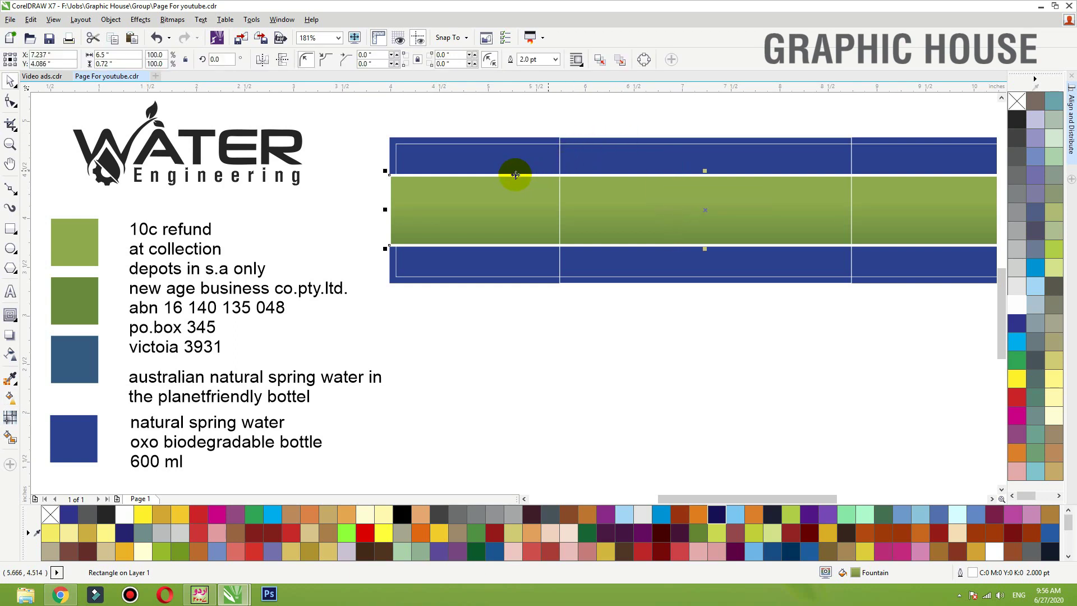
- Widen the green band symmetrically to about 6.765 inches and PowerClip it inside the outer label rectangle
{"action": "left_click_drag", "start_coordinate": [387, 210], "coordinate": [372, 210]}
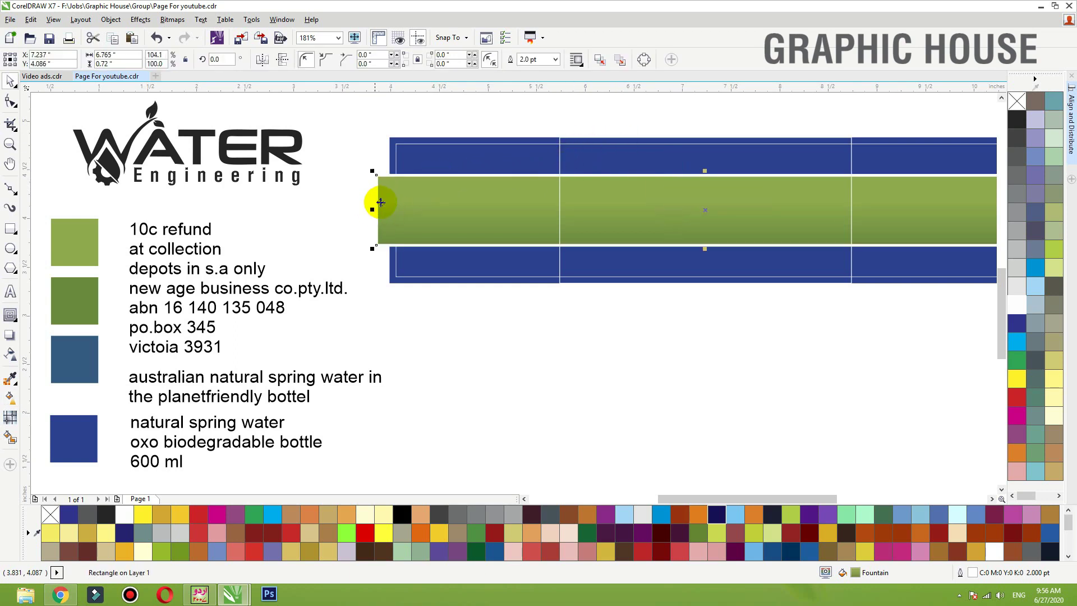
{"action": "right_click", "coordinate": [389, 193]}
{"action": "left_click", "coordinate": [409, 200]}
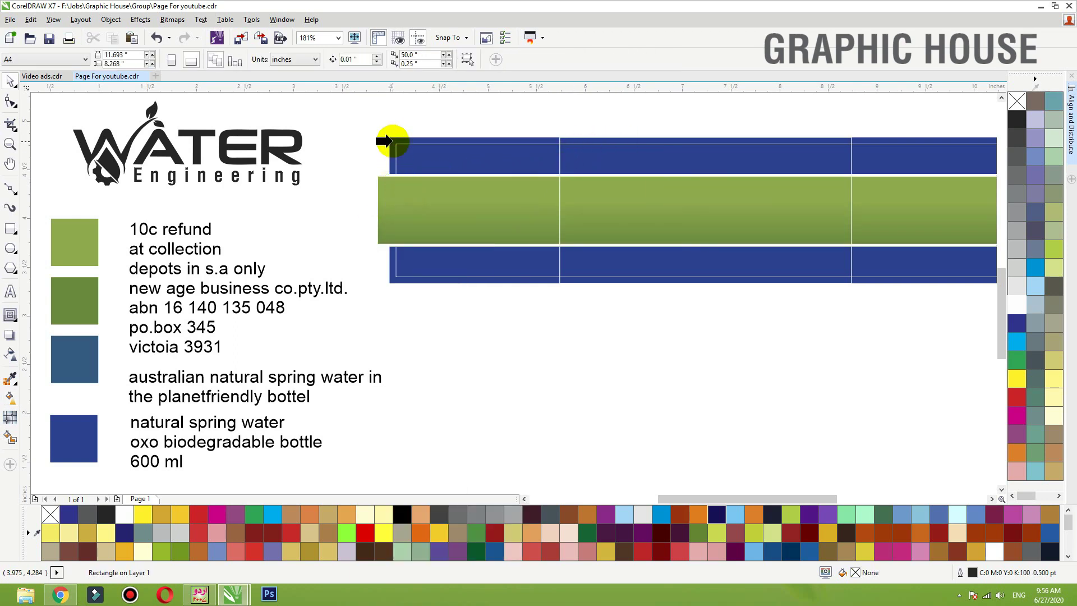
{"action": "left_click", "coordinate": [393, 140]}
{"action": "left_click_drag", "start_coordinate": [393, 137], "coordinate": [194, 129]}
{"action": "key", "text": "ctrl+z"}
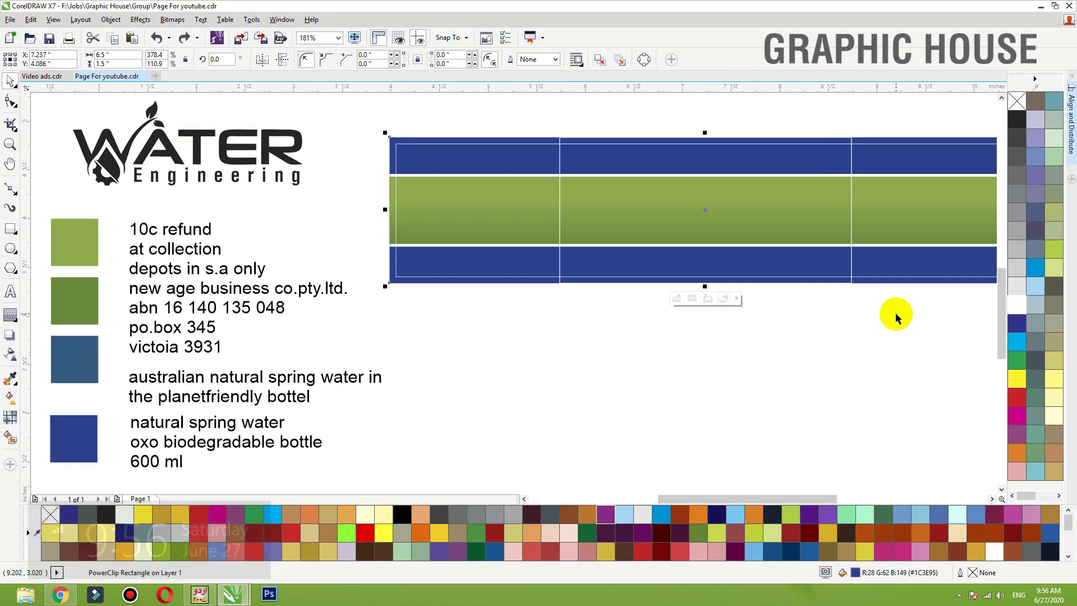
- Draw a circle about 2.16 inches in diameter over the center panel and raise it so its top extends above the label
{"action": "left_click", "coordinate": [10, 250]}
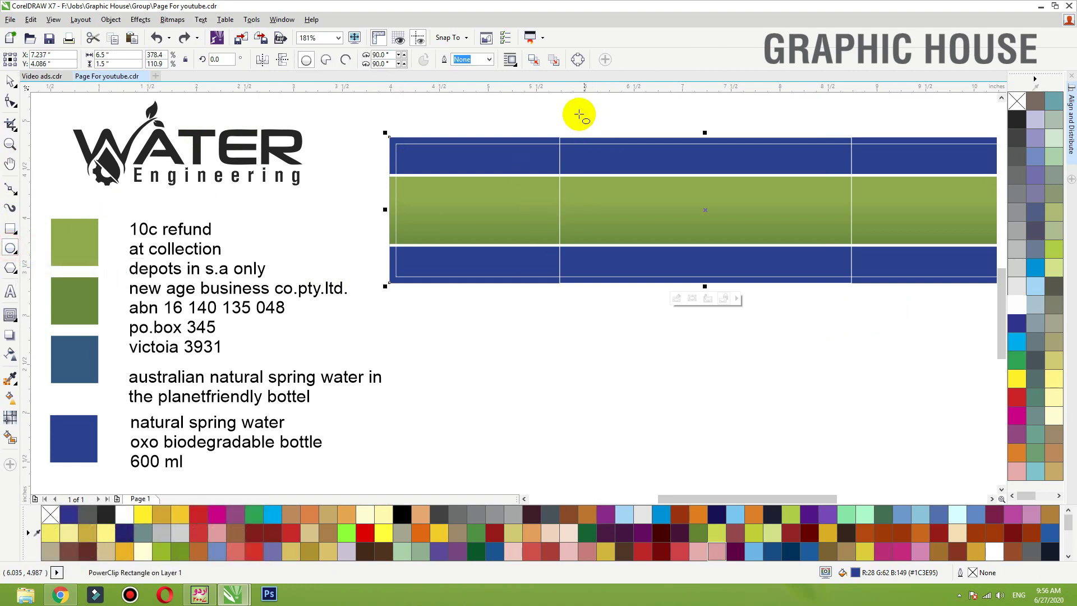
{"action": "left_click_drag", "start_coordinate": [577, 110], "coordinate": [790, 262]}
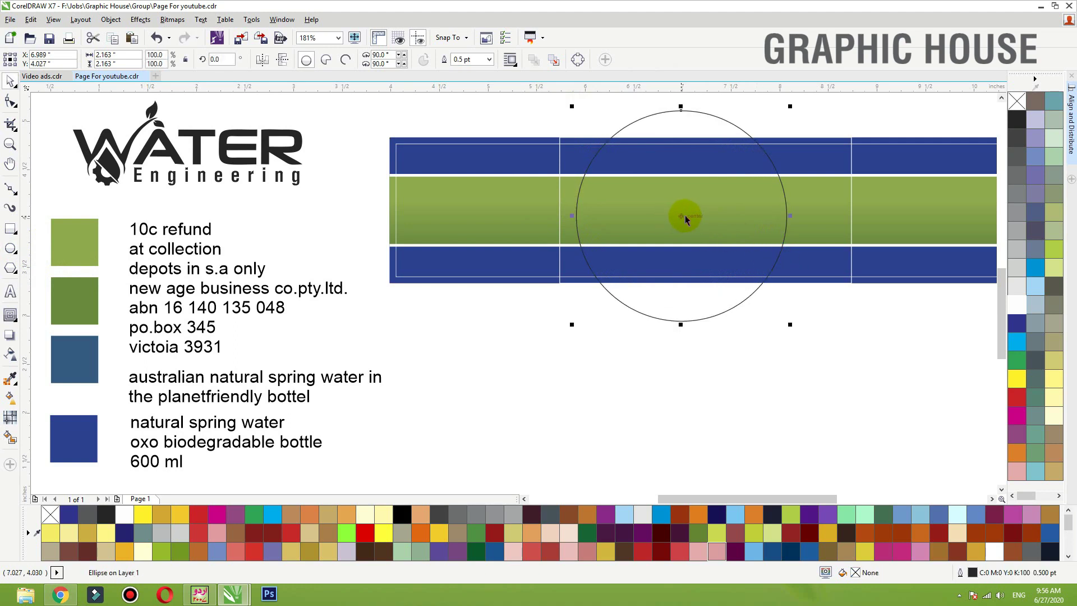
{"action": "left_click_drag", "start_coordinate": [686, 219], "coordinate": [683, 167]}
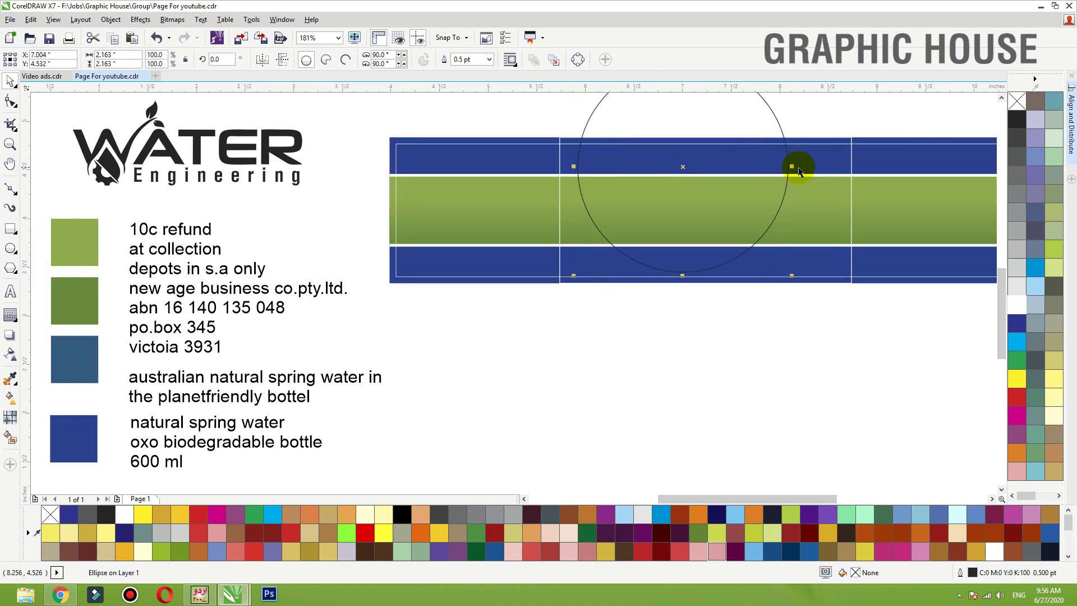
- Widen the circle into an ellipse about 2.5 inches wide and center it horizontally on the center panel
{"action": "left_click_drag", "start_coordinate": [816, 164], "coordinate": [830, 137]}
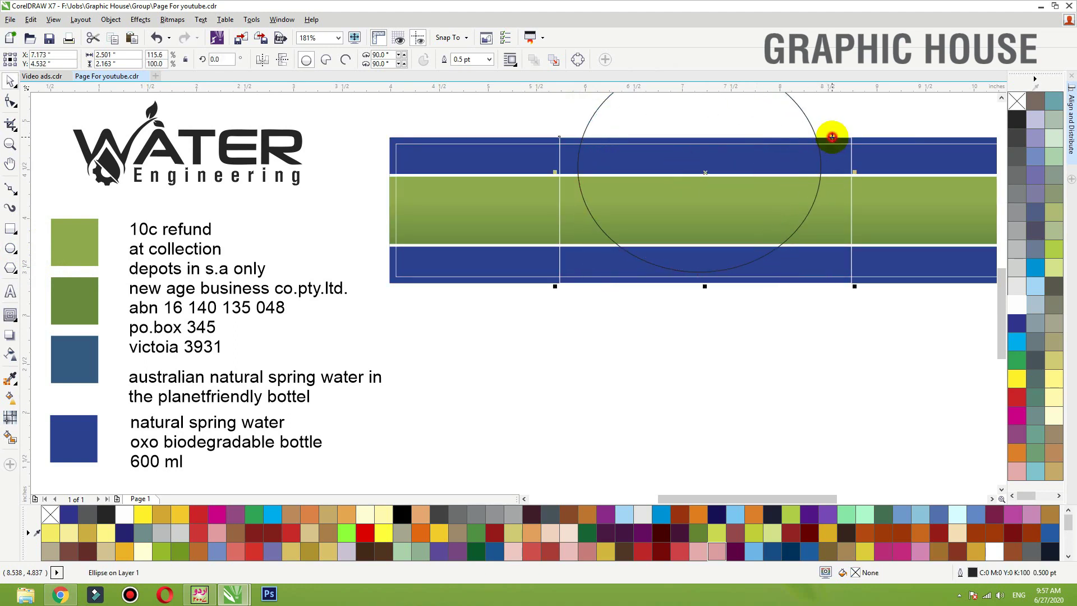
{"action": "left_click", "coordinate": [819, 134]}
{"action": "left_click", "coordinate": [819, 134]}
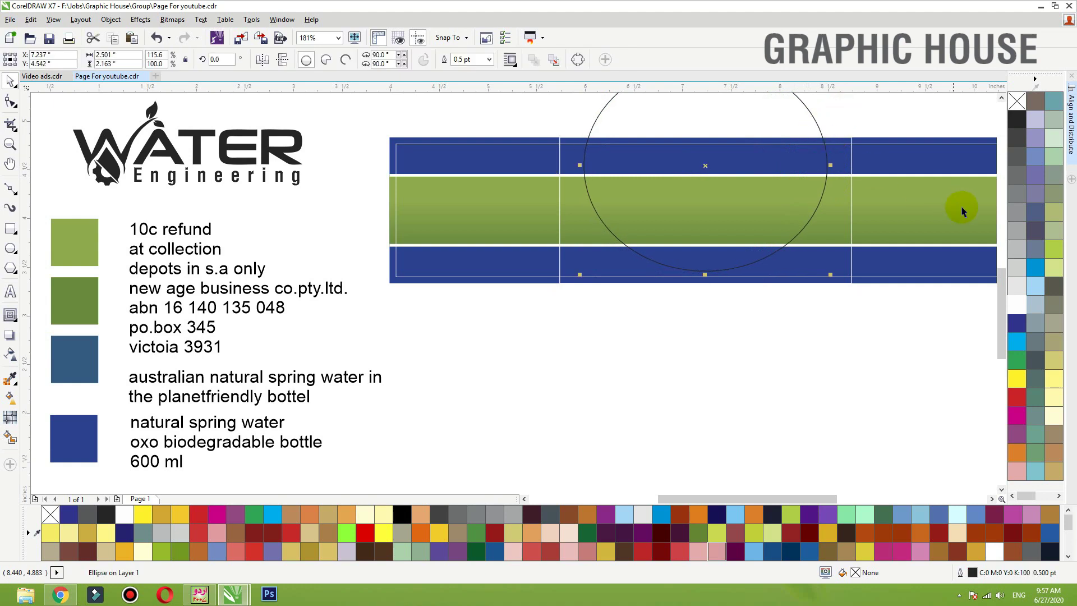
- Remove the ellipse's outline and give it a vertical fountain fill from light blue (C:40) at the bottom to white at the top
{"action": "left_click", "coordinate": [1036, 285]}
{"action": "right_click", "coordinate": [1017, 101]}
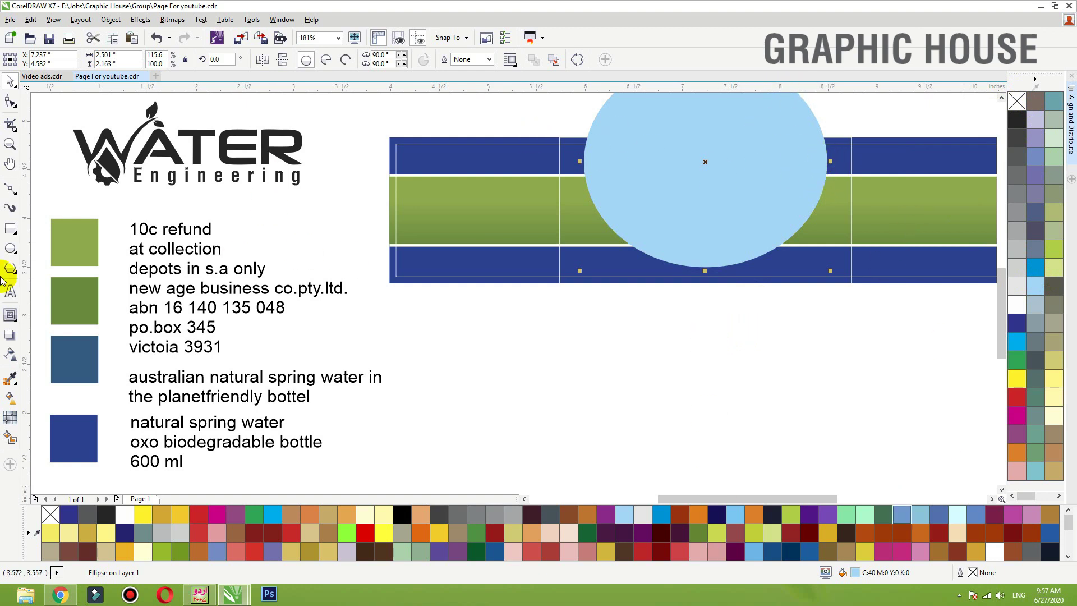
{"action": "key", "text": "g"}
{"action": "left_click_drag", "start_coordinate": [705, 266], "coordinate": [706, 231]}
{"action": "key", "text": "space"}
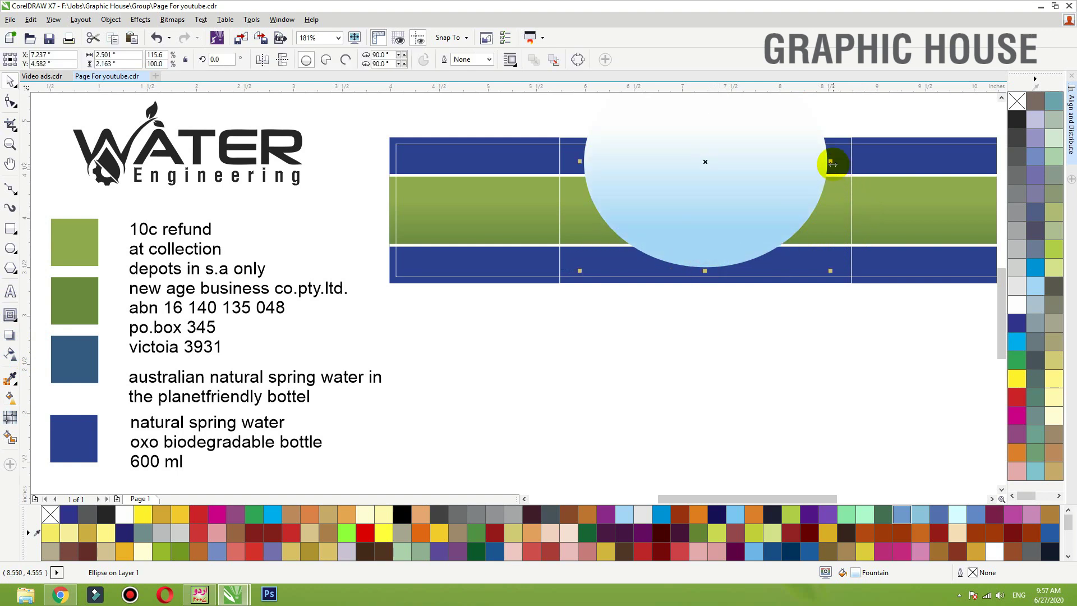
- Narrow the gradient ellipse to about 2.16 inches and place a cyan (C:100) duplicate about 2.51 inches wide behind it
{"action": "left_click_drag", "start_coordinate": [821, 161], "coordinate": [819, 161]}
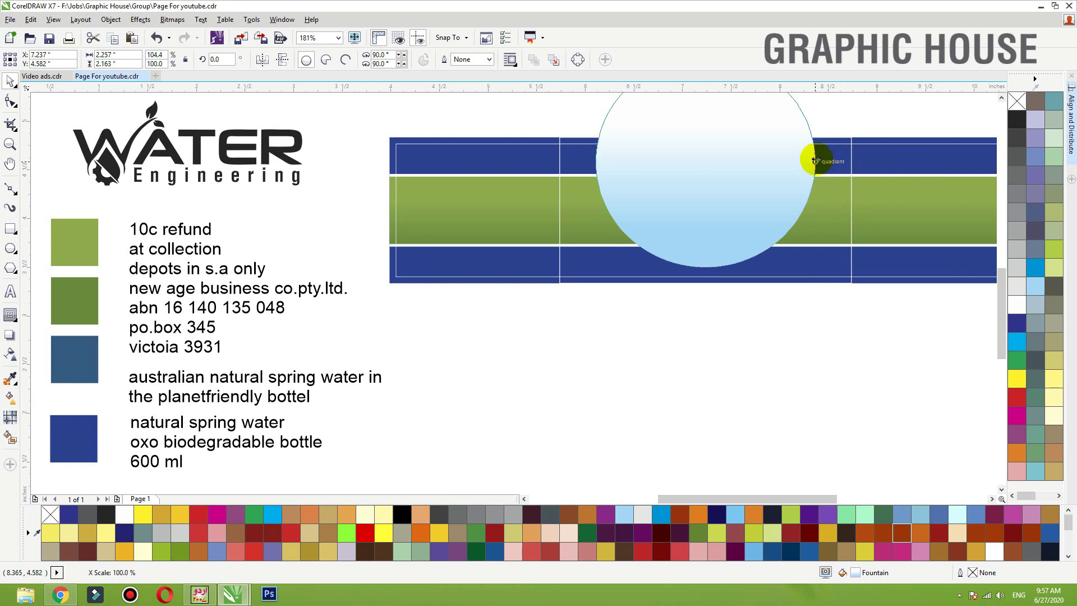
{"action": "left_click_drag", "start_coordinate": [815, 159], "coordinate": [815, 162]}
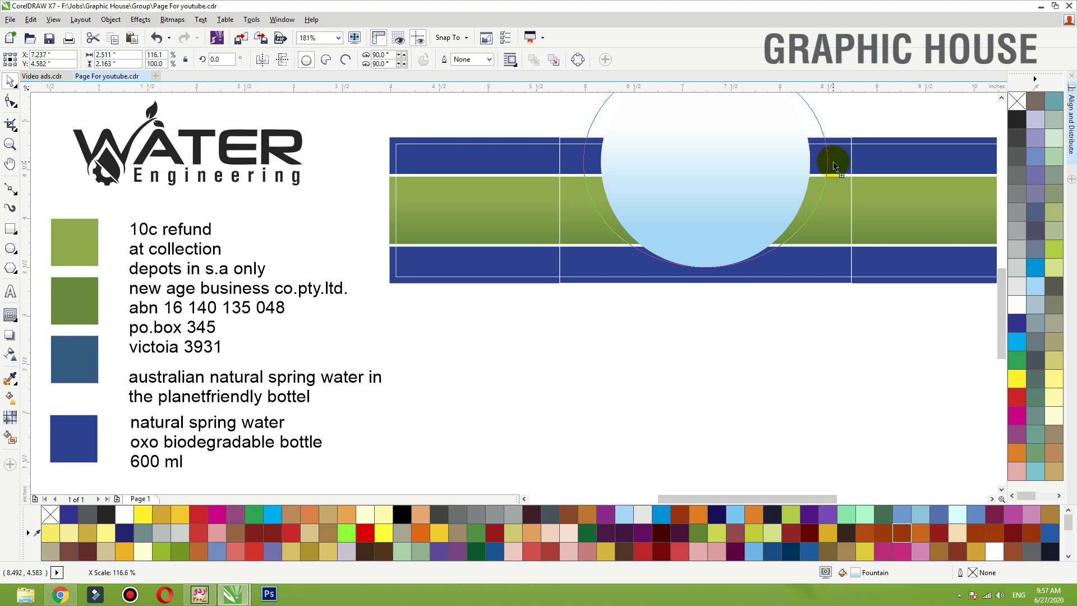
{"action": "left_click_drag", "start_coordinate": [833, 167], "coordinate": [833, 162]}
{"action": "left_click", "coordinate": [1017, 341]}
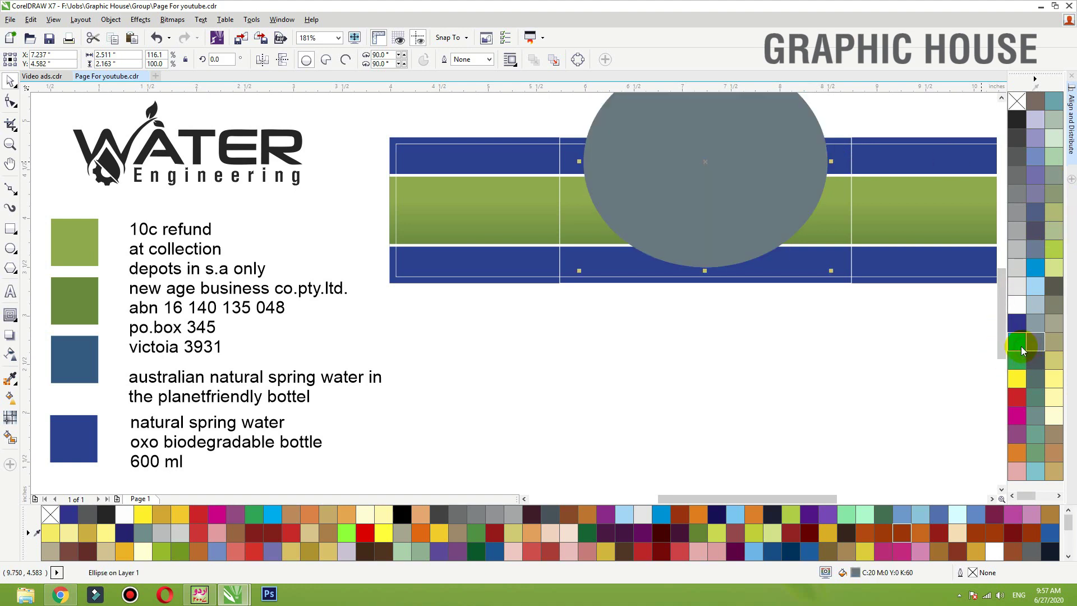
{"action": "key", "text": "ctrl+Page_Down"}
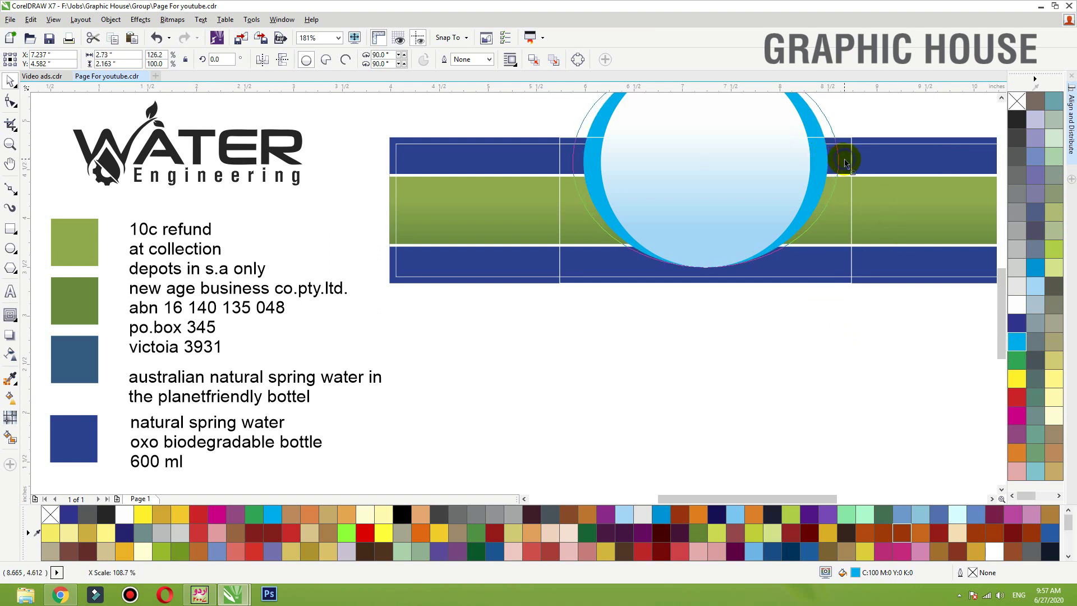
- Duplicate the cyan ellipse at about 2.73 inches wide, fill it with the light green swatch color (#85AB46), and place it behind the cyan ellipse
{"action": "left_click_drag", "start_coordinate": [846, 163], "coordinate": [843, 160]}
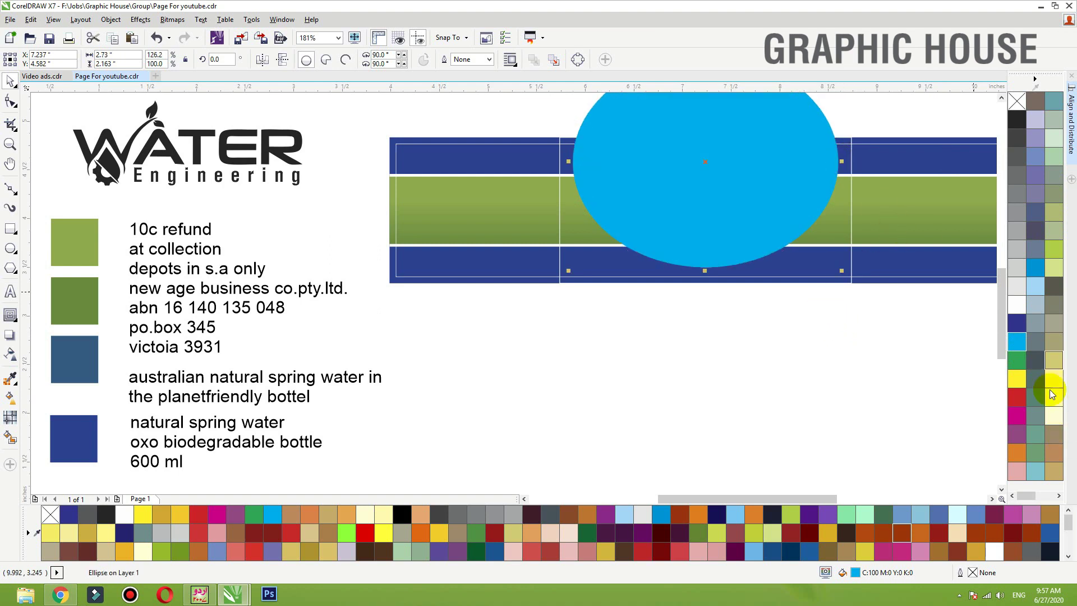
{"action": "left_click", "coordinate": [78, 299]}
{"action": "left_click", "coordinate": [578, 188]}
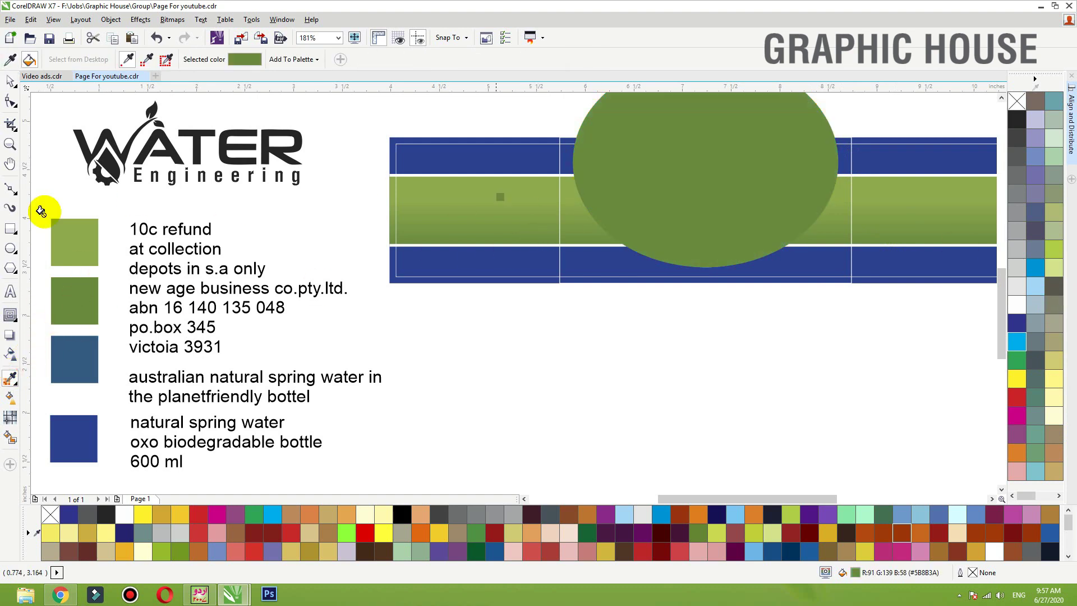
{"action": "left_click", "coordinate": [67, 250]}
{"action": "left_click", "coordinate": [585, 203]}
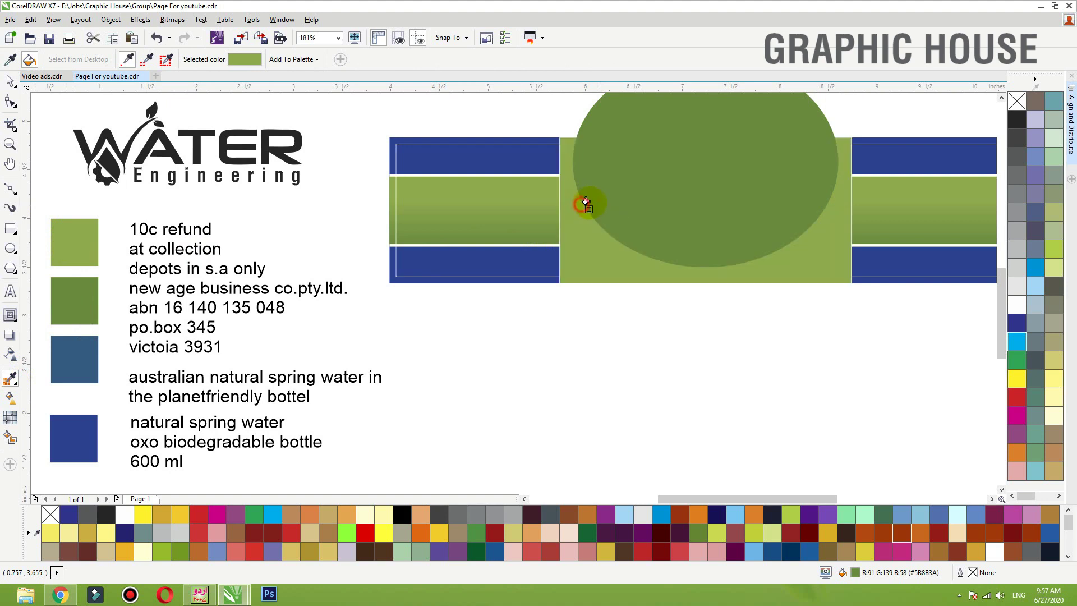
{"action": "left_click", "coordinate": [591, 203]}
{"action": "key", "text": "ctrl+z"}
{"action": "key", "text": "ctrl+z"}
{"action": "left_click", "coordinate": [591, 203]}
{"action": "key", "text": "space"}
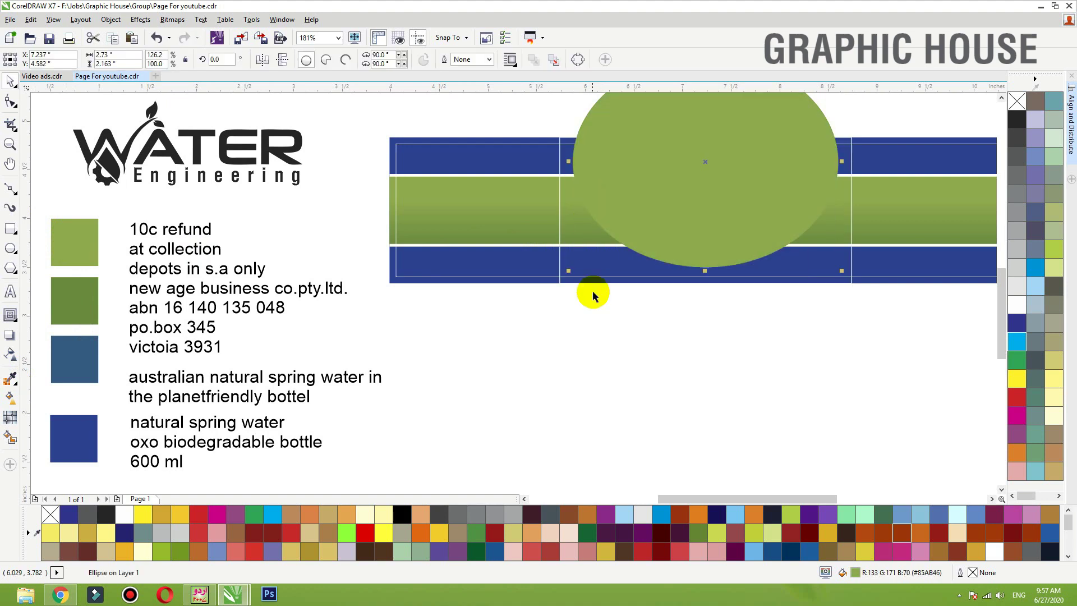
{"action": "key", "text": "ctrl+Page_Down"}
{"action": "key", "text": "ctrl+Page_Down"}
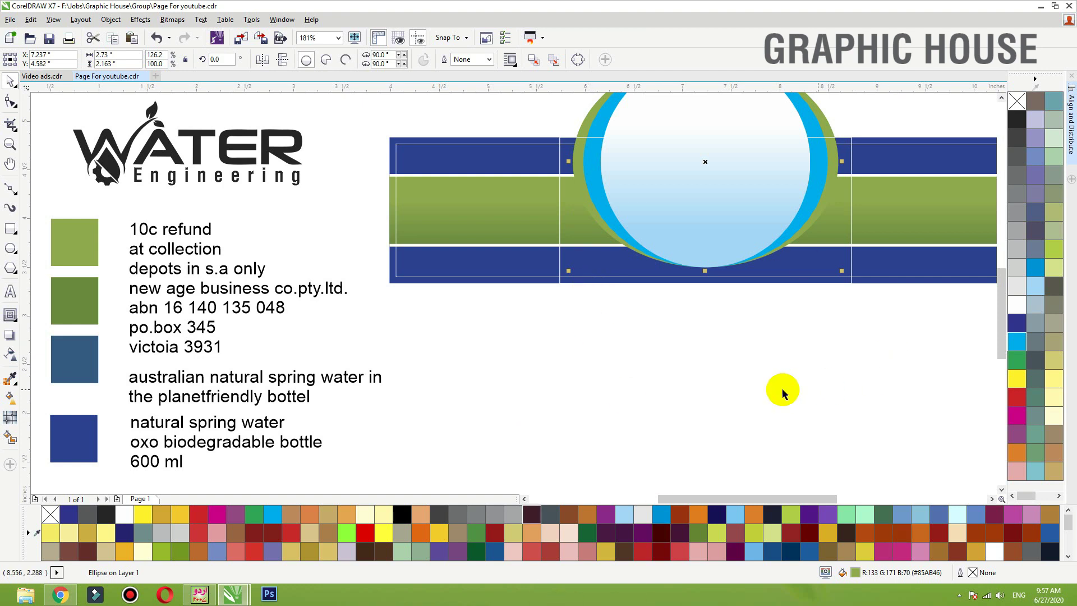
- Duplicate the light green ellipse at about 2.88 inches wide, fill it white, and place it behind the other ellipses
{"action": "left_click", "coordinate": [765, 386]}
{"action": "left_click", "coordinate": [845, 176]}
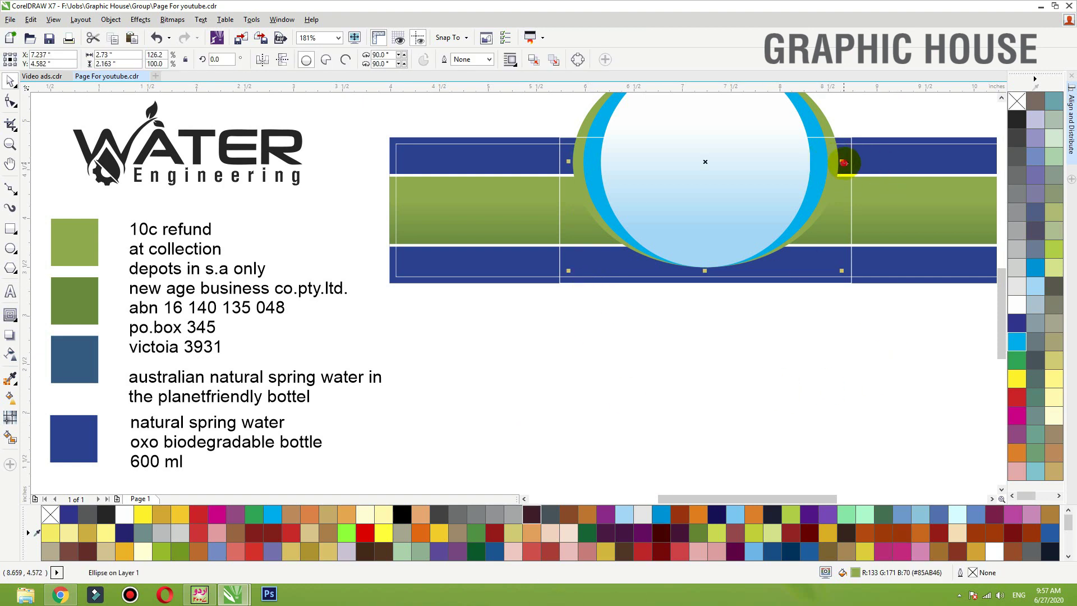
{"action": "left_click_drag", "start_coordinate": [851, 164], "coordinate": [851, 163]}
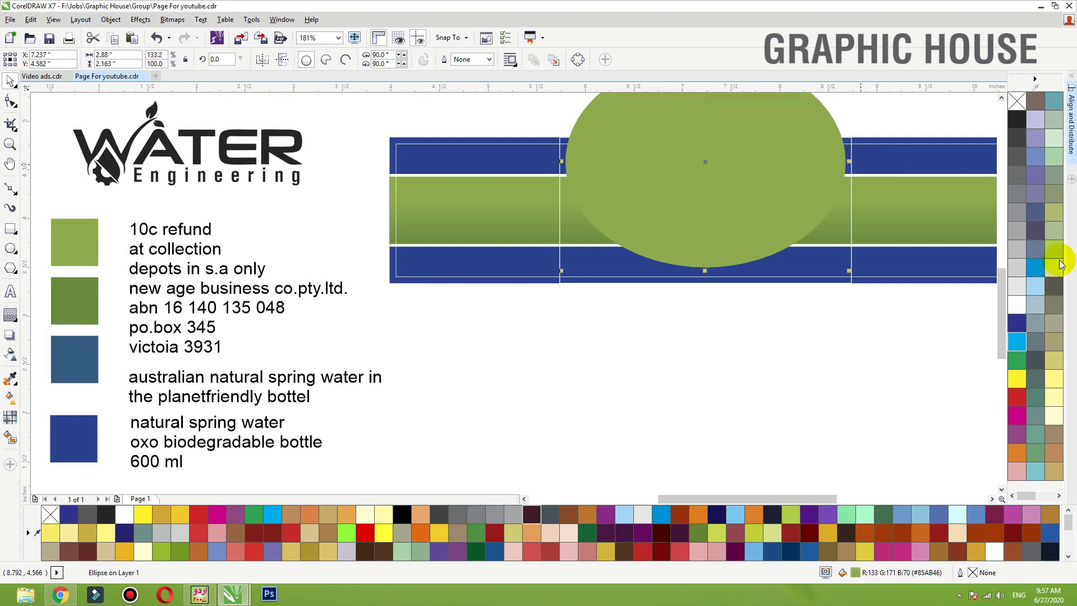
{"action": "left_click", "coordinate": [1018, 304]}
{"action": "key", "text": "ctrl+Page_Down"}
{"action": "key", "text": "ctrl+Page_Down"}
{"action": "key", "text": "ctrl+Page_Down"}
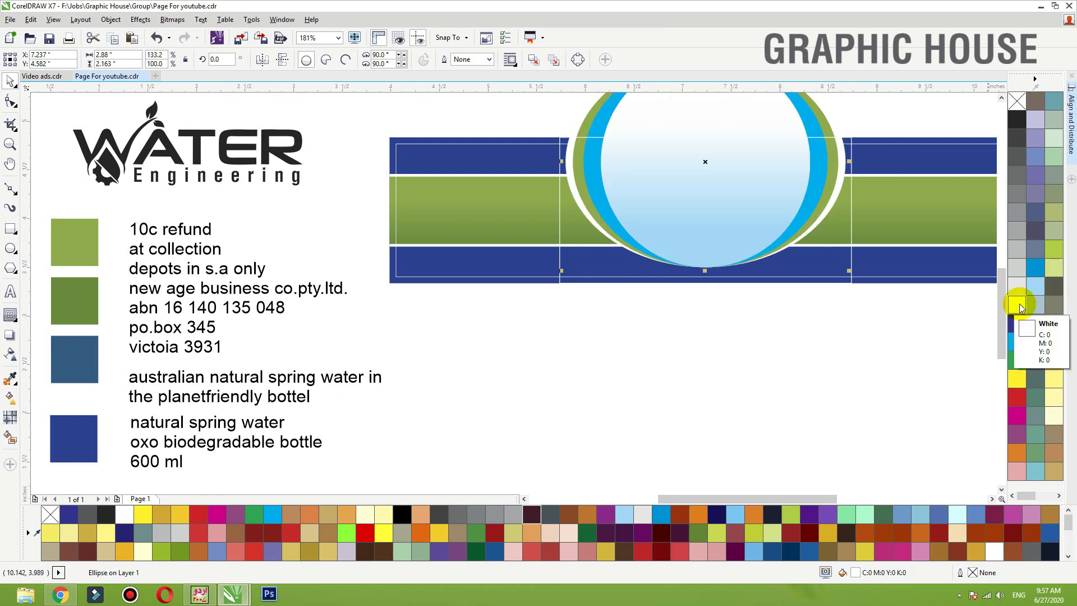
- Group the four stacked ellipses over the center panel
{"action": "left_click", "coordinate": [775, 339]}
{"action": "scroll", "coordinate": [746, 341], "scroll_direction": "down", "scroll_amount": 2}
{"action": "left_click_drag", "start_coordinate": [896, 345], "coordinate": [487, 150]}
{"action": "left_click_drag", "start_coordinate": [776, 142], "coordinate": [577, 215]}
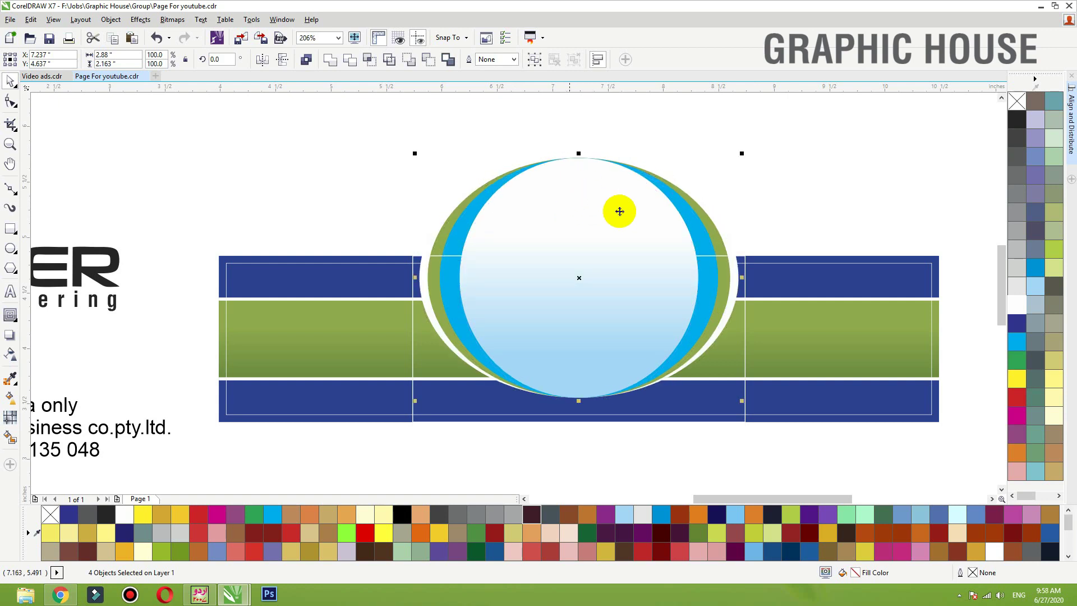
{"action": "key", "text": "ctrl+g"}
- Add a dark Multiply drop shadow to the ellipse group, cast upward from its bottom edge with opacity 50 and feathering 15
{"action": "left_click", "coordinate": [10, 337]}
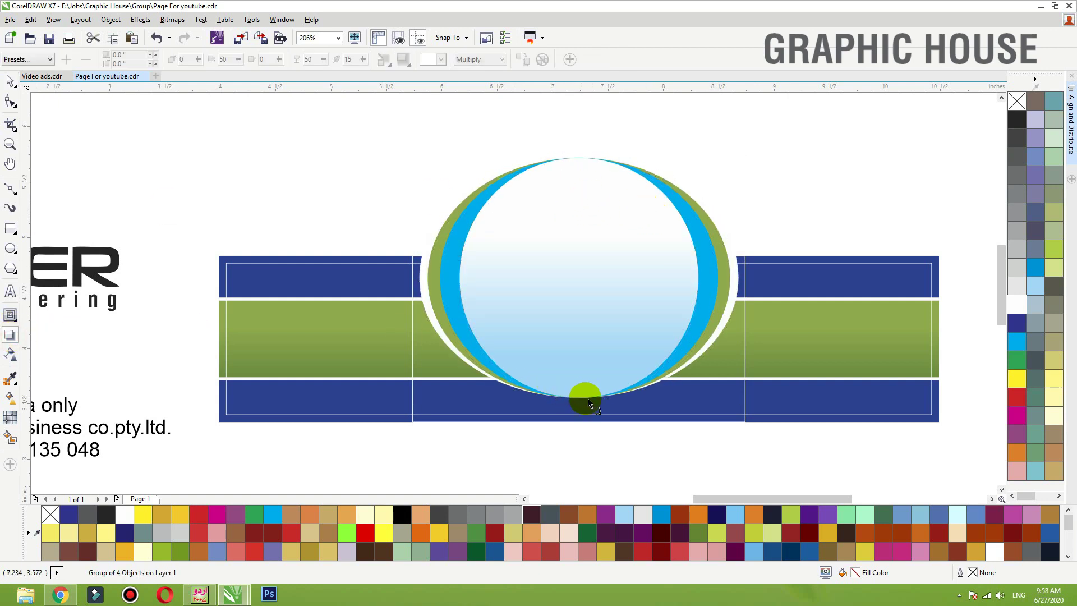
{"action": "left_click_drag", "start_coordinate": [581, 397], "coordinate": [582, 218]}
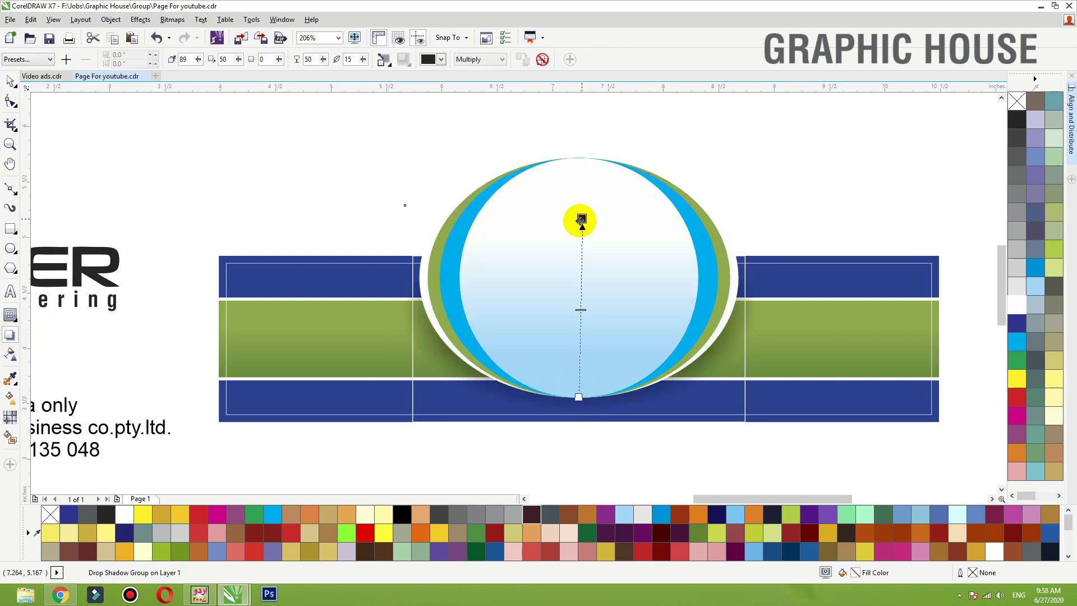
{"action": "key", "text": "space"}
{"action": "left_click", "coordinate": [772, 159]}
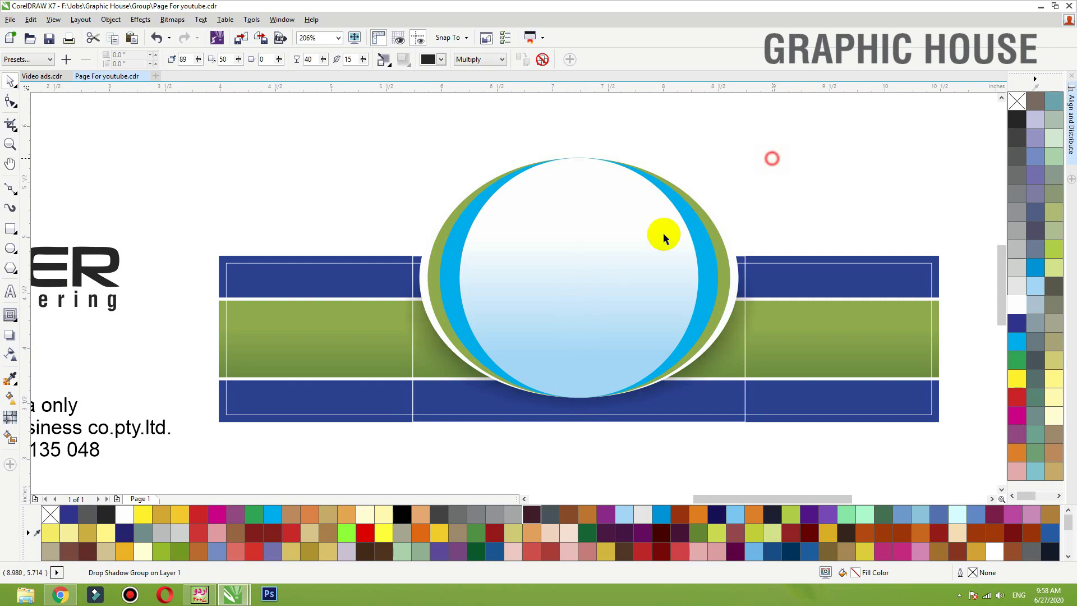
{"action": "left_click_drag", "start_coordinate": [660, 238], "coordinate": [648, 243]}
{"action": "key", "text": "ctrl+z"}
{"action": "left_click", "coordinate": [778, 171]}
- Move the Water Engineering logo to the empty area just below the label
{"action": "scroll", "coordinate": [572, 220], "scroll_direction": "down", "scroll_amount": 1}
{"action": "key", "text": "F2"}
{"action": "left_click_drag", "start_coordinate": [759, 164], "coordinate": [743, 190]}
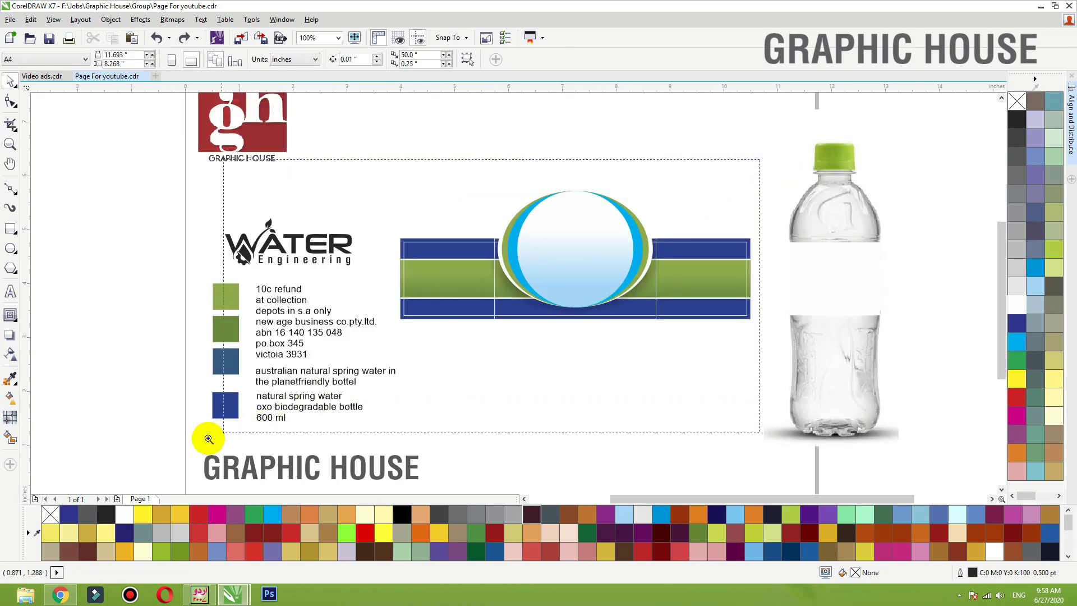
{"action": "scroll", "coordinate": [294, 284], "scroll_direction": "up", "scroll_amount": 2}
{"action": "left_click", "coordinate": [313, 228]}
{"action": "left_click_drag", "start_coordinate": [313, 228], "coordinate": [646, 396]}
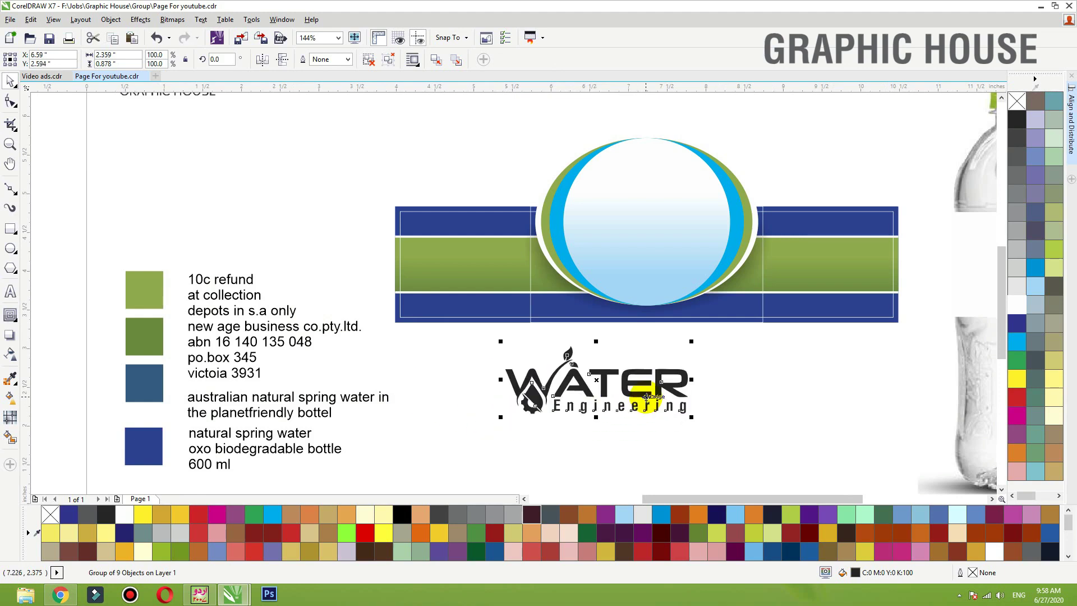
- Fill all the letters of WATER in the logo with the dark green swatch color (#5B8B3A)
{"action": "left_click", "coordinate": [190, 231]}
{"action": "left_click", "coordinate": [578, 389]}
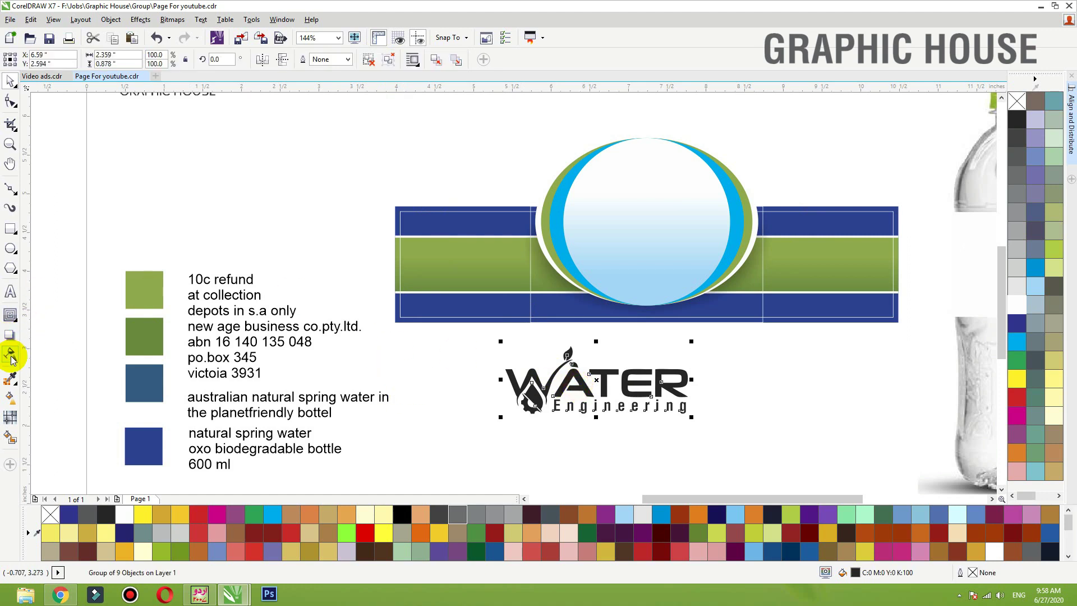
{"action": "left_click", "coordinate": [135, 333]}
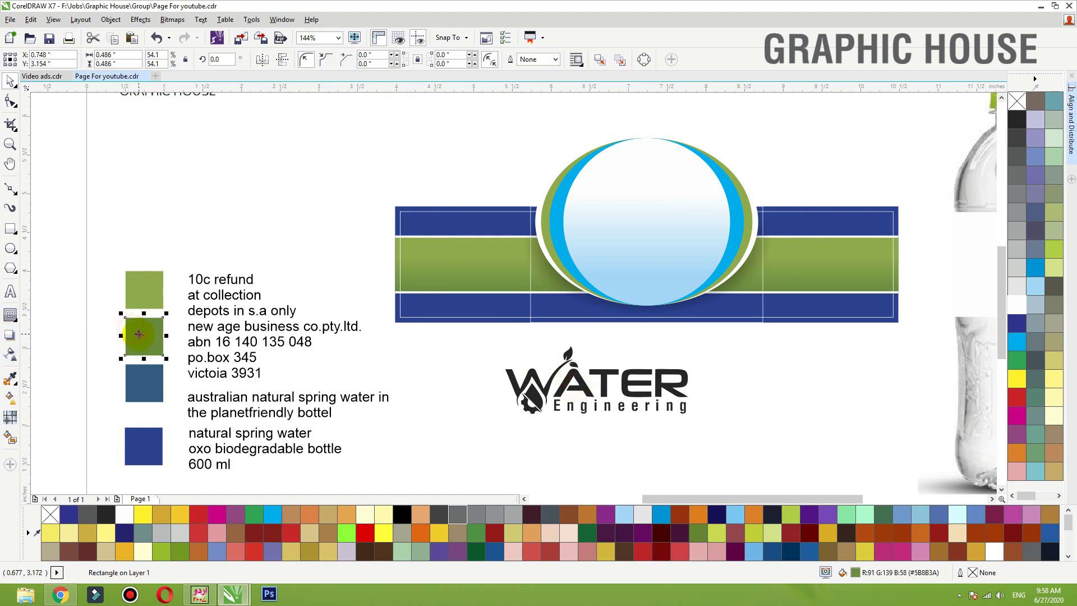
{"action": "left_click", "coordinate": [10, 379]}
{"action": "left_click", "coordinate": [159, 341]}
{"action": "key", "text": "F2"}
{"action": "left_click_drag", "start_coordinate": [391, 337], "coordinate": [740, 455]}
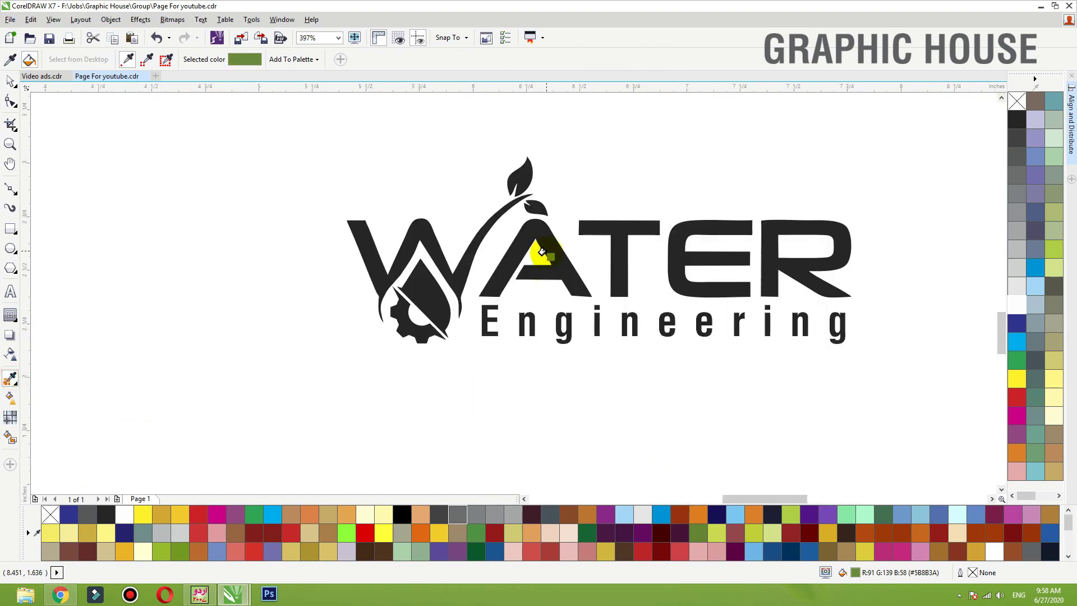
{"action": "left_click", "coordinate": [563, 269]}
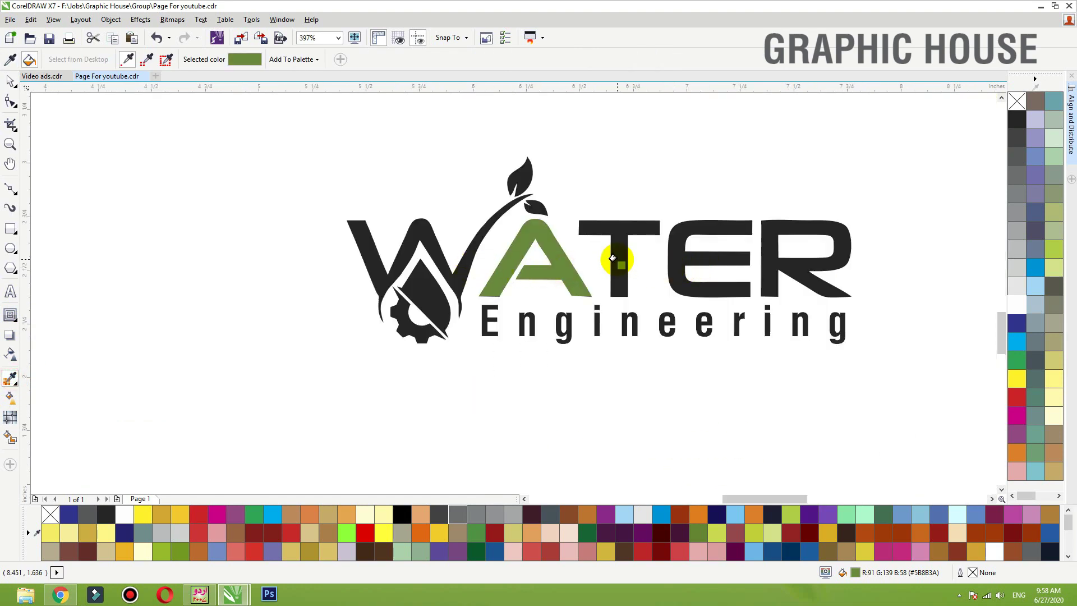
{"action": "left_click", "coordinate": [613, 258]}
{"action": "left_click", "coordinate": [682, 256]}
{"action": "left_click", "coordinate": [779, 257]}
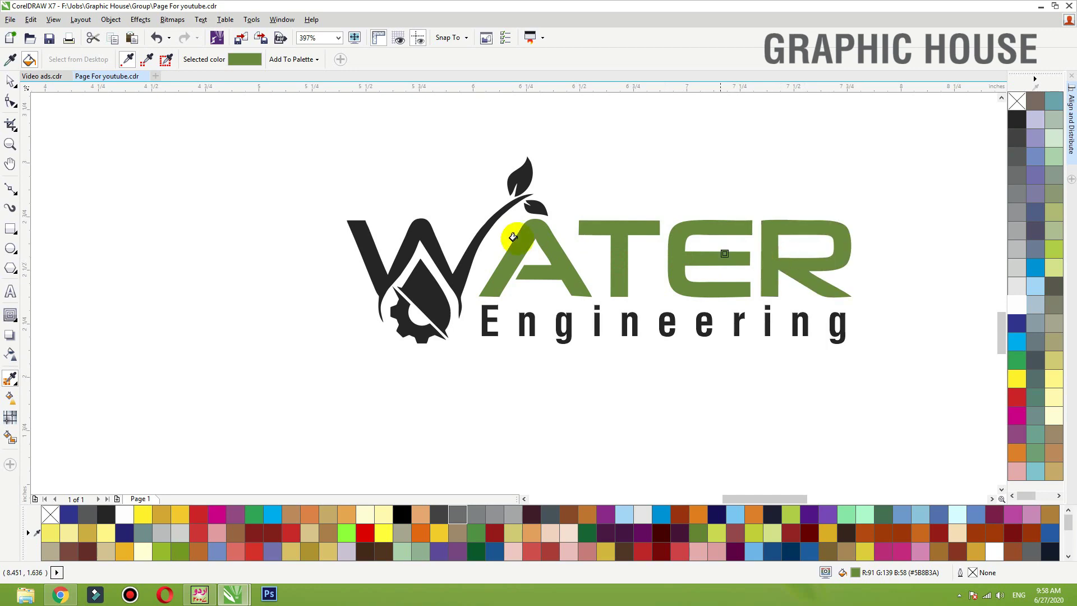
{"action": "left_click", "coordinate": [458, 269]}
- Fill the logo's water drop, gear and letter W with the steel blue swatch color
{"action": "scroll", "coordinate": [545, 282], "scroll_direction": "down", "scroll_amount": 3}
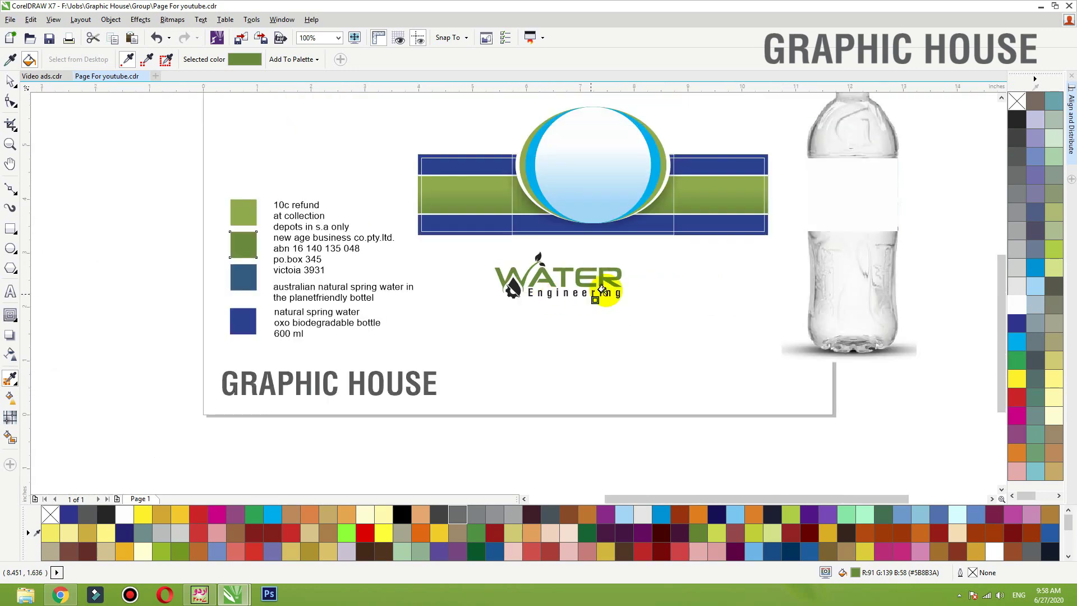
{"action": "scroll", "coordinate": [195, 303], "scroll_direction": "up", "scroll_amount": 1}
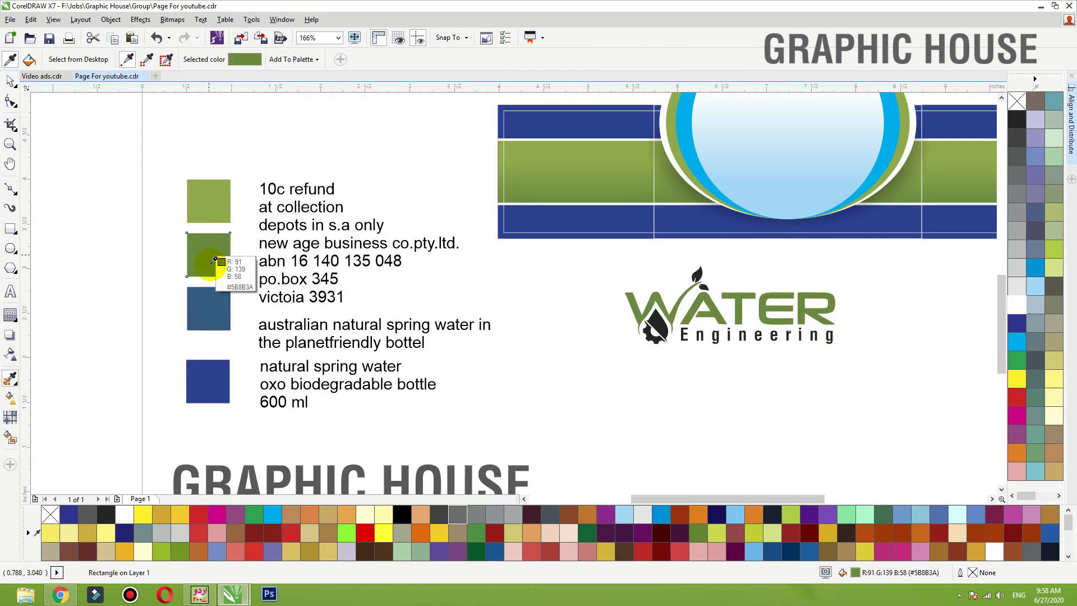
{"action": "left_click", "coordinate": [194, 303]}
{"action": "scroll", "coordinate": [723, 357], "scroll_direction": "up", "scroll_amount": 4}
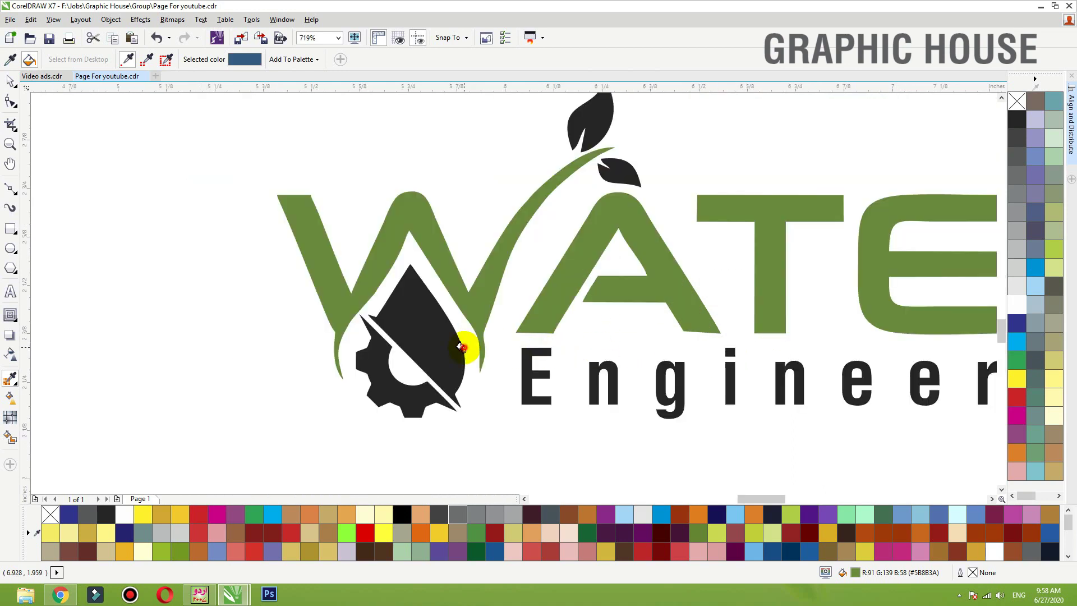
{"action": "left_click", "coordinate": [449, 346]}
{"action": "left_click", "coordinate": [394, 405]}
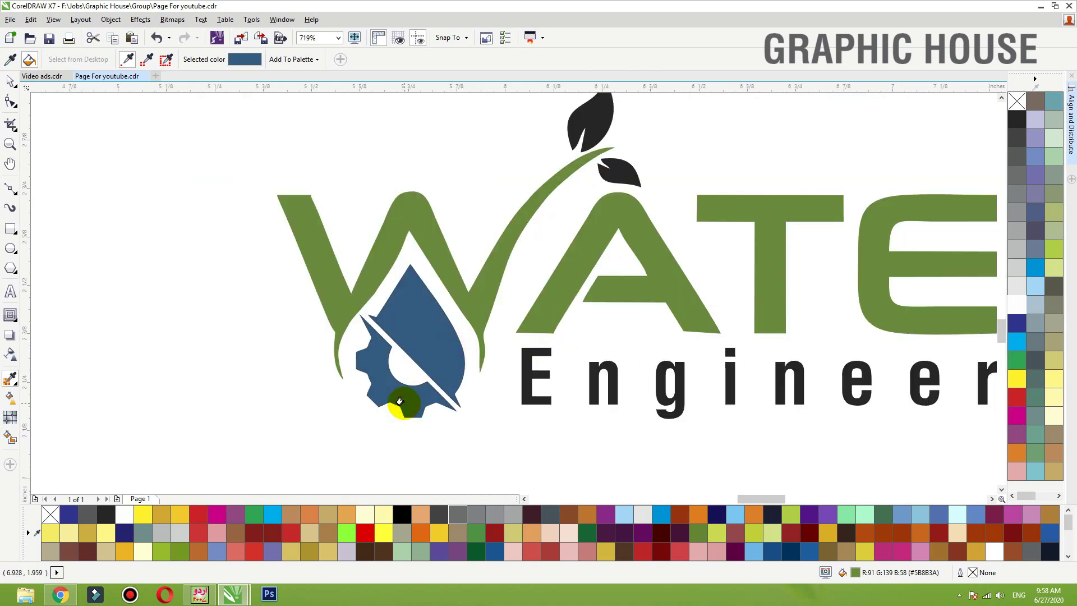
{"action": "left_click", "coordinate": [472, 292]}
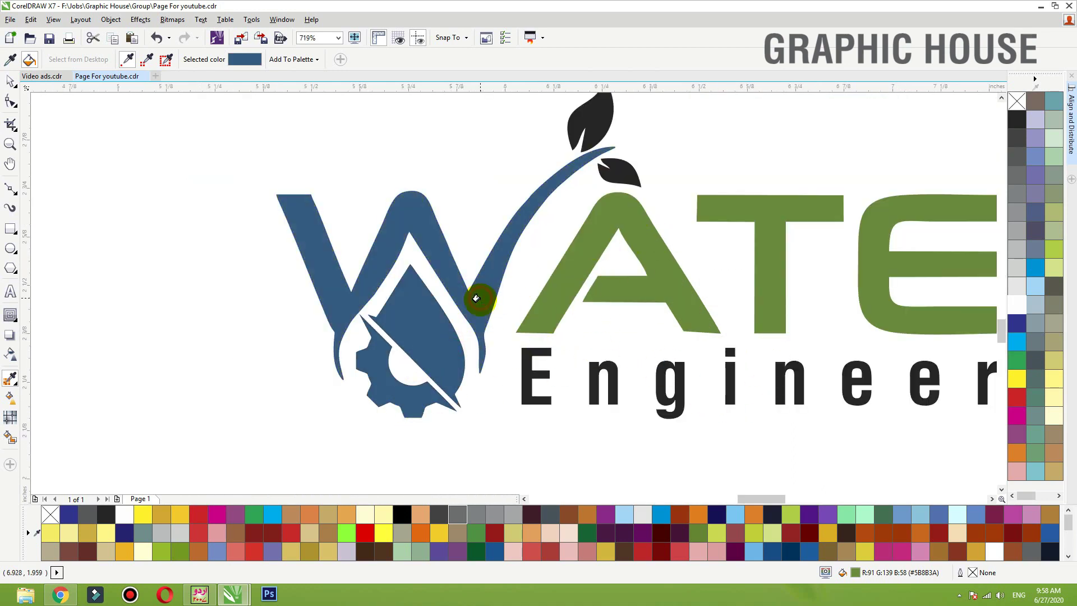
- Fill the two leaves above the logo's letter A with the light green swatch color
{"action": "scroll", "coordinate": [557, 256], "scroll_direction": "down", "scroll_amount": 2}
{"action": "scroll", "coordinate": [597, 241], "scroll_direction": "down", "scroll_amount": 3}
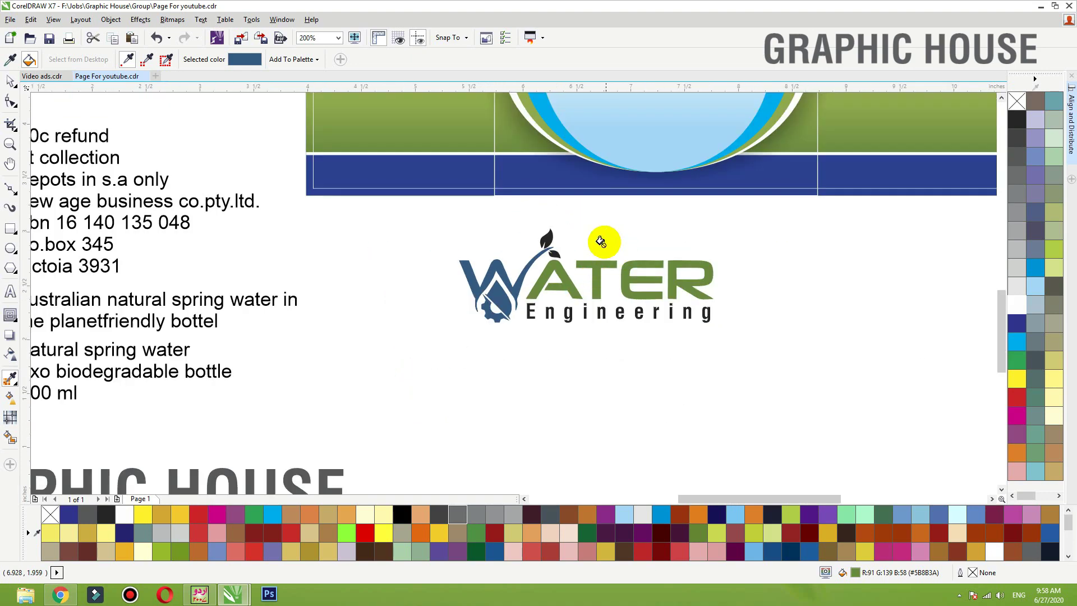
{"action": "scroll", "coordinate": [262, 284], "scroll_direction": "up", "scroll_amount": 2}
{"action": "scroll", "coordinate": [449, 290], "scroll_direction": "down", "scroll_amount": 2}
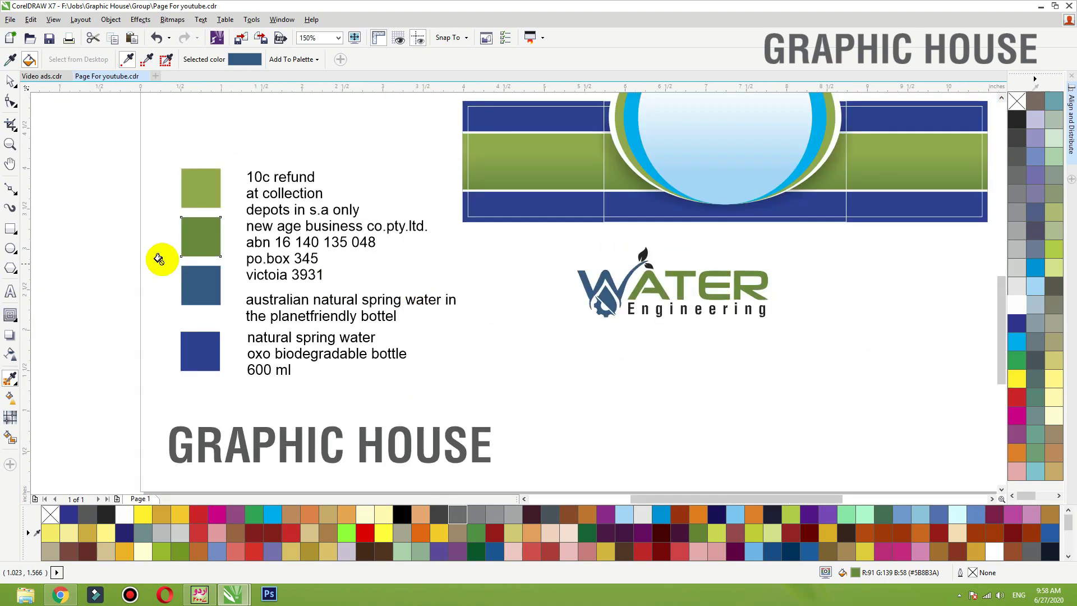
{"action": "left_click", "coordinate": [204, 196], "text": "shift"}
{"action": "key", "text": "F2"}
{"action": "left_click_drag", "start_coordinate": [556, 199], "coordinate": [744, 332]}
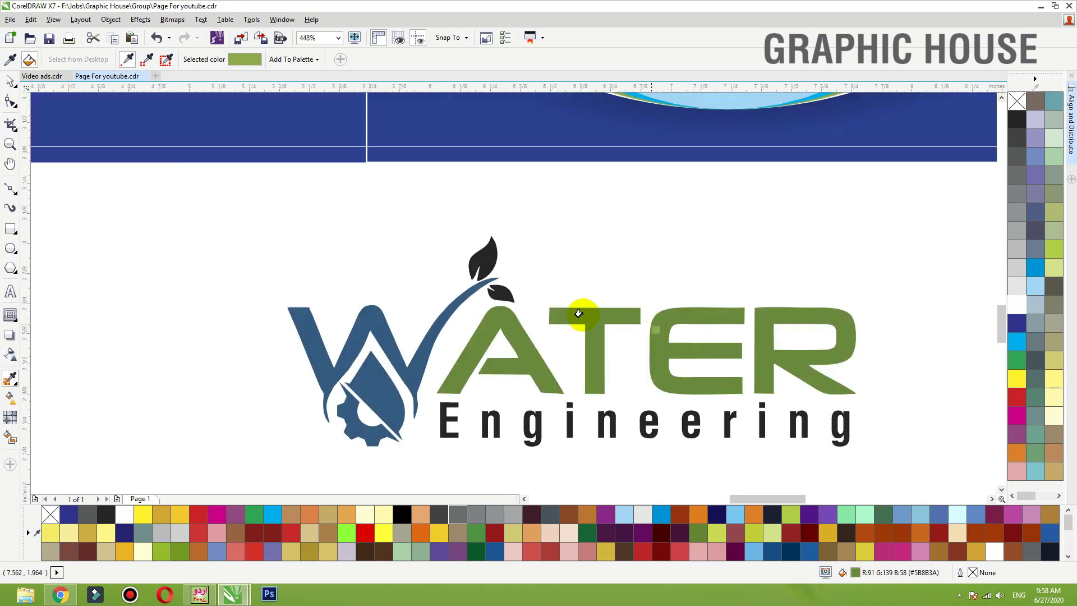
{"action": "left_click", "coordinate": [479, 266]}
{"action": "key", "text": "space"}
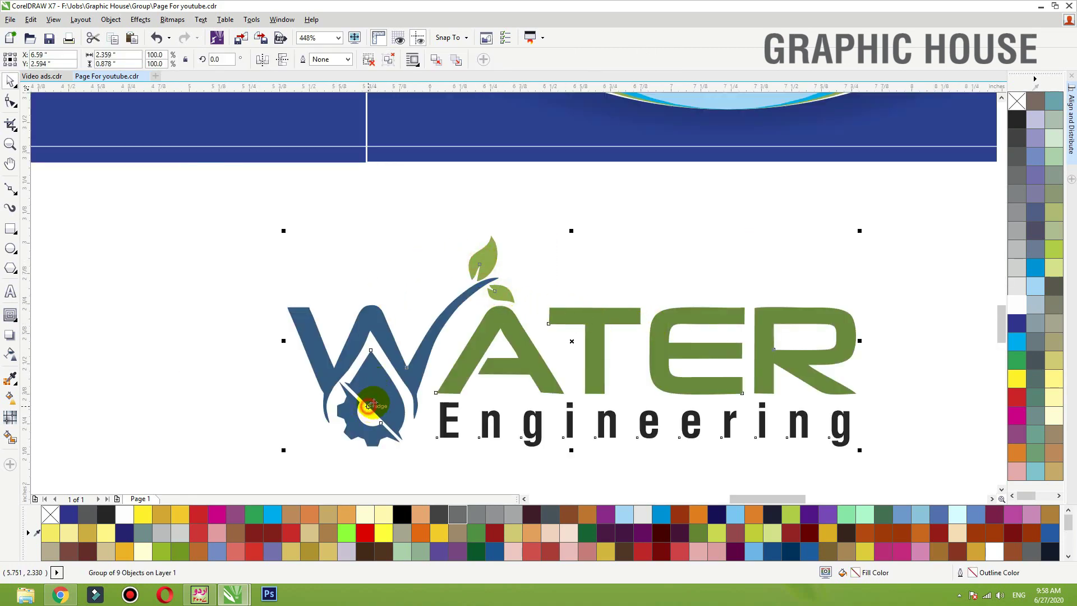
- Ungroup the logo's drop and gear, and fill the gear with dark green (#5B8B3A)
{"action": "left_click", "coordinate": [327, 221]}
{"action": "left_click", "coordinate": [331, 410], "text": "ctrl"}
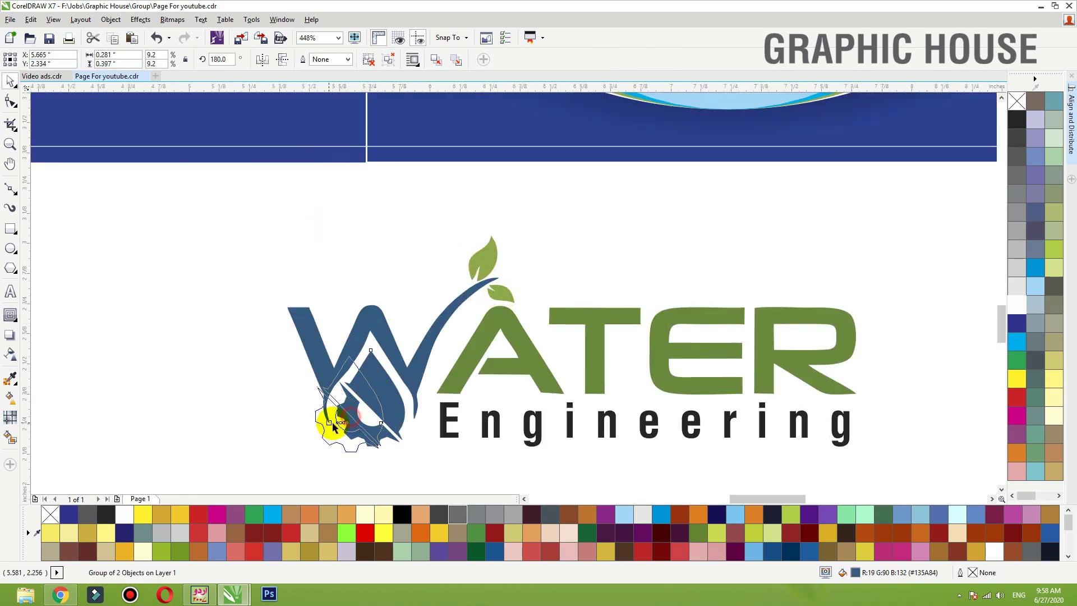
{"action": "left_click", "coordinate": [367, 60]}
{"action": "left_click", "coordinate": [169, 287]}
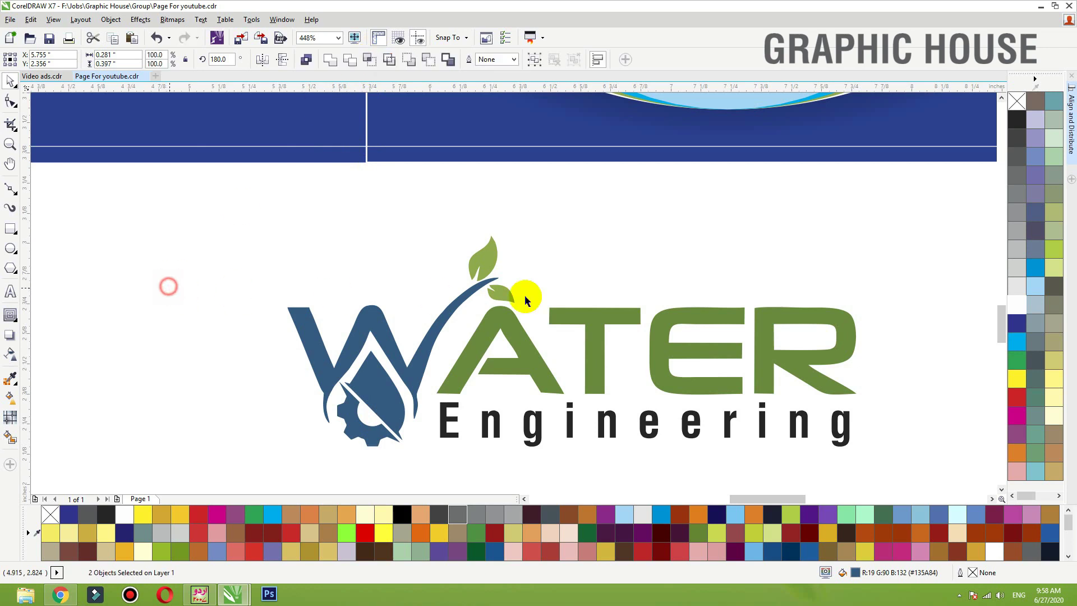
{"action": "key", "text": "space"}
{"action": "left_click", "coordinate": [519, 364]}
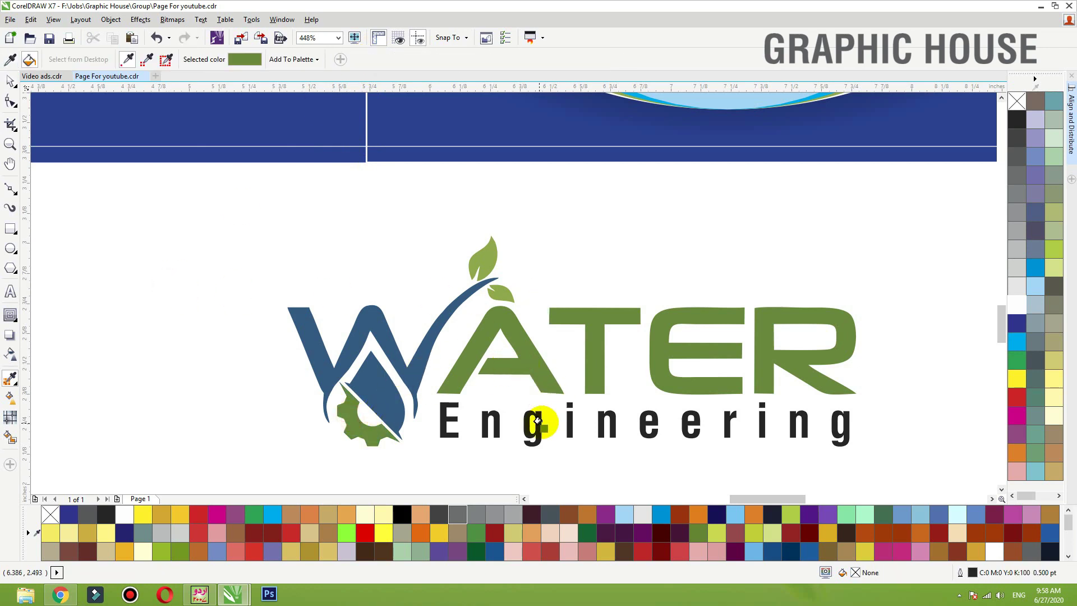
- Select all the parts of the recolored Water Engineering logo and group them
{"action": "key", "text": "space"}
{"action": "left_click", "coordinate": [541, 429]}
{"action": "scroll", "coordinate": [548, 336], "scroll_direction": "down", "scroll_amount": 3}
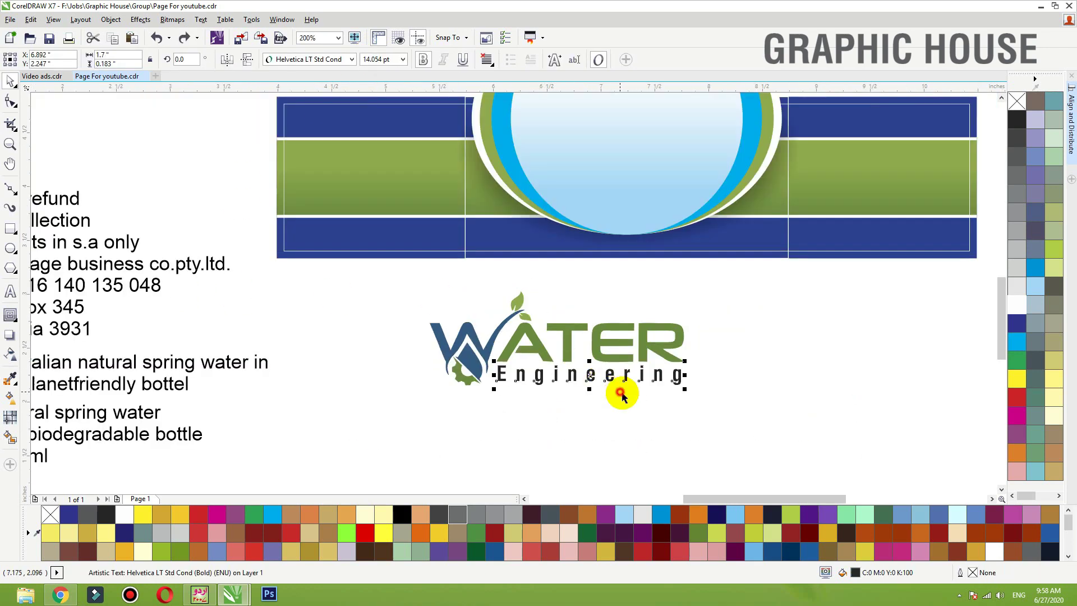
{"action": "left_click_drag", "start_coordinate": [713, 412], "coordinate": [370, 283]}
{"action": "key", "text": "ctrl+g"}
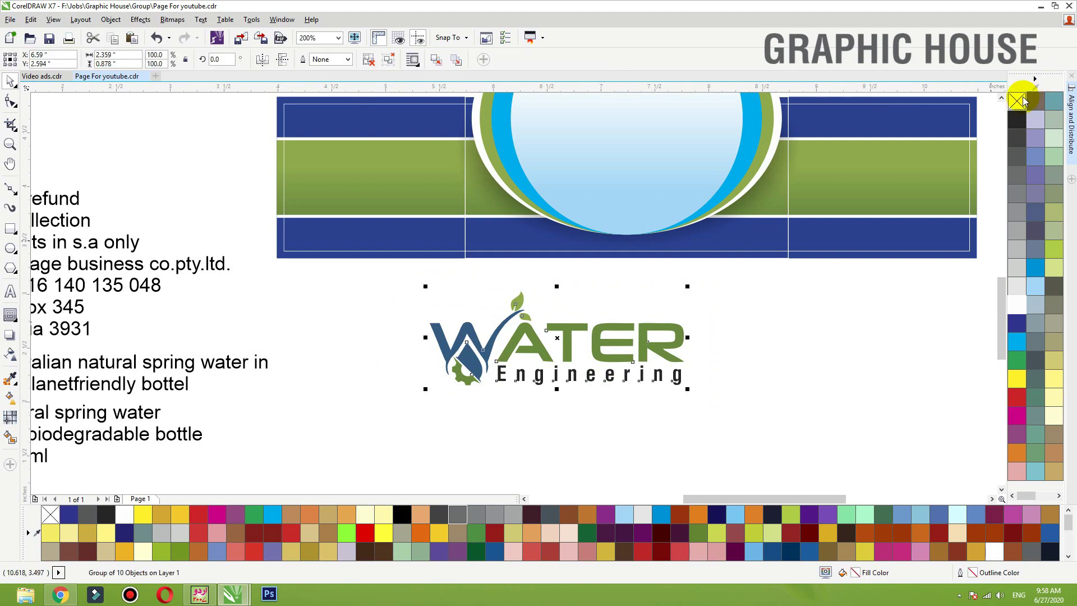
- Move the logo onto the center of the gradient ellipse and scale it down to about 1.7 inches wide
{"action": "scroll", "coordinate": [609, 335], "scroll_direction": "down", "scroll_amount": 2}
{"action": "left_click_drag", "start_coordinate": [609, 335], "coordinate": [601, 225]}
{"action": "scroll", "coordinate": [700, 207], "scroll_direction": "up", "scroll_amount": 3}
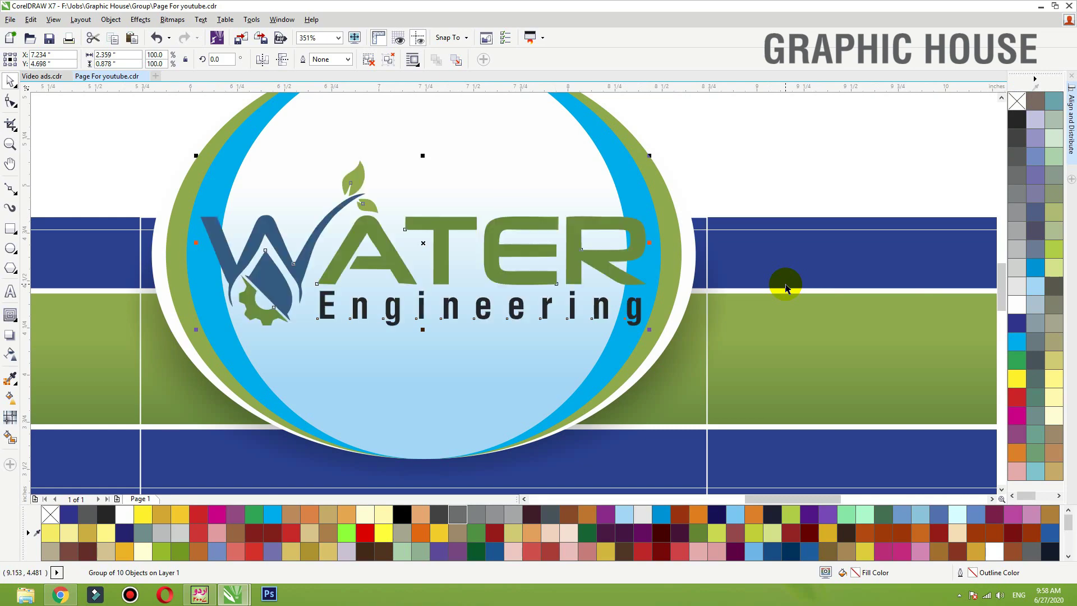
{"action": "scroll", "coordinate": [786, 284], "scroll_direction": "down", "scroll_amount": 2}
{"action": "left_click_drag", "start_coordinate": [713, 215], "coordinate": [678, 227]}
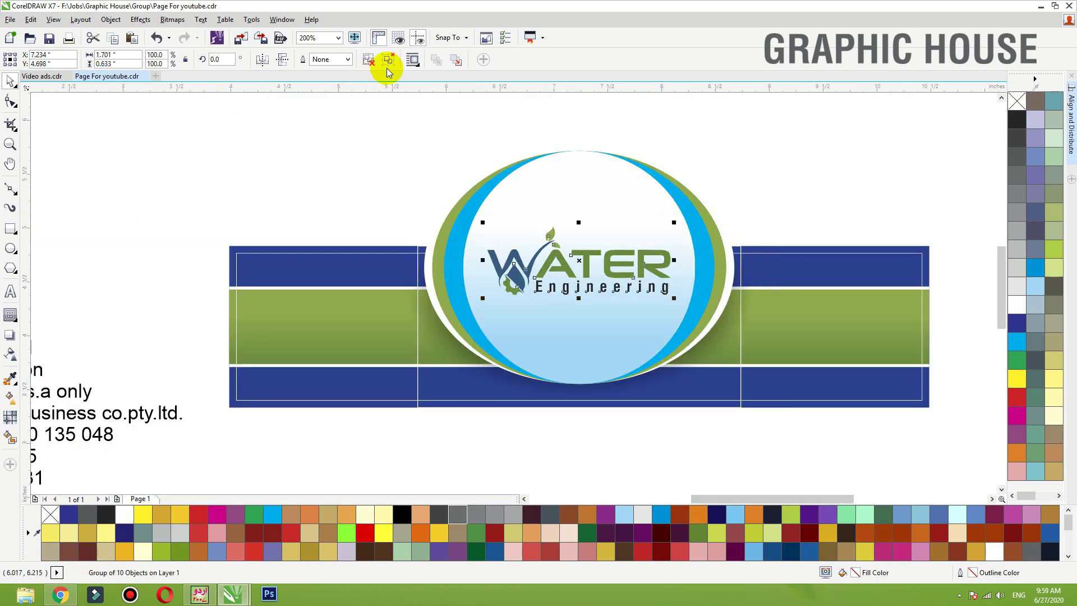
- Place a horizontal guideline along the label's upper edge and undo the accidental move of the ellipse group
{"action": "left_click", "coordinate": [444, 247]}
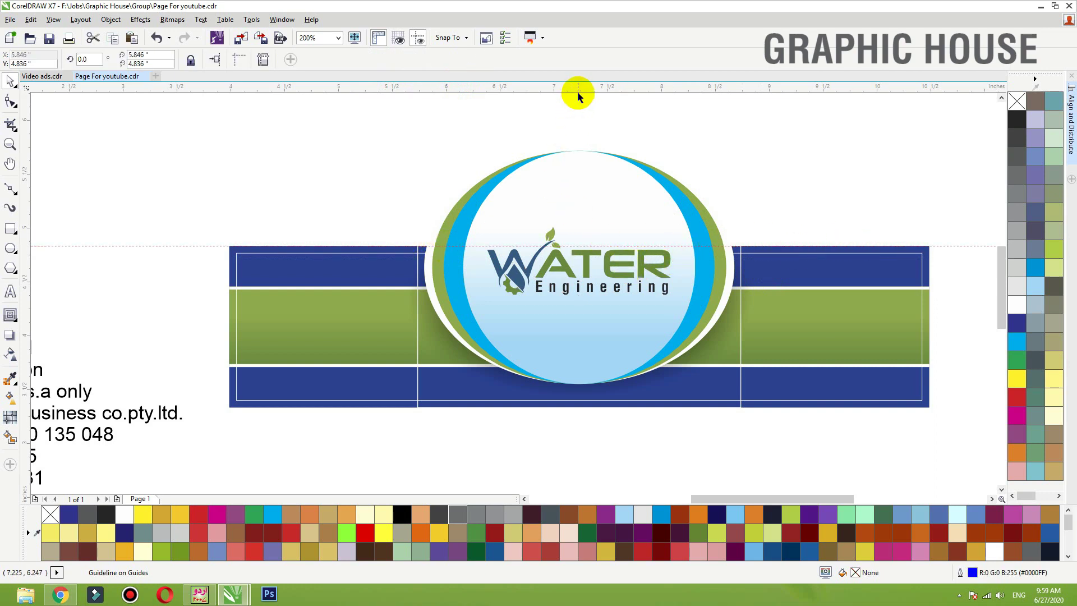
{"action": "left_click_drag", "start_coordinate": [579, 89], "coordinate": [488, 152]}
{"action": "left_click", "coordinate": [705, 158]}
{"action": "key", "text": "ctrl+z"}
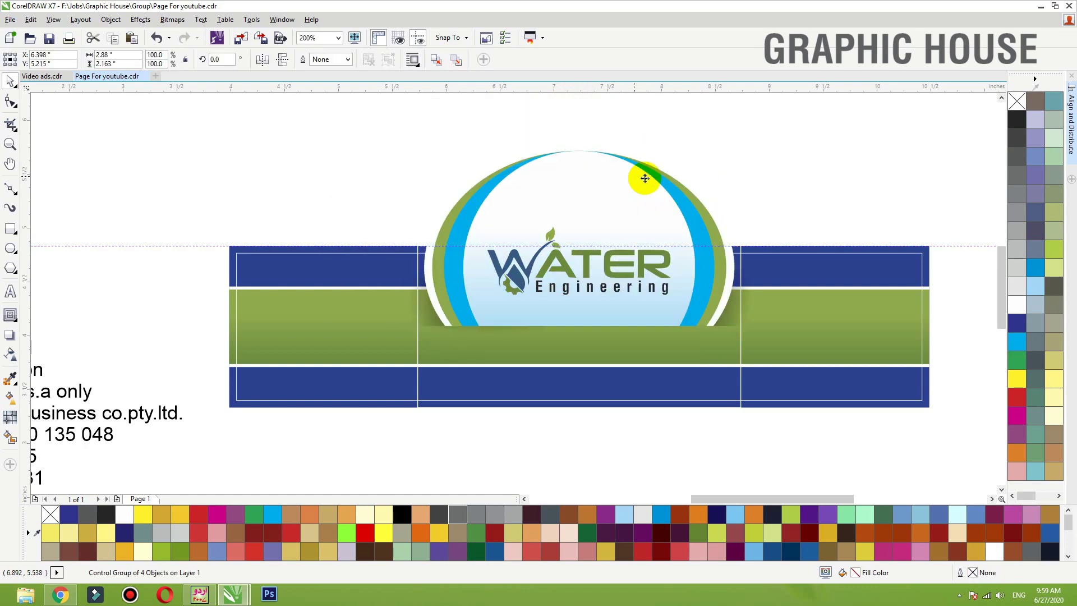
- Move the Water Engineering logo slightly down inside the ellipse and scale it down a little
{"action": "left_click", "coordinate": [741, 171]}
{"action": "left_click", "coordinate": [627, 273]}
{"action": "left_click_drag", "start_coordinate": [612, 269], "coordinate": [612, 275]}
{"action": "left_click_drag", "start_coordinate": [674, 232], "coordinate": [662, 233]}
{"action": "left_click", "coordinate": [661, 220]}
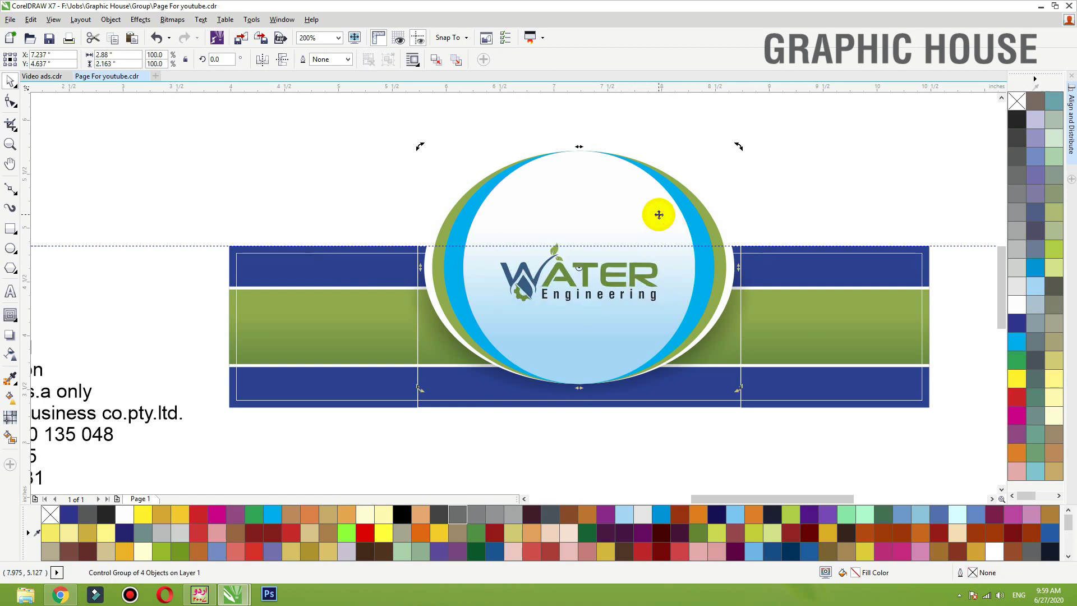
{"action": "left_click", "coordinate": [745, 164]}
{"action": "scroll", "coordinate": [467, 264], "scroll_direction": "down", "scroll_amount": 2}
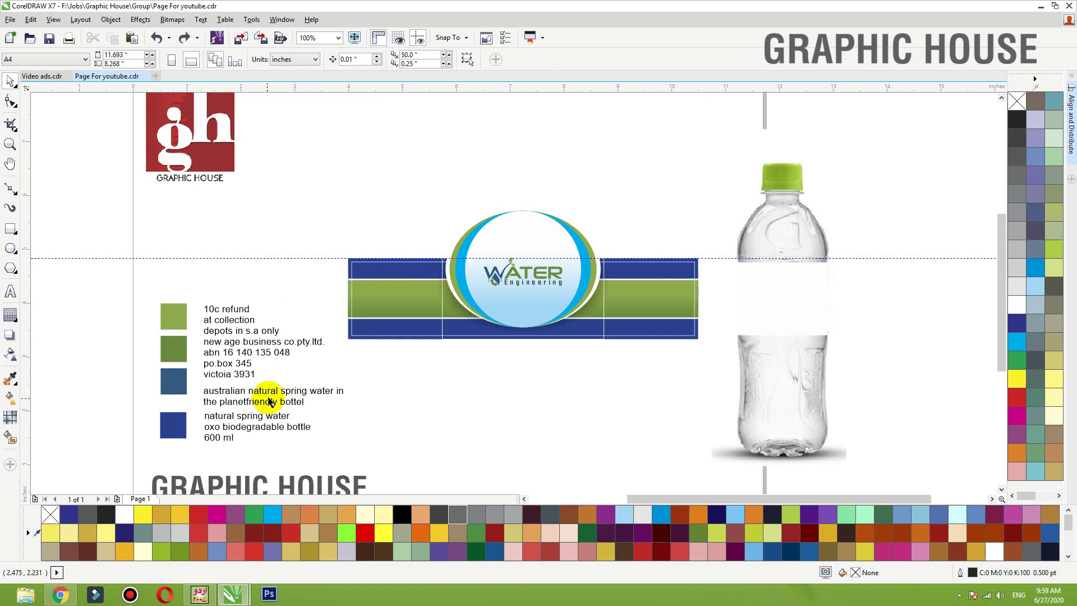
- Move the "natural spring water / oxo biodegradable bottle / 600 ml" text block to just below the label's center section
{"action": "left_click_drag", "start_coordinate": [247, 416], "coordinate": [510, 359]}
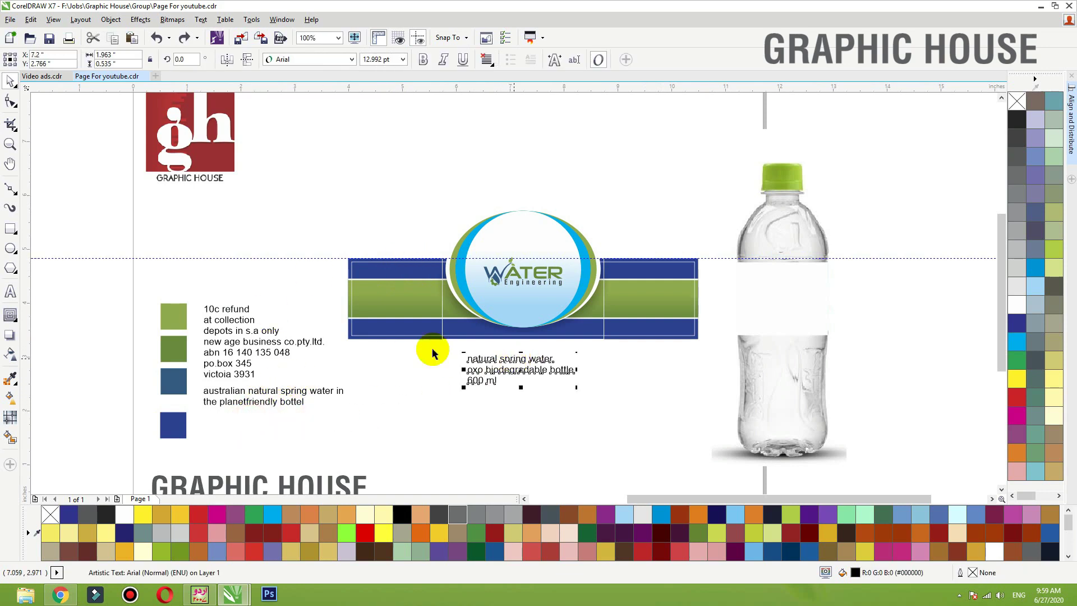
{"action": "key", "text": "F2"}
{"action": "left_click_drag", "start_coordinate": [307, 214], "coordinate": [665, 422]}
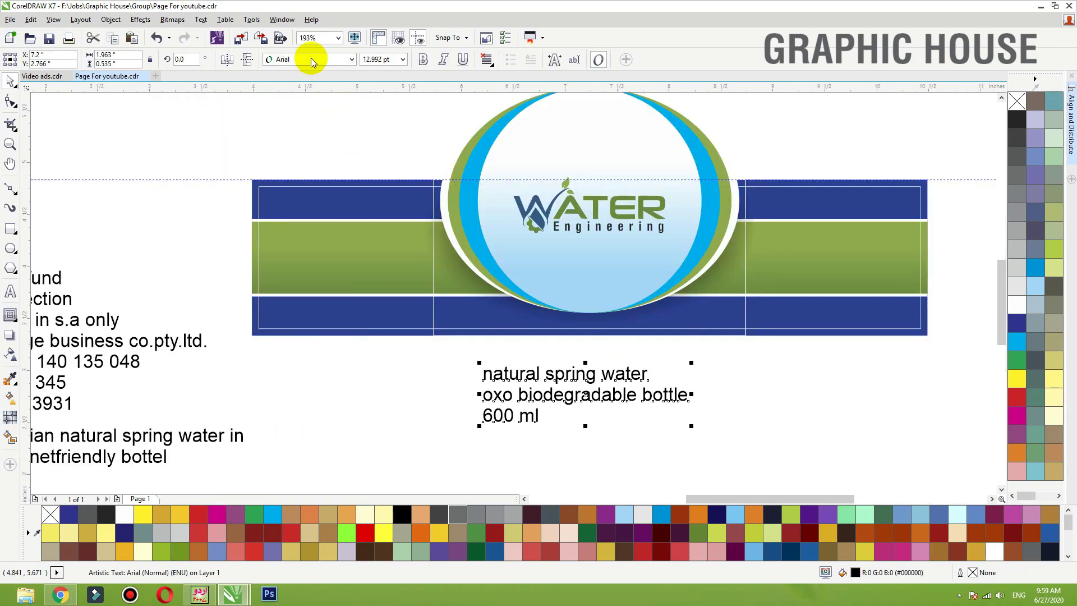
- Try Helvetica LT Std Cond on the three-line text block, browse other fonts, and set it to Falling Sky
{"action": "left_click", "coordinate": [313, 60]}
{"action": "left_click", "coordinate": [316, 90]}
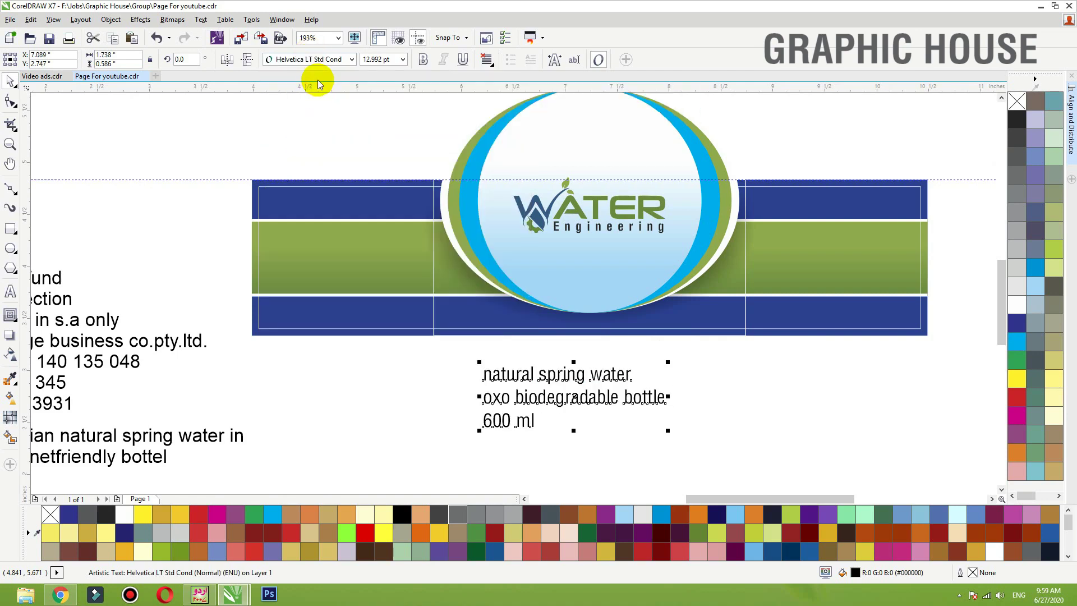
{"action": "left_click", "coordinate": [315, 60]}
{"action": "type", "text": "R"}
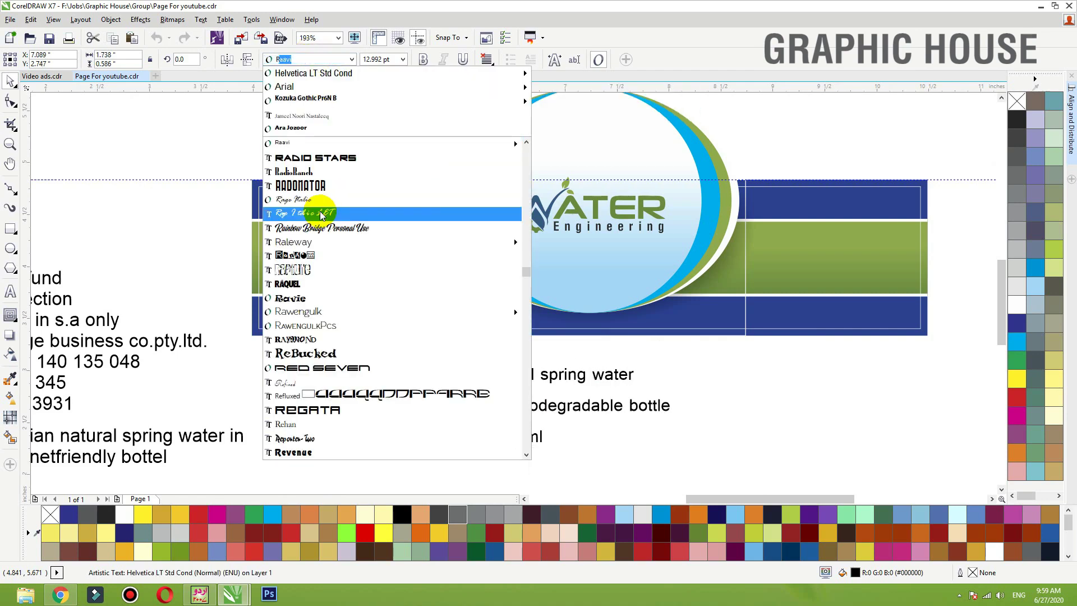
{"action": "type", "text": "Estrangelo Edessa"}
{"action": "scroll", "coordinate": [340, 297], "scroll_direction": "down", "scroll_amount": 1}
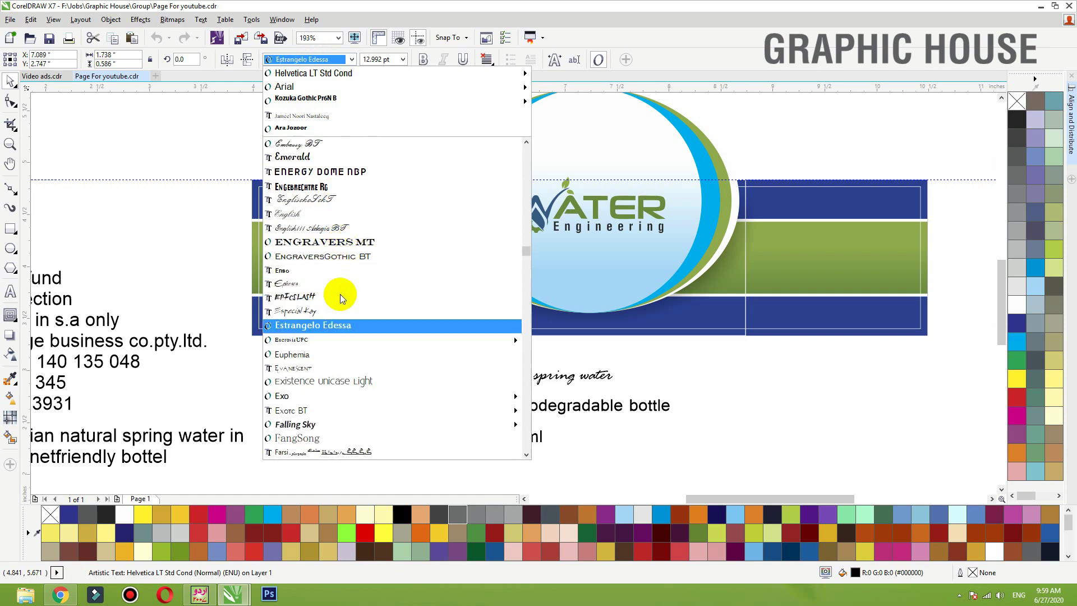
{"action": "scroll", "coordinate": [342, 299], "scroll_direction": "down", "scroll_amount": 3}
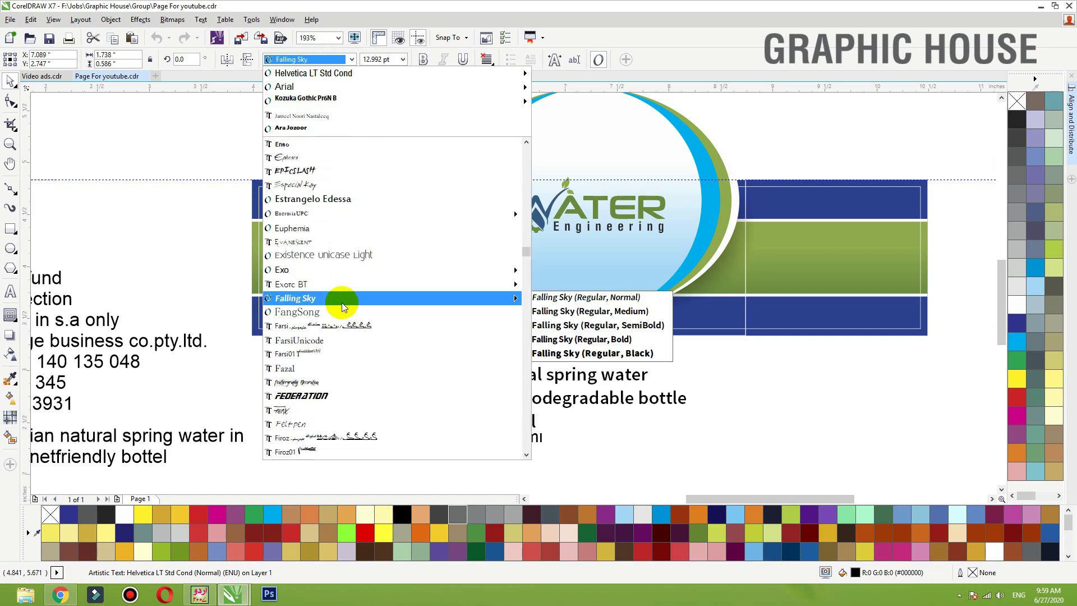
{"action": "left_click", "coordinate": [344, 298]}
- Move the text block slightly closer to the label and break it apart into separate lines
{"action": "left_click_drag", "start_coordinate": [561, 376], "coordinate": [560, 360]}
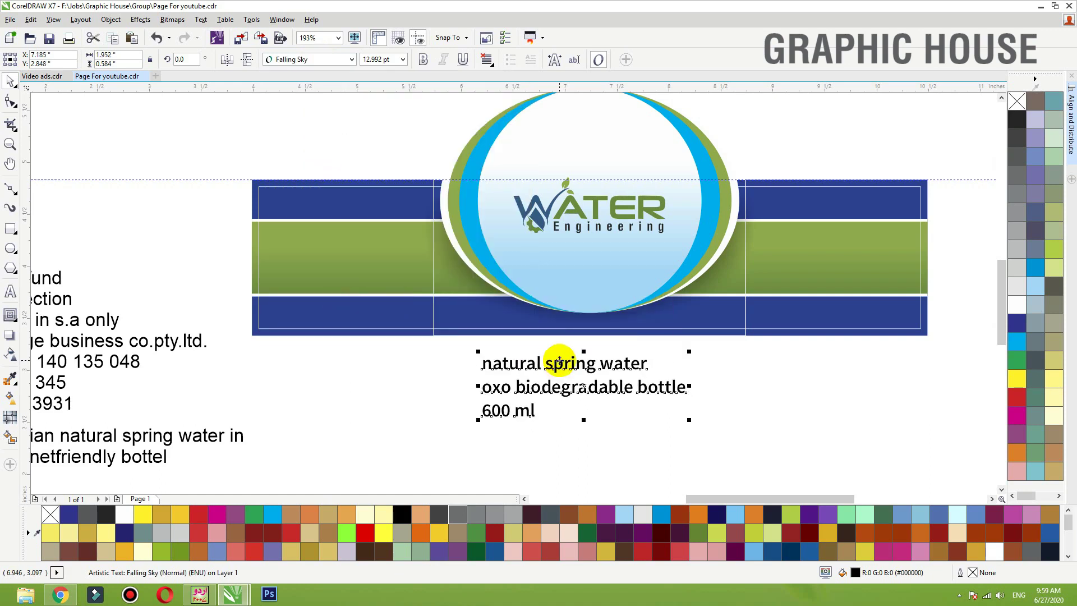
{"action": "key", "text": "ctrl+k"}
{"action": "left_click", "coordinate": [559, 362]}
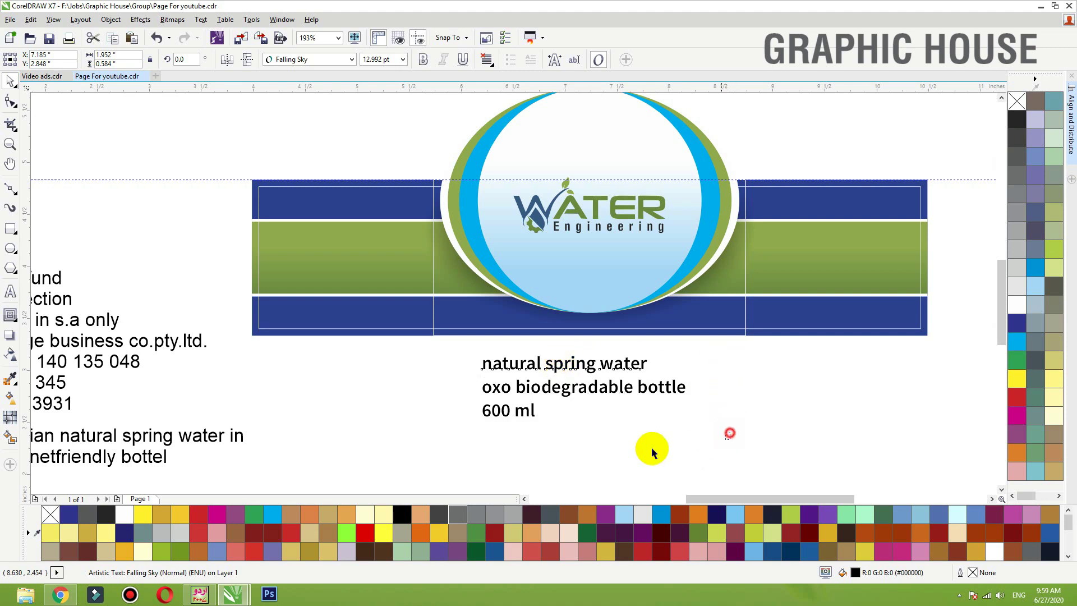
- Change the case of all three text lines to Title Case
{"action": "left_click_drag", "start_coordinate": [651, 447], "coordinate": [456, 344]}
{"action": "left_click", "coordinate": [201, 19]}
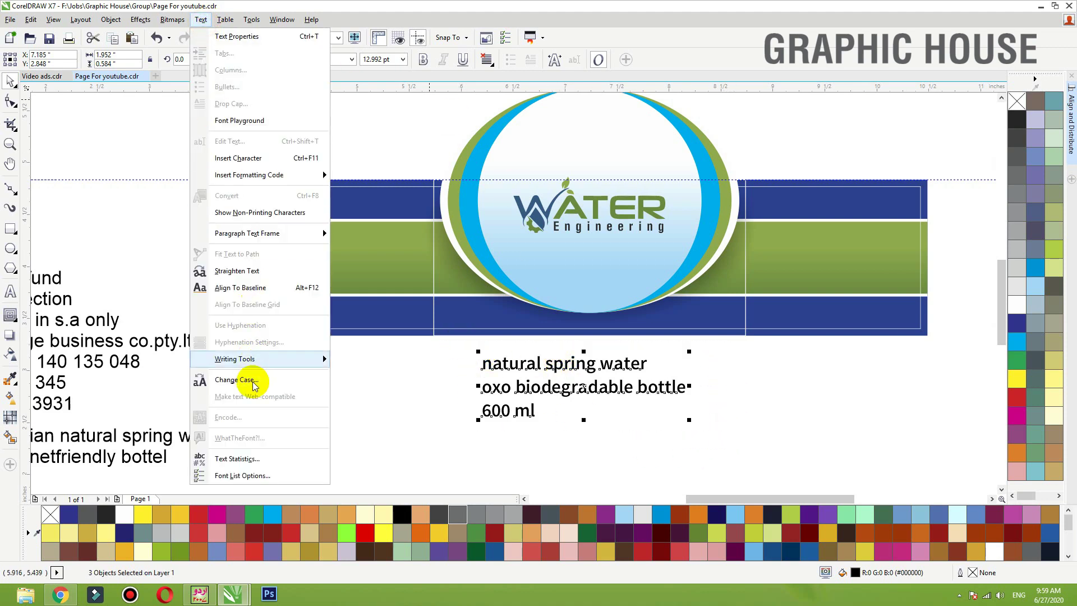
{"action": "left_click", "coordinate": [252, 382]}
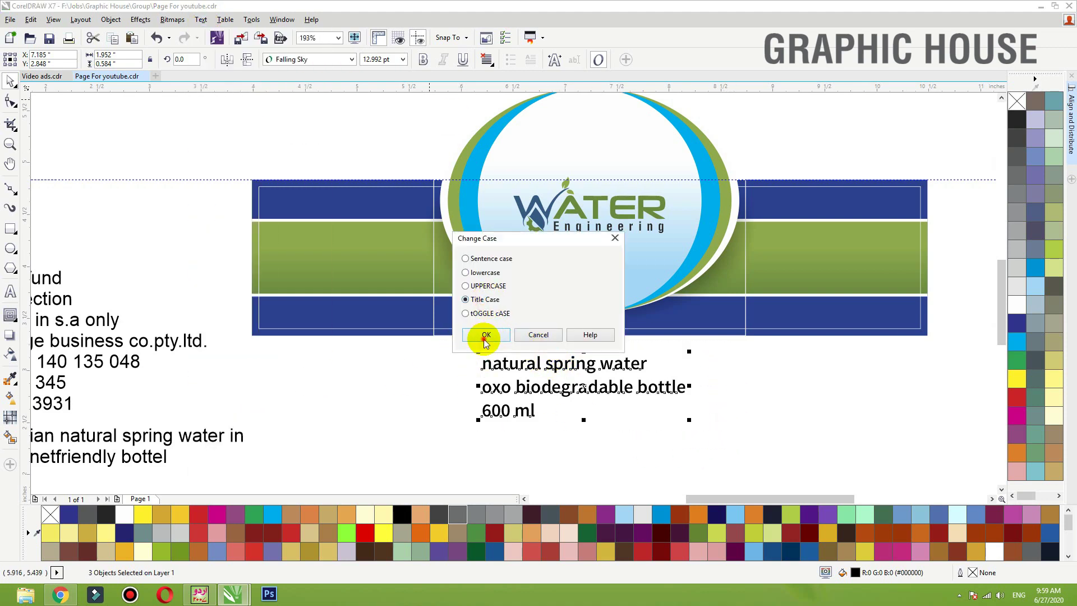
{"action": "left_click", "coordinate": [486, 335]}
{"action": "left_click", "coordinate": [391, 371]}
- Move "Oxo Biodegradable Bottle" onto the lower blue band, fill it white, and place "600 Ml" in front of it
{"action": "left_click_drag", "start_coordinate": [568, 394], "coordinate": [572, 325]}
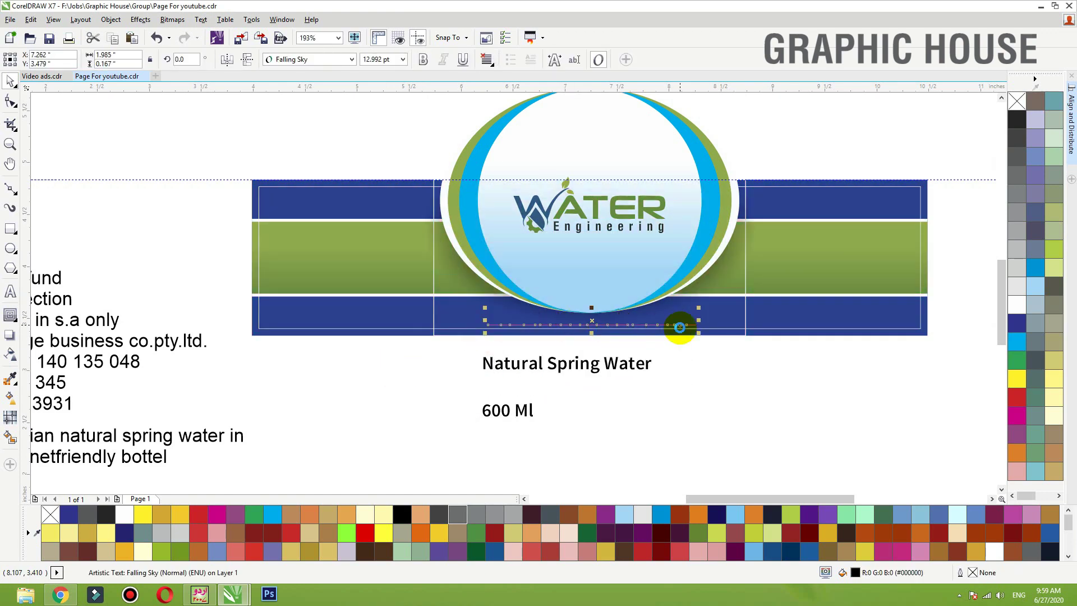
{"action": "left_click", "coordinate": [1017, 305]}
{"action": "left_click_drag", "start_coordinate": [585, 445], "coordinate": [465, 320]}
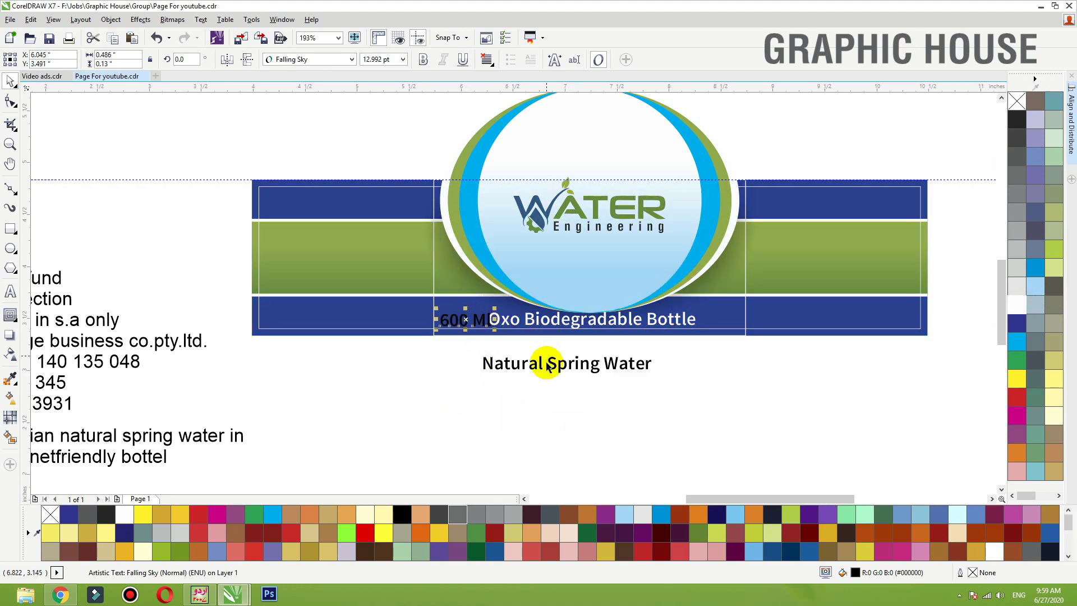
- Move "Natural Spring Water" onto the lower part of the ellipse and bring it to the front
{"action": "left_click_drag", "start_coordinate": [542, 367], "coordinate": [569, 277]}
{"action": "left_click_drag", "start_coordinate": [406, 184], "coordinate": [818, 423]}
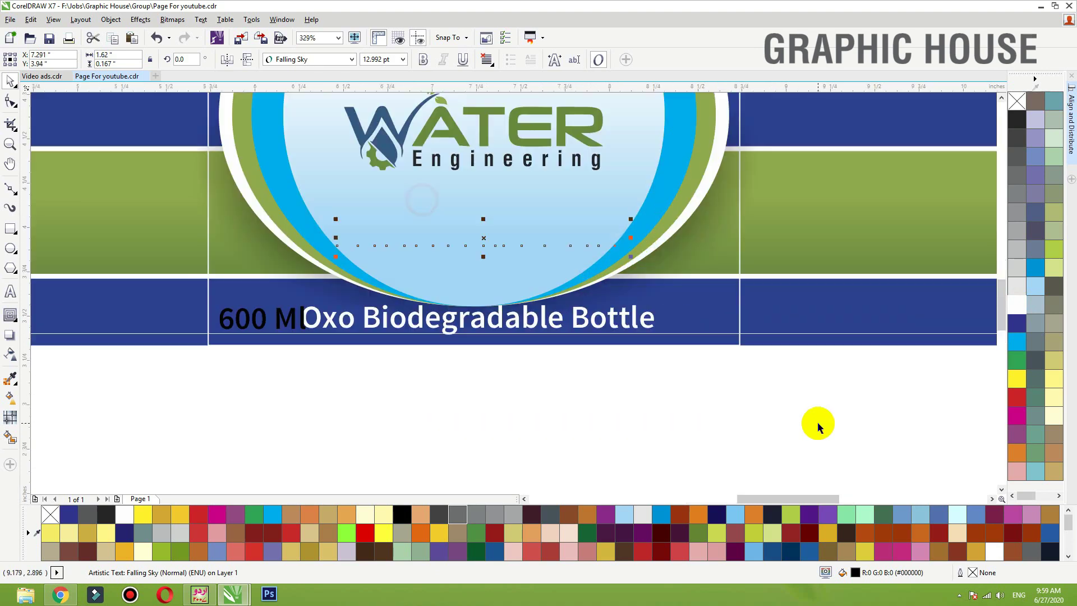
{"action": "key", "text": "shift+Page_Up"}
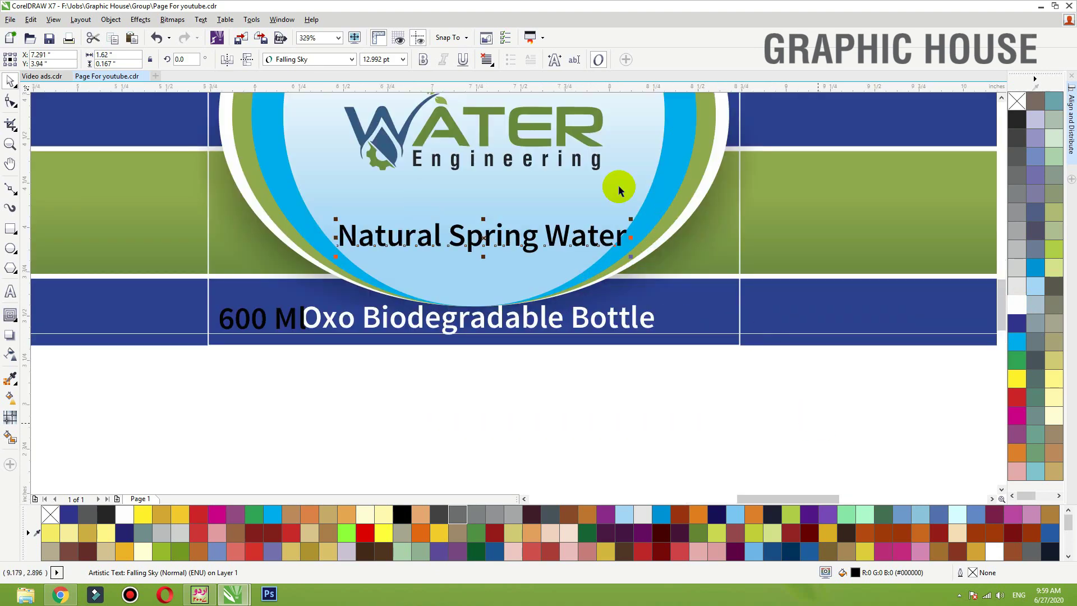
- Set the font of "Natural Spring Water" to Forelle
{"action": "left_click", "coordinate": [307, 60]}
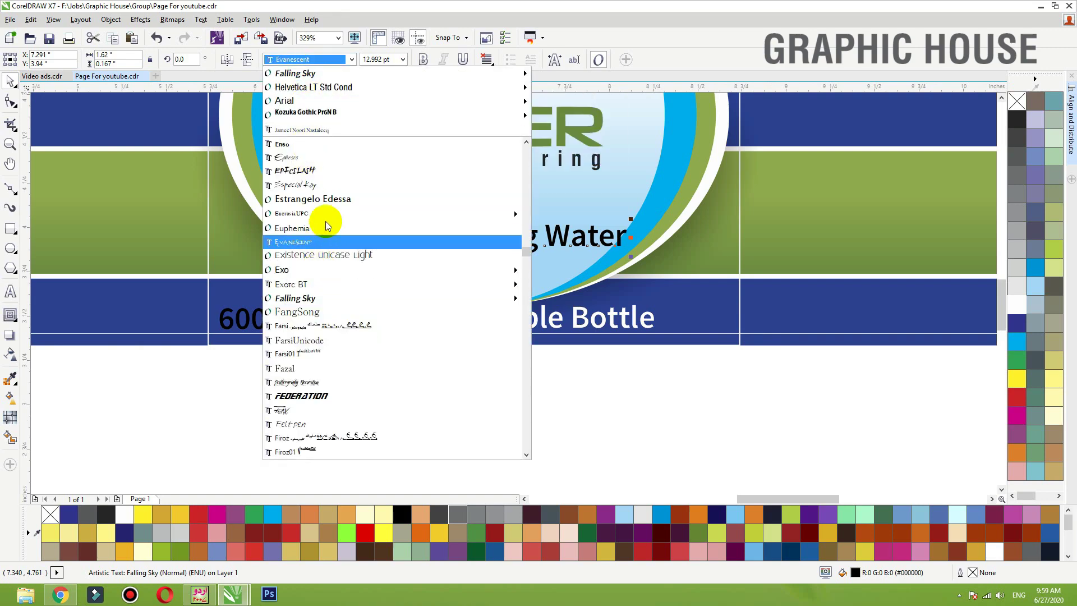
{"action": "scroll", "coordinate": [317, 252], "scroll_direction": "down", "scroll_amount": 1}
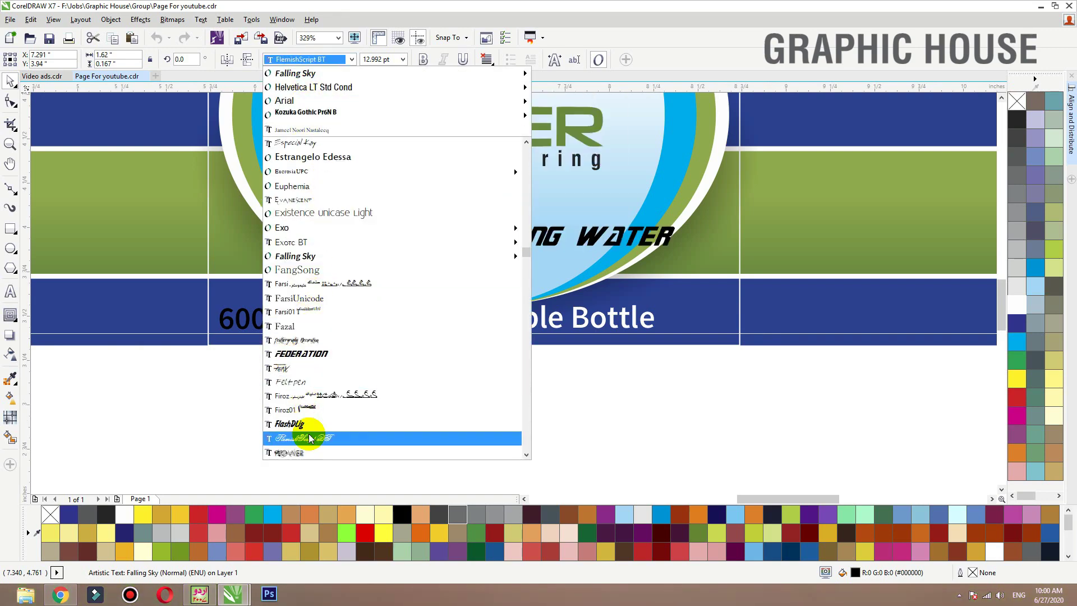
{"action": "scroll", "coordinate": [331, 314], "scroll_direction": "down", "scroll_amount": 2}
{"action": "scroll", "coordinate": [329, 297], "scroll_direction": "down", "scroll_amount": 2}
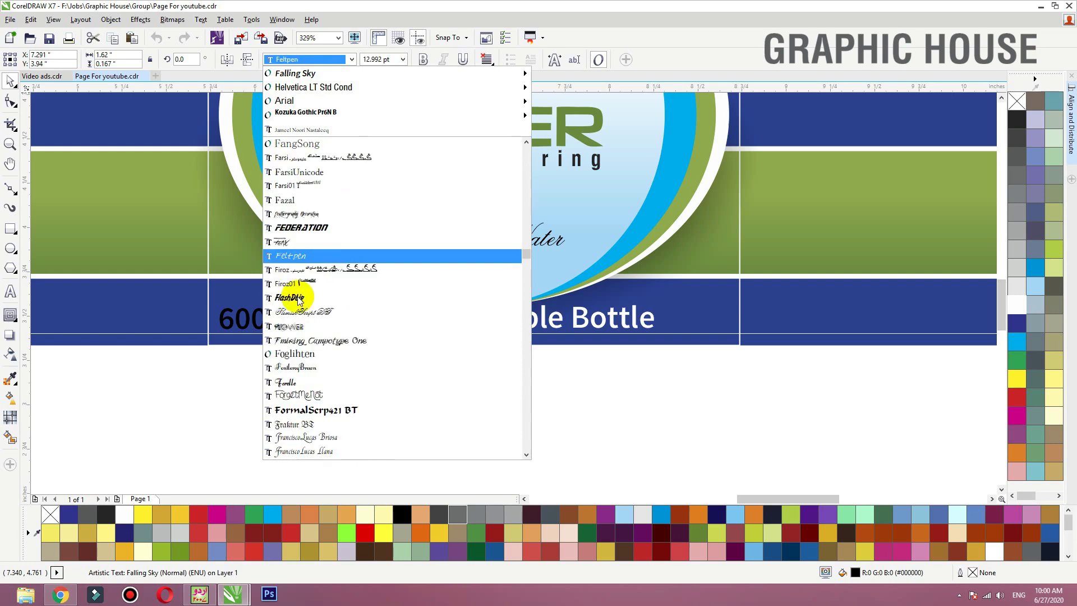
{"action": "left_click", "coordinate": [302, 387]}
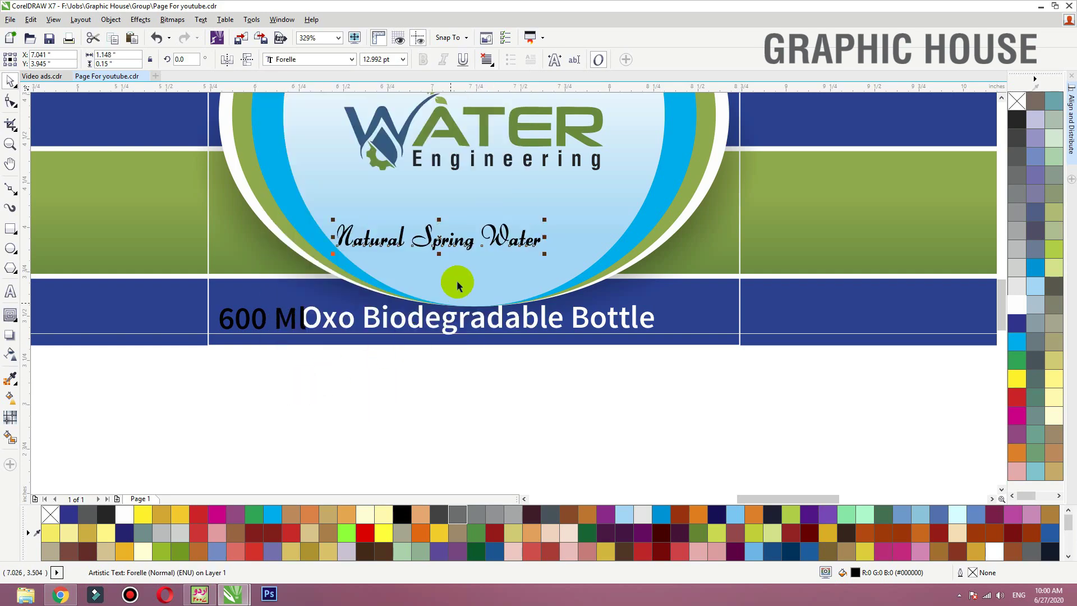
- Place "Natural Spring Water" directly beneath the logo and enlarge it slightly
{"action": "left_click_drag", "start_coordinate": [454, 245], "coordinate": [489, 203]}
{"action": "left_click_drag", "start_coordinate": [580, 180], "coordinate": [591, 173]}
{"action": "left_click", "coordinate": [609, 185], "text": "shift"}
{"action": "left_click", "coordinate": [589, 407]}
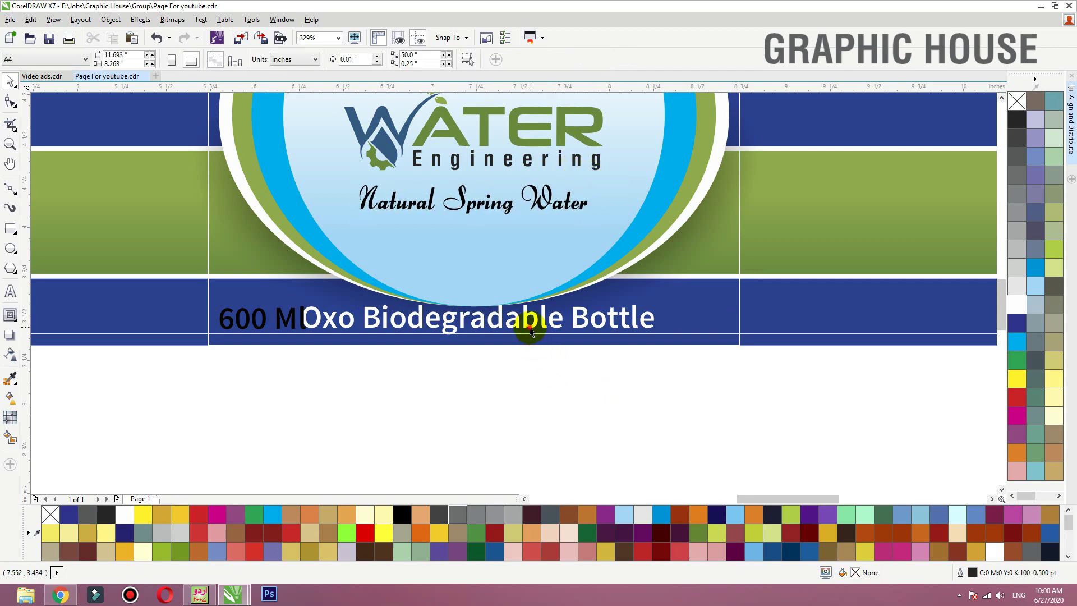
- Scale "Oxo Biodegradable Bottle" down to about 1.5 inches wide on the lower blue band
{"action": "left_click", "coordinate": [649, 316]}
{"action": "left_click_drag", "start_coordinate": [658, 302], "coordinate": [613, 302]}
{"action": "scroll", "coordinate": [568, 393], "scroll_direction": "down", "scroll_amount": 3}
{"action": "scroll", "coordinate": [534, 187], "scroll_direction": "up", "scroll_amount": 3}
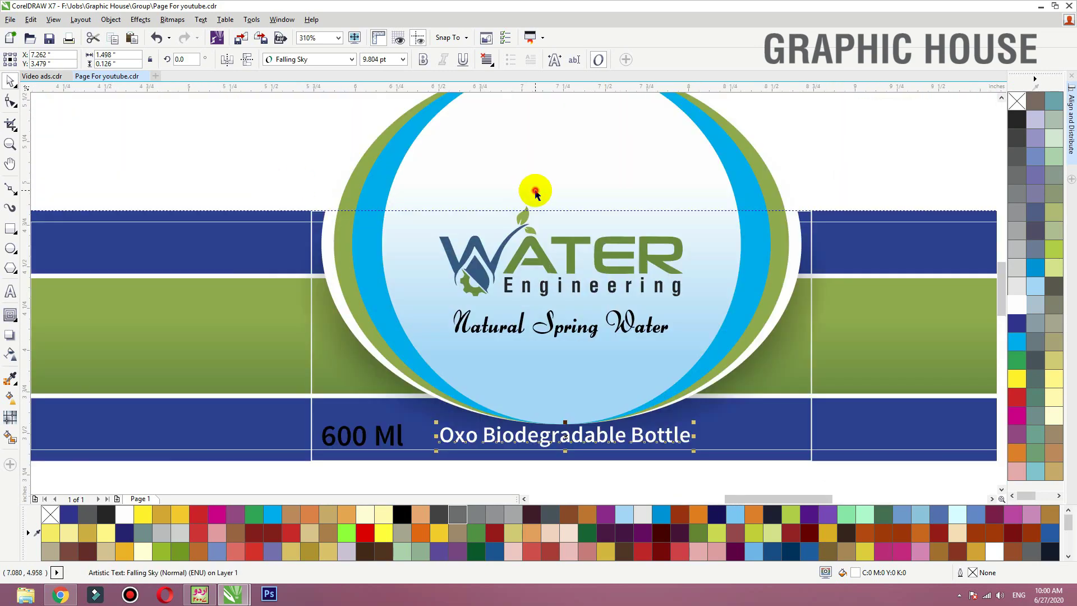
- Shift the ellipse group slightly up so its lower edge clears the bottle text on the blue band
{"action": "left_click", "coordinate": [555, 167]}
{"action": "left_click_drag", "start_coordinate": [558, 165], "coordinate": [552, 168]}
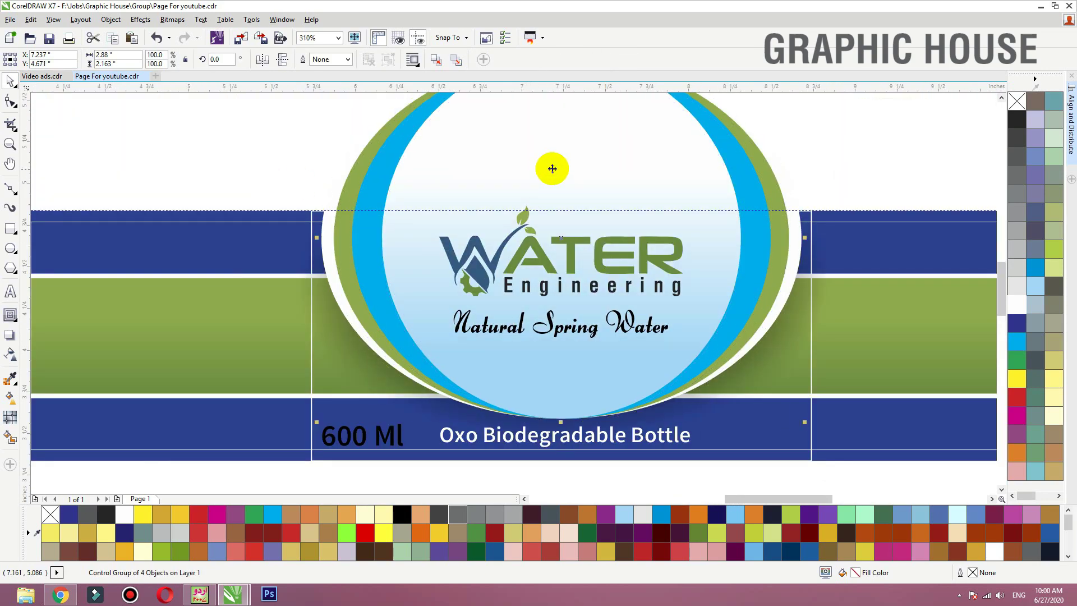
{"action": "key", "text": "Down"}
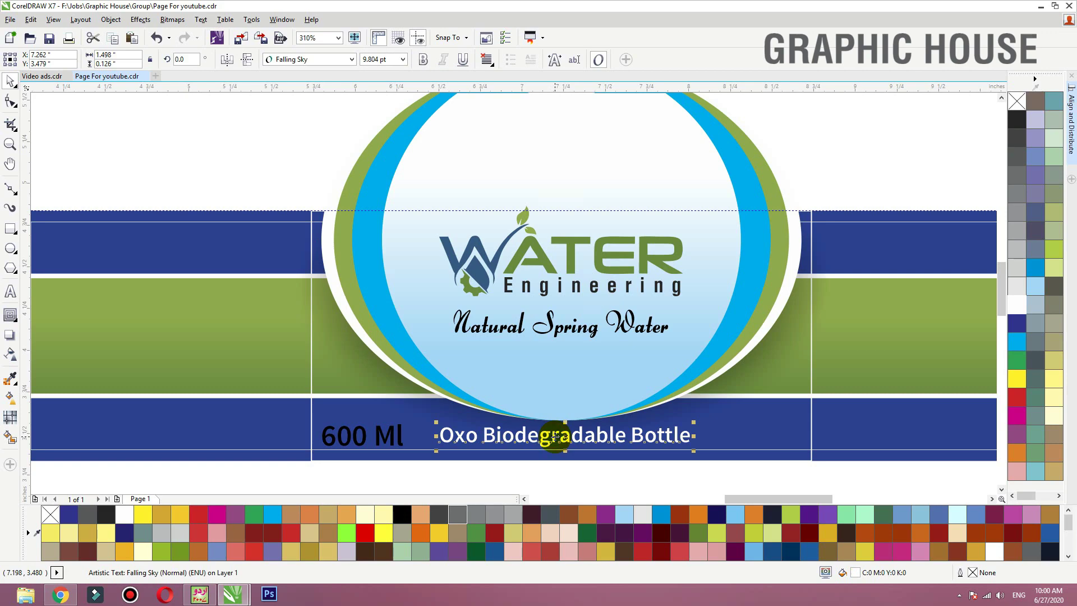
- Change "Oxo Biodegradable Bottle" to UPPERCASE and center it horizontally on the label's middle section
{"action": "left_click", "coordinate": [198, 22]}
{"action": "left_click", "coordinate": [228, 378]}
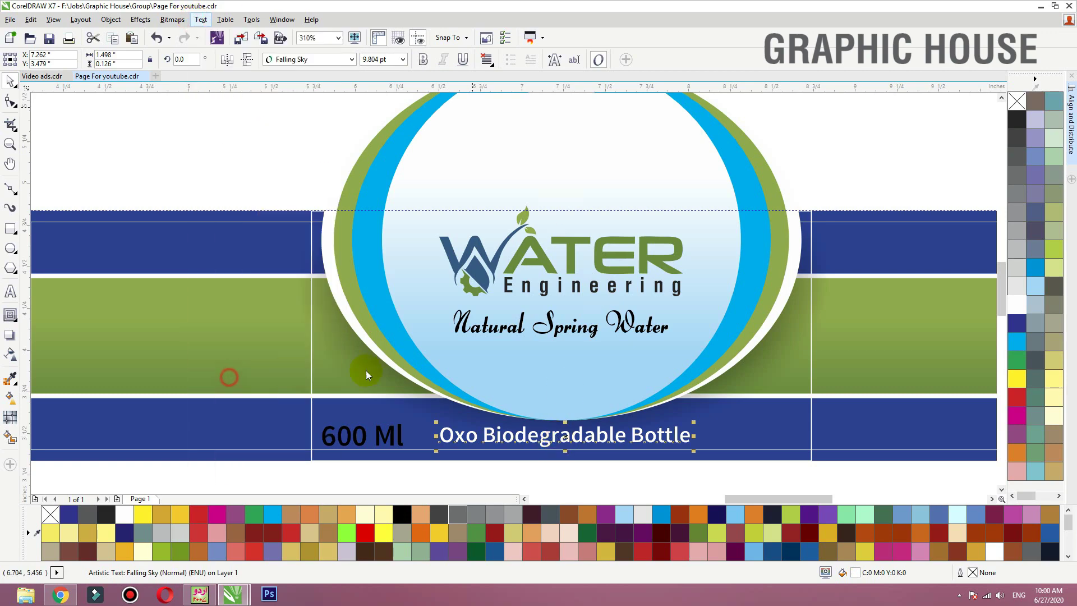
{"action": "left_click", "coordinate": [486, 335]}
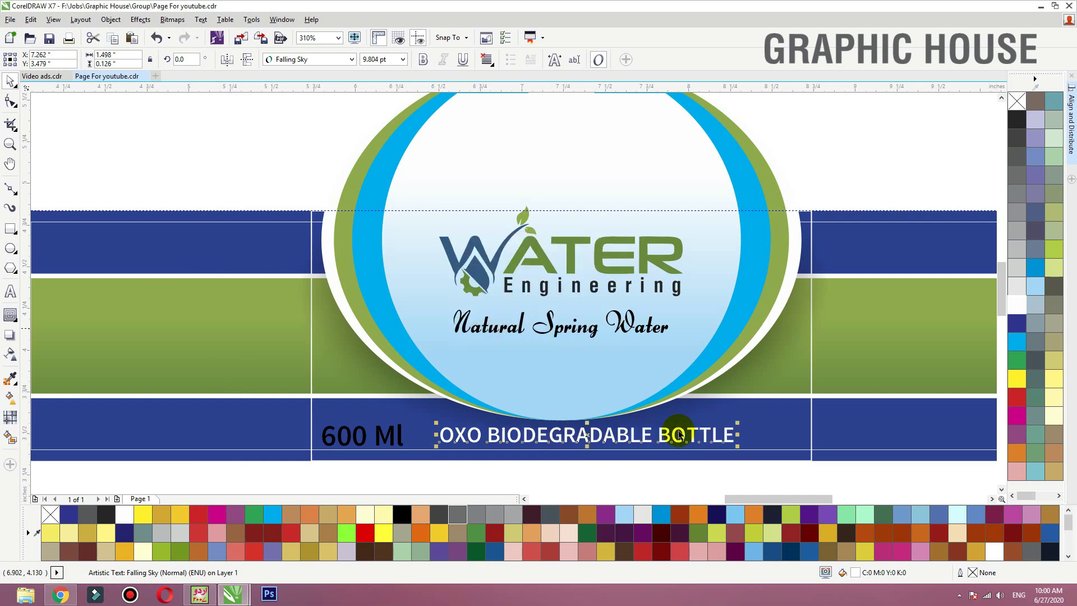
{"action": "left_click", "coordinate": [638, 473], "text": "shift"}
{"action": "key", "text": "c"}
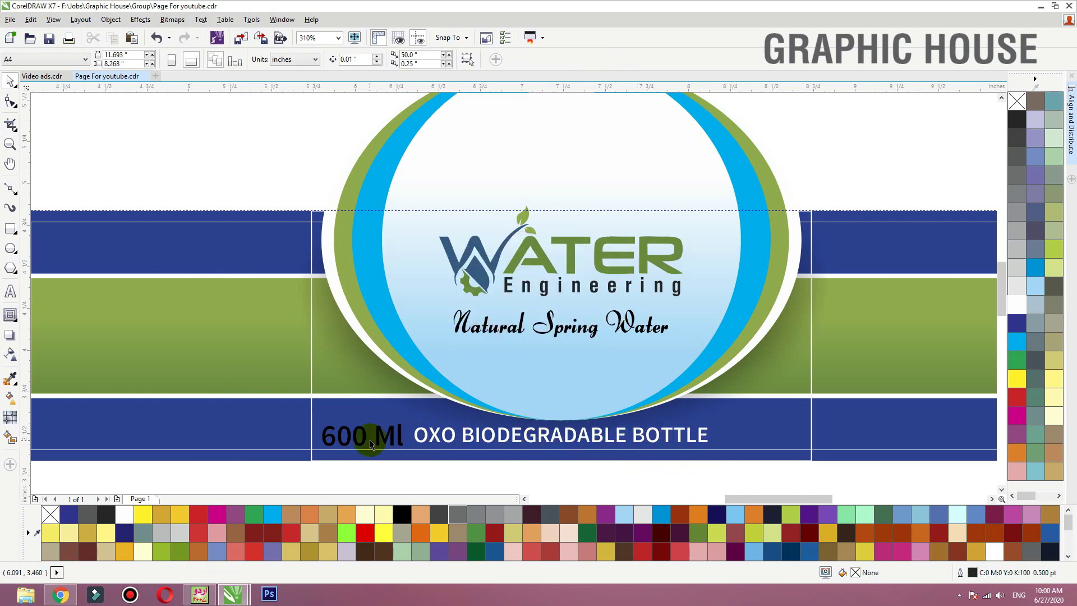
- Scale "600 Ml" down to about 0.39 inches wide and fill it white
{"action": "left_click", "coordinate": [373, 441]}
{"action": "left_click", "coordinate": [383, 439]}
{"action": "key", "text": "F2"}
{"action": "left_click_drag", "start_coordinate": [496, 397], "coordinate": [238, 481]}
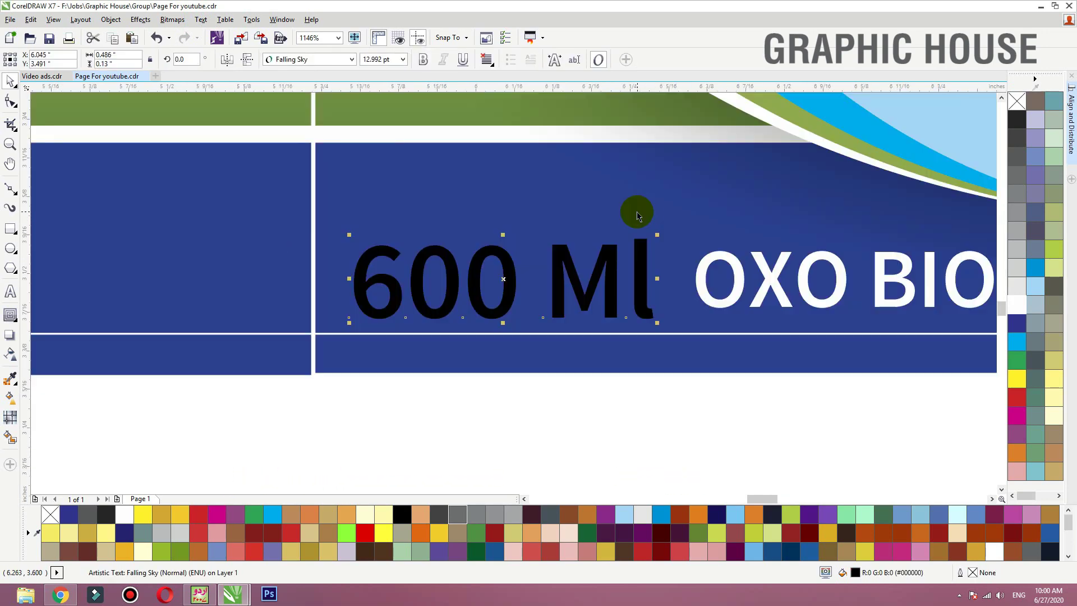
{"action": "left_click_drag", "start_coordinate": [659, 236], "coordinate": [629, 244]}
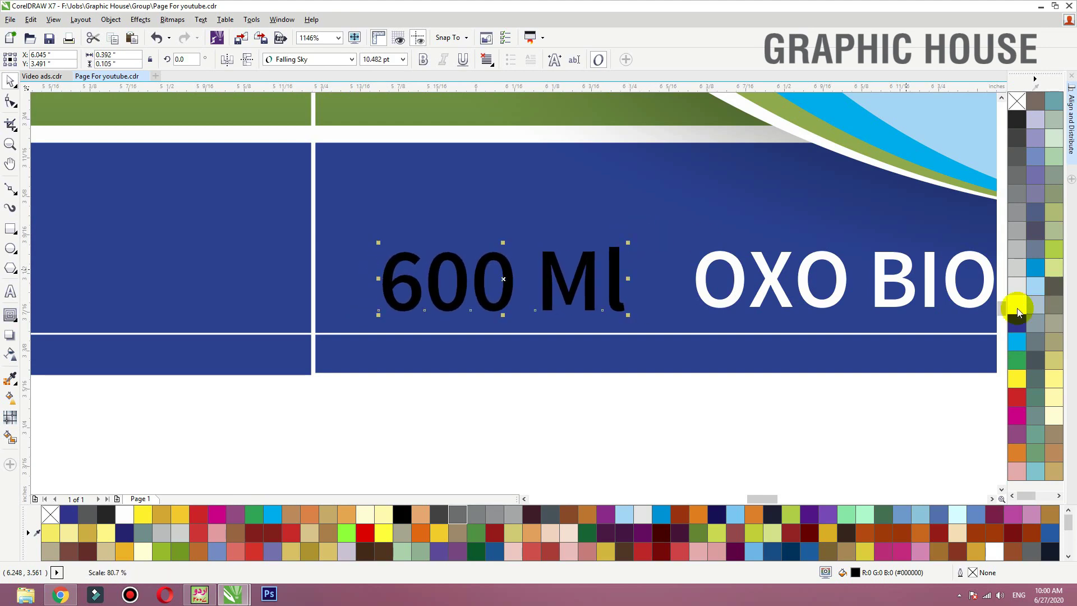
{"action": "left_click", "coordinate": [1010, 307]}
- Correct the unit in the "600 Ml" text to lowercase "ml"
{"action": "left_click_drag", "start_coordinate": [550, 283], "coordinate": [662, 282]}
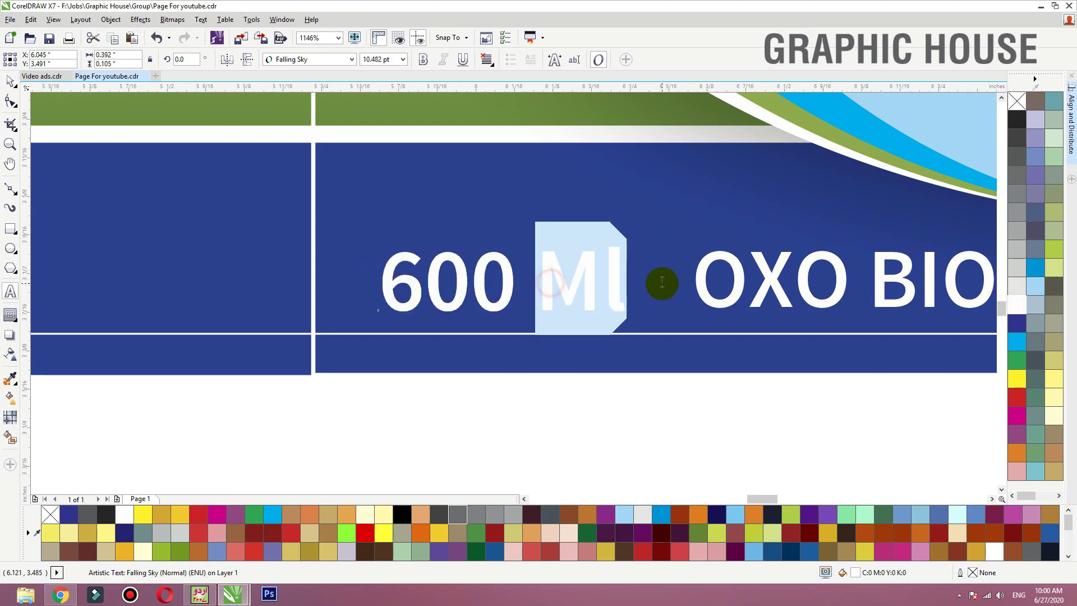
{"action": "type", "text": "m"}
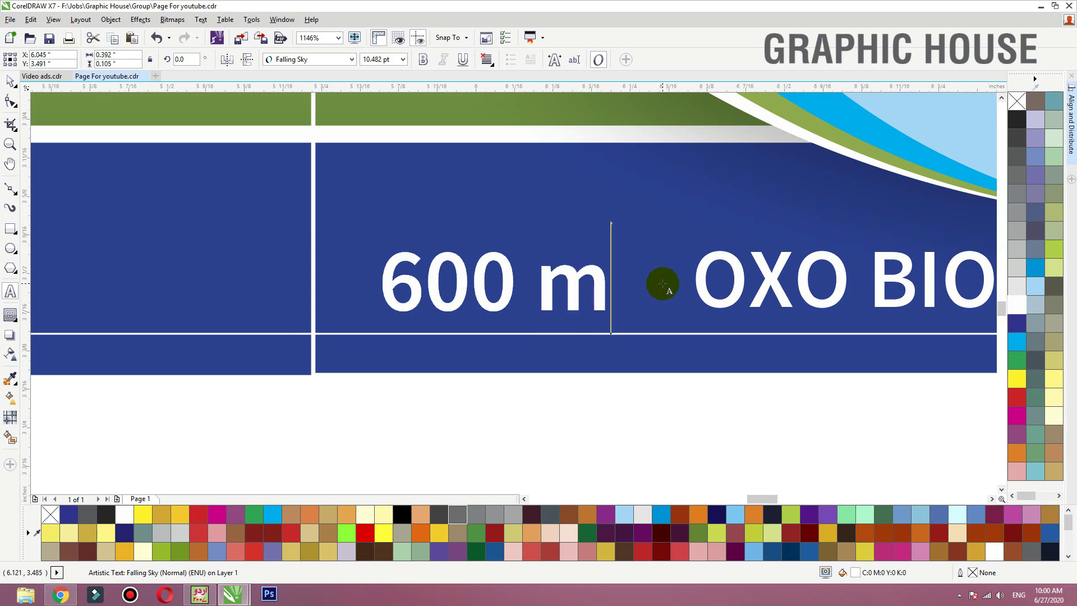
{"action": "type", "text": "l"}
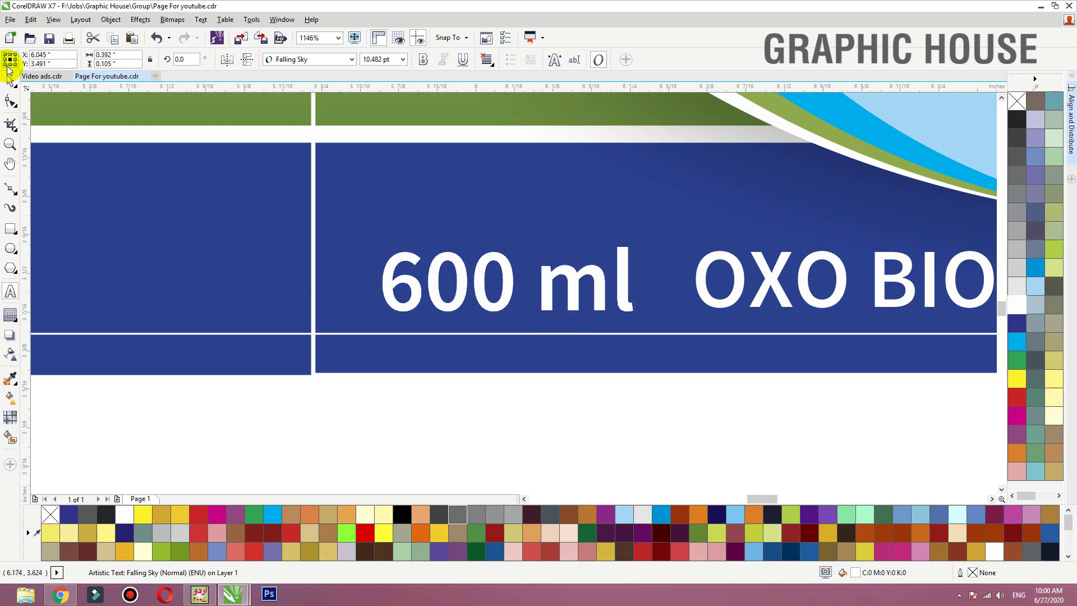
{"action": "left_click", "coordinate": [8, 83]}
{"action": "scroll", "coordinate": [147, 330], "scroll_direction": "down", "scroll_amount": 3}
{"action": "key", "text": "F2"}
{"action": "left_click_drag", "start_coordinate": [132, 377], "coordinate": [753, 63]}
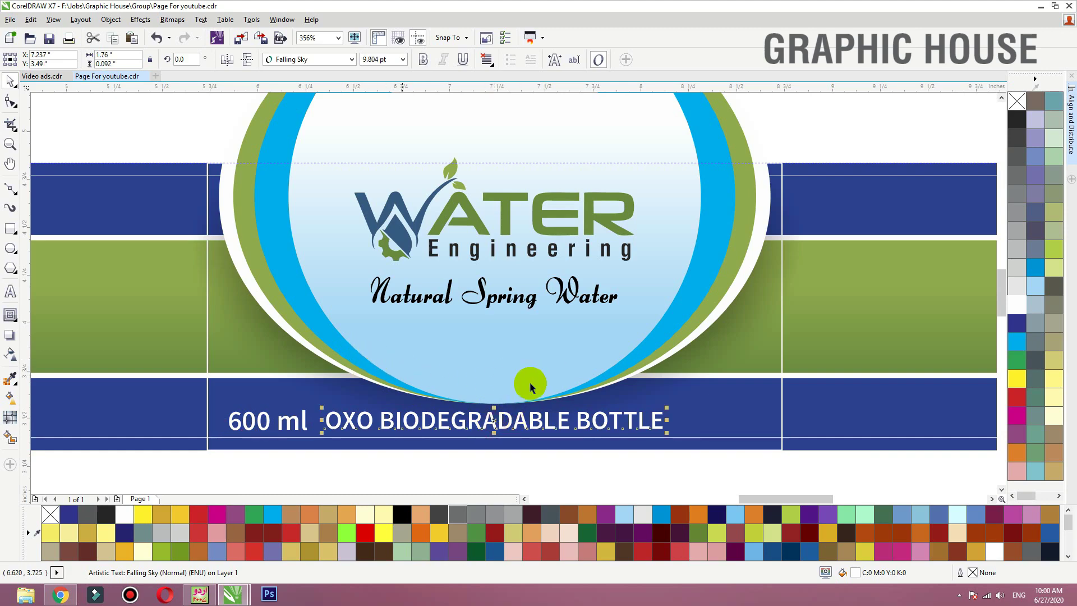
- Try to fit the "OXO BIODEGRADABLE BOTTLE" text to the lower edge of the grouped ellipses
{"action": "left_click", "coordinate": [201, 19]}
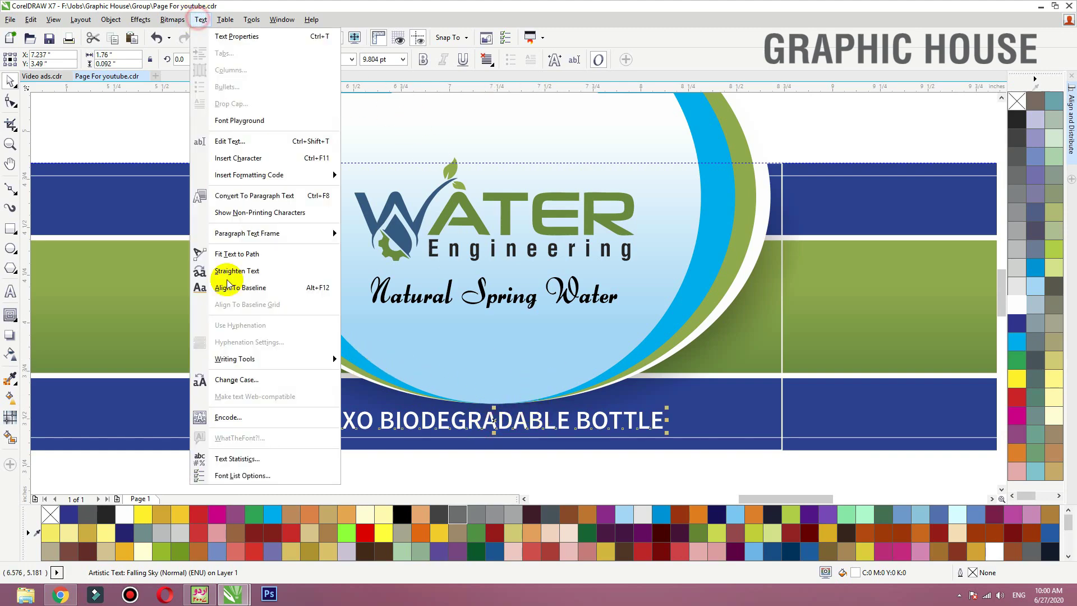
{"action": "left_click", "coordinate": [235, 256]}
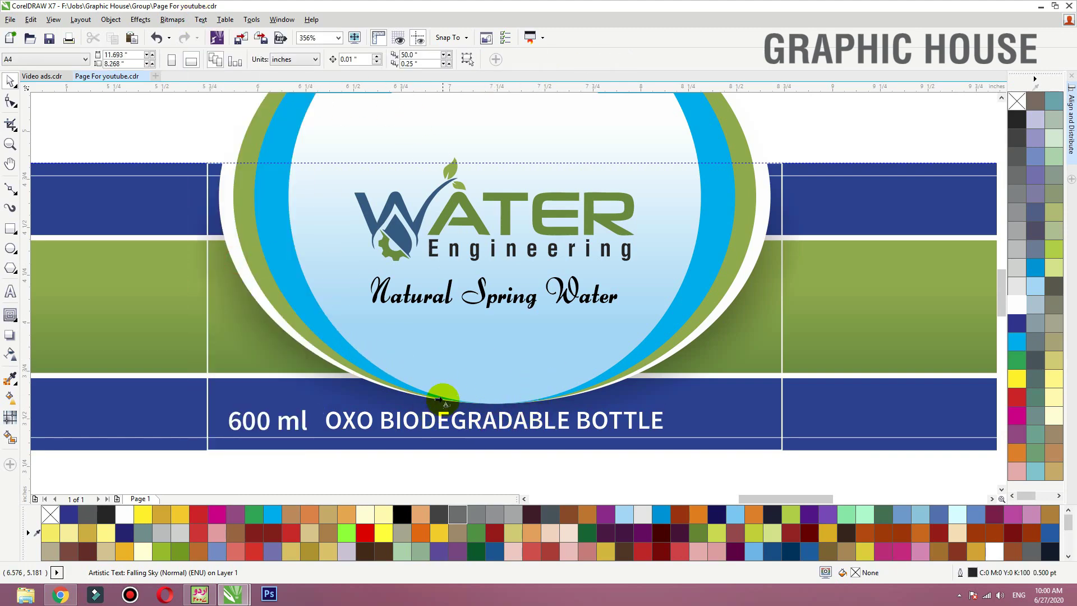
{"action": "left_click", "coordinate": [442, 399]}
- Break the drop shadow apart from the ellipse group, keeping both in their original position
{"action": "left_click", "coordinate": [567, 318]}
{"action": "scroll", "coordinate": [542, 328], "scroll_direction": "down", "scroll_amount": 2}
{"action": "left_click_drag", "start_coordinate": [584, 221], "coordinate": [617, 188]}
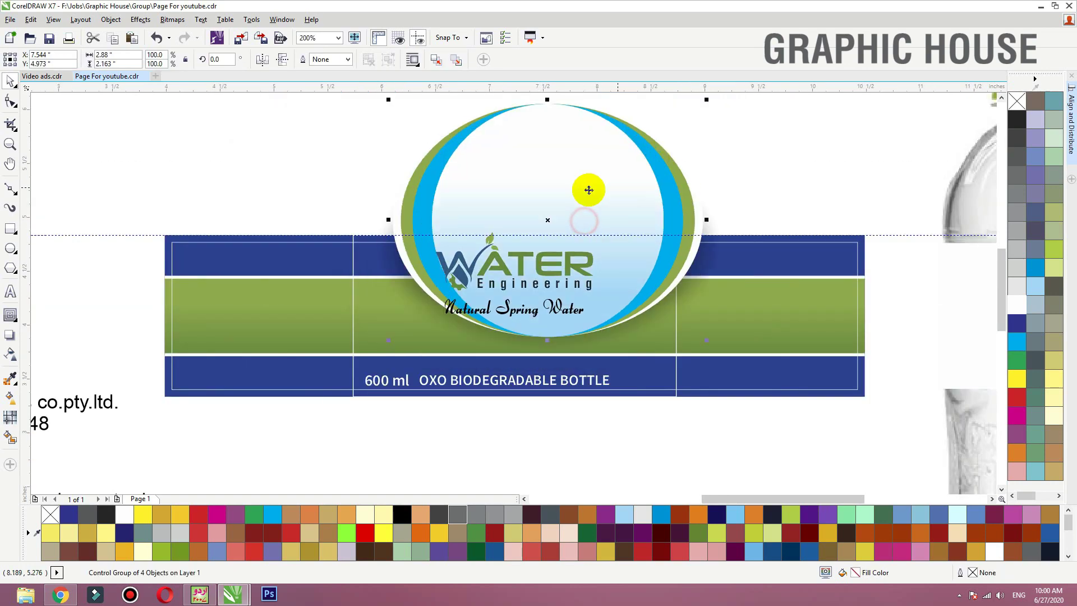
{"action": "key", "text": "ctrl+z"}
{"action": "key", "text": "ctrl+k"}
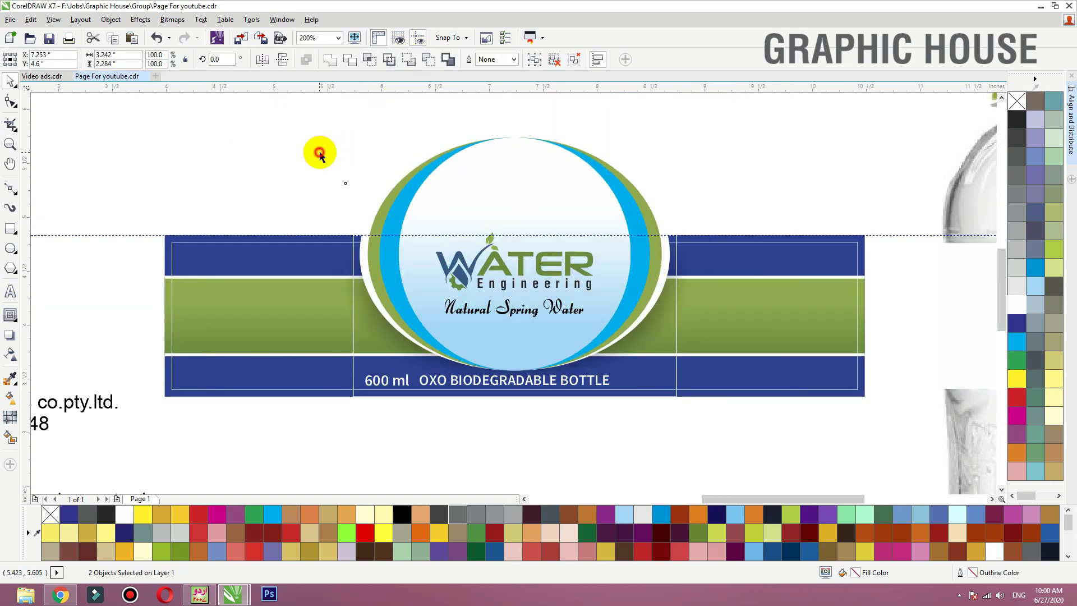
- Ungroup the four layered ellipses so that each can be selected separately, keeping them in place
{"action": "left_click", "coordinate": [320, 152]}
{"action": "left_click_drag", "start_coordinate": [494, 193], "coordinate": [542, 159]}
{"action": "key", "text": "ctrl+z"}
{"action": "left_click", "coordinate": [385, 62]}
{"action": "left_click", "coordinate": [386, 62]}
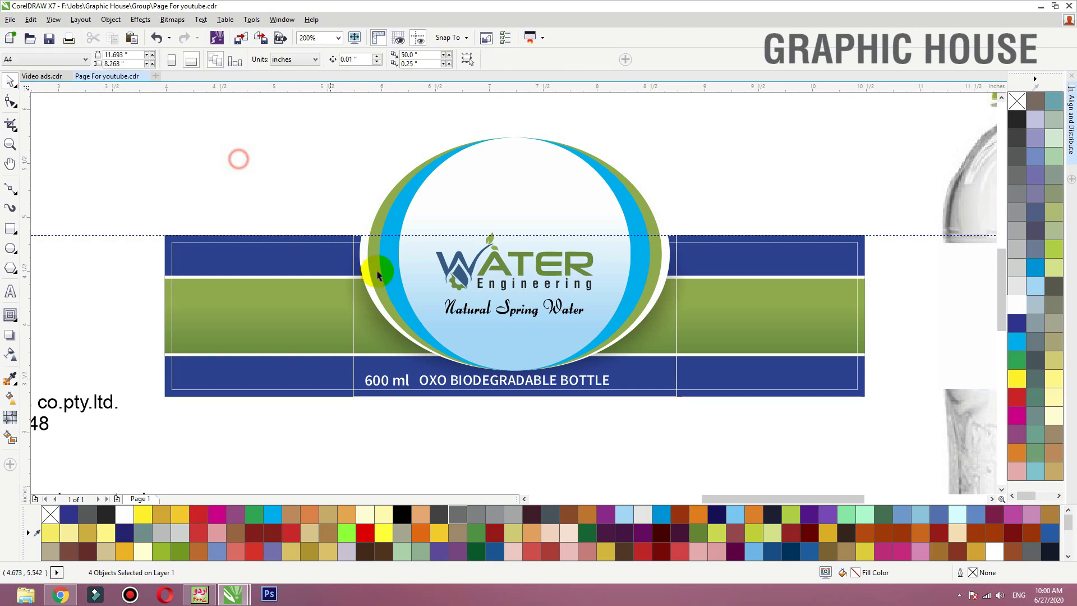
{"action": "left_click", "coordinate": [373, 306]}
{"action": "key", "text": "ctrl+z"}
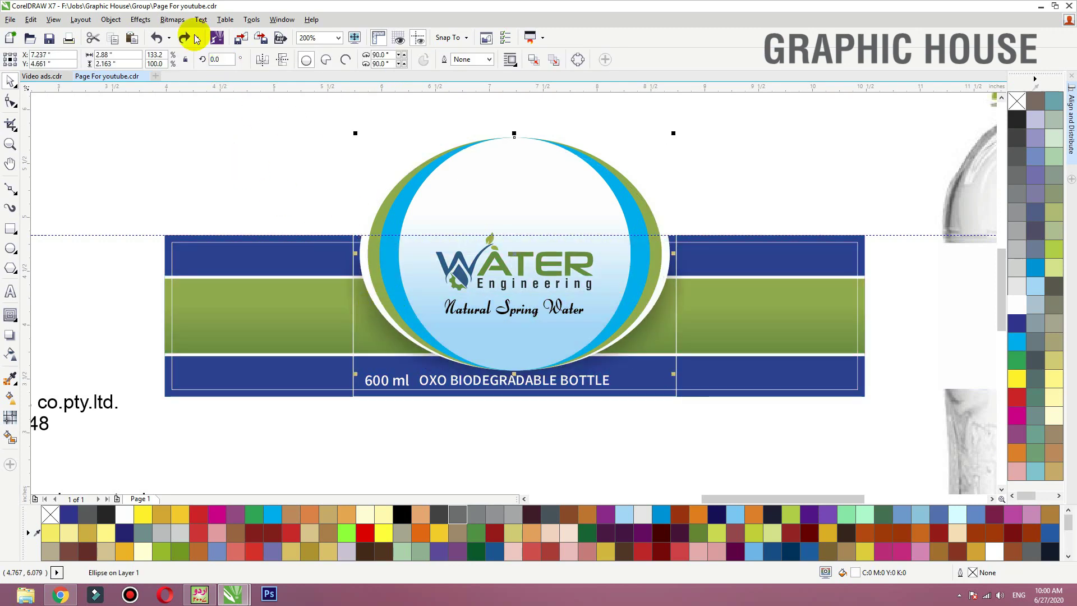
- Fit the "OXO BIODEGRADABLE BOTTLE" text to the path of the ellipse above it
{"action": "left_click", "coordinate": [448, 381]}
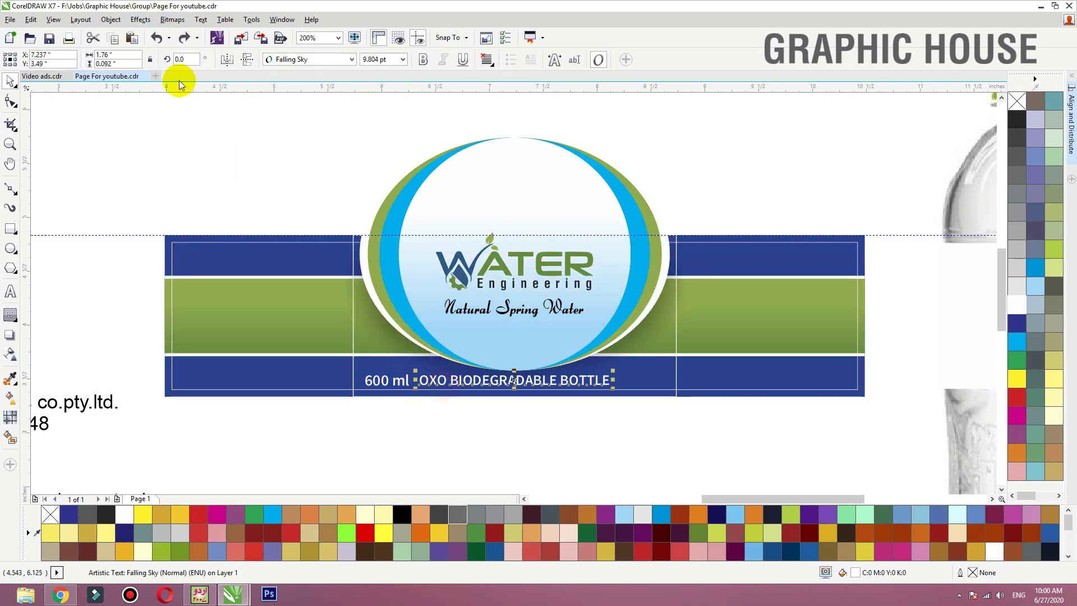
{"action": "left_click", "coordinate": [201, 20]}
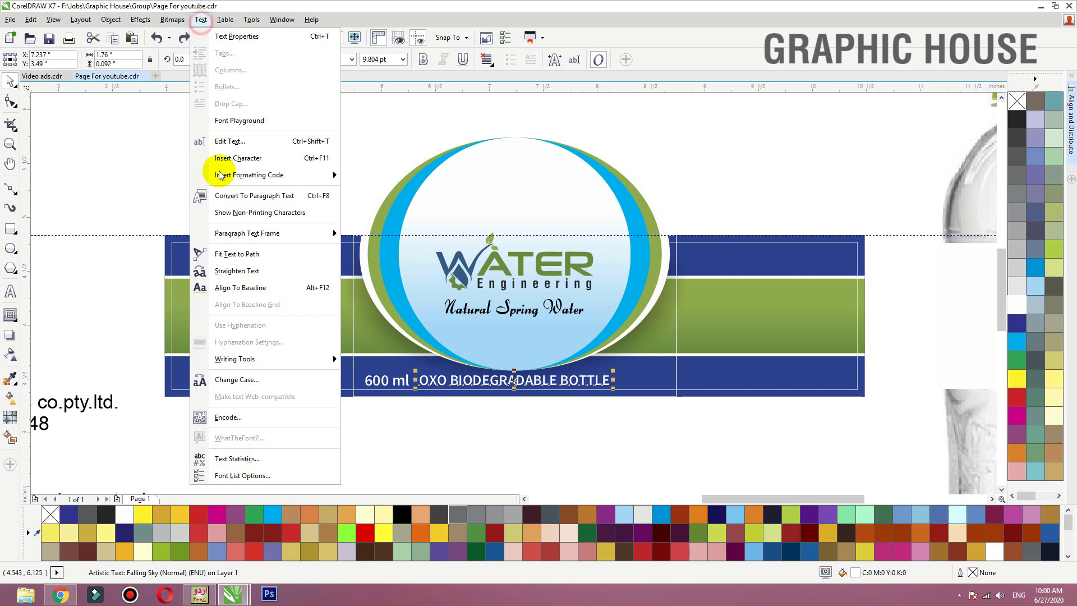
{"action": "left_click", "coordinate": [235, 254]}
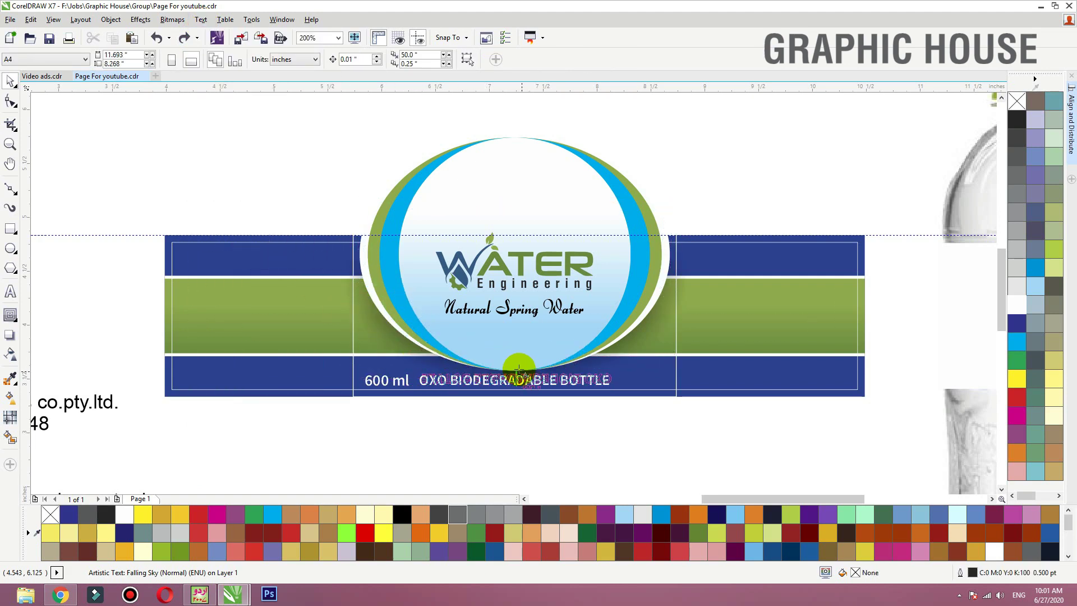
{"action": "left_click", "coordinate": [521, 369]}
{"action": "scroll", "coordinate": [359, 474], "scroll_direction": "up", "scroll_amount": 2}
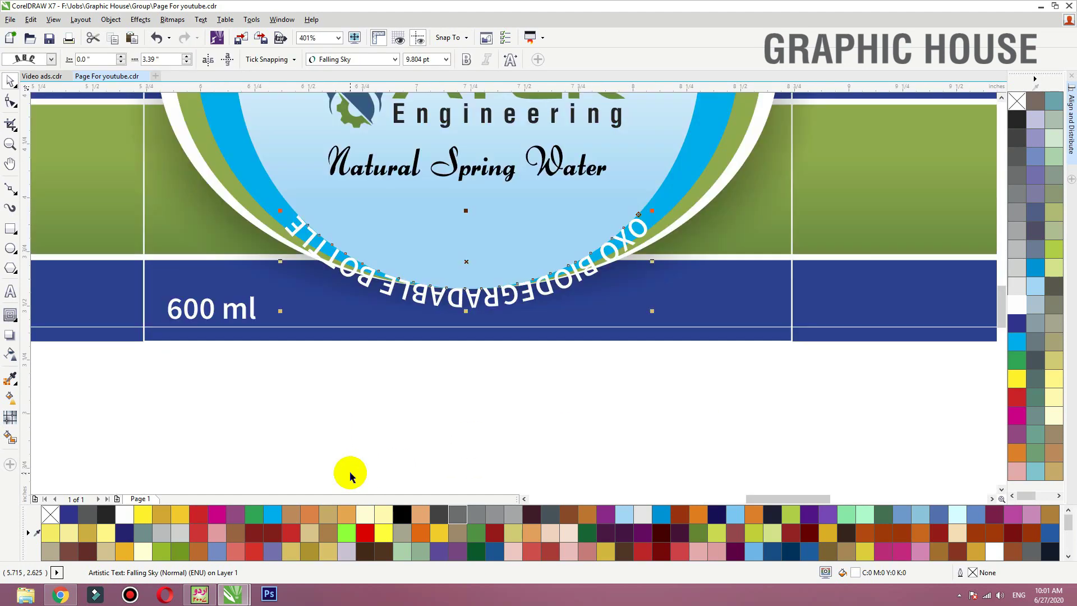
- Mirror the fitted text horizontally and vertically and center it below the ellipse, about 0.164 inches from the path with a 3.905-inch offset
{"action": "left_click", "coordinate": [227, 61]}
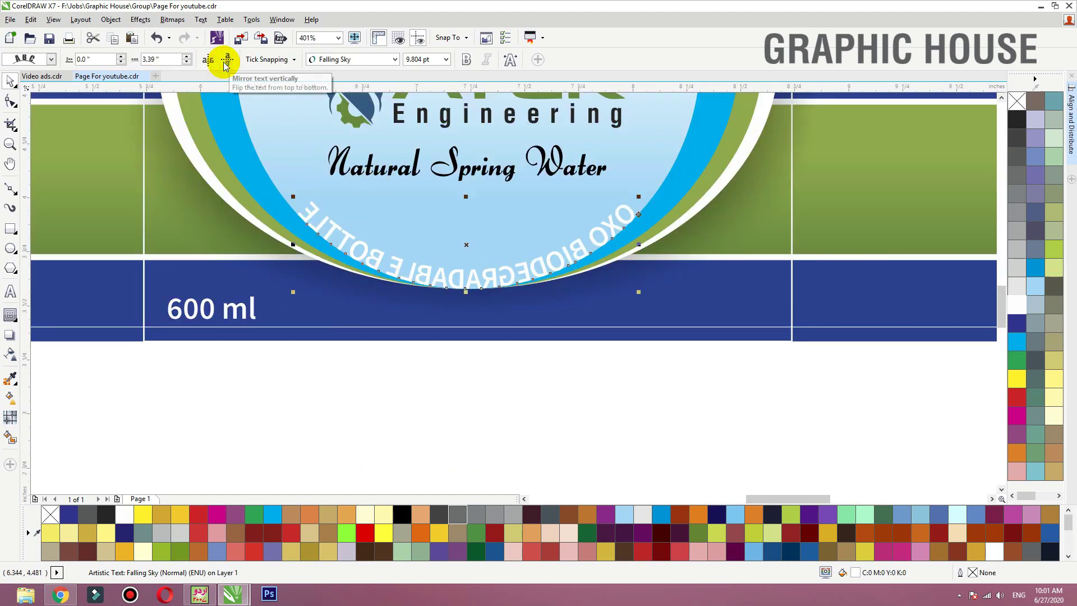
{"action": "left_click", "coordinate": [208, 60]}
{"action": "left_click_drag", "start_coordinate": [472, 285], "coordinate": [315, 297]}
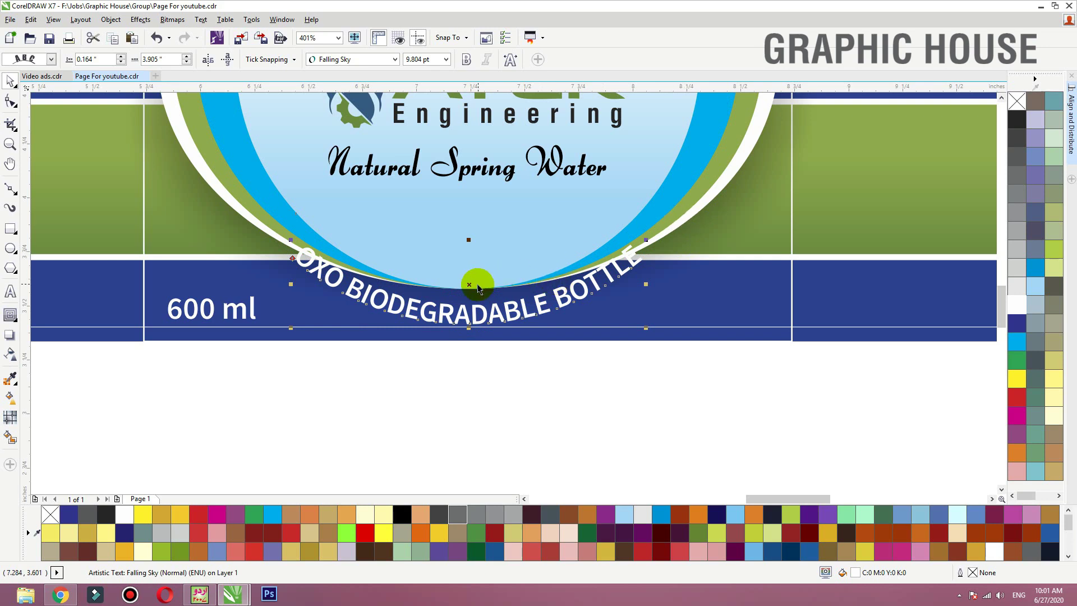
{"action": "left_click_drag", "start_coordinate": [468, 241], "coordinate": [468, 245]}
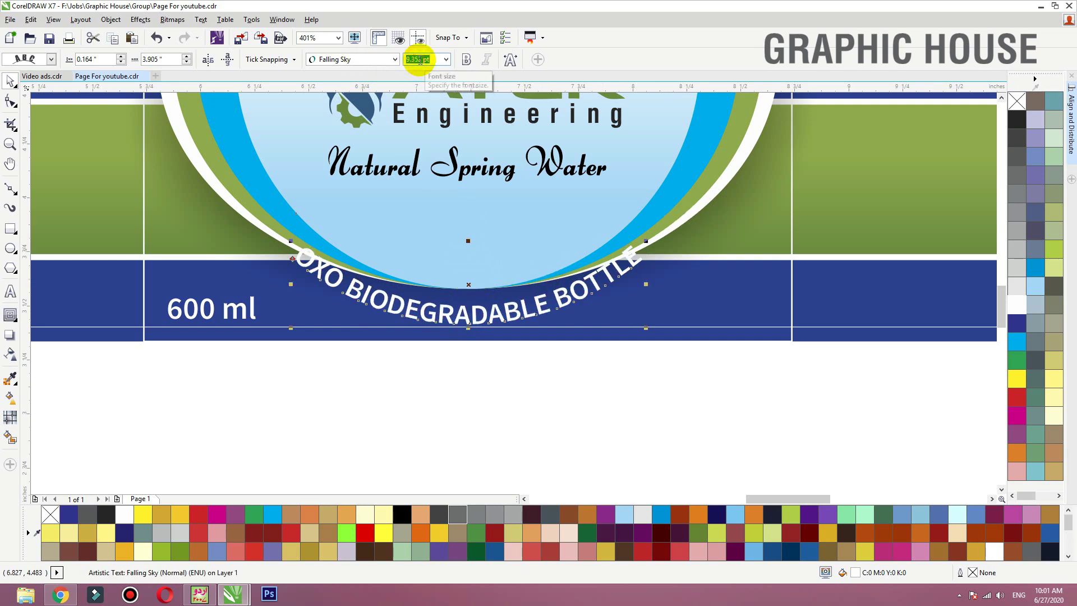
- Set the curved bottle text to 8 pt and narrow it to about 1.33 inches wide
{"action": "type", "text": "8"}
{"action": "key", "text": "Return"}
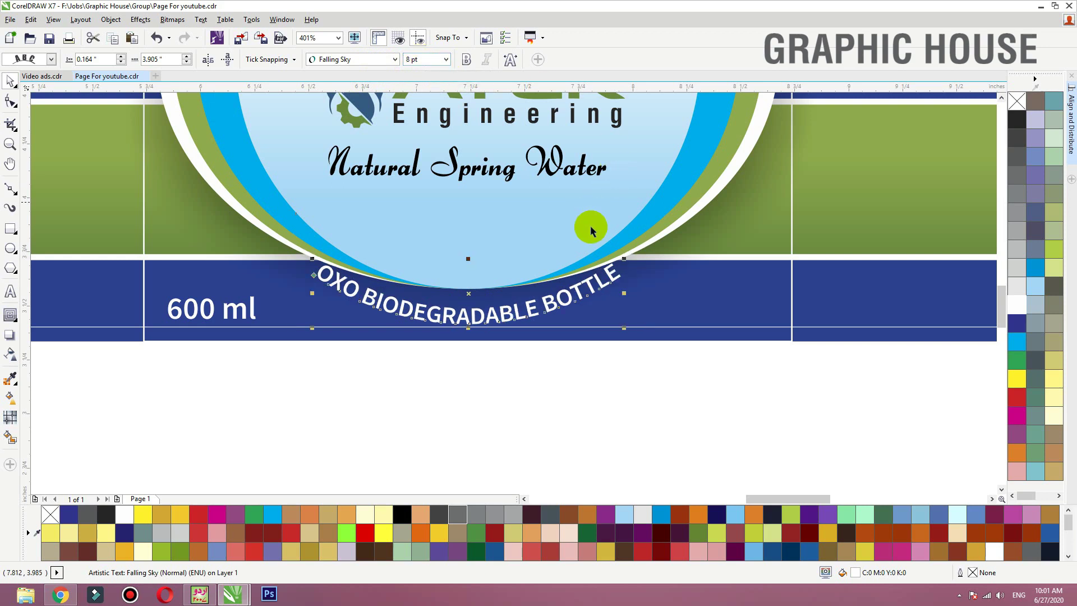
{"action": "mouse_move", "coordinate": [626, 293]}
{"action": "left_mouse_down"}
{"action": "mouse_move", "coordinate": [638, 291]}
{"action": "mouse_move", "coordinate": [614, 292]}
{"action": "left_mouse_up"}
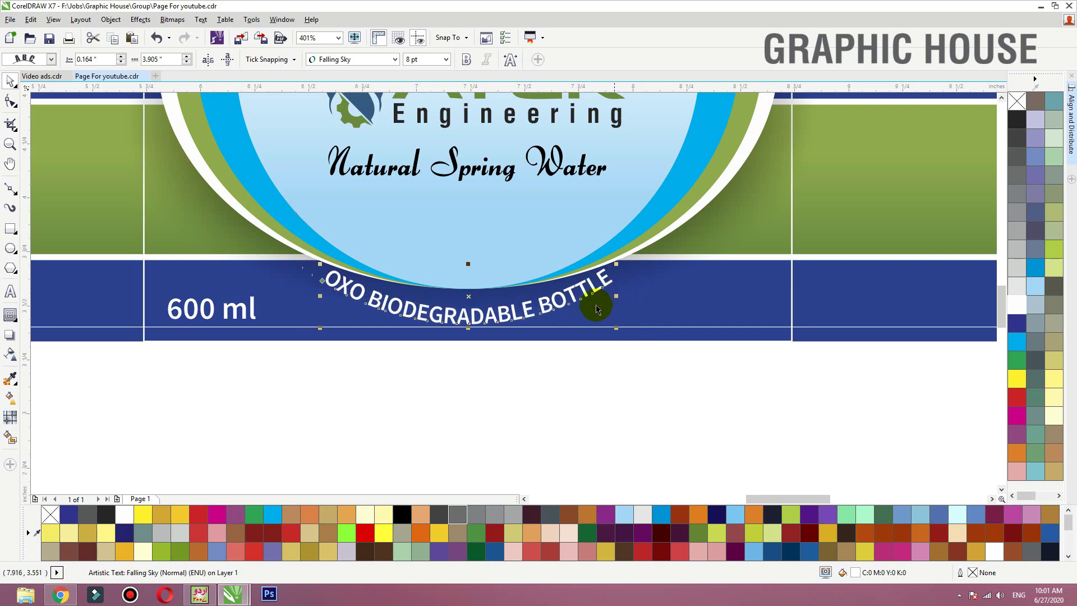
- Break the curved "OXO BIODEGRADABLE BOTTLE" text apart from its ellipse path, keeping both in place
{"action": "left_click", "coordinate": [497, 369]}
{"action": "left_click", "coordinate": [491, 317]}
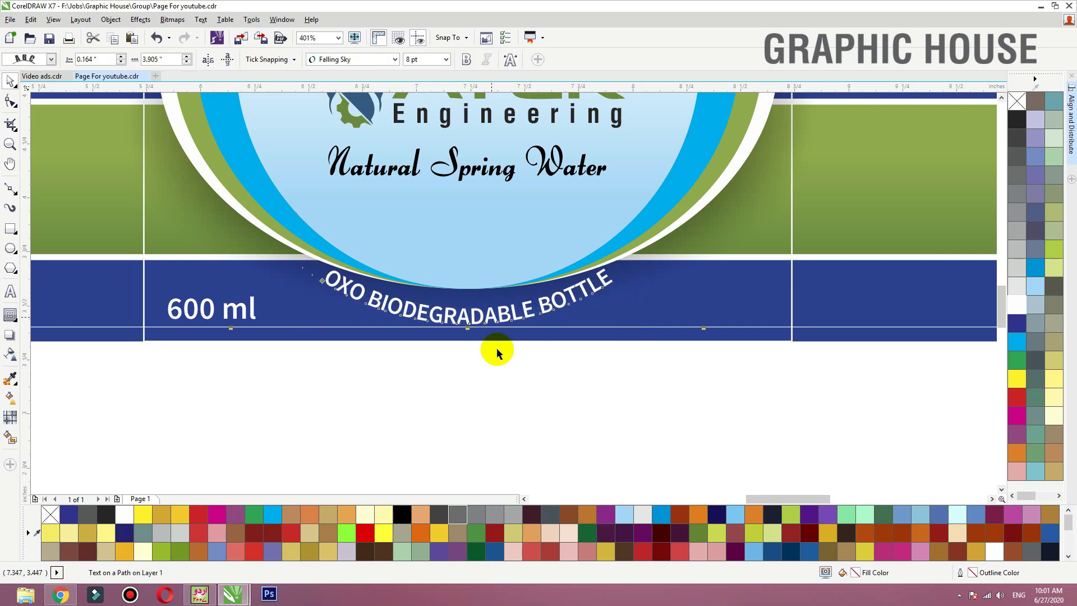
{"action": "left_click_drag", "start_coordinate": [507, 263], "coordinate": [531, 256]}
{"action": "key", "text": "ctrl+z"}
{"action": "left_click", "coordinate": [534, 394]}
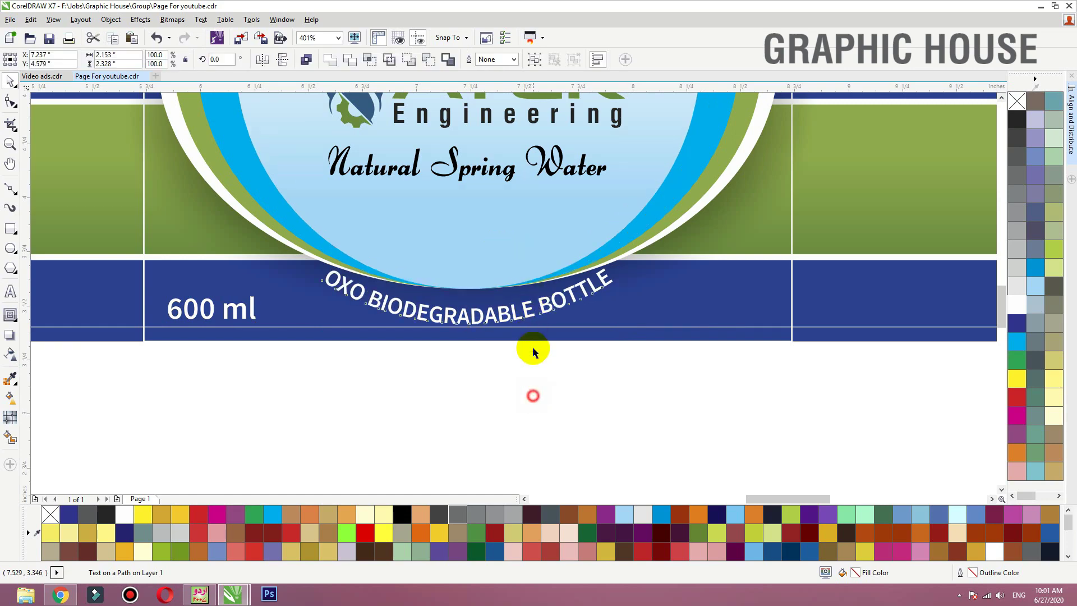
- Fill the curved bottle text light blue (C40 M0 Y0 K0) and scale it down to about 1.28 inches wide
{"action": "left_click", "coordinate": [514, 303]}
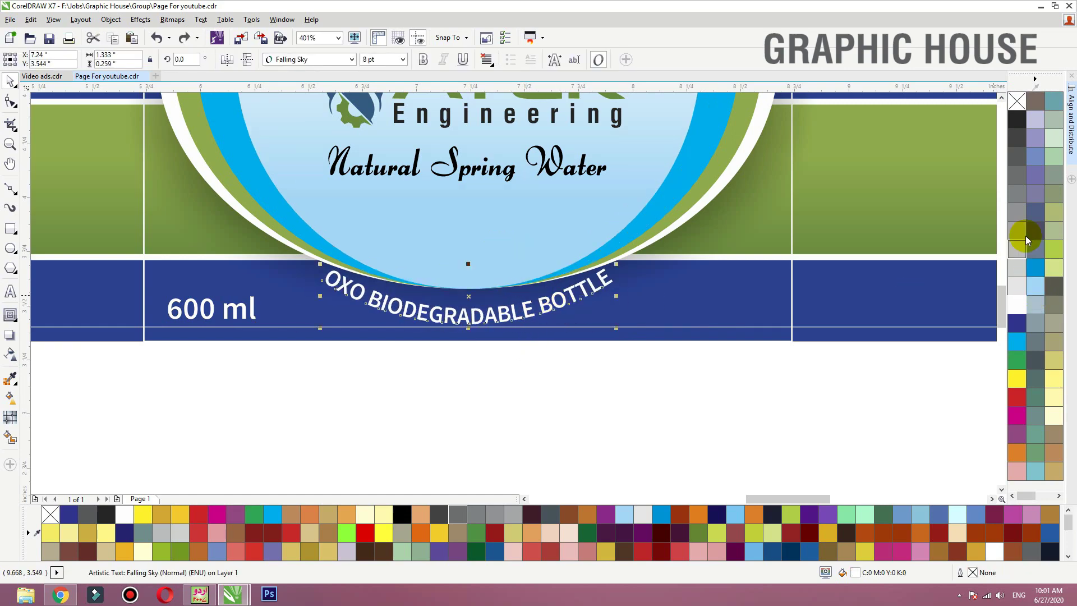
{"action": "left_click", "coordinate": [1035, 286]}
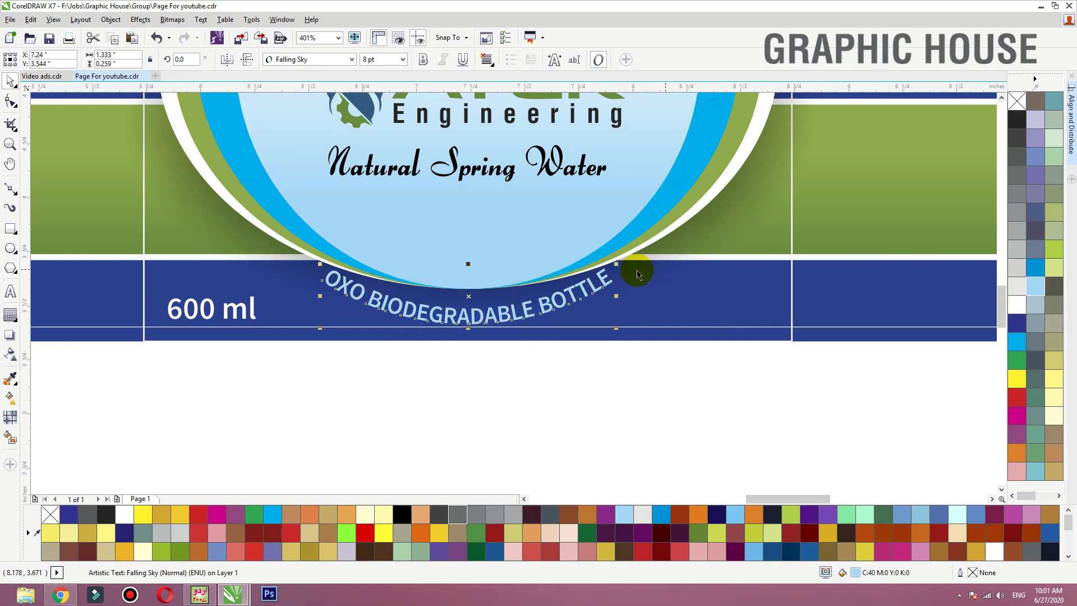
{"action": "left_click_drag", "start_coordinate": [618, 265], "coordinate": [613, 267]}
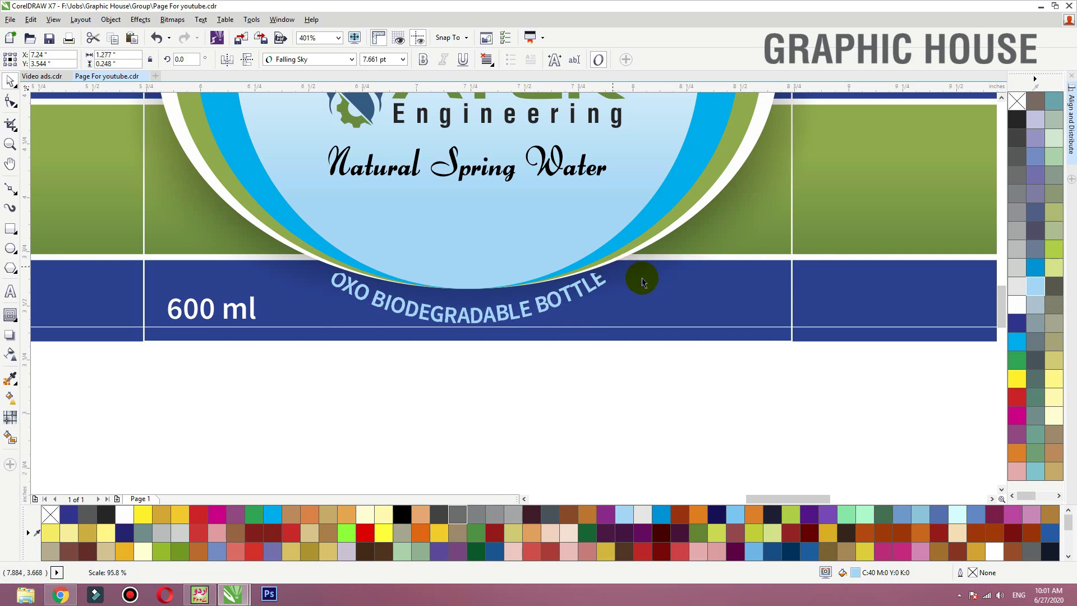
- Shift the "600 ml" text slightly left on the lower blue band
{"action": "left_click", "coordinate": [176, 305]}
{"action": "left_click", "coordinate": [301, 337]}
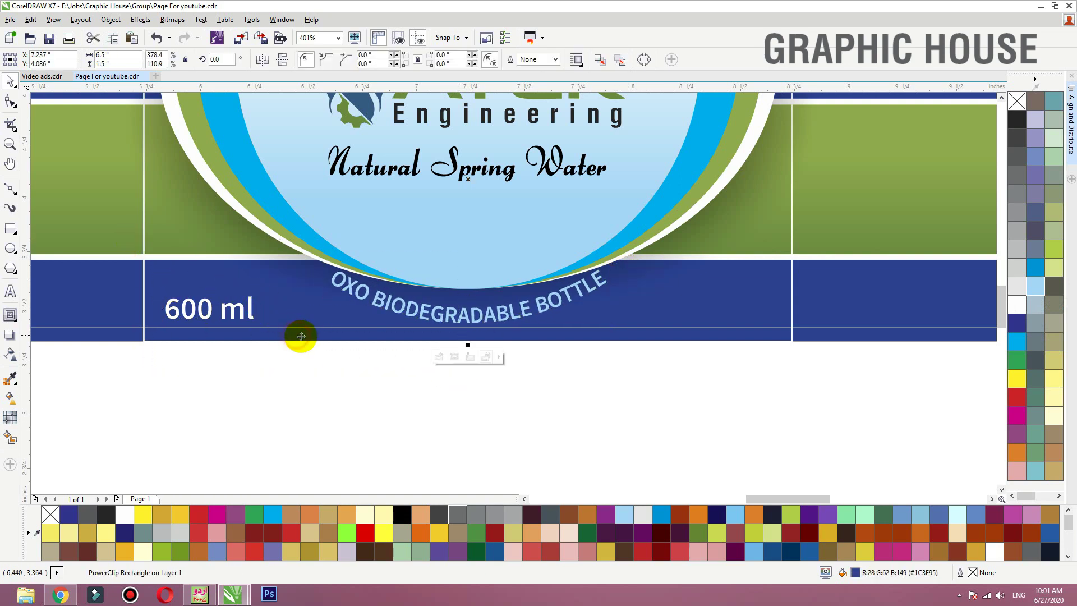
- Duplicate the Water Engineering logo group with a slight offset from the original
{"action": "scroll", "coordinate": [301, 336], "scroll_direction": "down", "scroll_amount": 2}
{"action": "left_click", "coordinate": [743, 154]}
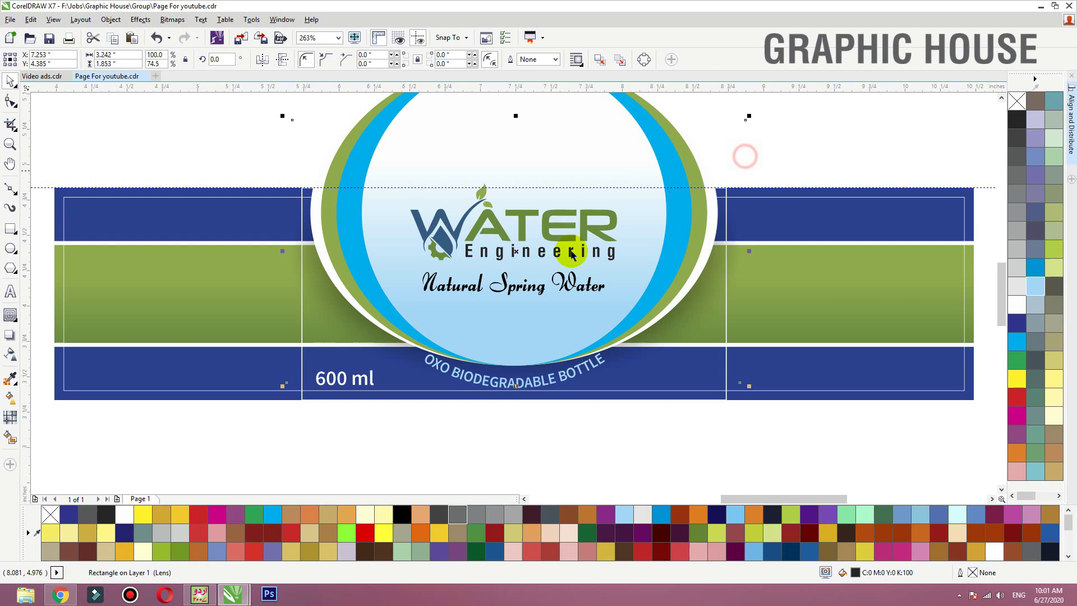
{"action": "left_click", "coordinate": [536, 296]}
{"action": "left_click", "coordinate": [497, 230]}
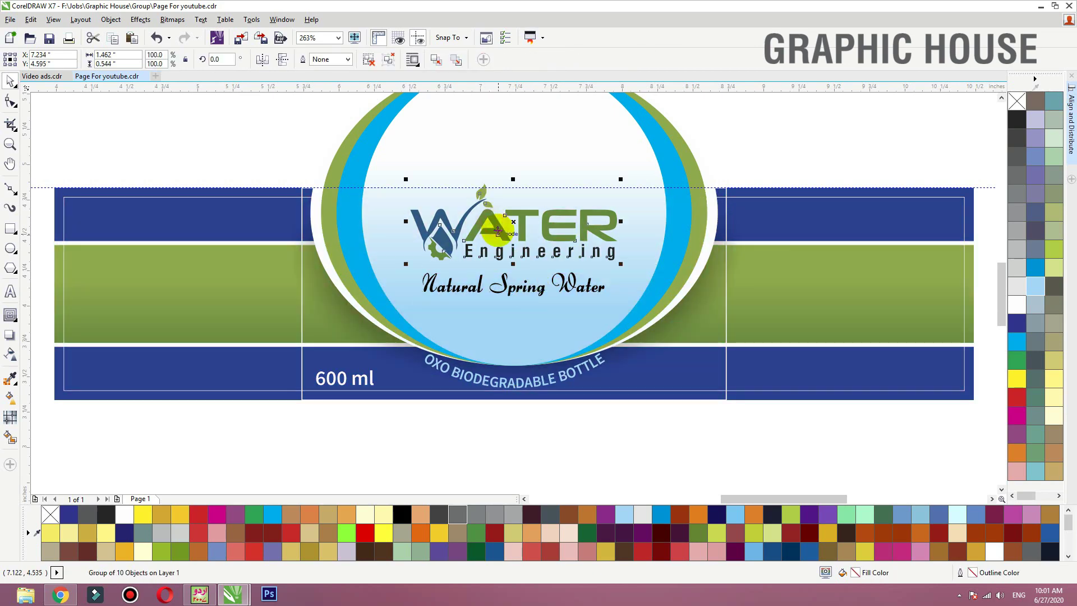
{"action": "left_click_drag", "start_coordinate": [498, 231], "coordinate": [478, 234]}
{"action": "left_click", "coordinate": [253, 161]}
- Ungroup the duplicated logo and combine its ten parts into a single curve
{"action": "scroll", "coordinate": [690, 255], "scroll_direction": "up", "scroll_amount": 3}
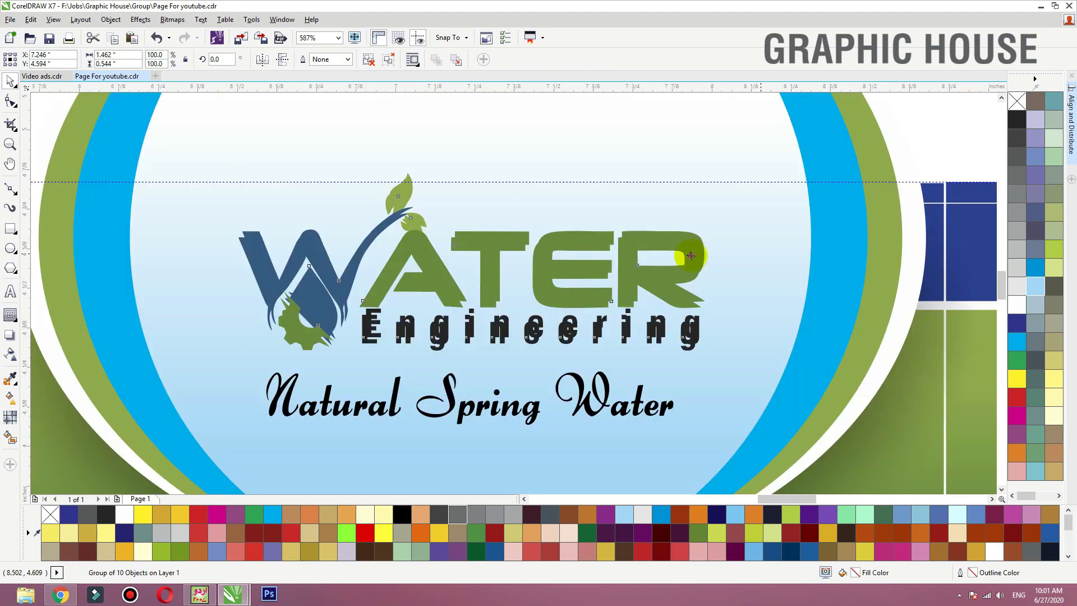
{"action": "left_click", "coordinate": [366, 61]}
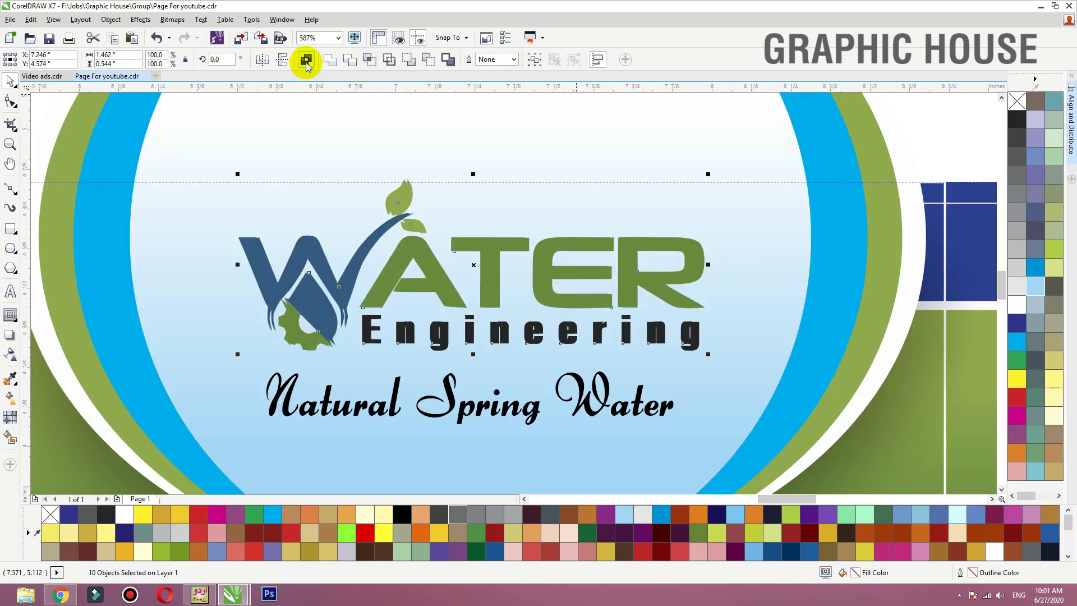
{"action": "left_click", "coordinate": [307, 61]}
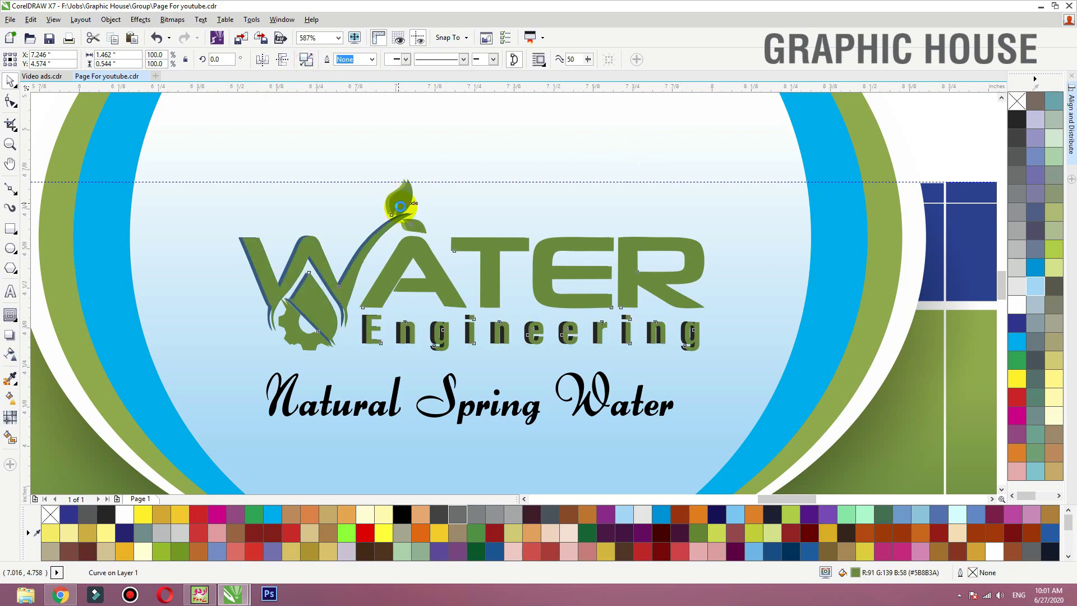
- Fill the combined logo copy with the light green (R133 G171 B70) sampled from the square on the green band
{"action": "scroll", "coordinate": [401, 206], "scroll_direction": "down", "scroll_amount": 6}
{"action": "scroll", "coordinate": [24, 462], "scroll_direction": "up", "scroll_amount": 2}
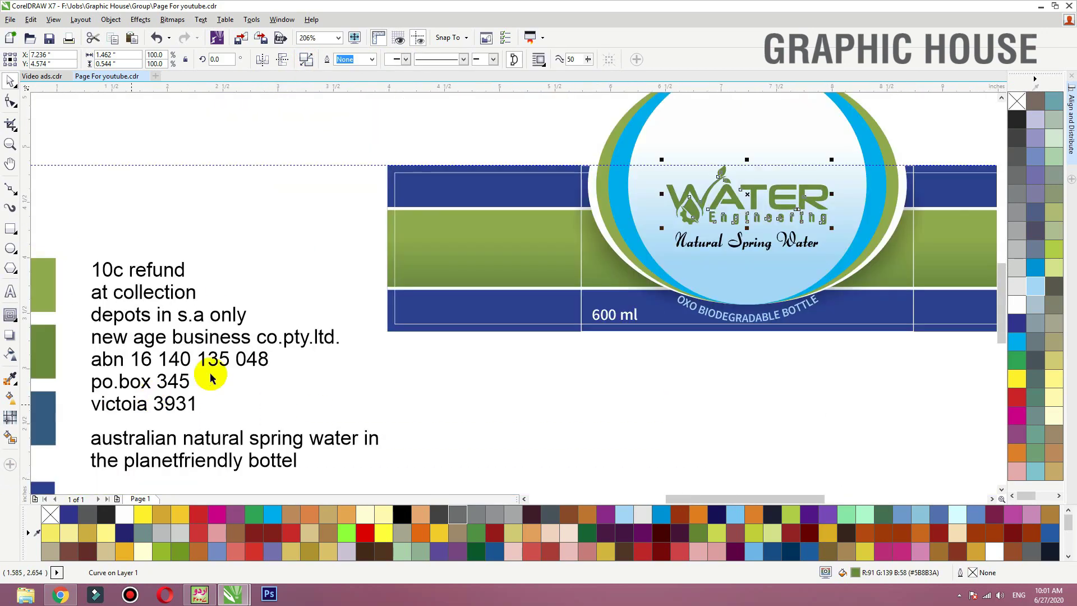
{"action": "left_click", "coordinate": [534, 259]}
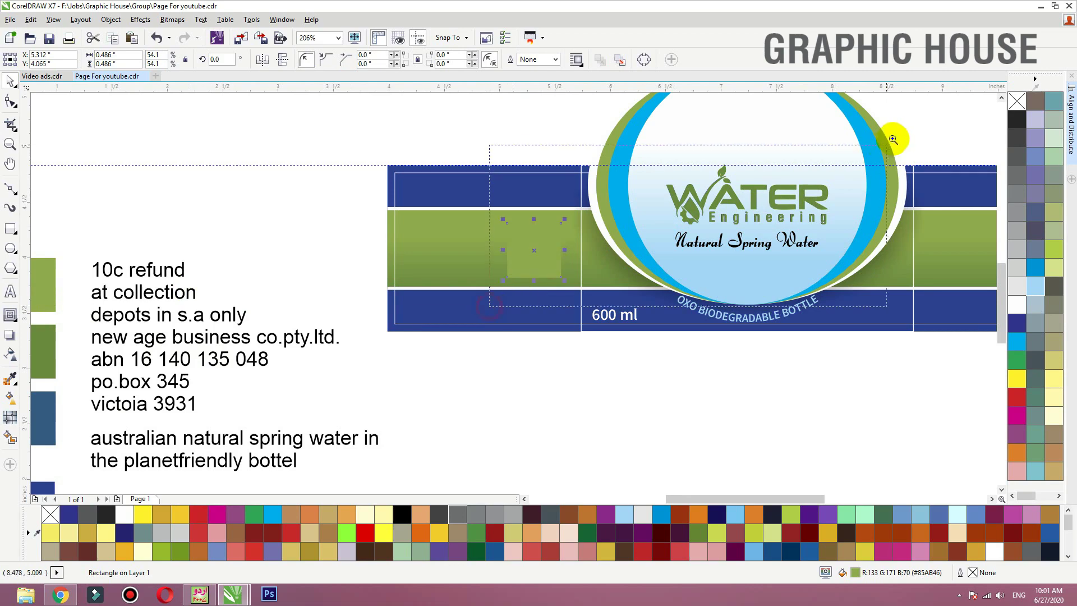
{"action": "scroll", "coordinate": [818, 169], "scroll_direction": "up", "scroll_amount": 2}
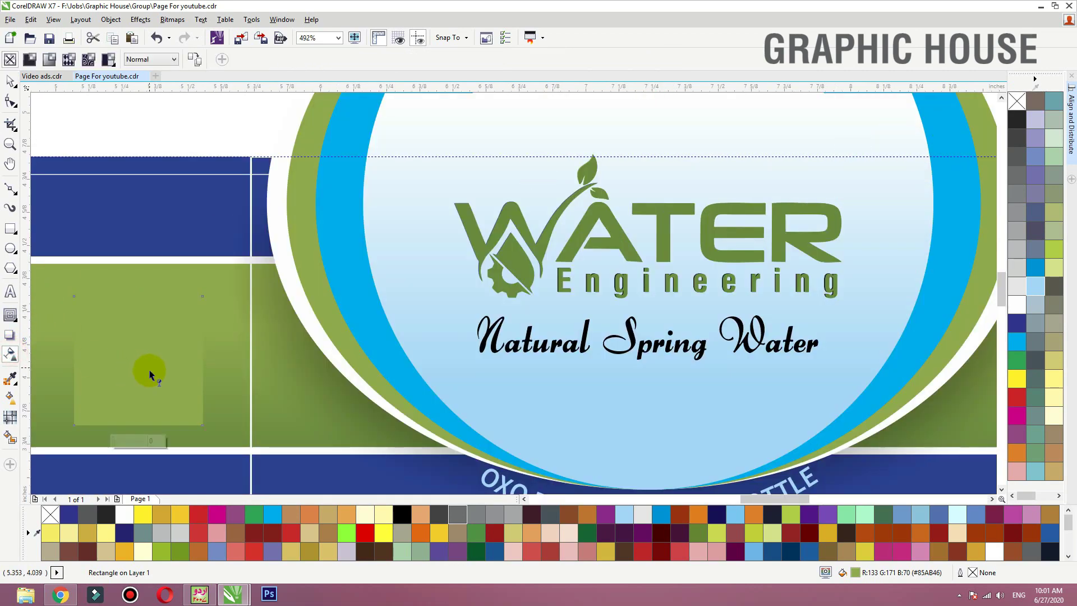
{"action": "left_click", "coordinate": [10, 377]}
{"action": "left_click", "coordinate": [123, 377]}
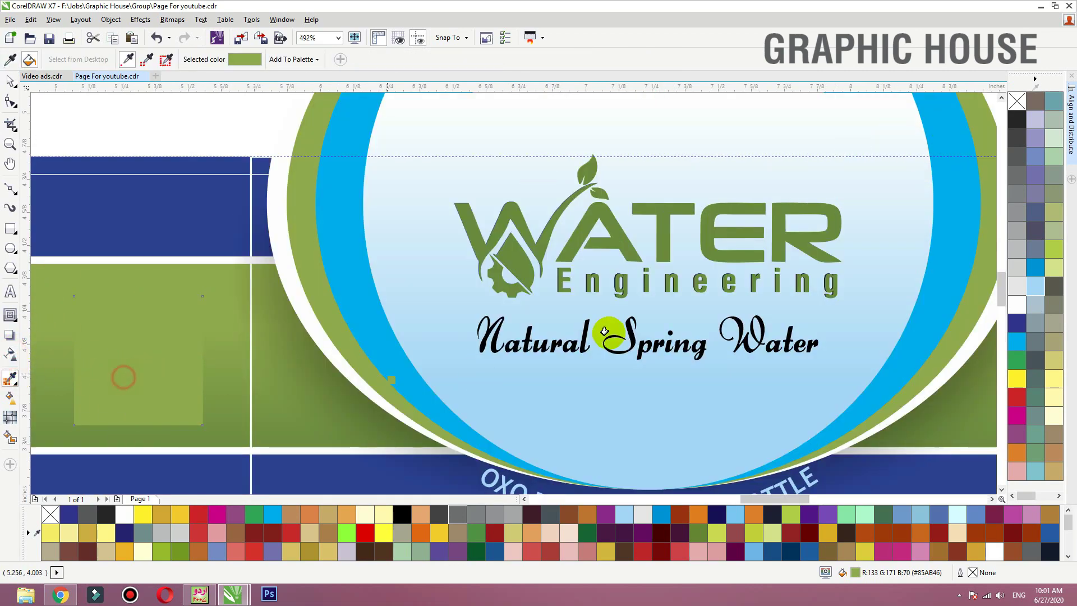
{"action": "left_click", "coordinate": [582, 234]}
{"action": "key", "text": "space"}
- Align the light green logo copy by its horizontal and vertical centers exactly over the original logo
{"action": "left_click", "coordinate": [587, 235]}
{"action": "key", "text": "Left"}
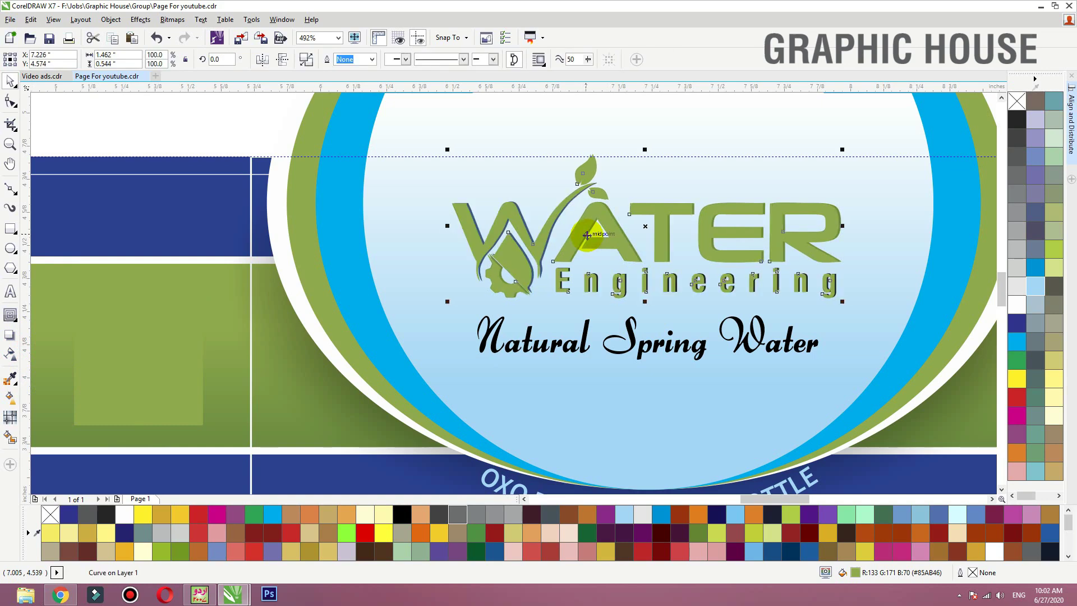
{"action": "left_click_drag", "start_coordinate": [591, 238], "coordinate": [567, 174]}
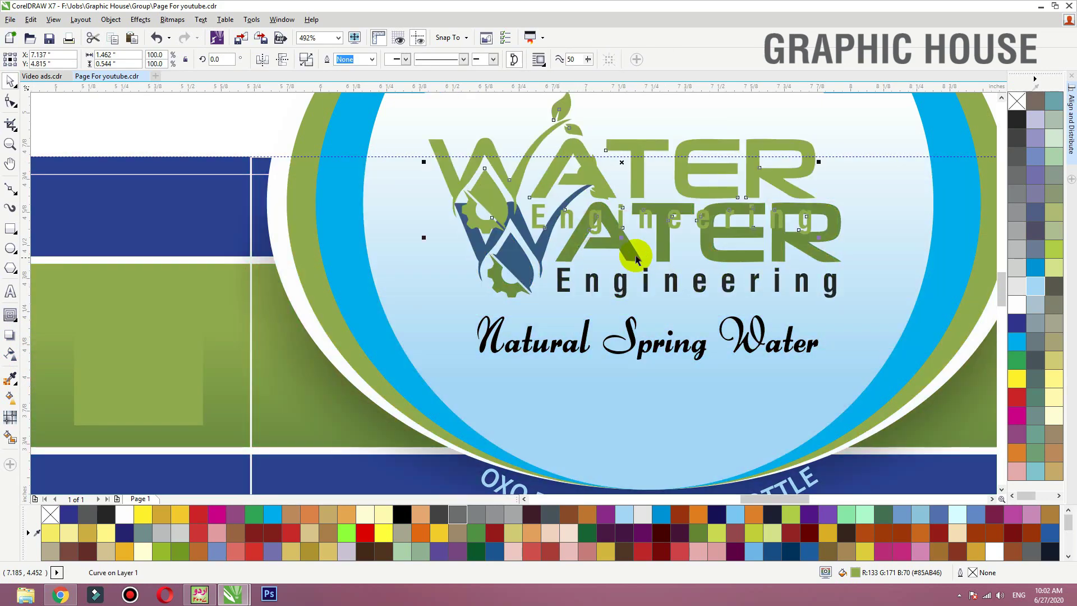
{"action": "left_click", "coordinate": [637, 259], "text": "shift"}
{"action": "key", "text": "c"}
{"action": "key", "text": "e"}
{"action": "left_click", "coordinate": [657, 144]}
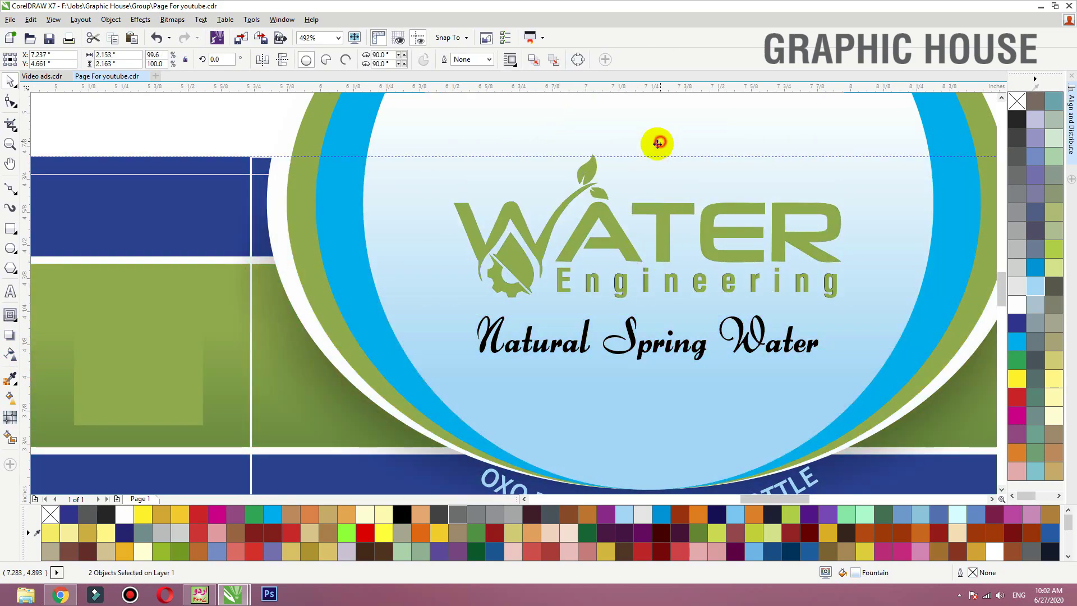
- Apply a linear transparency to the light green logo copy, fading downward through the lettering at about -87.9°
{"action": "left_click", "coordinate": [623, 241]}
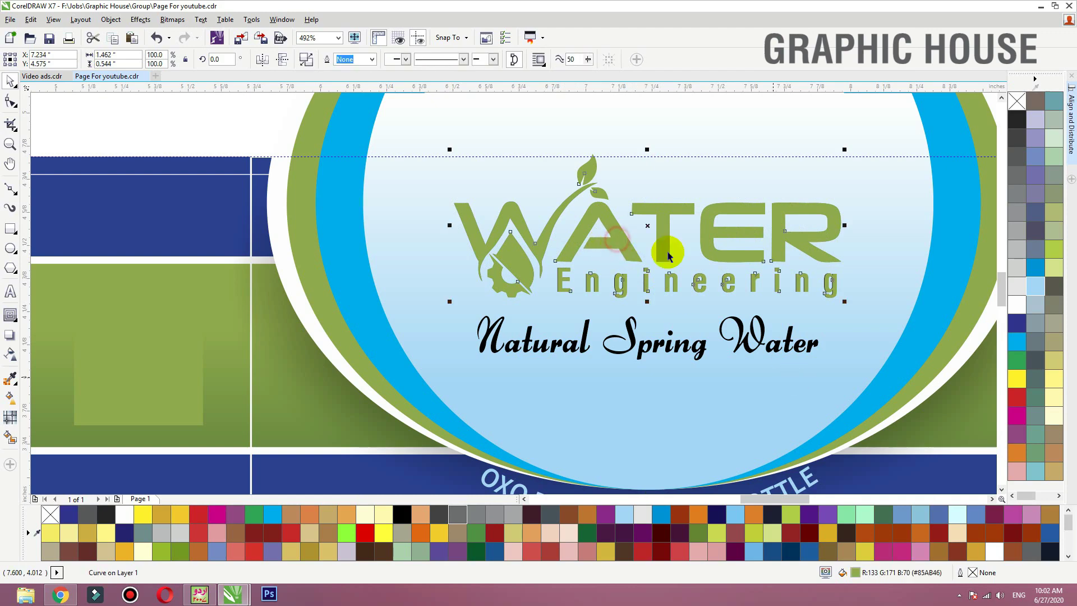
{"action": "left_click", "coordinate": [25, 357]}
{"action": "left_click_drag", "start_coordinate": [633, 208], "coordinate": [636, 252]}
{"action": "left_click_drag", "start_coordinate": [633, 203], "coordinate": [638, 244]}
{"action": "key", "text": "space"}
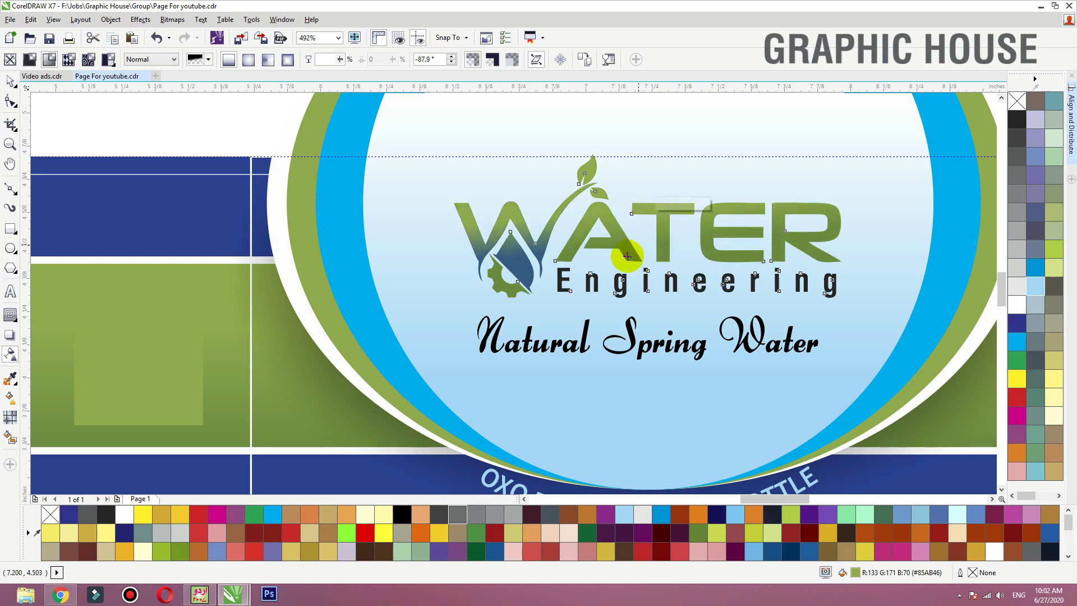
{"action": "left_click_drag", "start_coordinate": [524, 229], "coordinate": [542, 242]}
{"action": "key", "text": "ctrl+z"}
{"action": "key", "text": "ctrl+z"}
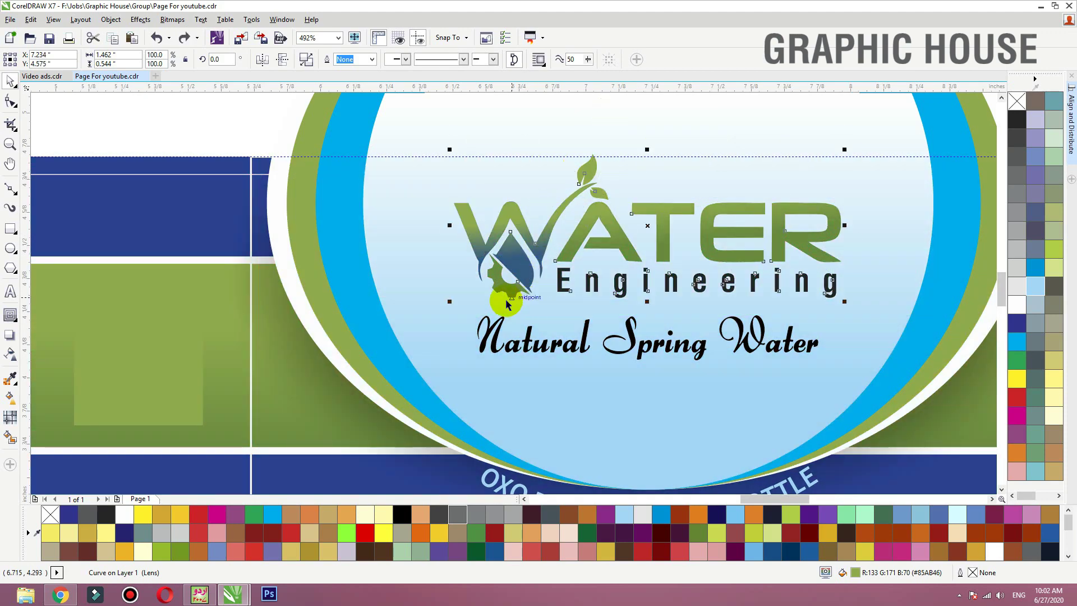
- Delete the light green sample square from the label's green band
{"action": "scroll", "coordinate": [557, 287], "scroll_direction": "down", "scroll_amount": 2}
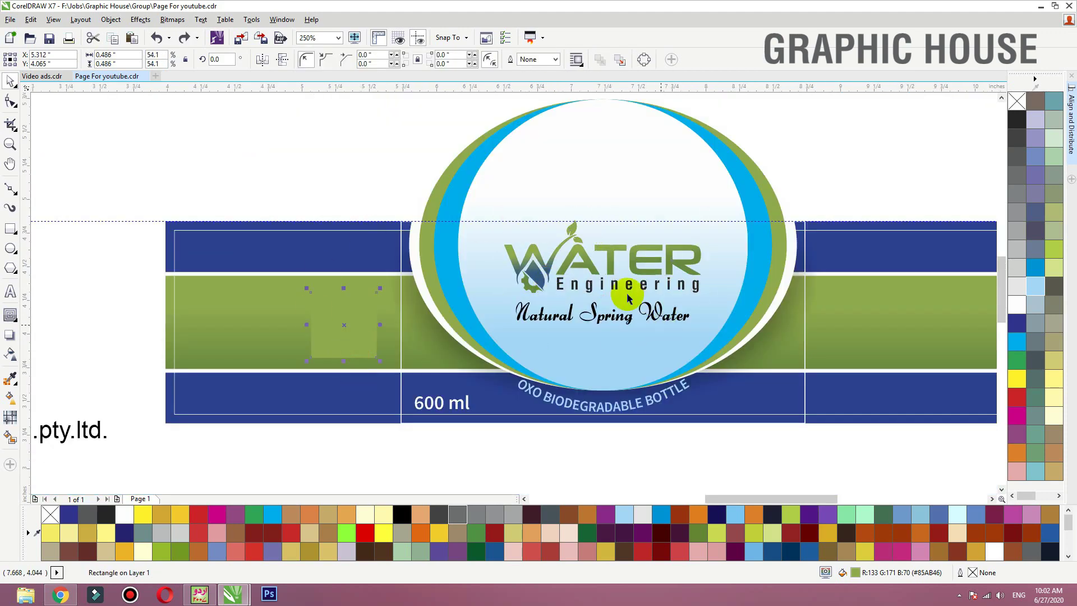
{"action": "key", "text": "Delete"}
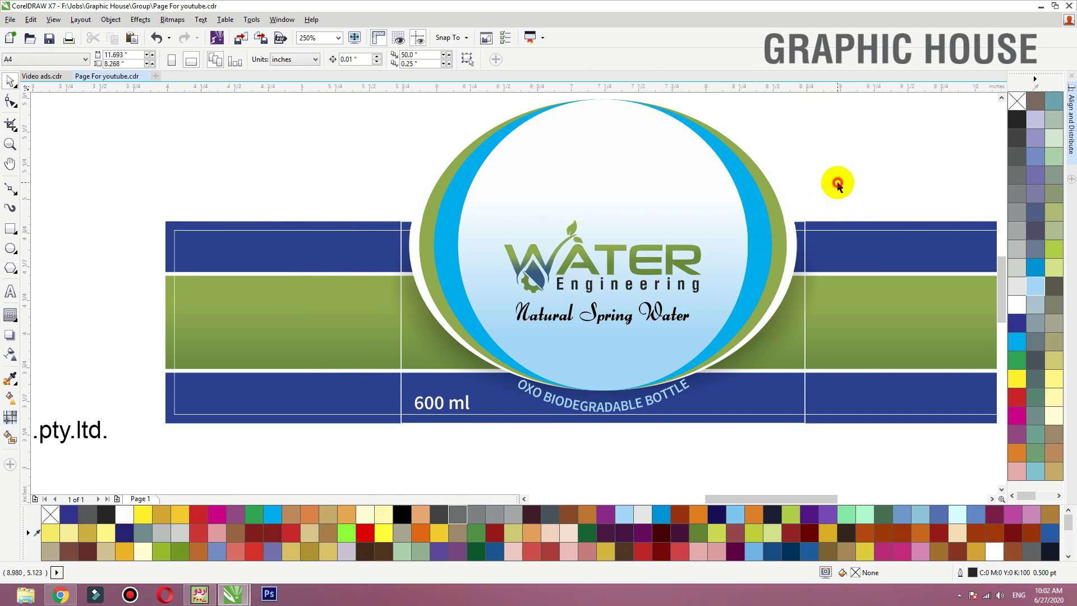
{"action": "scroll", "coordinate": [513, 240], "scroll_direction": "down", "scroll_amount": 2}
- Scale down the "Natural Spring Water" text about its center beneath the logo
{"action": "scroll", "coordinate": [622, 306], "scroll_direction": "up", "scroll_amount": 3}
{"action": "left_click", "coordinate": [634, 317]}
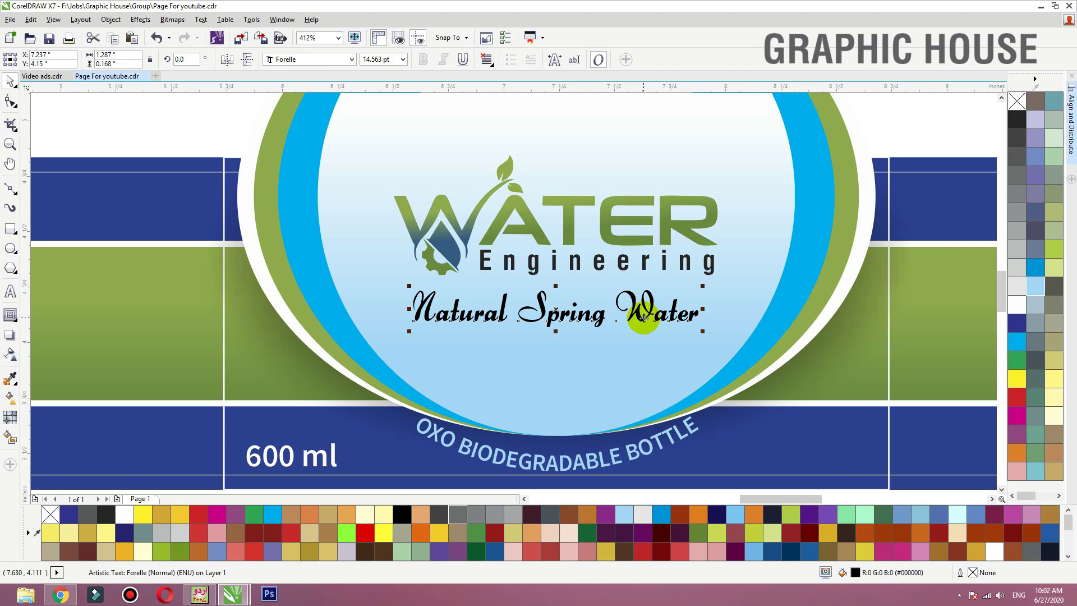
{"action": "left_click_drag", "start_coordinate": [704, 288], "coordinate": [673, 289]}
{"action": "left_click", "coordinate": [649, 337], "text": "shift"}
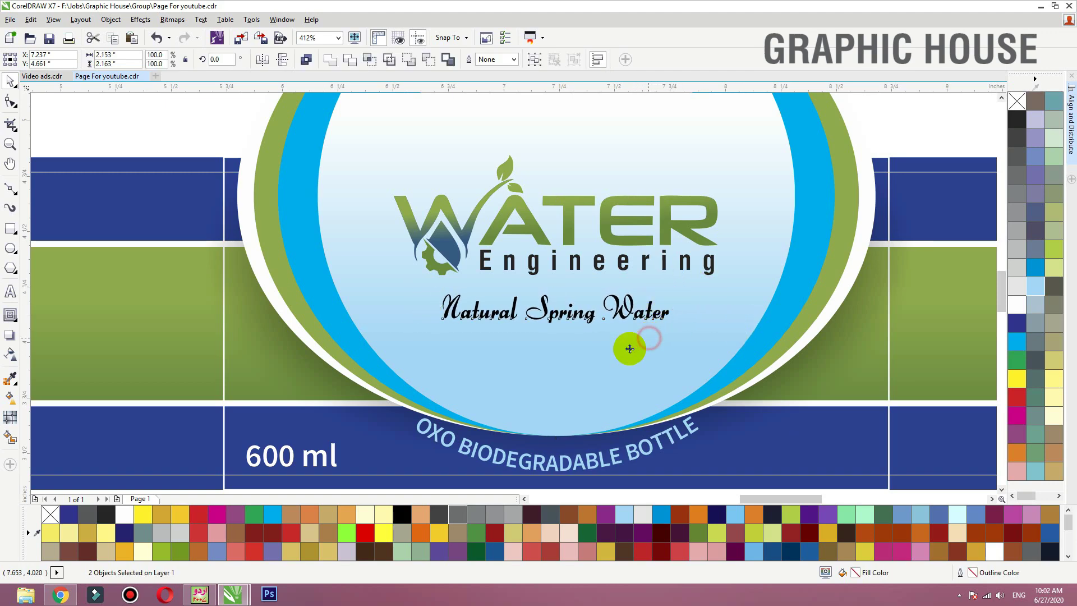
{"action": "key", "text": "F3"}
{"action": "left_click", "coordinate": [798, 197]}
- Change the font of the refund and address text and the "australian natural spring water" text to Falling Sky
{"action": "key", "text": "F3"}
{"action": "key", "text": "F2"}
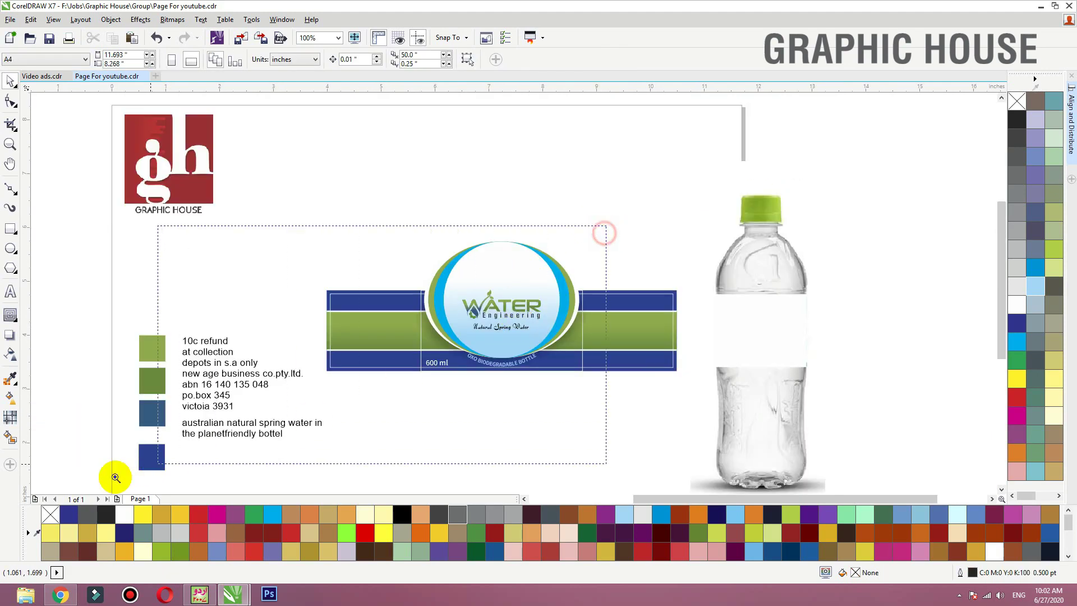
{"action": "scroll", "coordinate": [111, 473], "scroll_direction": "up", "scroll_amount": 2}
{"action": "left_click", "coordinate": [284, 435]}
{"action": "left_click", "coordinate": [290, 60]}
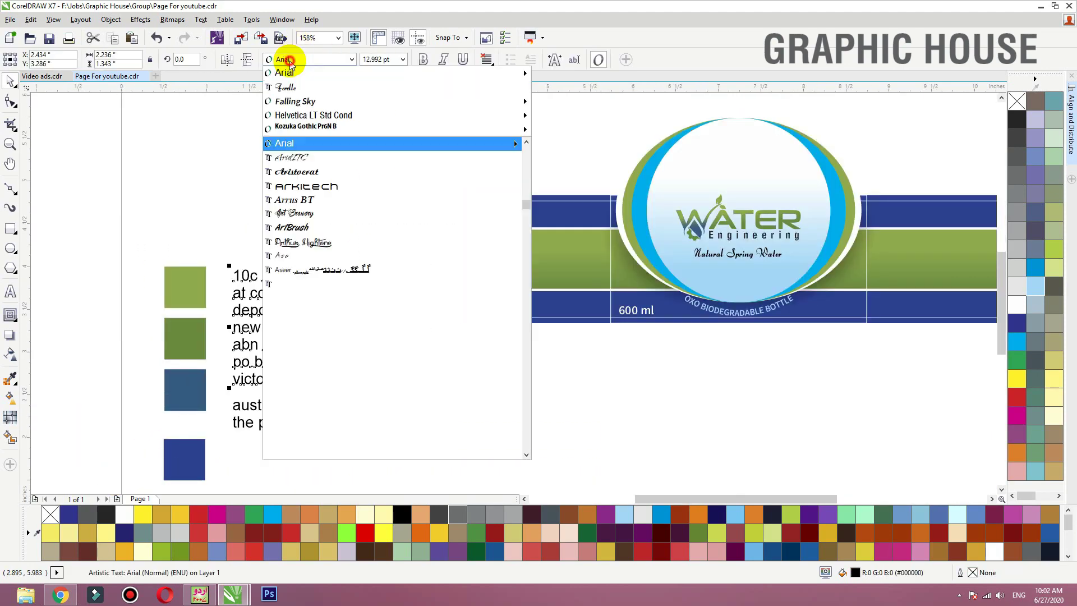
{"action": "left_click", "coordinate": [309, 101]}
{"action": "left_click", "coordinate": [324, 401]}
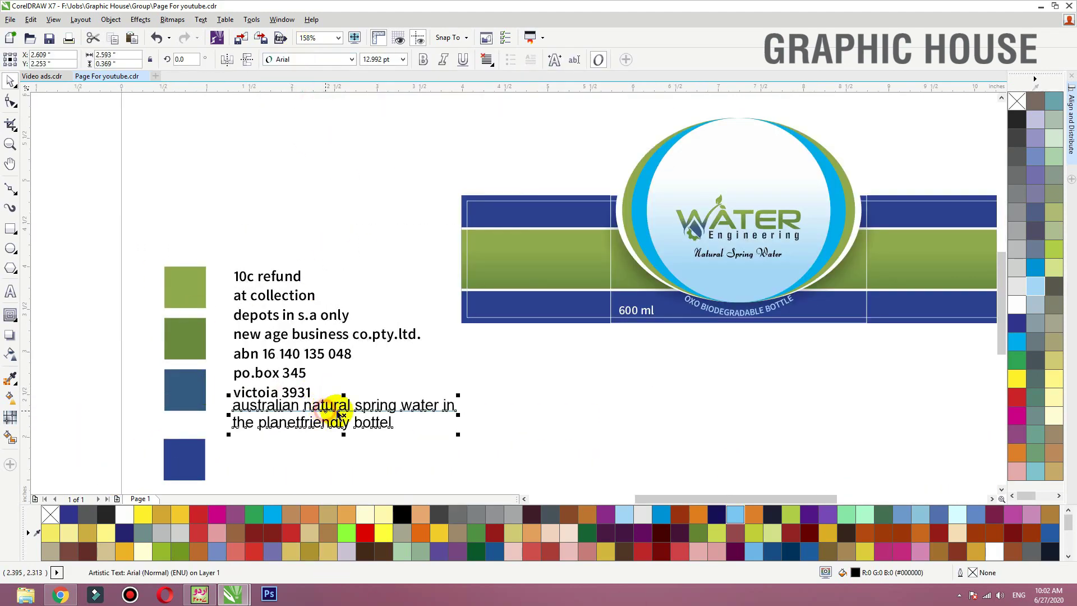
{"action": "left_click", "coordinate": [309, 59]}
{"action": "left_click", "coordinate": [309, 86]}
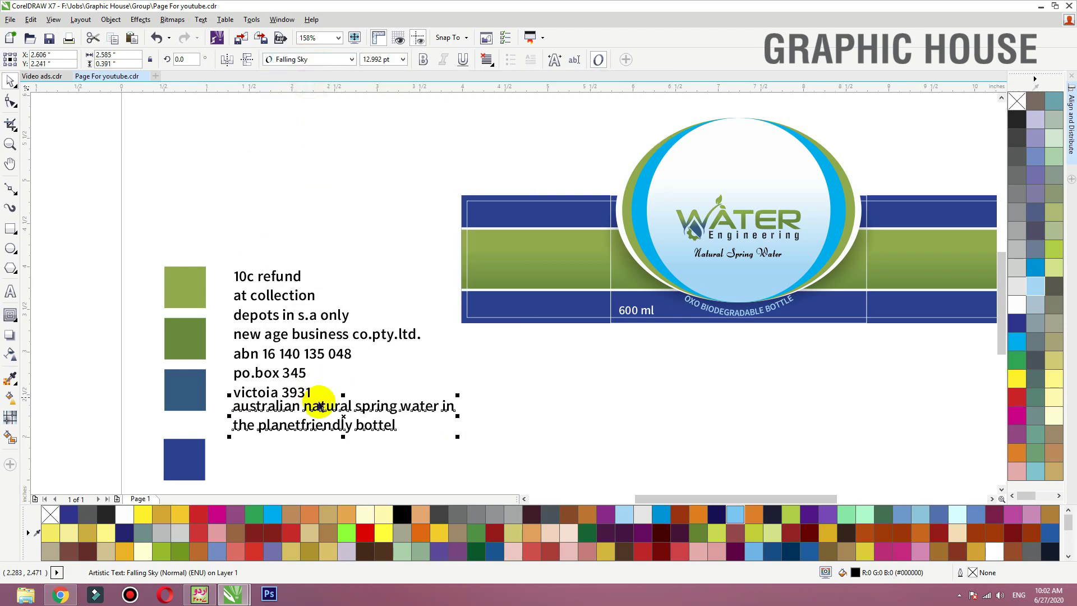
- Place the "australian natural spring water in the planetfriendly bottel" text on the green band right of the ellipses and reduce it to 7 pt
{"action": "scroll", "coordinate": [320, 404], "scroll_direction": "down", "scroll_amount": 3}
{"action": "left_click_drag", "start_coordinate": [320, 404], "coordinate": [628, 328]}
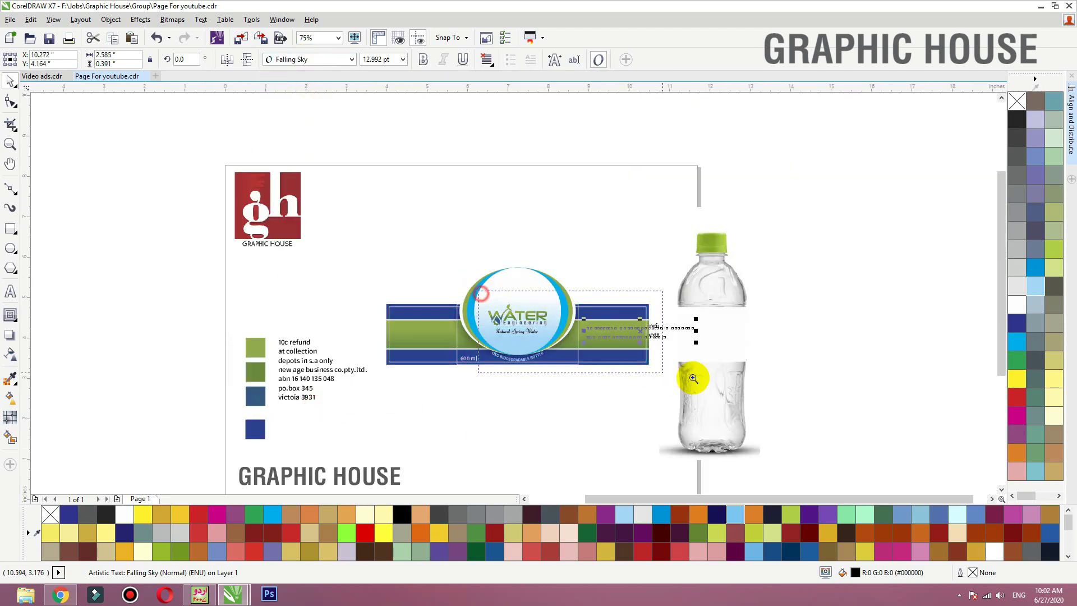
{"action": "scroll", "coordinate": [692, 378], "scroll_direction": "up", "scroll_amount": 5}
{"action": "scroll", "coordinate": [792, 335], "scroll_direction": "down", "scroll_amount": 3}
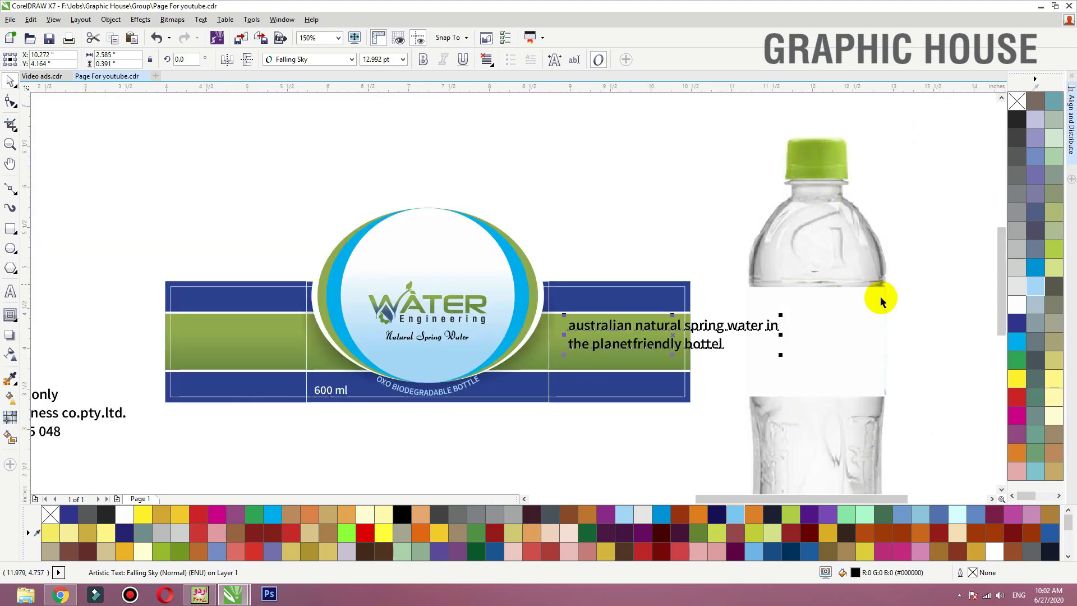
{"action": "left_click_drag", "start_coordinate": [779, 310], "coordinate": [682, 315]}
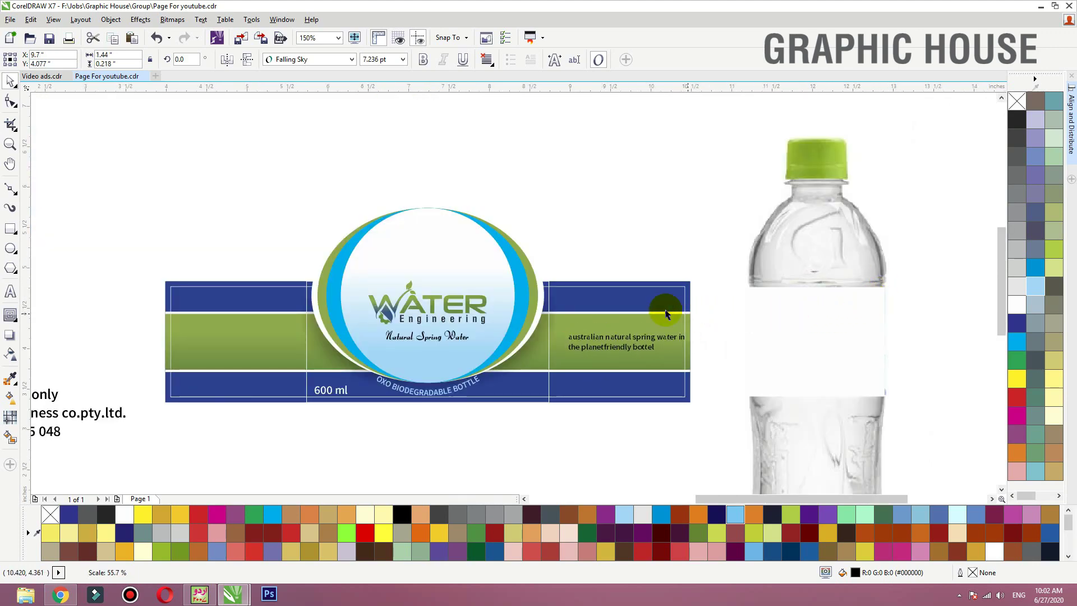
{"action": "left_click", "coordinate": [353, 58]}
{"action": "double_click", "coordinate": [365, 59]}
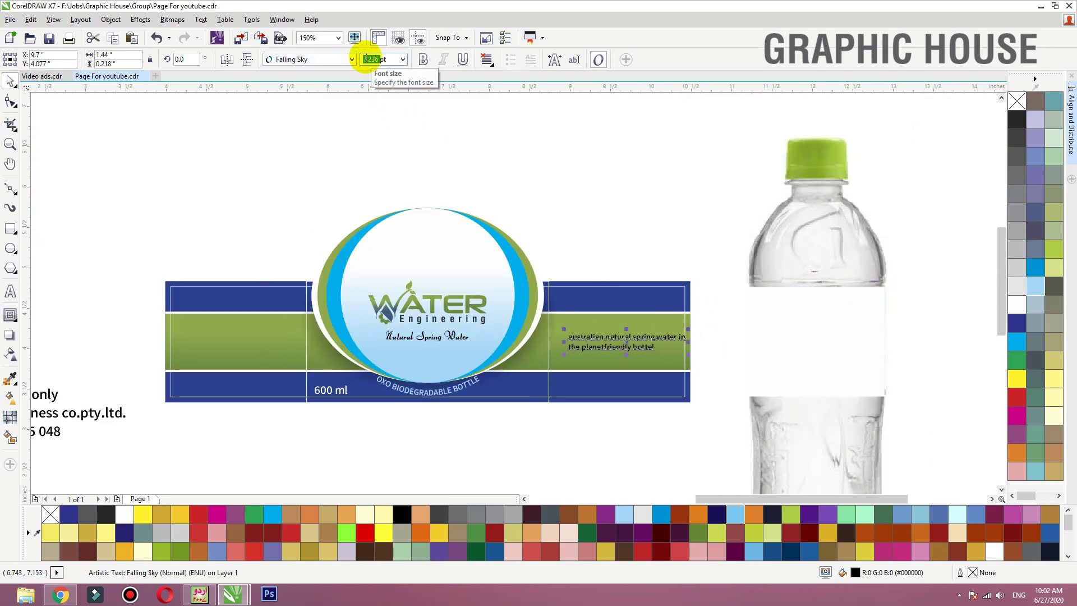
{"action": "key", "text": "Return"}
- Set the refund and address text to 7 pt and place it on the label section left of the ellipses
{"action": "left_click", "coordinate": [113, 423]}
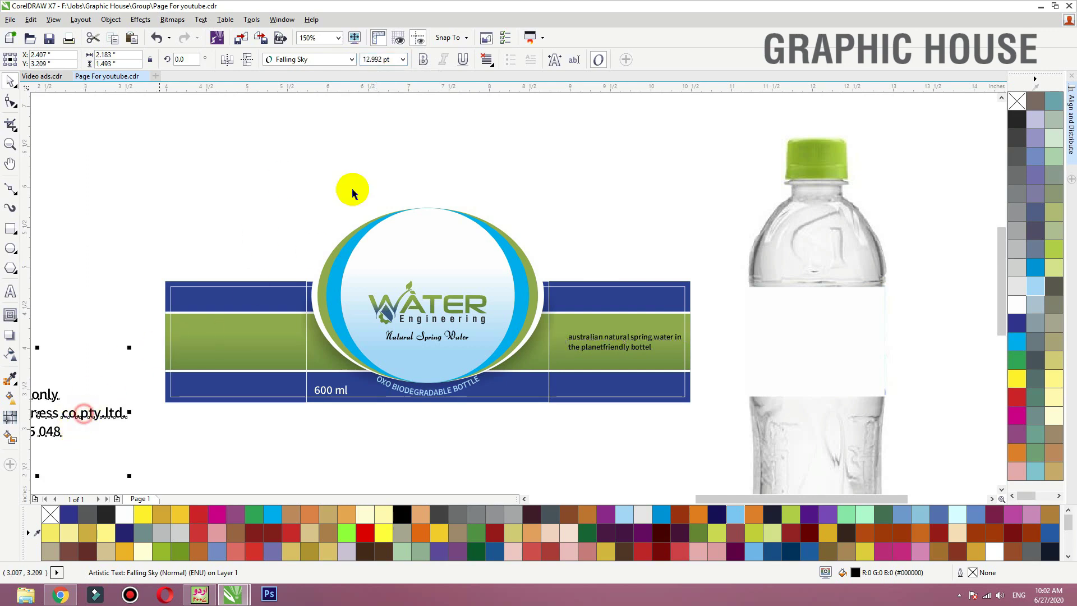
{"action": "type", "text": "7"}
{"action": "key", "text": "Return"}
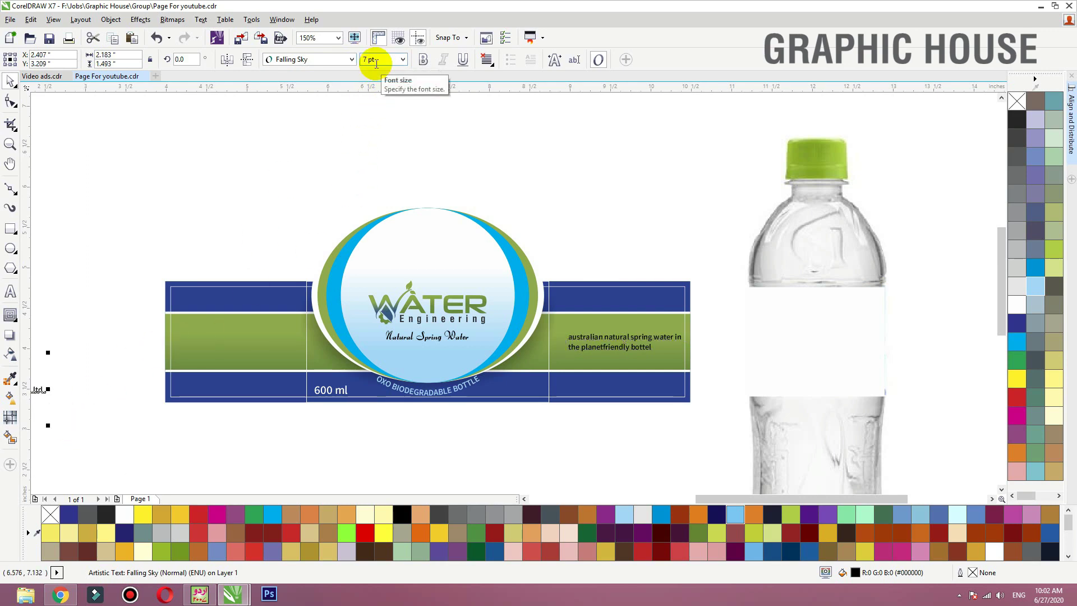
{"action": "left_click_drag", "start_coordinate": [35, 388], "coordinate": [261, 347]}
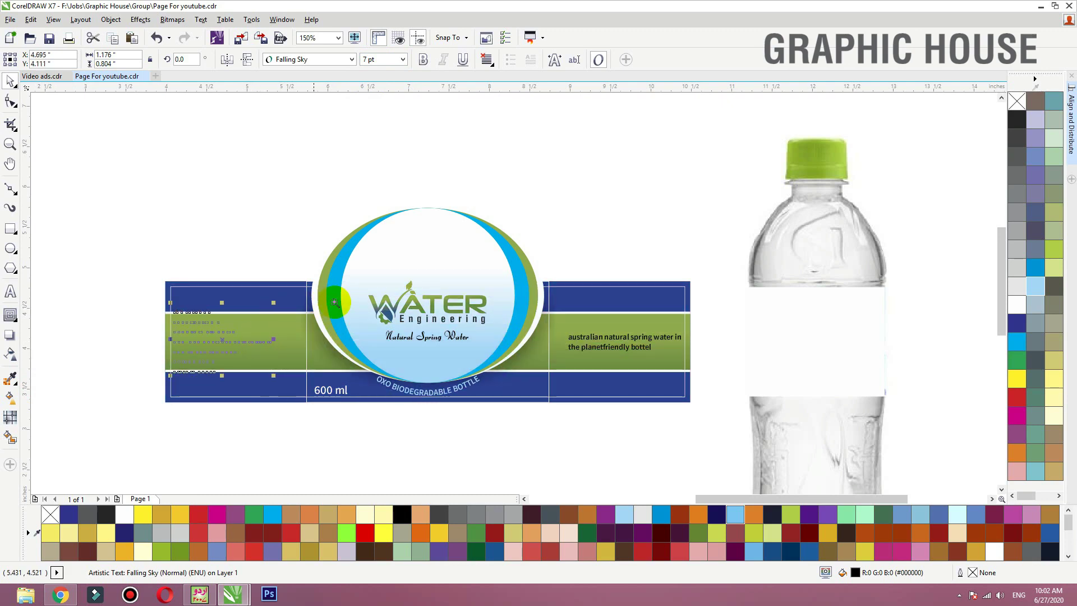
- Join the first two lines of the refund and address text into "10c refund at collection" and tighten the block's line spacing
{"action": "key", "text": "shift+F2"}
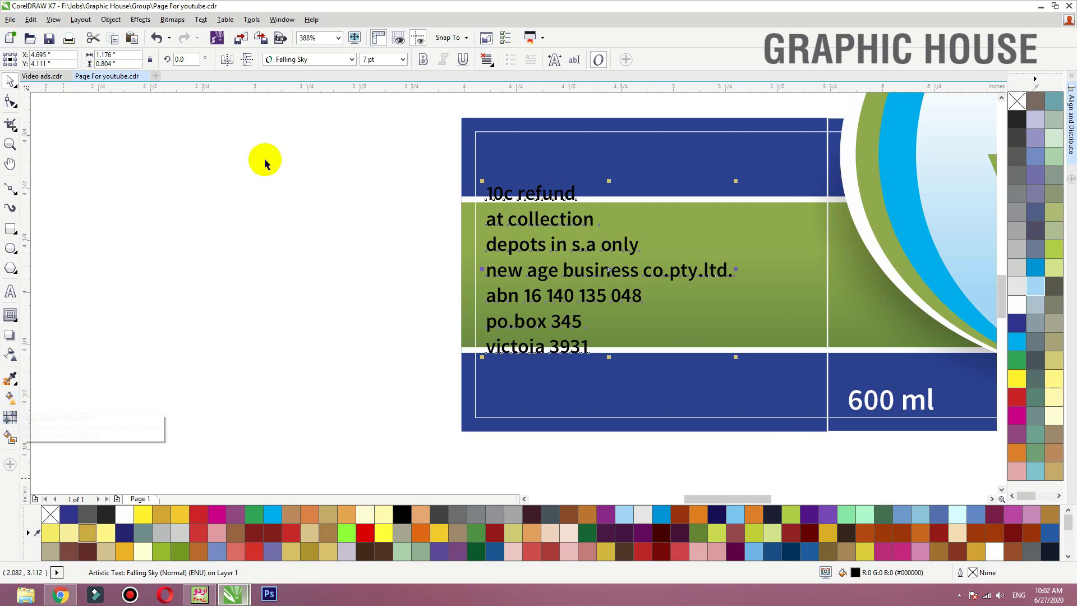
{"action": "double_click", "coordinate": [572, 199]}
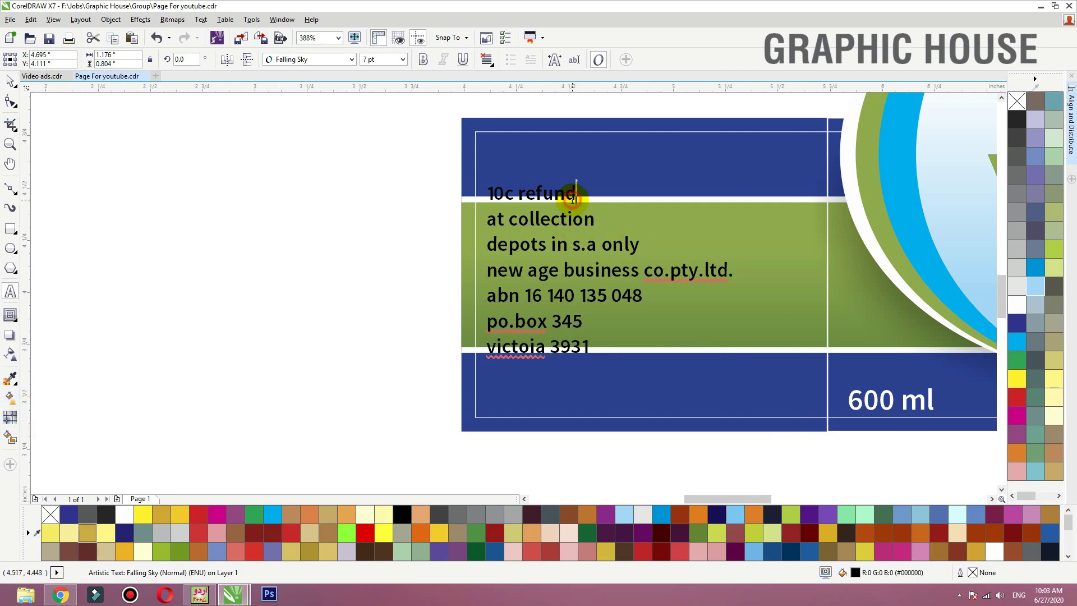
{"action": "left_click_drag", "start_coordinate": [576, 198], "coordinate": [456, 199]}
{"action": "left_click", "coordinate": [490, 218]}
{"action": "key", "text": "BackSpace"}
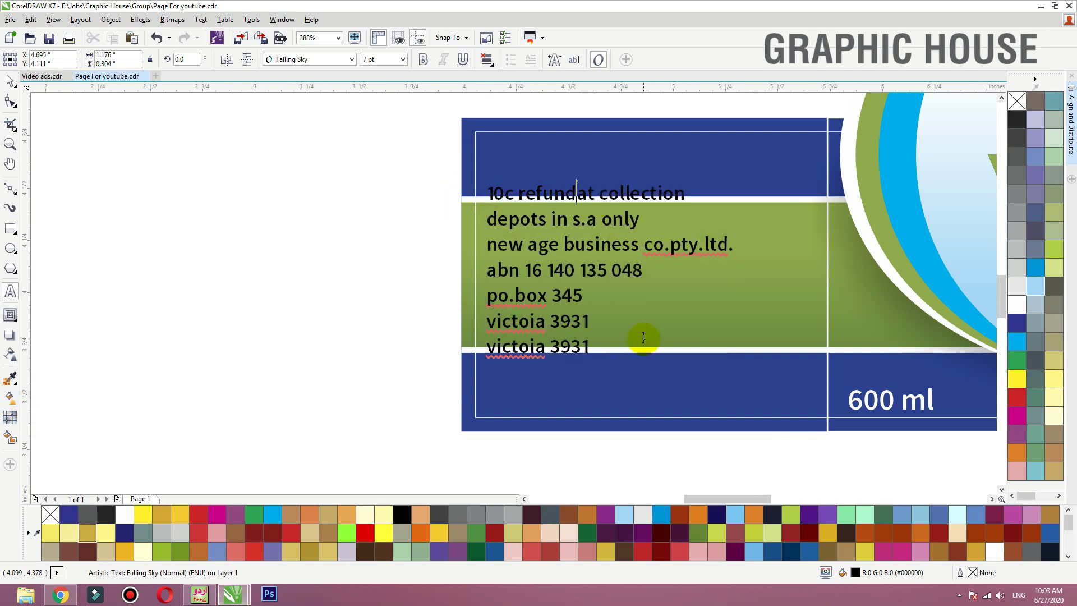
{"action": "left_click", "coordinate": [10, 81]}
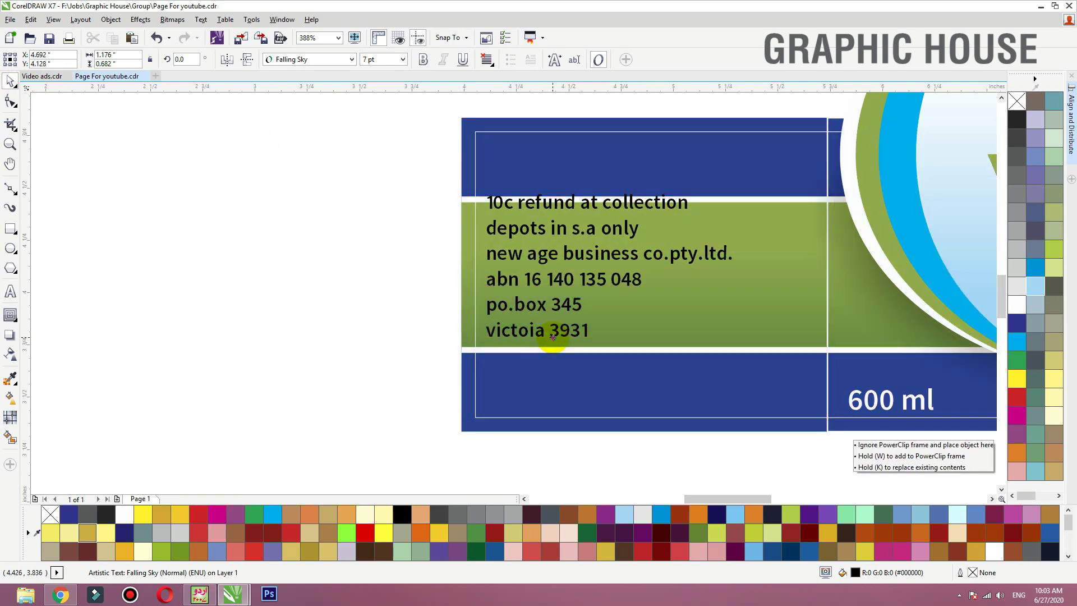
{"action": "key", "text": "F10"}
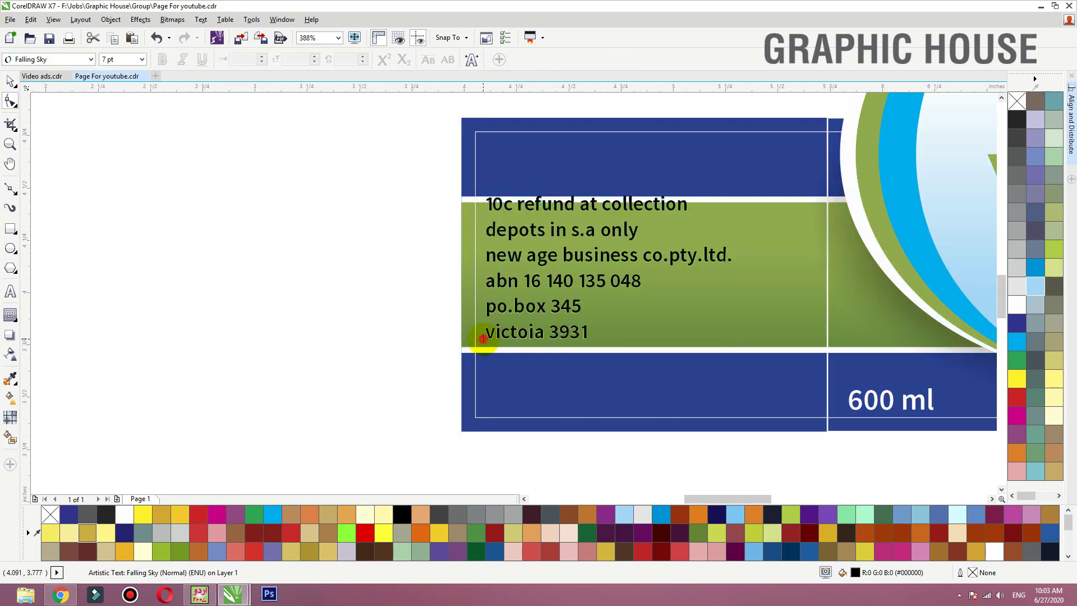
{"action": "key", "text": "space"}
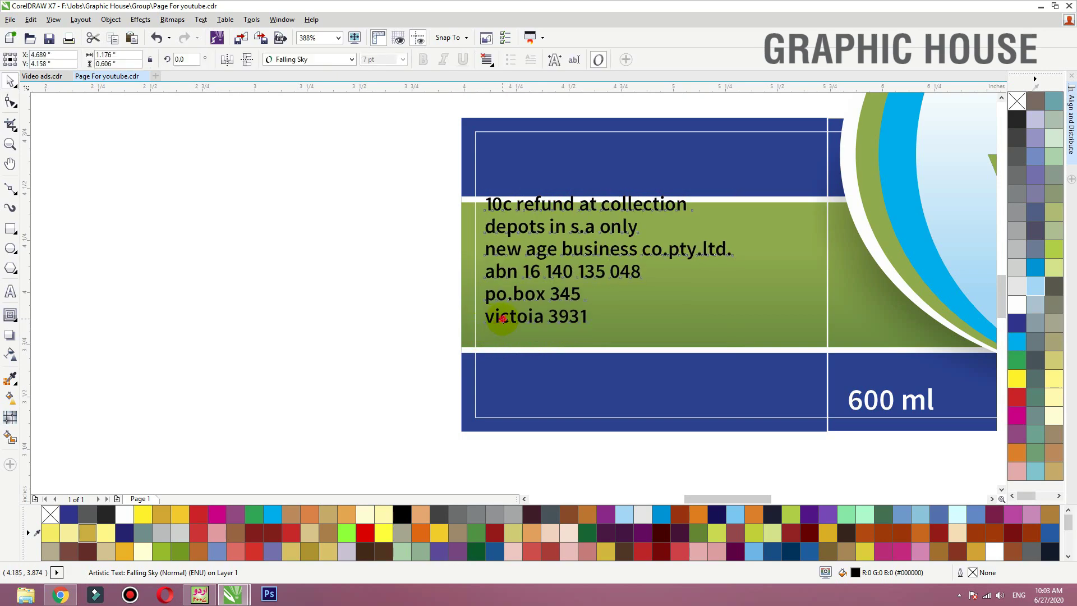
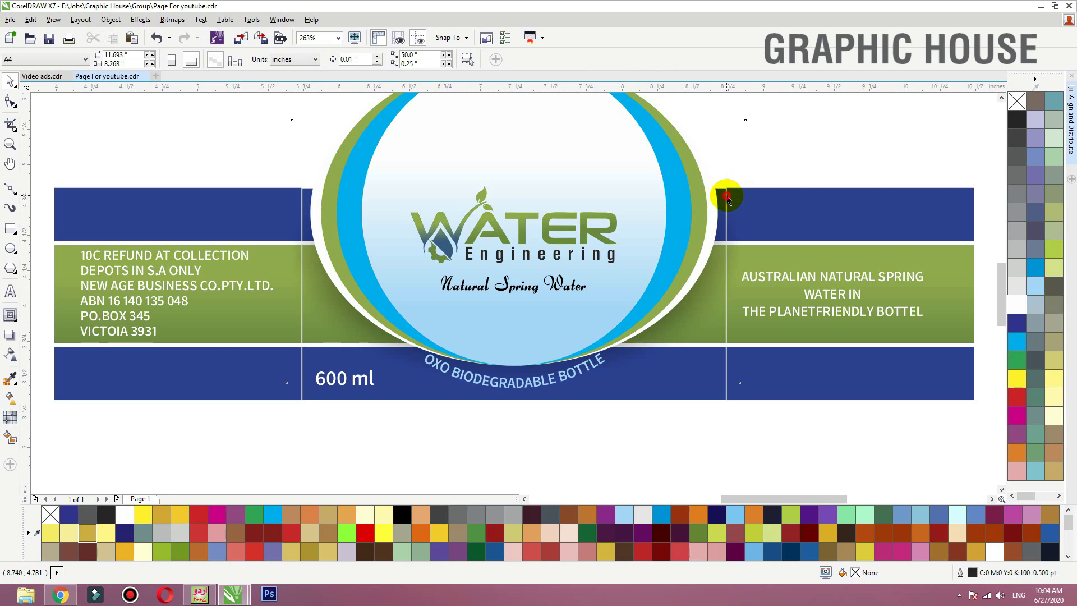
- Delete the white-outlined 3 by 1.5 inch guide rectangle around the label's center section
{"action": "left_click", "coordinate": [727, 400]}
{"action": "left_click", "coordinate": [727, 399]}
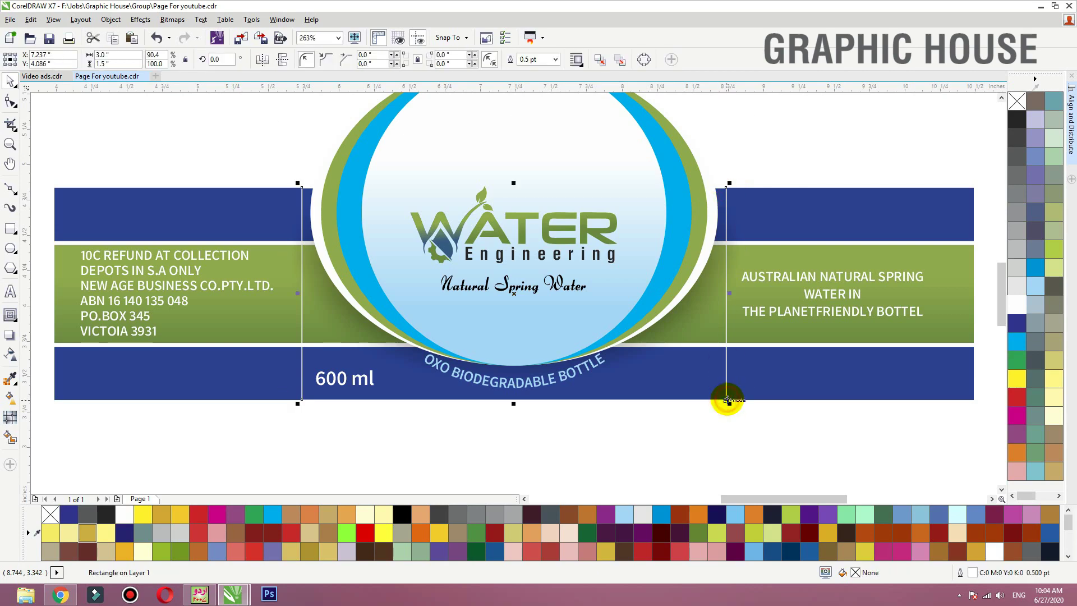
{"action": "key", "text": "Delete"}
{"action": "left_click_drag", "start_coordinate": [307, 425], "coordinate": [391, 363]}
{"action": "left_click", "coordinate": [385, 425]}
{"action": "scroll", "coordinate": [483, 329], "scroll_direction": "down", "scroll_amount": 2}
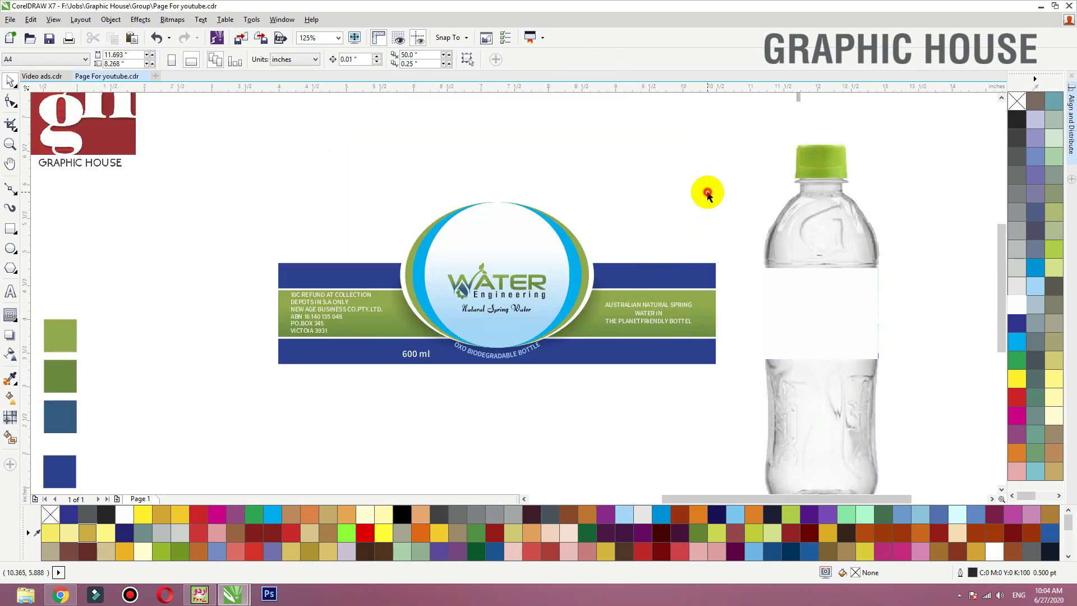
- Try the Add, Subtract, Difference, Multiply and Divide transparency merge modes on the cyan ellipse behind the white circle
{"action": "left_click_drag", "start_coordinate": [726, 192], "coordinate": [242, 391]}
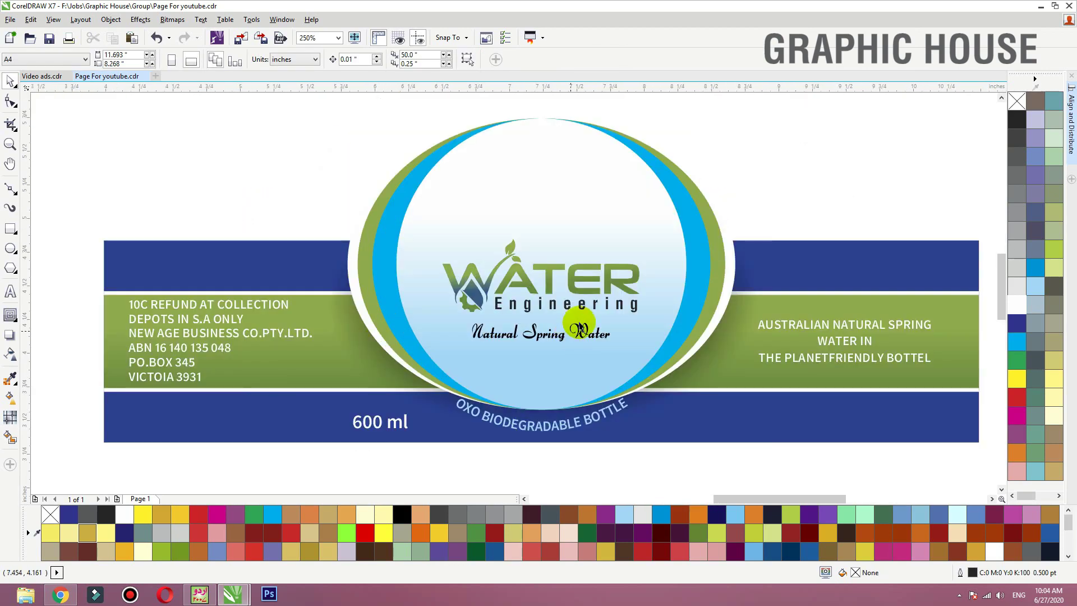
{"action": "left_click_drag", "start_coordinate": [691, 270], "coordinate": [695, 259]}
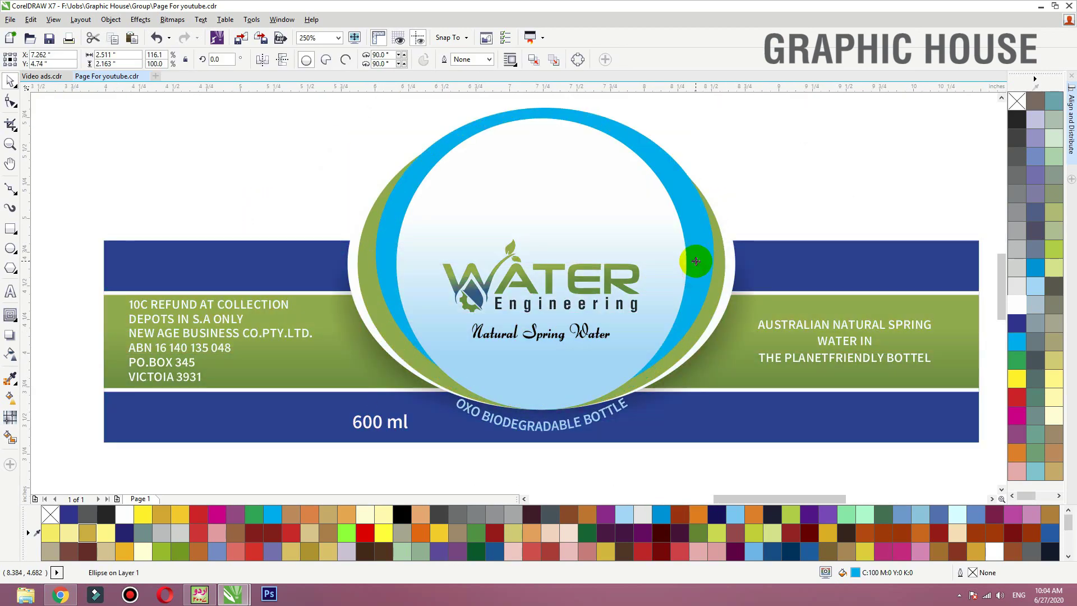
{"action": "key", "text": "ctrl+z"}
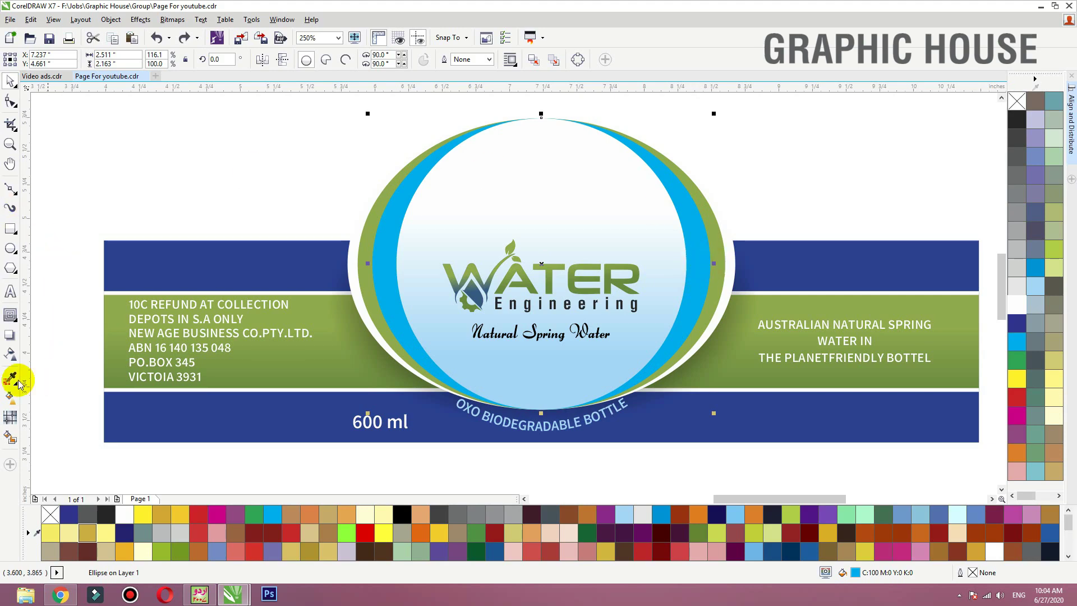
{"action": "left_click", "coordinate": [10, 355]}
{"action": "left_click", "coordinate": [146, 61]}
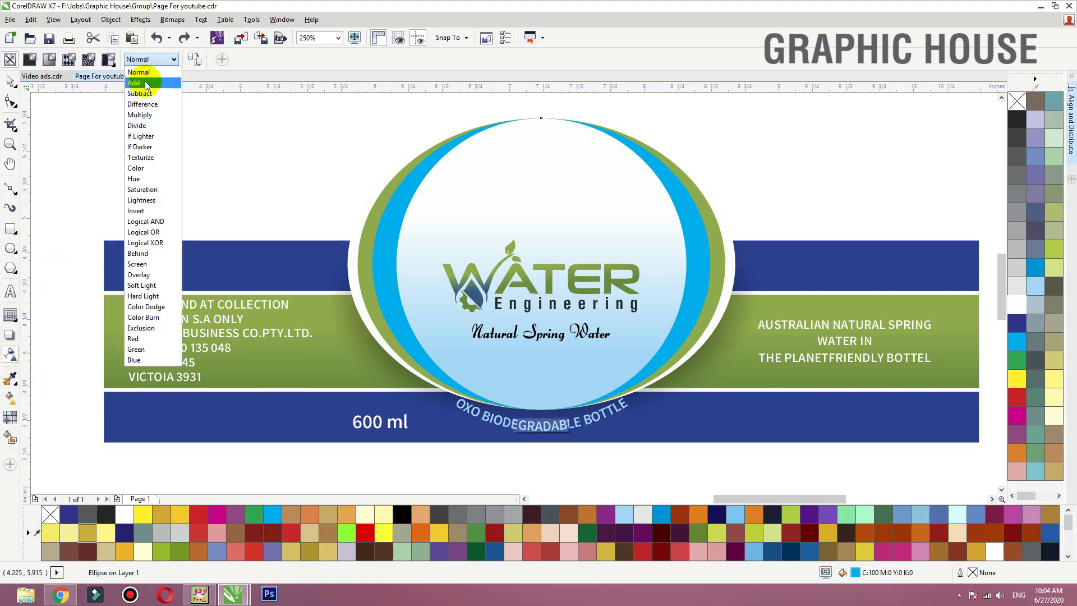
{"action": "left_click", "coordinate": [135, 83]}
{"action": "left_click", "coordinate": [152, 61]}
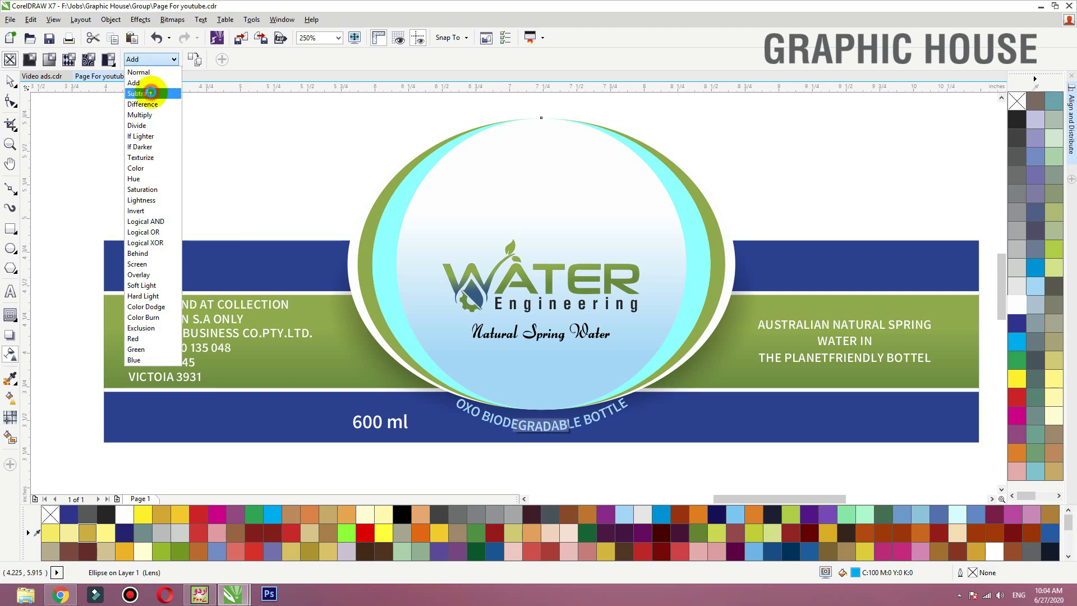
{"action": "left_click", "coordinate": [151, 93]}
{"action": "left_click", "coordinate": [147, 59]}
{"action": "left_click", "coordinate": [145, 104]}
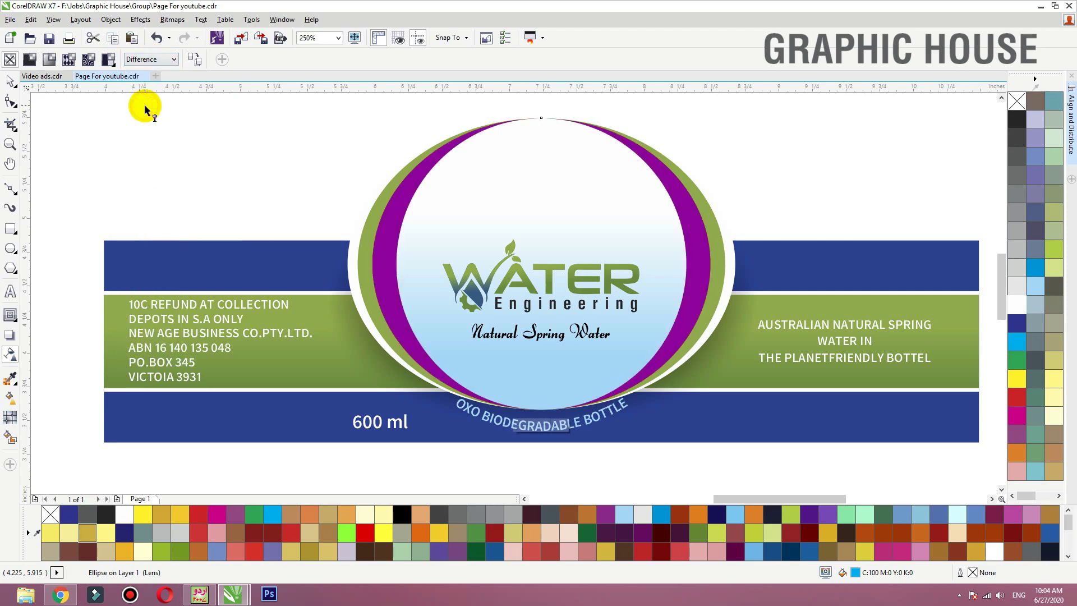
{"action": "left_click", "coordinate": [149, 59]}
{"action": "left_click", "coordinate": [145, 117]}
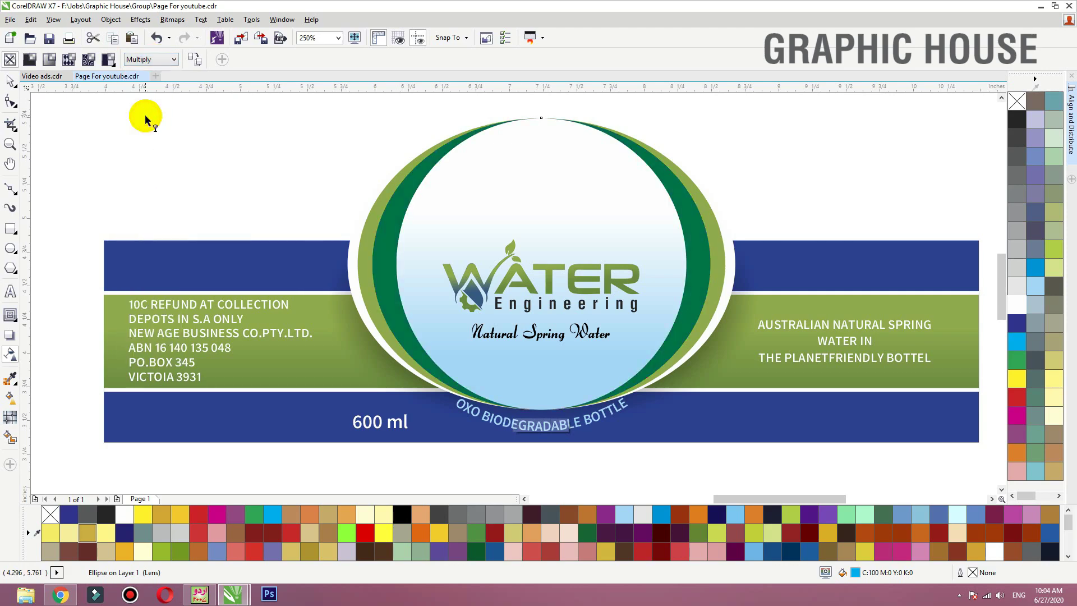
{"action": "left_click", "coordinate": [150, 59]}
{"action": "left_click", "coordinate": [149, 132]}
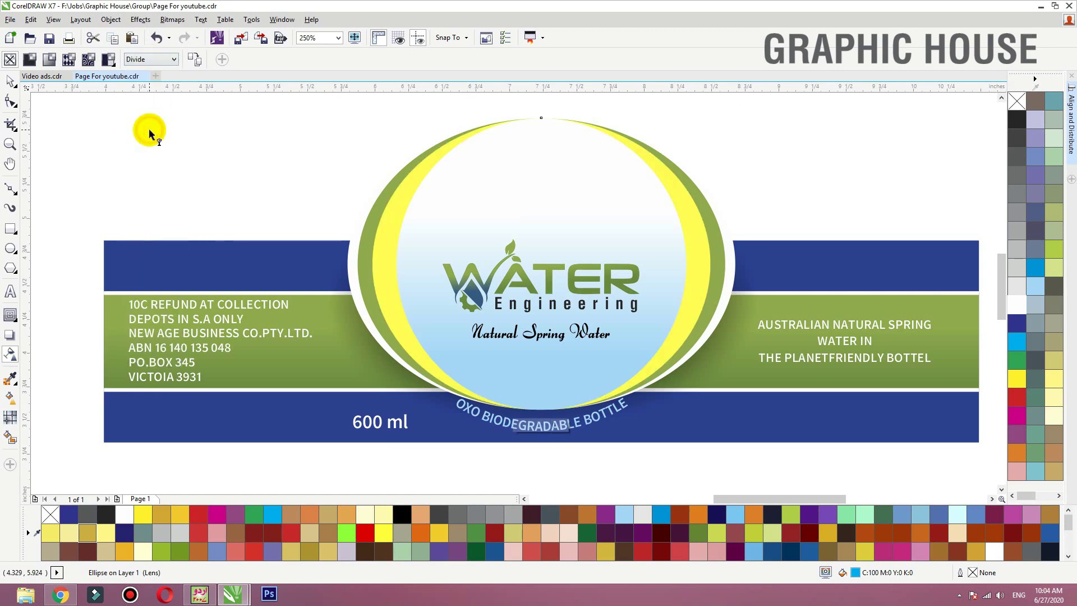
- Try the Color, Overlay and Color Dodge transparency merge modes on the cyan ellipse behind the white circle
{"action": "left_click", "coordinate": [149, 59]}
{"action": "left_click", "coordinate": [144, 170]}
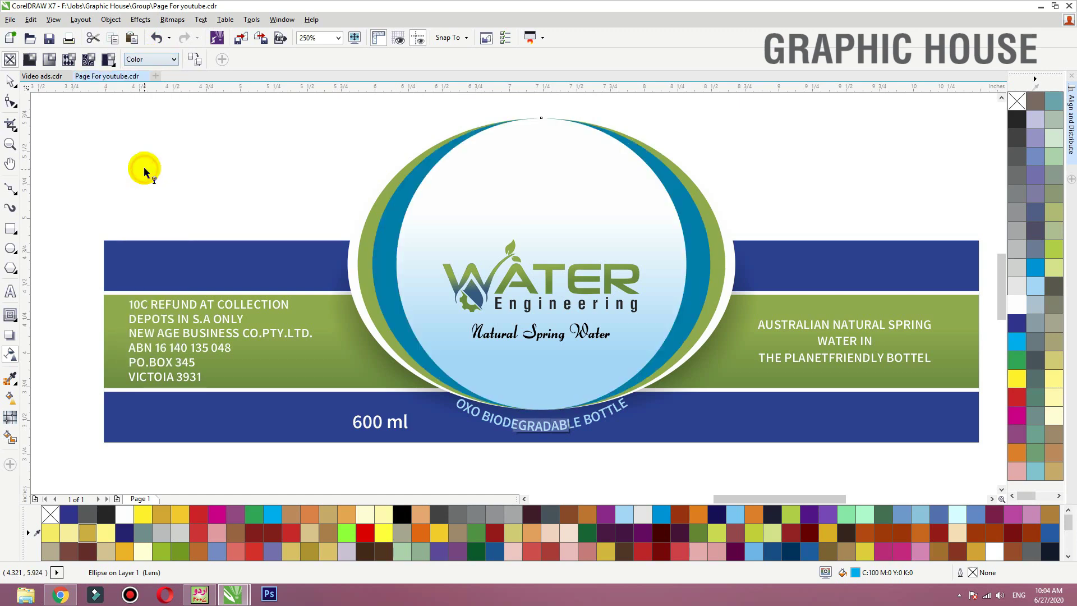
{"action": "left_click", "coordinate": [149, 60]}
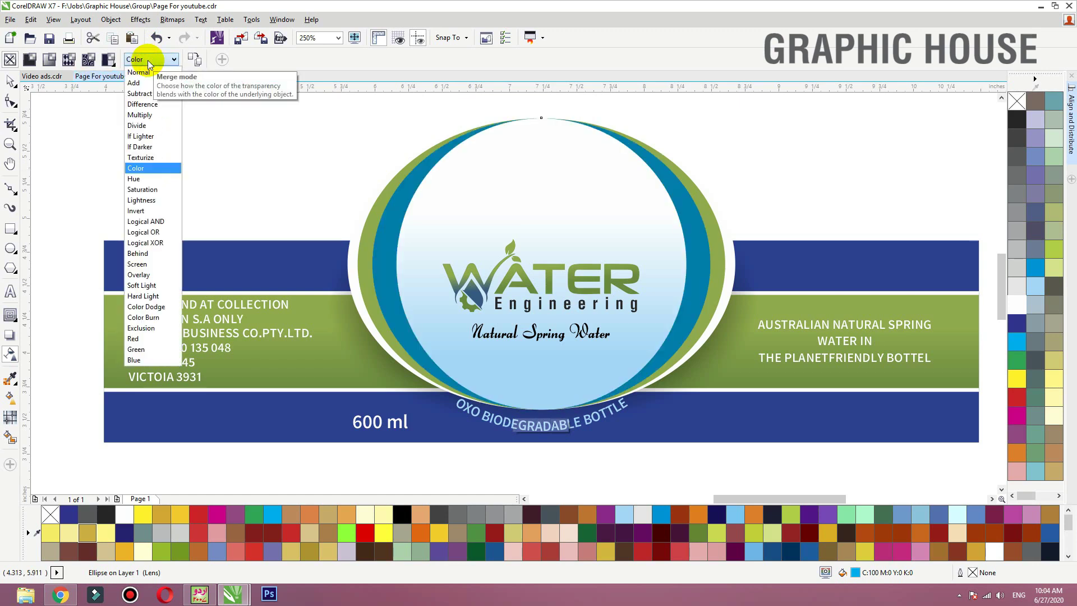
{"action": "left_click", "coordinate": [145, 274]}
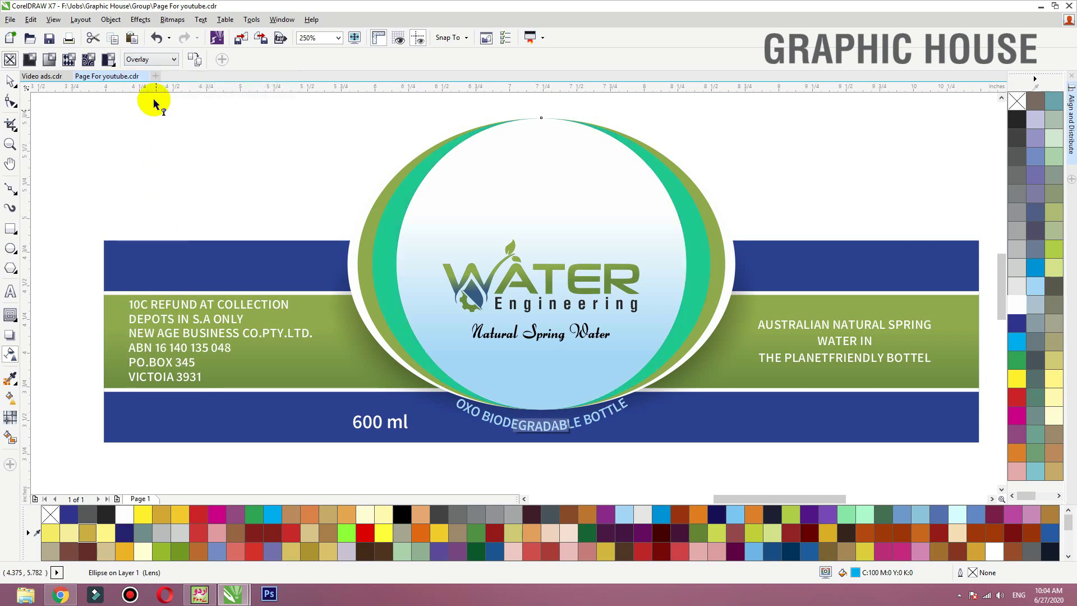
{"action": "left_click", "coordinate": [150, 60]}
{"action": "left_click", "coordinate": [153, 307]}
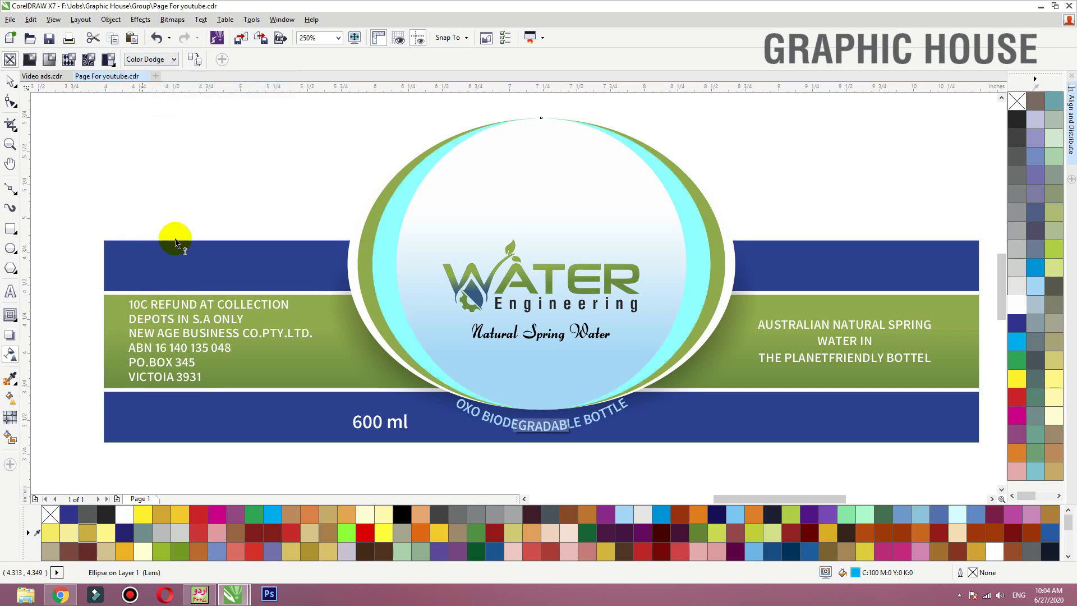
- Restore the Normal merge mode on the ellipse behind the white circle and fill it with blue C100 M20
{"action": "left_click", "coordinate": [1036, 286]}
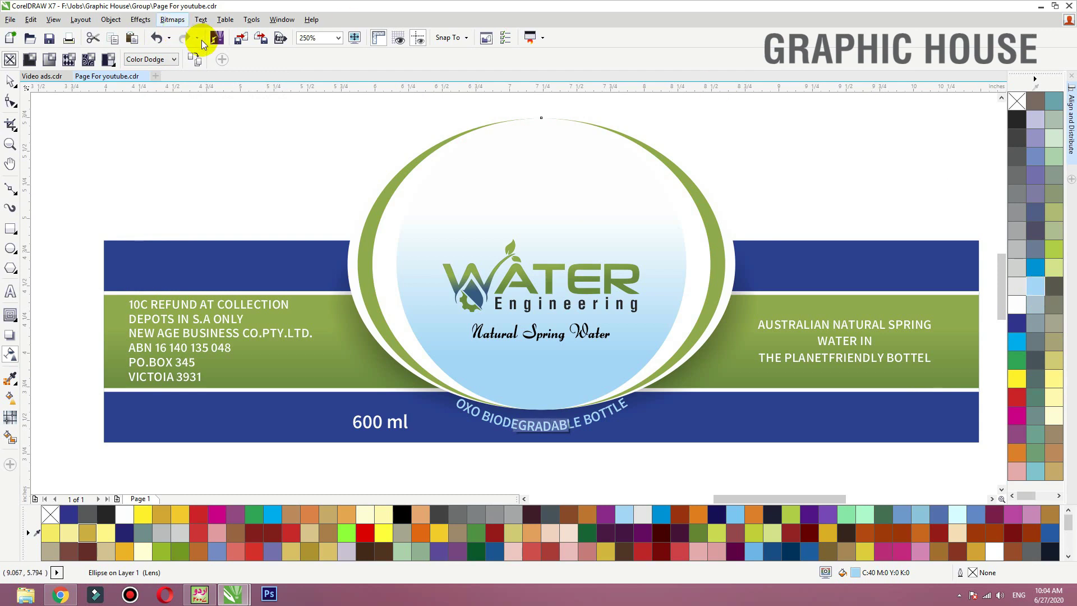
{"action": "left_click", "coordinate": [152, 60]}
{"action": "left_click", "coordinate": [151, 71]}
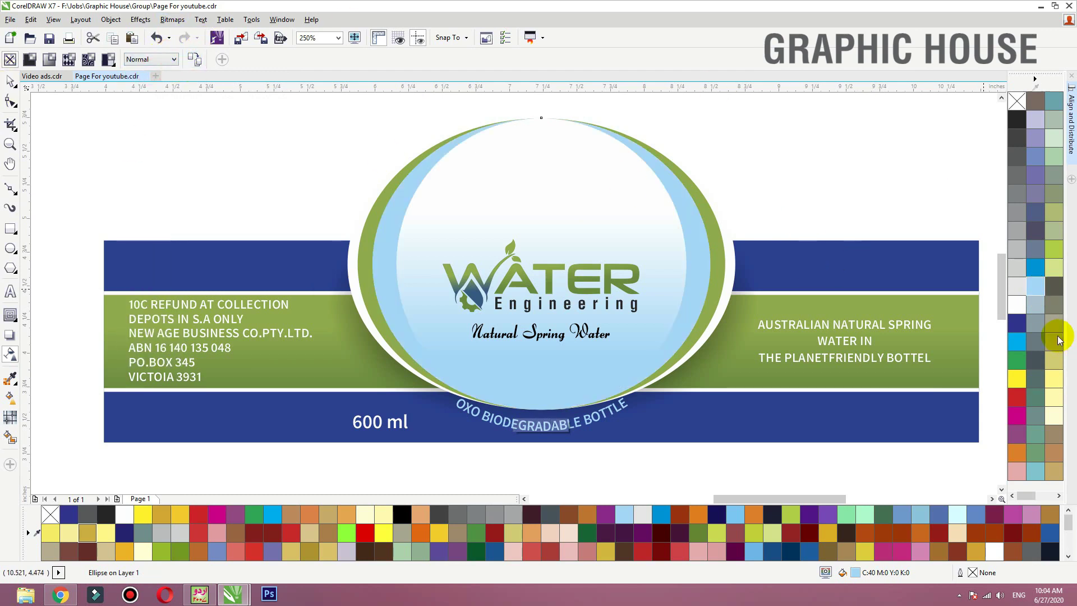
{"action": "left_click", "coordinate": [1036, 268]}
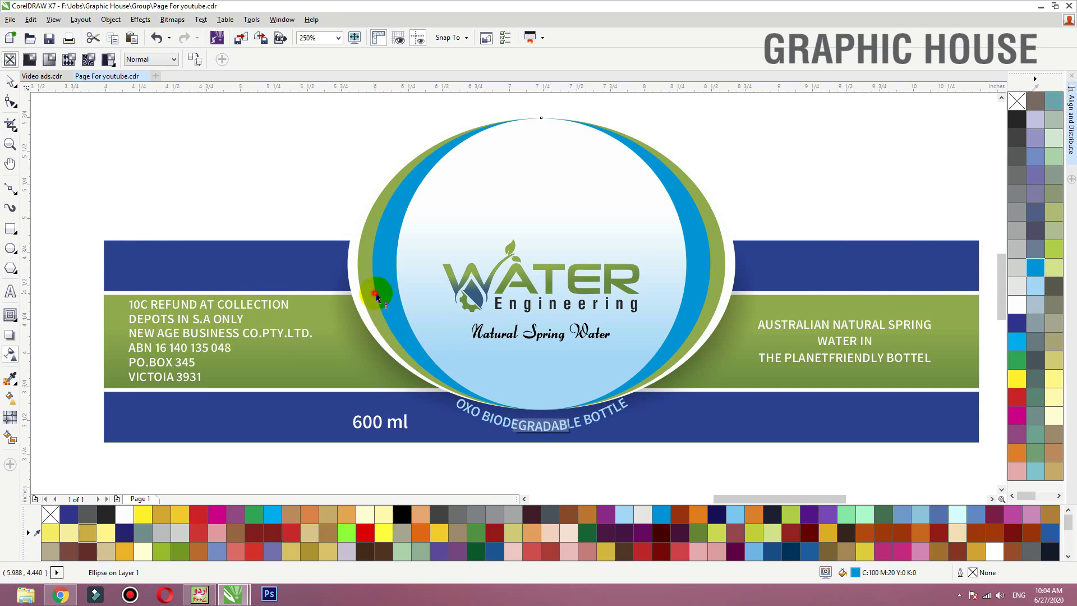
- Apply a horizontal linear transparency to the blue ellipse, opaque at its left edge and fading out toward the logo
{"action": "left_click_drag", "start_coordinate": [375, 293], "coordinate": [493, 293]}
{"action": "left_click_drag", "start_coordinate": [375, 292], "coordinate": [308, 292]}
{"action": "left_click_drag", "start_coordinate": [494, 293], "coordinate": [481, 293]}
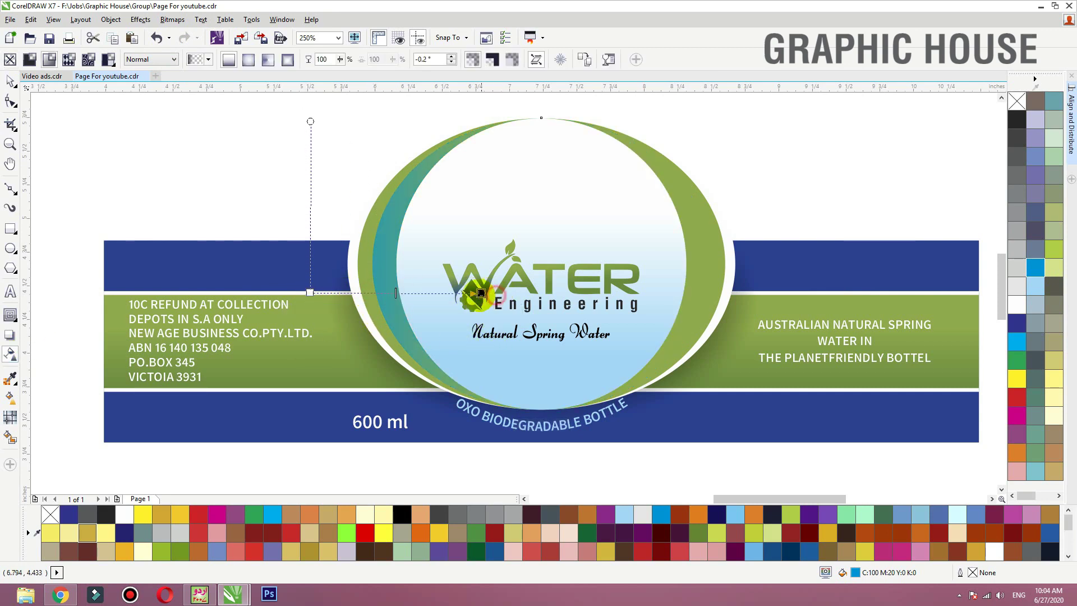
{"action": "mouse_move", "coordinate": [309, 294]}
{"action": "left_mouse_down"}
{"action": "mouse_move", "coordinate": [337, 293]}
{"action": "mouse_move", "coordinate": [327, 293]}
{"action": "left_mouse_up"}
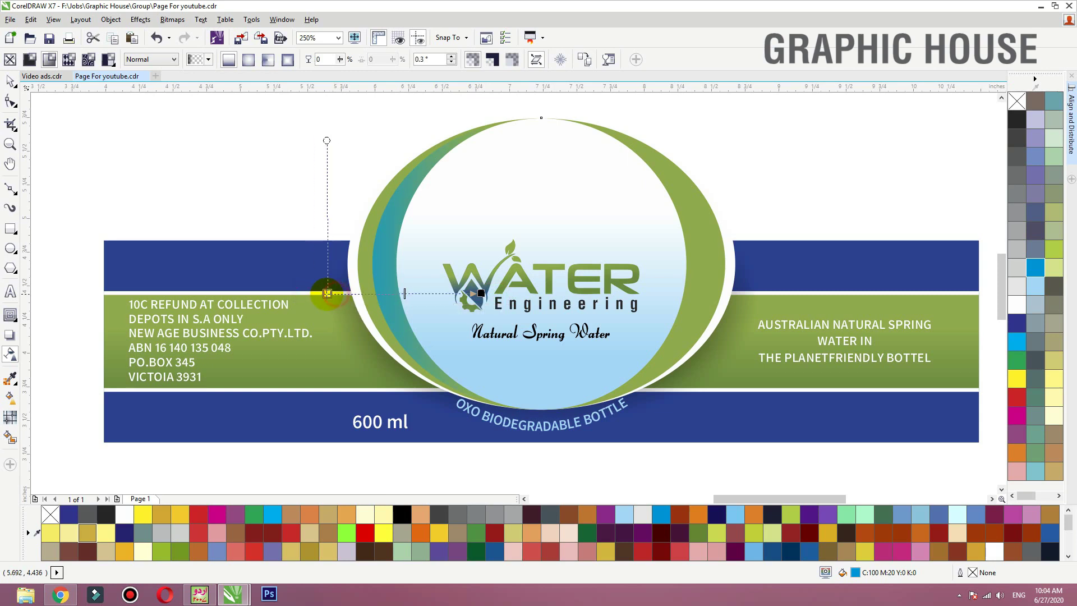
- Duplicate the faded blue ellipse, mirror the copy horizontally and center it on the original
{"action": "left_click_drag", "start_coordinate": [404, 293], "coordinate": [867, 261]}
{"action": "key", "text": "space"}
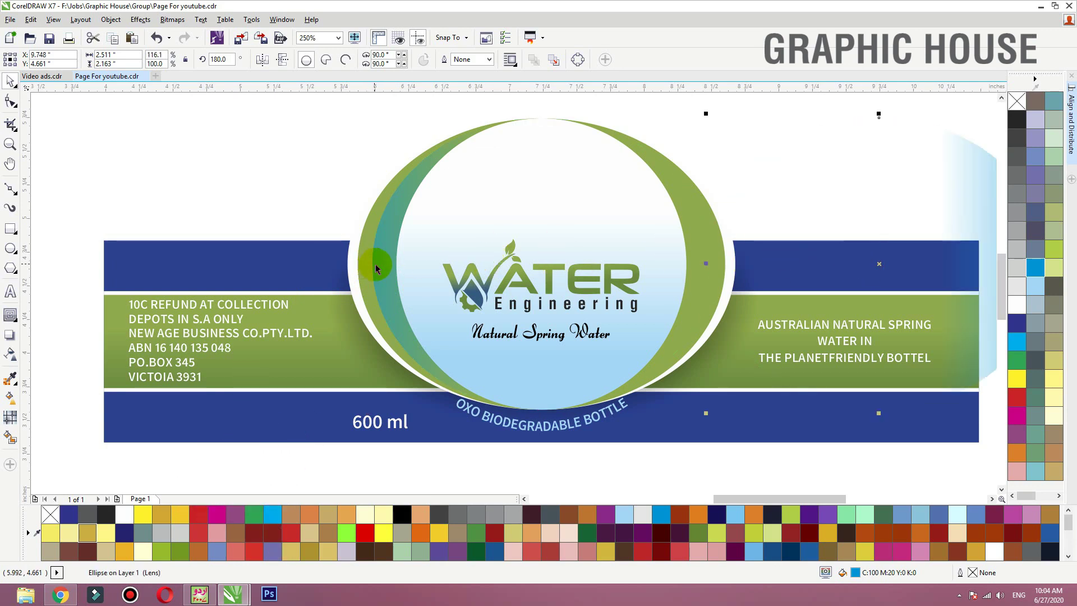
{"action": "left_click", "coordinate": [375, 265], "text": "shift"}
{"action": "key", "text": "c"}
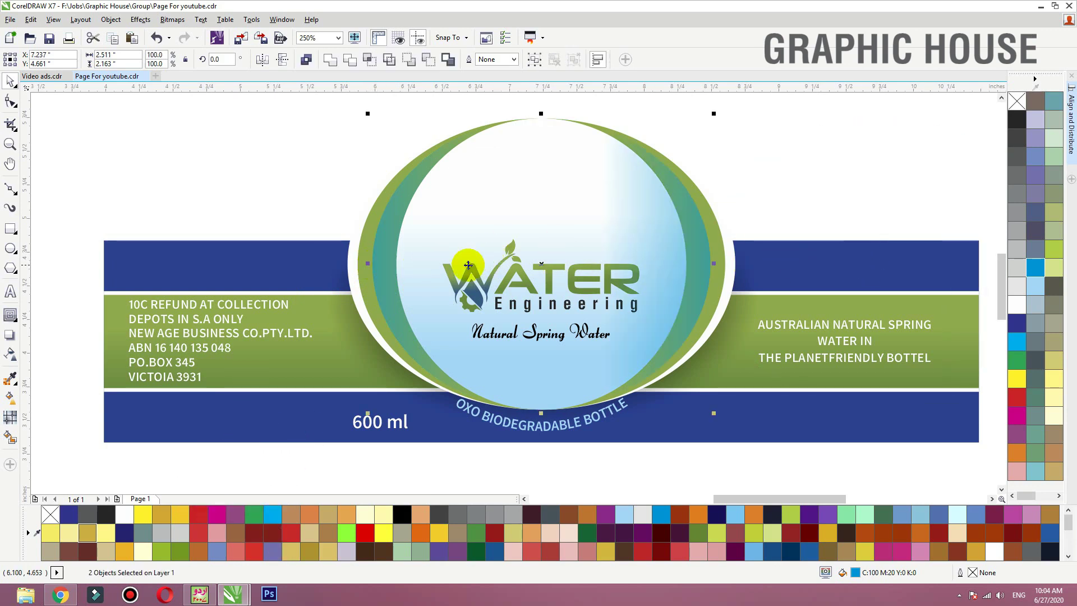
- Send the mirrored blue ellipse behind the white-to-blue circle, keeping it centered
{"action": "left_click", "coordinate": [772, 187]}
{"action": "left_click_drag", "start_coordinate": [510, 167], "coordinate": [500, 149]}
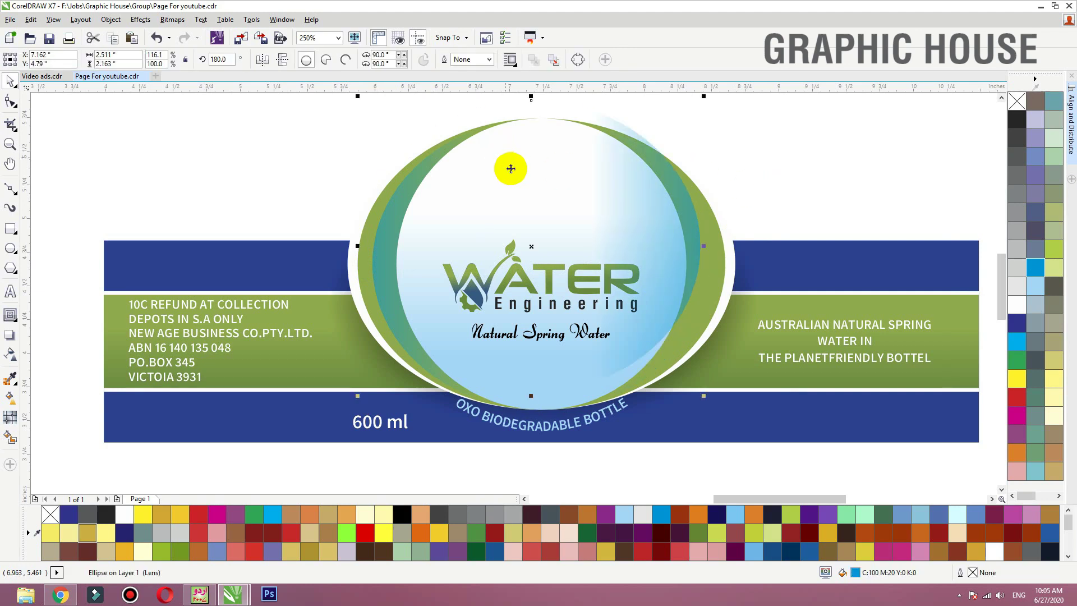
{"action": "key", "text": "ctrl+z"}
{"action": "key", "text": "ctrl+Page_Down"}
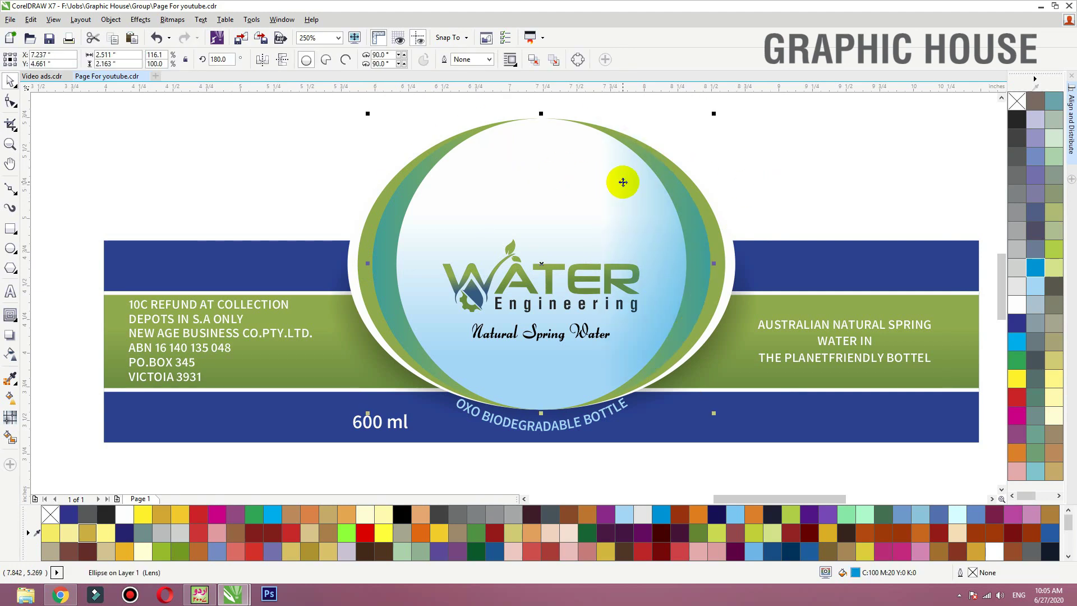
{"action": "left_click", "coordinate": [623, 181]}
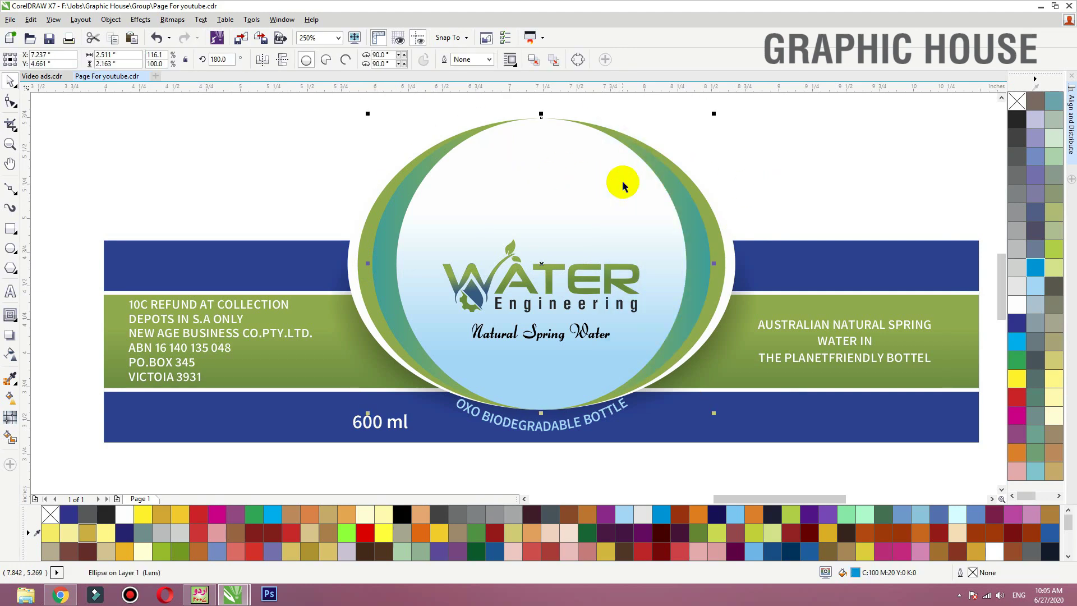
- Apply a horizontal linear transparency to the green ellipse, opaque at its right edge and fading out toward the logo
{"action": "left_click", "coordinate": [890, 183]}
{"action": "left_click_drag", "start_coordinate": [722, 240], "coordinate": [735, 222]}
{"action": "key", "text": "ctrl+z"}
{"action": "left_click", "coordinate": [10, 354]}
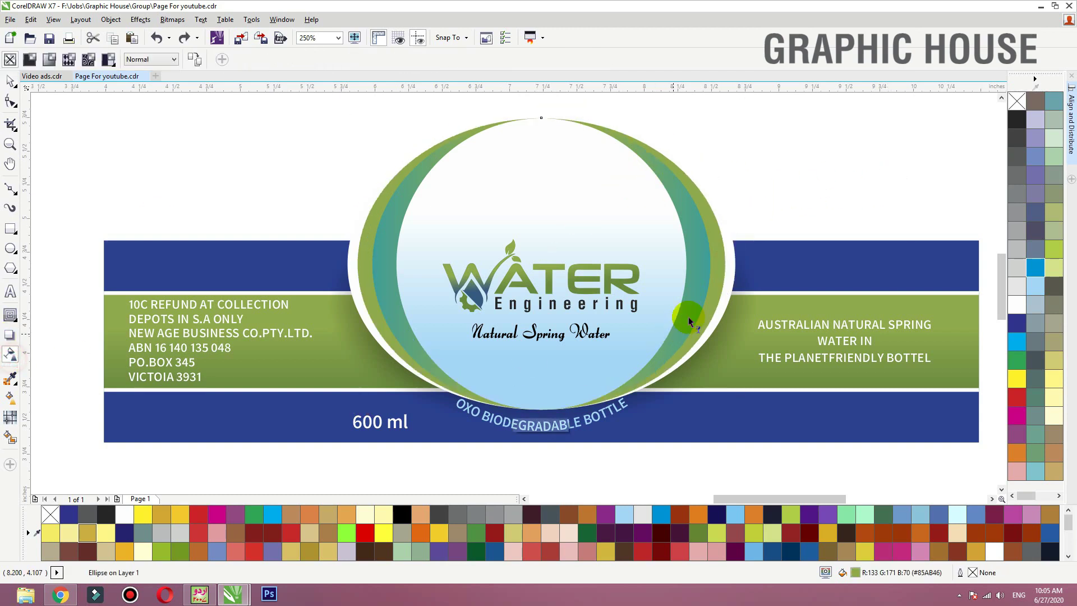
{"action": "left_click_drag", "start_coordinate": [731, 273], "coordinate": [629, 271]}
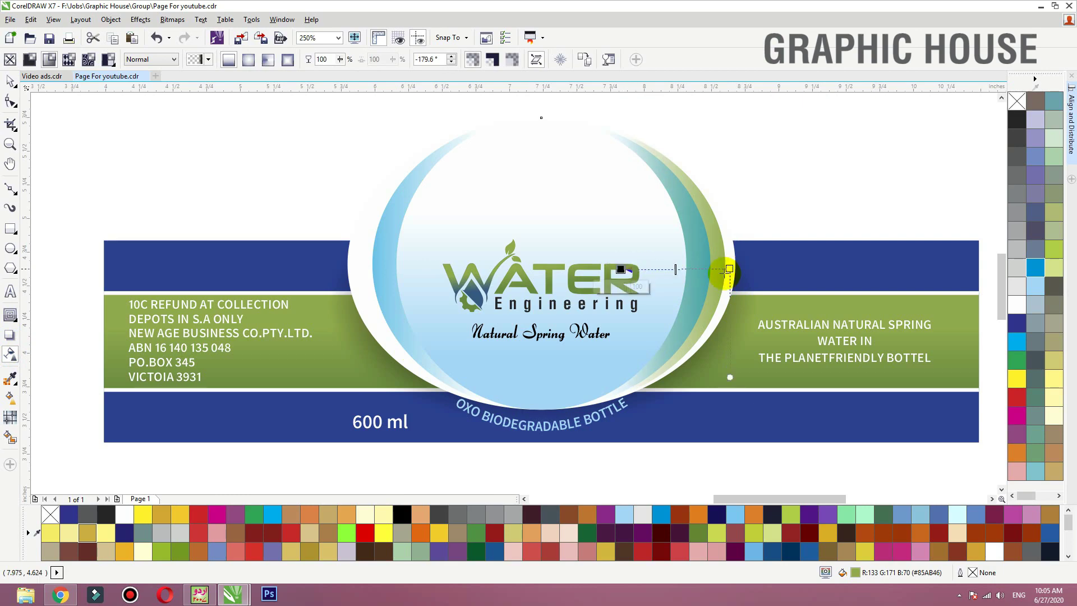
- Duplicate the faded green ellipse, mirror the copy horizontally and center it on the original
{"action": "key", "text": "space"}
{"action": "left_click", "coordinate": [724, 273]}
{"action": "left_click_drag", "start_coordinate": [724, 273], "coordinate": [362, 273]}
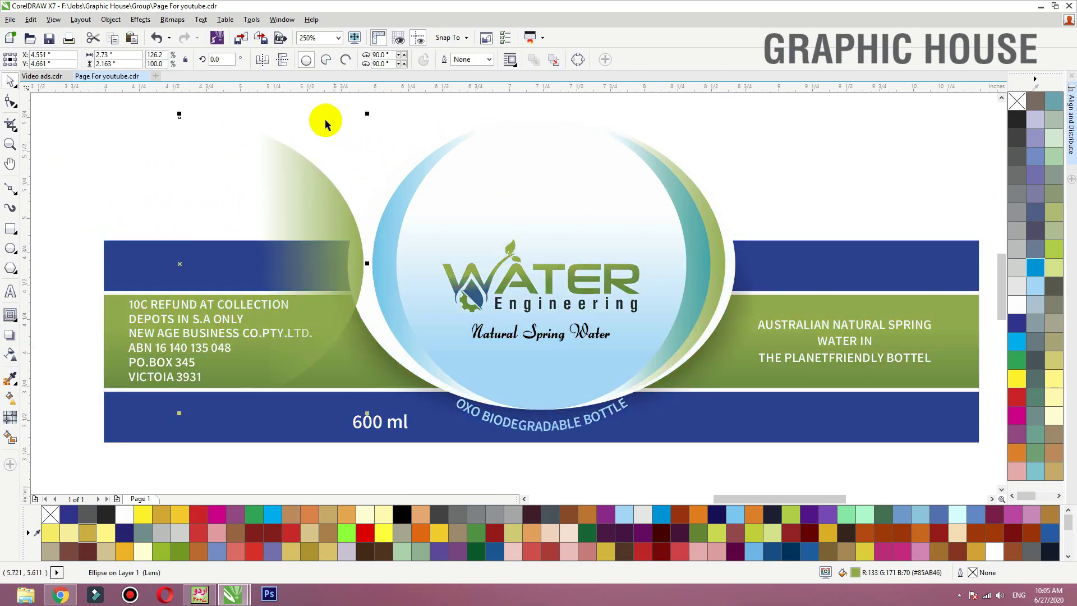
{"action": "left_click", "coordinate": [269, 66]}
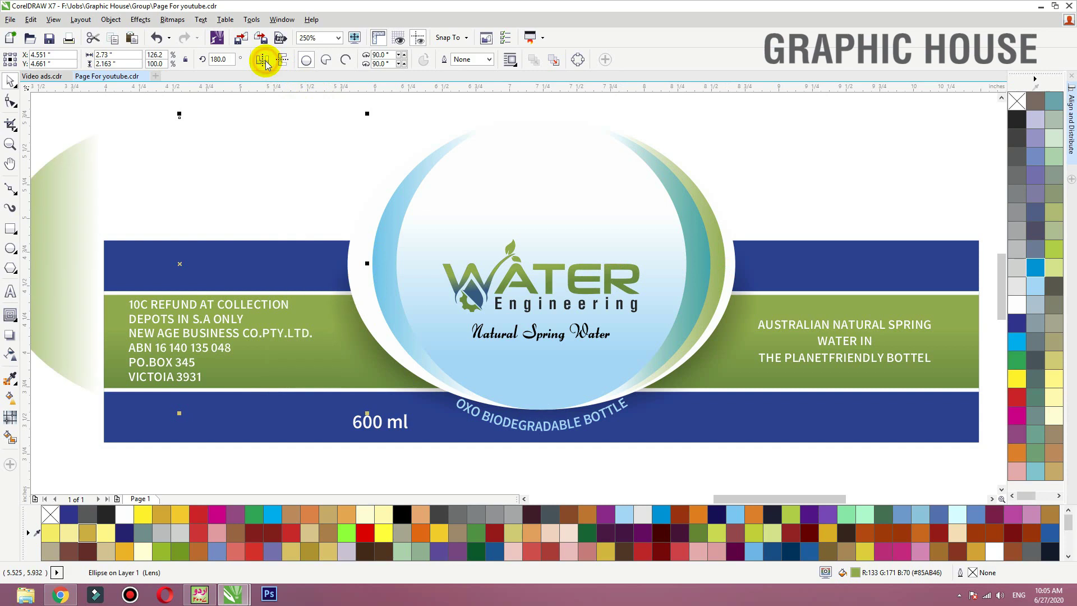
{"action": "left_click", "coordinate": [723, 257], "text": "shift"}
- Send the mirrored green ellipse behind the blue ellipses and the center circle
{"action": "left_click", "coordinate": [784, 189]}
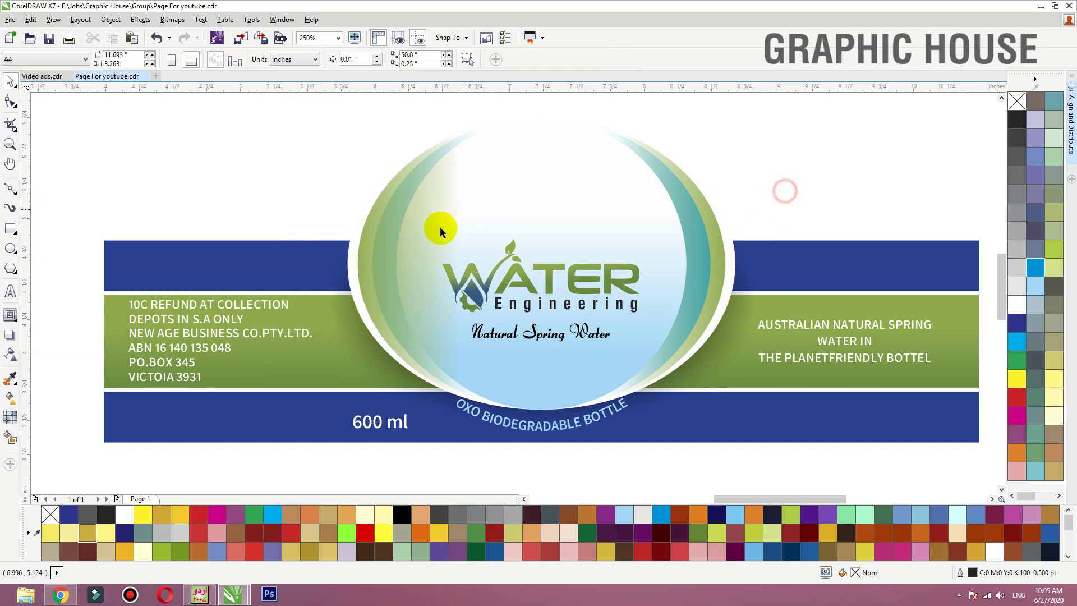
{"action": "left_click", "coordinate": [363, 281]}
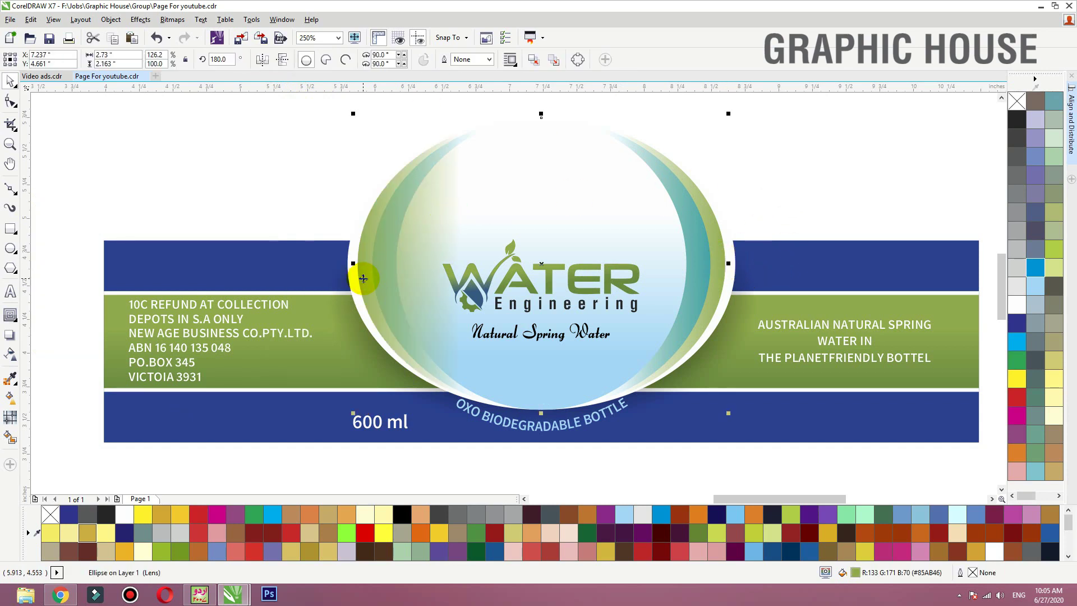
{"action": "left_click", "coordinate": [363, 278]}
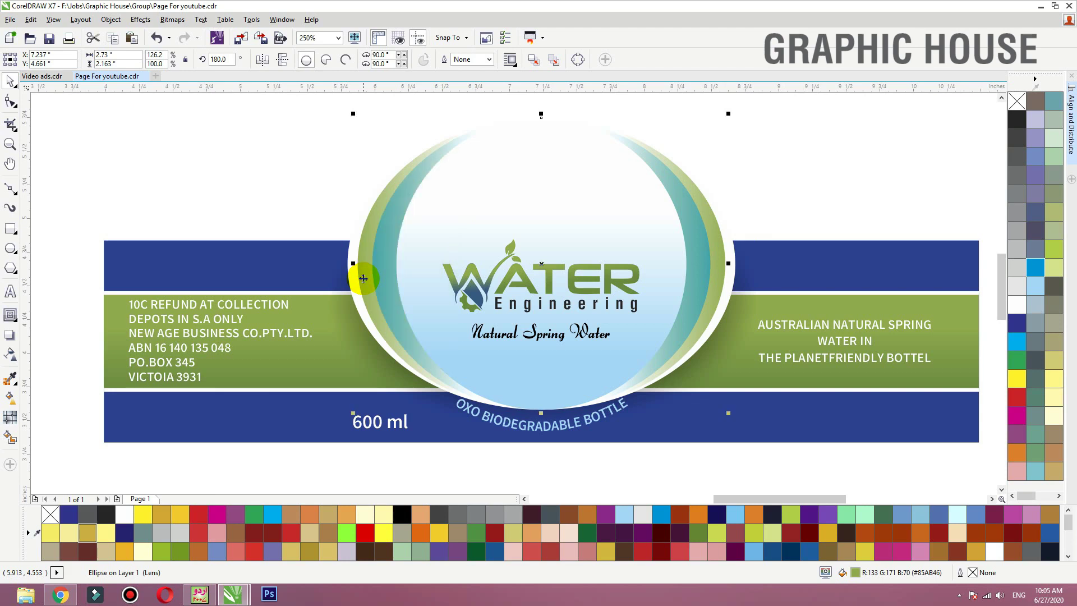
{"action": "left_click", "coordinate": [806, 180]}
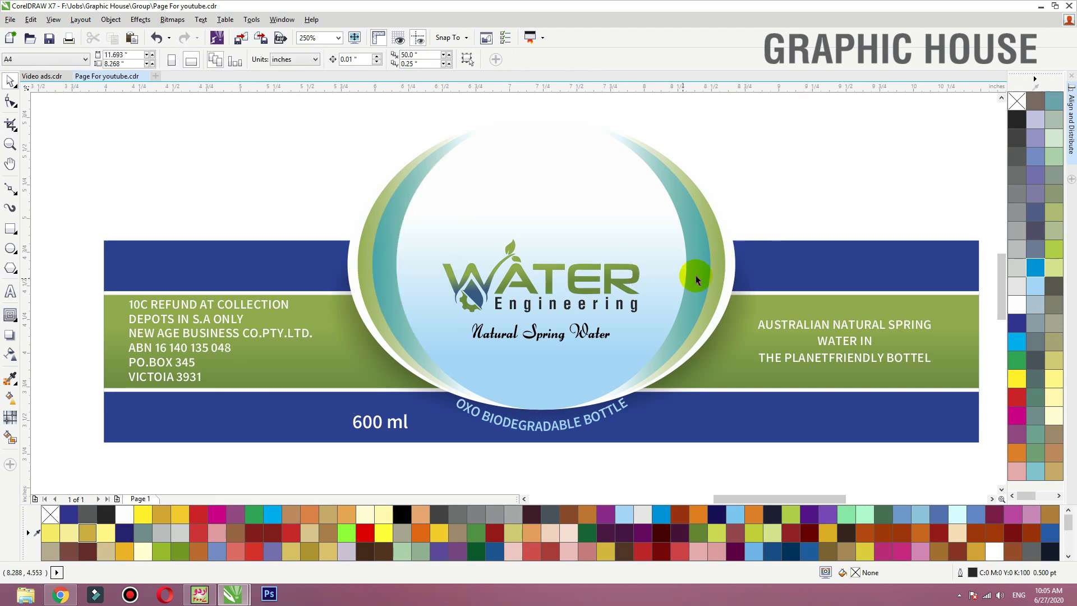
- Sample the dark blue of the label's bottom band and apply it to the faded blue ellipse left of the logo
{"action": "left_click_drag", "start_coordinate": [695, 276], "coordinate": [718, 224]}
{"action": "key", "text": "ctrl+z"}
{"action": "scroll", "coordinate": [743, 383], "scroll_direction": "down", "scroll_amount": 1}
{"action": "key", "text": "F2"}
{"action": "left_click_drag", "start_coordinate": [839, 247], "coordinate": [188, 478]}
{"action": "scroll", "coordinate": [538, 284], "scroll_direction": "down", "scroll_amount": 2}
{"action": "key", "text": "F2"}
{"action": "left_click_drag", "start_coordinate": [387, 359], "coordinate": [778, 165]}
{"action": "left_click", "coordinate": [8, 381]}
{"action": "left_click", "coordinate": [9, 381]}
{"action": "left_click", "coordinate": [325, 405]}
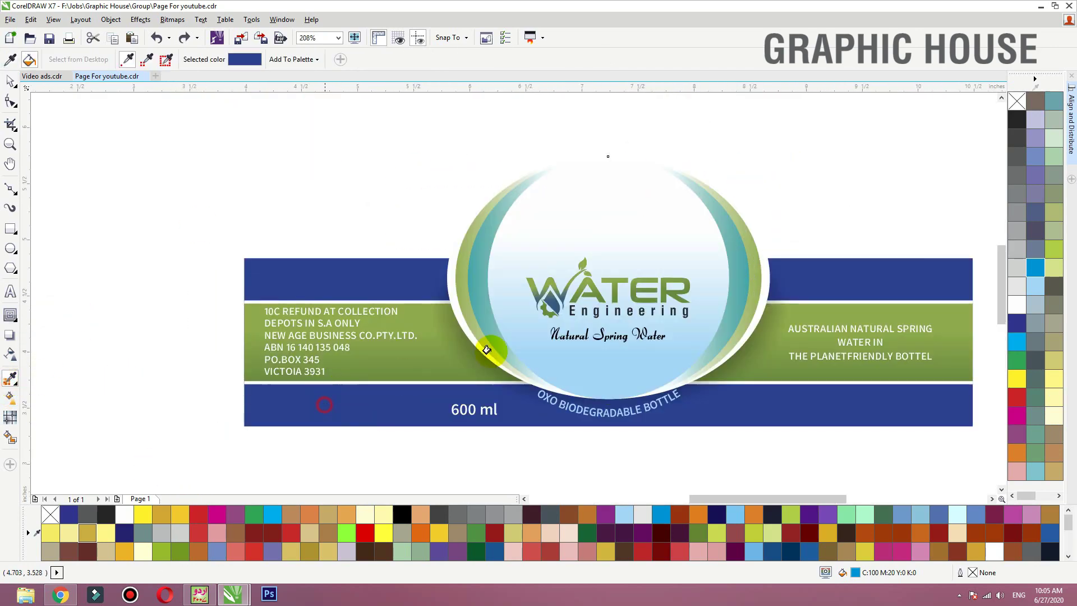
{"action": "left_click", "coordinate": [468, 279]}
{"action": "key", "text": "space"}
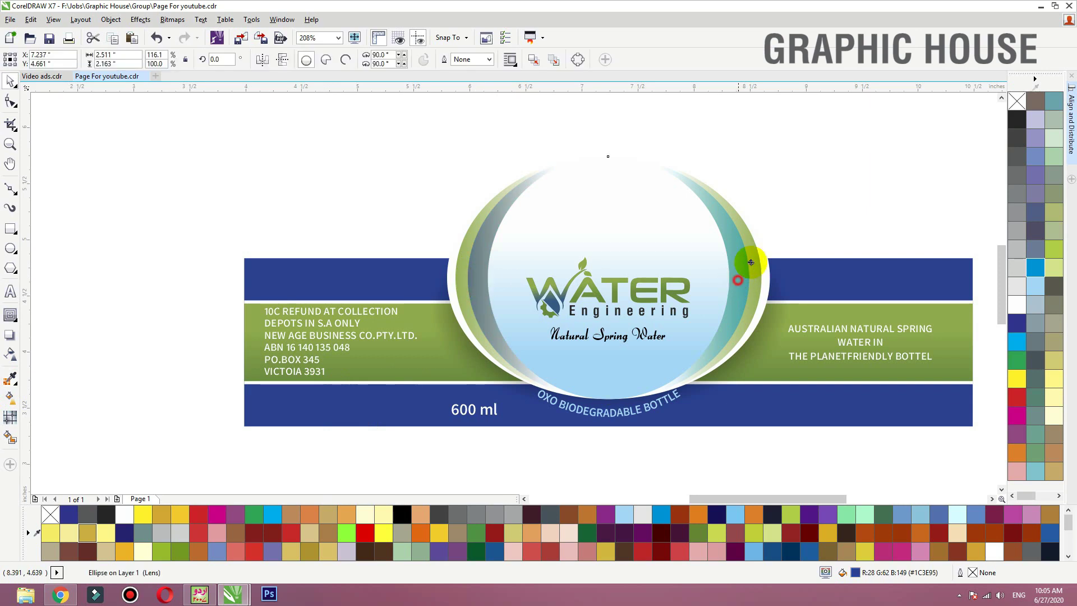
- Apply the sampled dark blue to the ellipse right of the logo and realign both blue ellipses on center
{"action": "left_click_drag", "start_coordinate": [493, 277], "coordinate": [423, 299]}
{"action": "key", "text": "space"}
{"action": "left_click", "coordinate": [738, 296]}
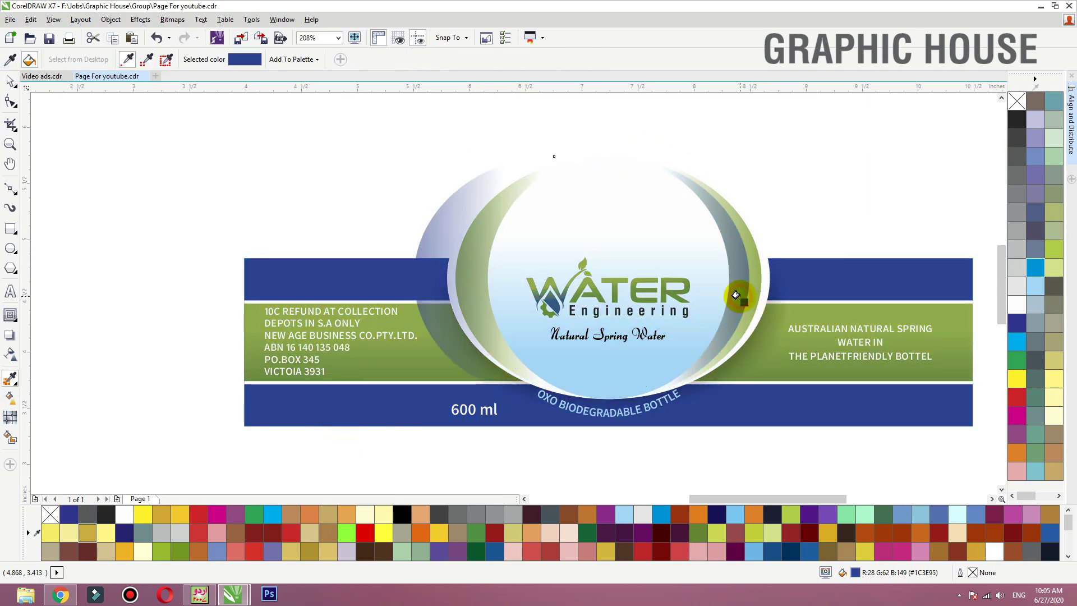
{"action": "key", "text": "space"}
{"action": "key", "text": "Delete"}
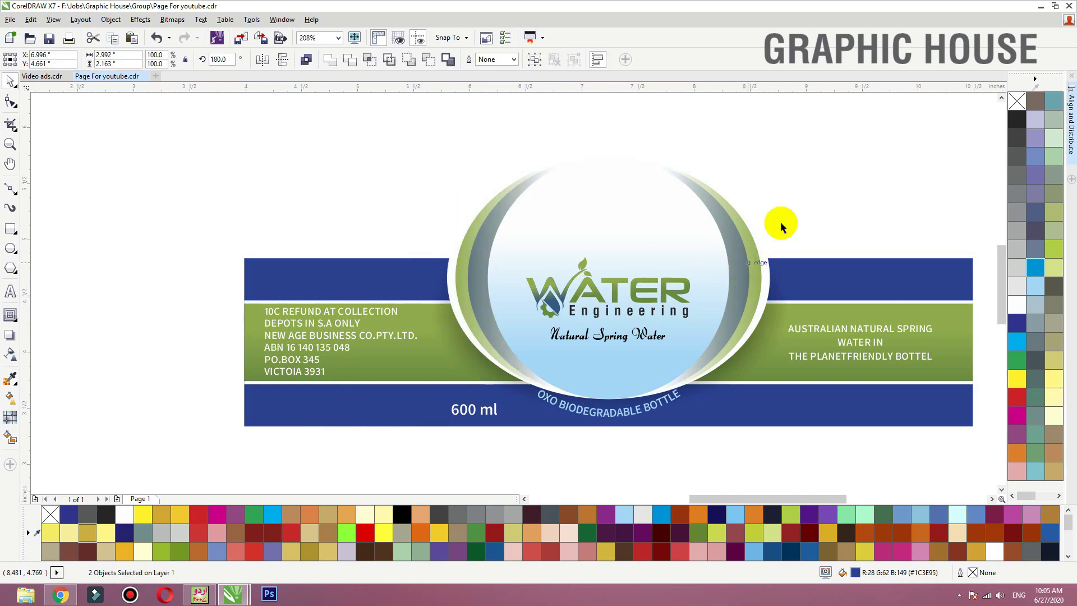
- Give the outer white ellipse a uniform transparency of 50
{"action": "scroll", "coordinate": [651, 330], "scroll_direction": "down", "scroll_amount": 1}
{"action": "key", "text": "F2"}
{"action": "left_click_drag", "start_coordinate": [798, 253], "coordinate": [458, 386]}
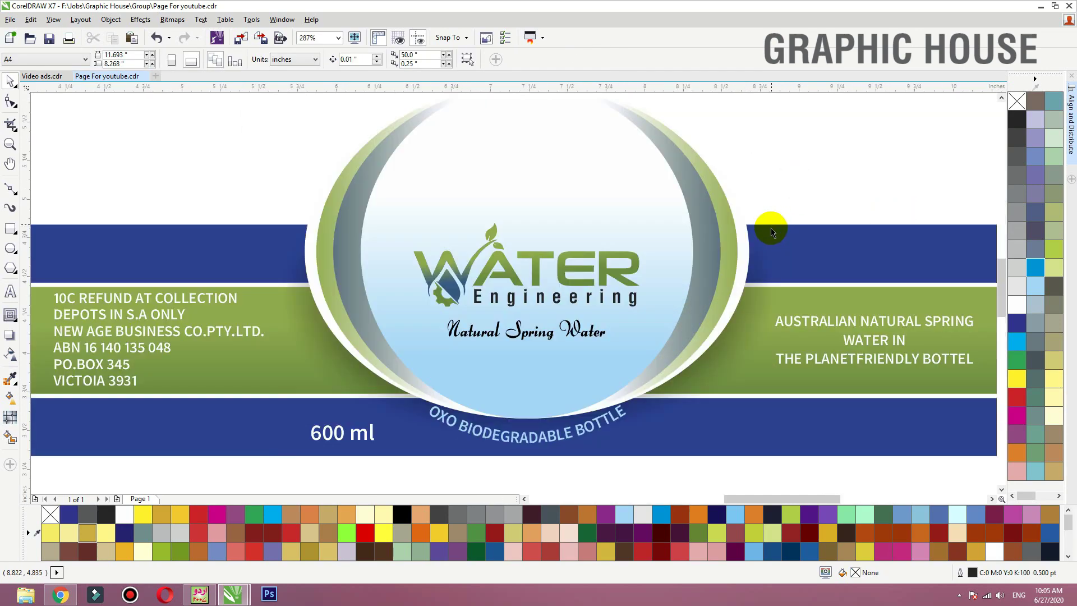
{"action": "left_click", "coordinate": [747, 246]}
{"action": "left_click", "coordinate": [749, 249]}
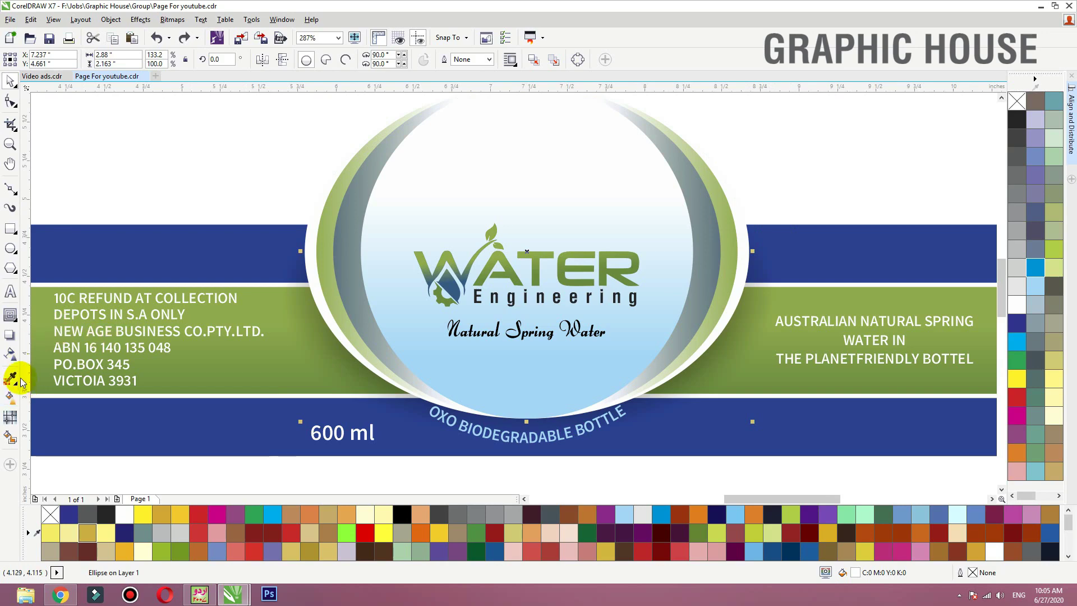
{"action": "left_click", "coordinate": [12, 357]}
{"action": "left_click", "coordinate": [30, 60]}
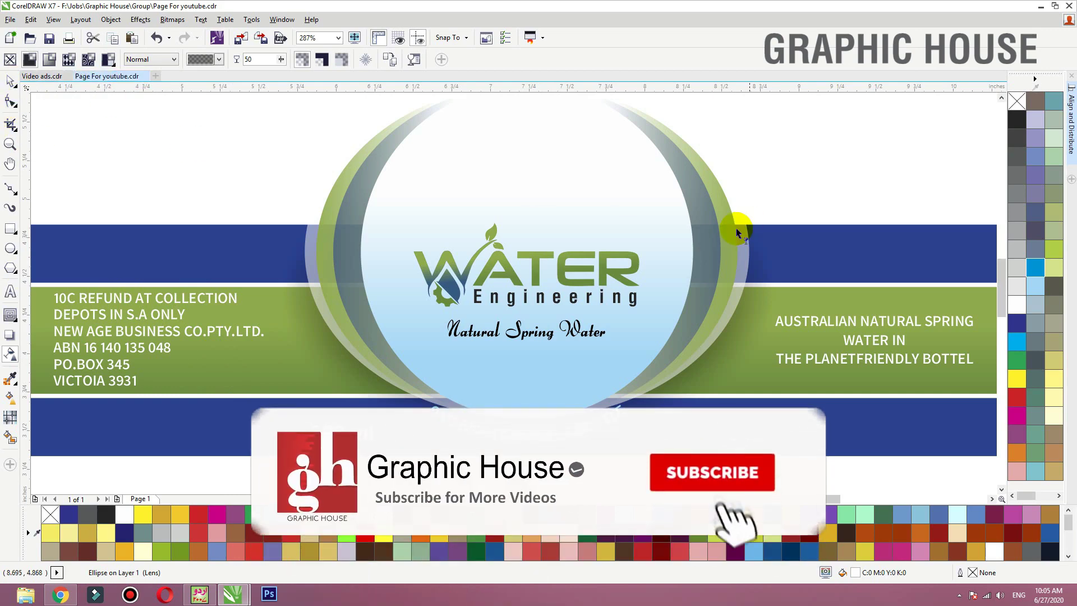
- Try a horizontal linear transparency on the outer white ellipse, fading from its right edge toward the logo
{"action": "left_click_drag", "start_coordinate": [743, 249], "coordinate": [664, 249]}
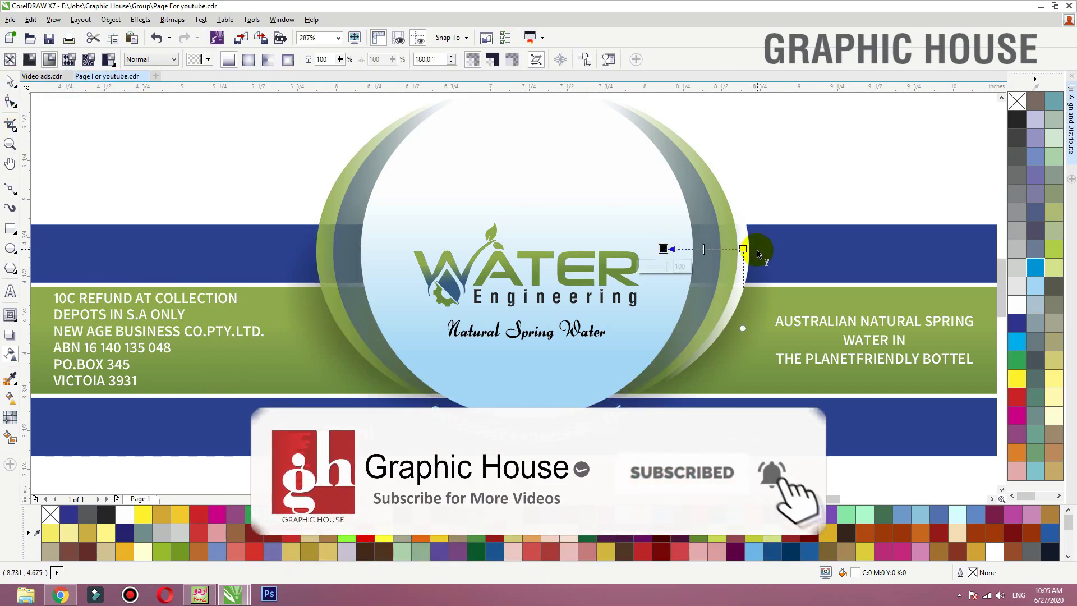
{"action": "left_click_drag", "start_coordinate": [744, 250], "coordinate": [770, 248]}
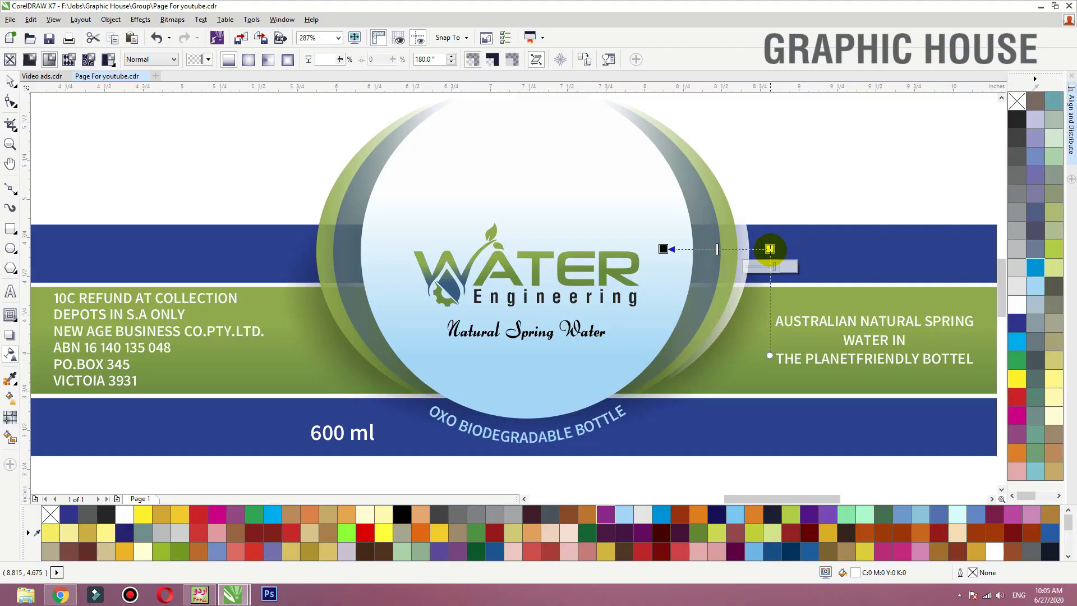
{"action": "left_click", "coordinate": [470, 275]}
{"action": "key", "text": "space"}
{"action": "left_click", "coordinate": [180, 160]}
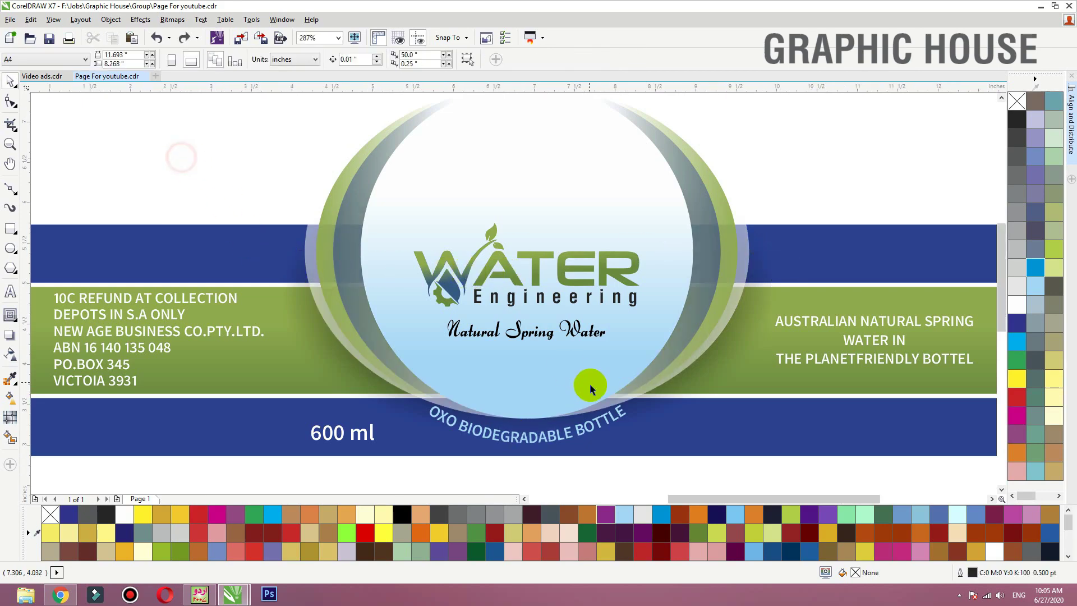
- Select the layered ellipses and the center circle and group them
{"action": "scroll", "coordinate": [587, 385], "scroll_direction": "down", "scroll_amount": 1}
{"action": "key", "text": "F2"}
{"action": "left_click_drag", "start_coordinate": [803, 180], "coordinate": [284, 481]}
{"action": "left_click_drag", "start_coordinate": [730, 154], "coordinate": [398, 221]}
{"action": "left_click_drag", "start_coordinate": [603, 219], "coordinate": [589, 195]}
{"action": "key", "text": "ctrl+g"}
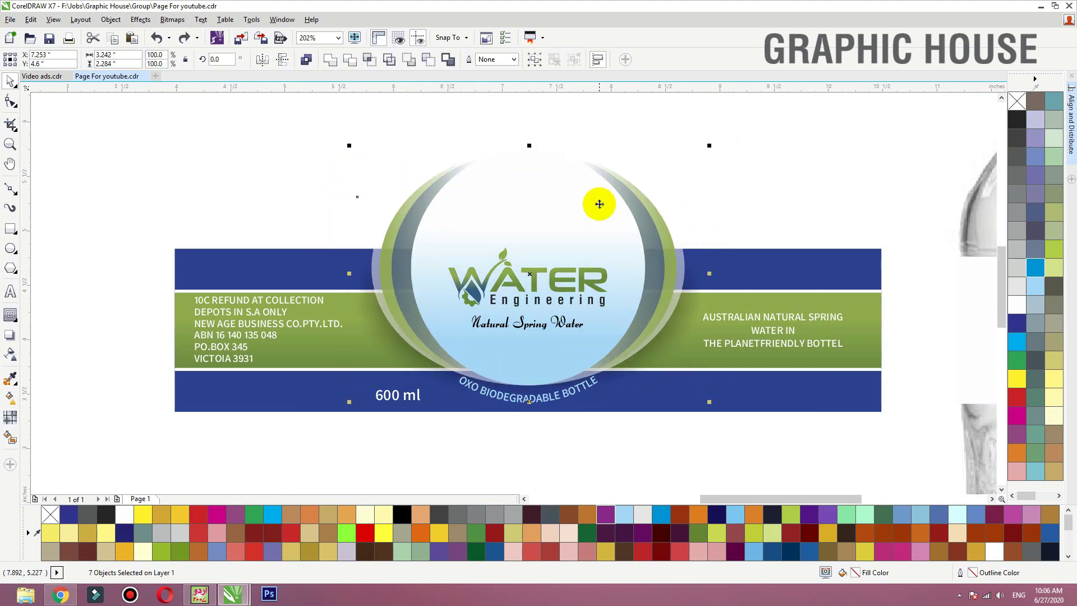
- PowerClip the ellipse group inside the label's 6.5 by 1.5 inch dark blue rectangle
{"action": "right_click", "coordinate": [600, 206]}
{"action": "left_click", "coordinate": [651, 213]}
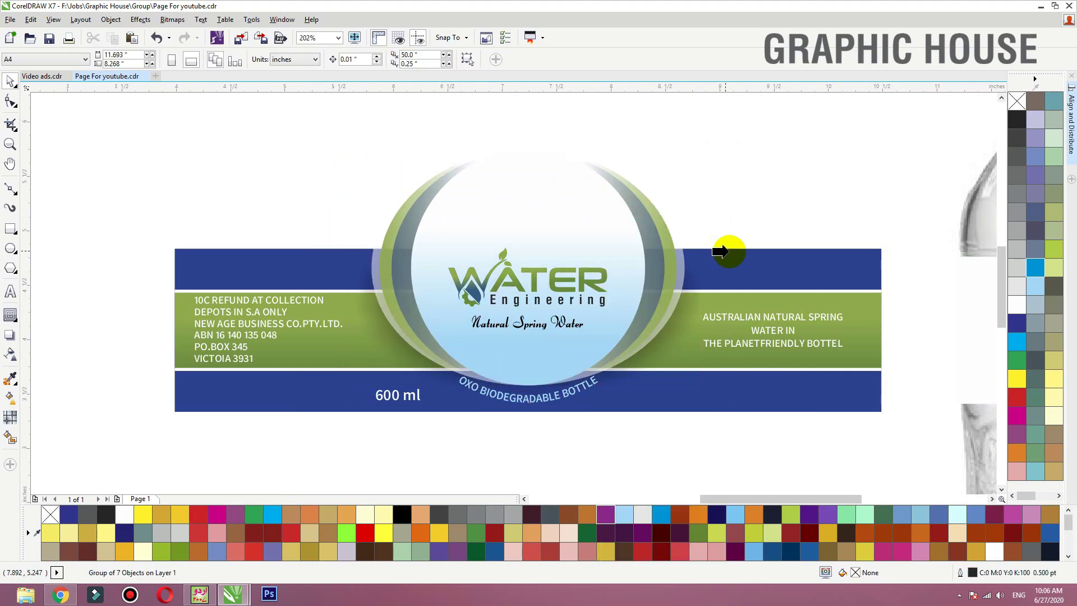
{"action": "left_click", "coordinate": [731, 251]}
{"action": "key", "text": "shift+F2"}
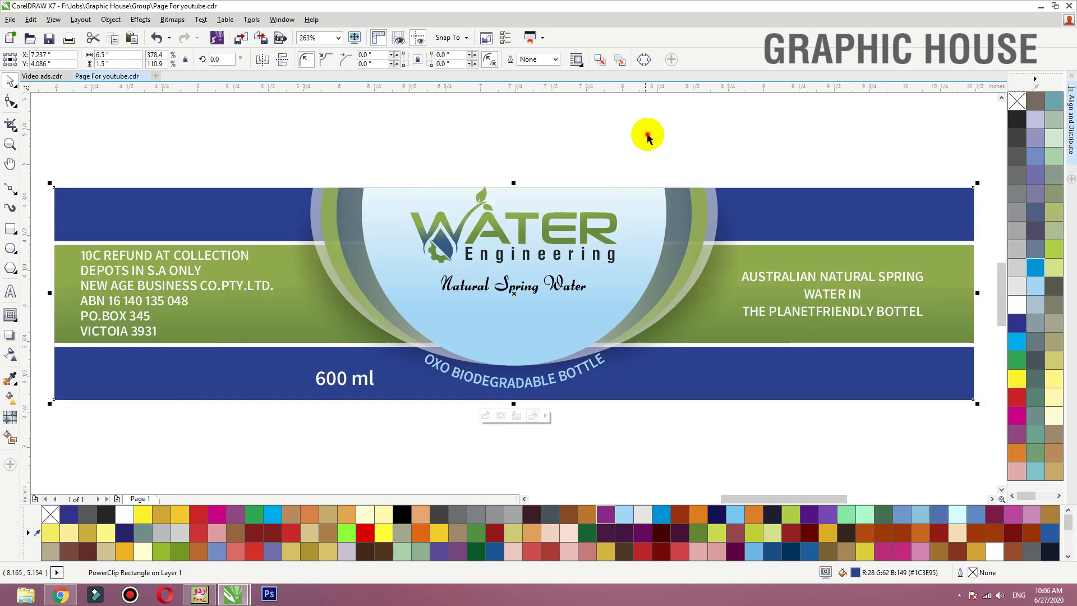
- Nudge the Water Engineering logo and the Natural Spring Water tagline slightly down within the center circle
{"action": "left_click_drag", "start_coordinate": [677, 136], "coordinate": [356, 269]}
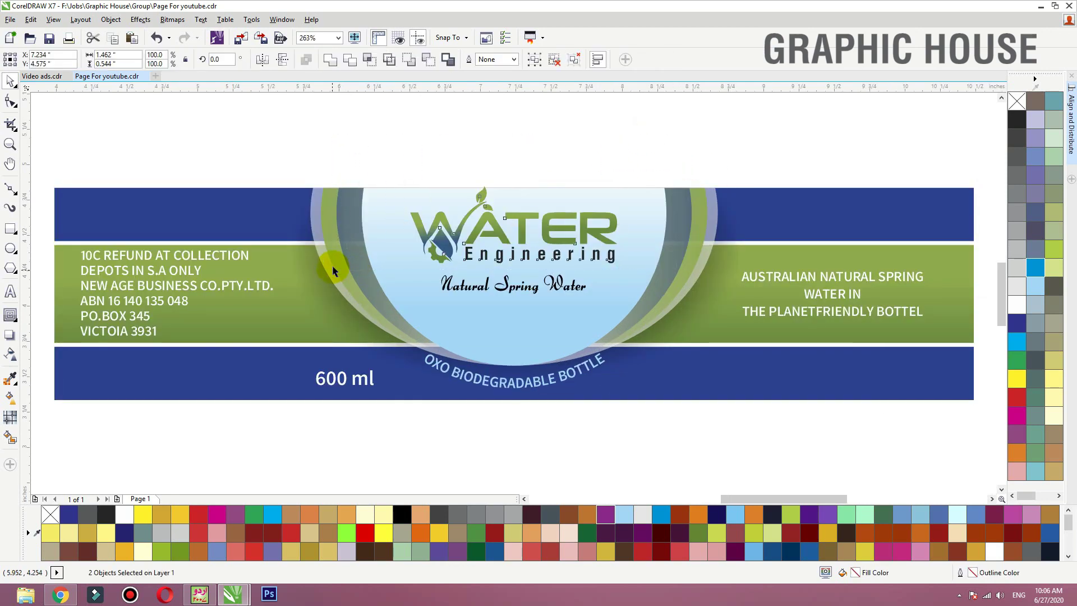
{"action": "left_click_drag", "start_coordinate": [344, 166], "coordinate": [645, 307]}
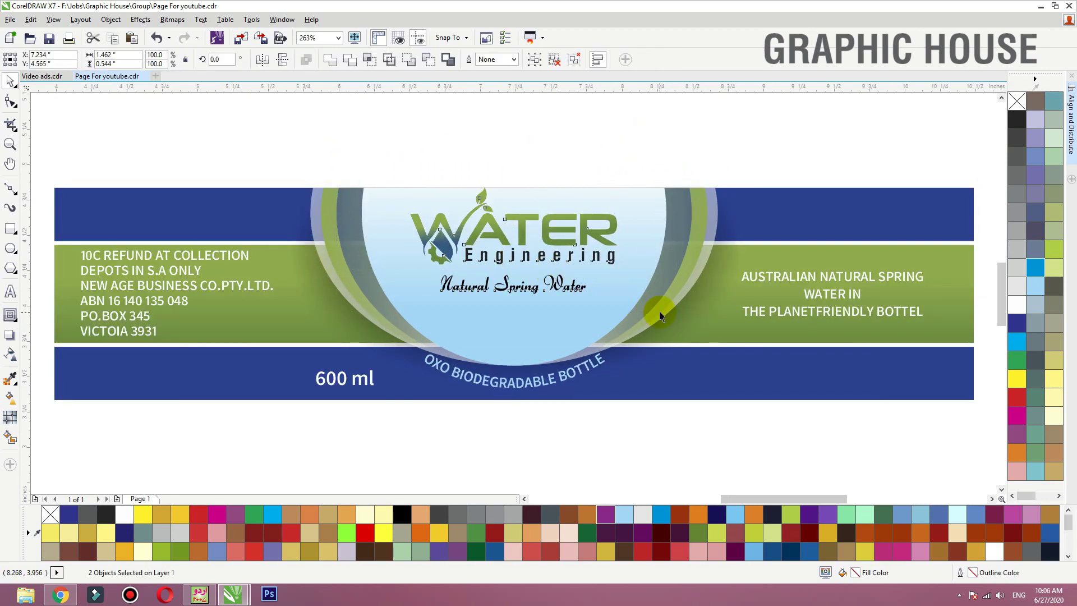
{"action": "key", "text": "Down"}
{"action": "key", "text": "Down"}
{"action": "key", "text": "Down"}
{"action": "key", "text": "Down"}
{"action": "key", "text": "Down"}
{"action": "key", "text": "Down"}
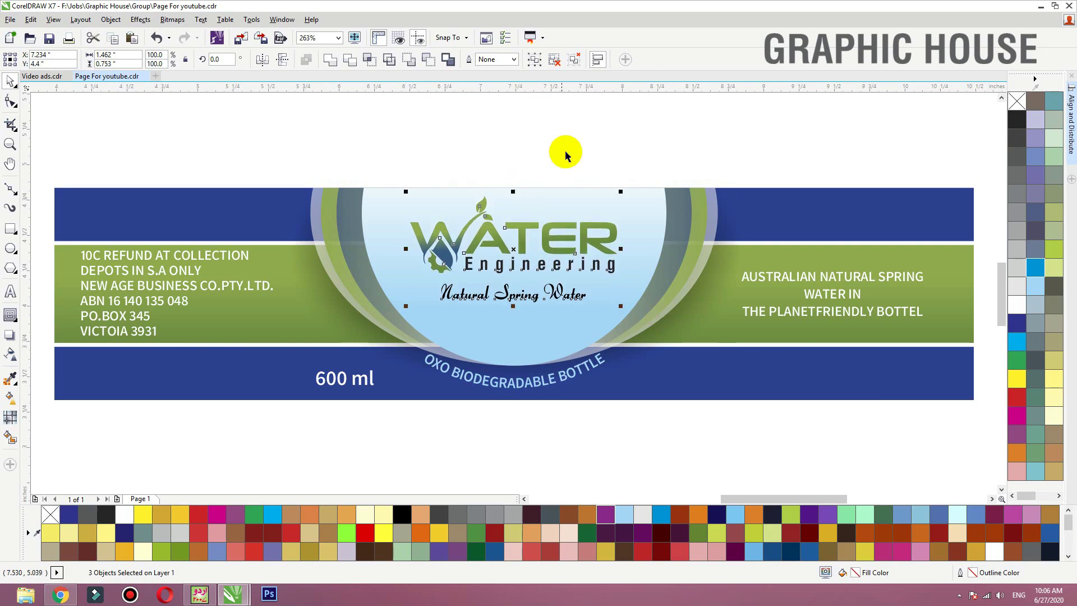
{"action": "left_click", "coordinate": [570, 140]}
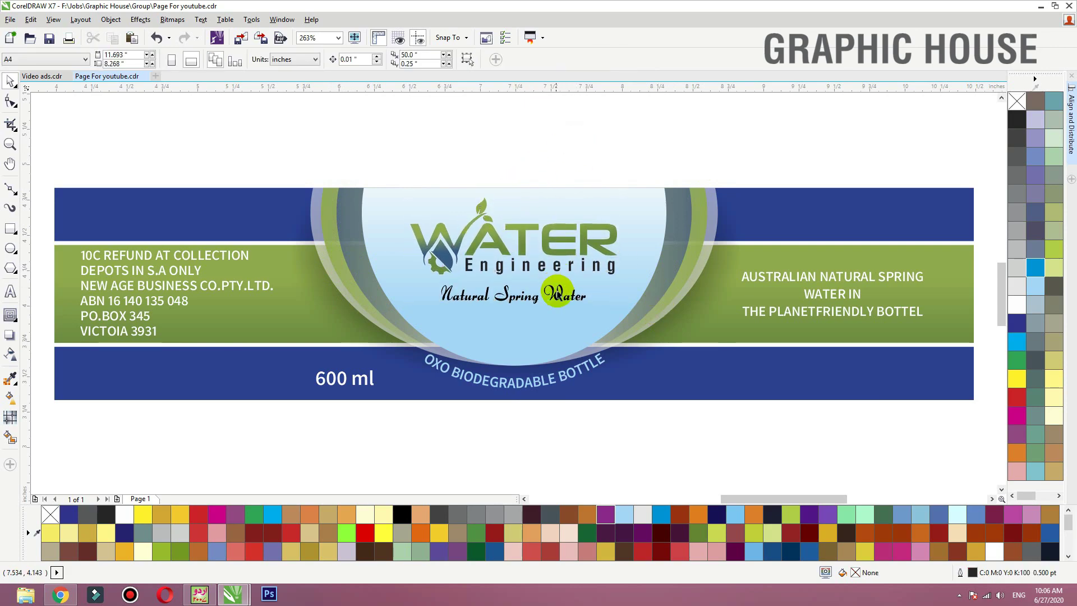
- Move the Natural Spring Water tagline to the right so it sits under the word Engineering
{"action": "left_click_drag", "start_coordinate": [558, 293], "coordinate": [580, 292]}
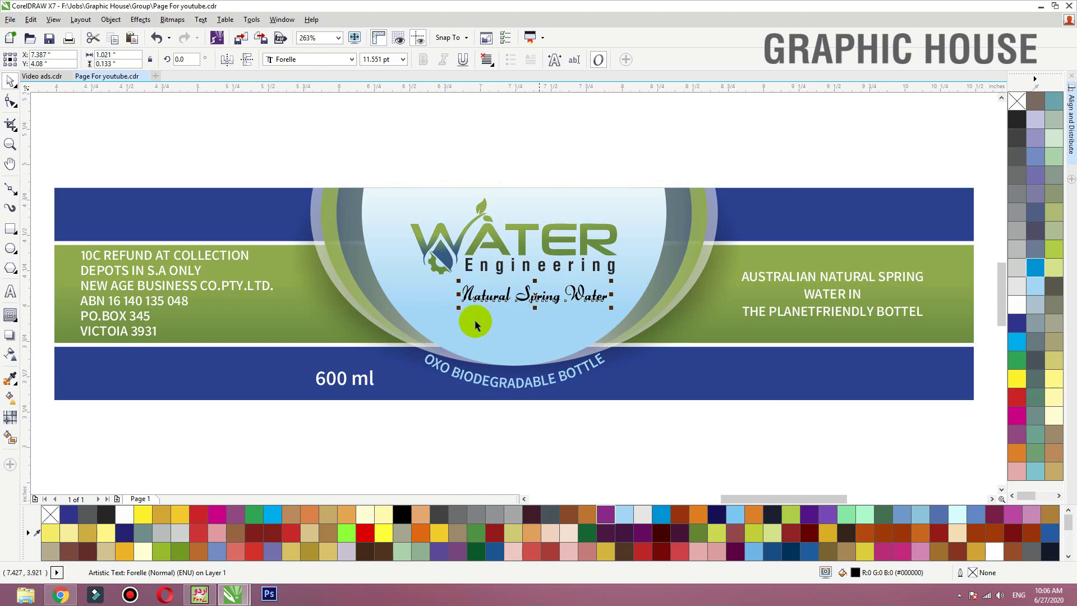
{"action": "left_click", "coordinate": [183, 289]}
{"action": "left_click", "coordinate": [262, 378]}
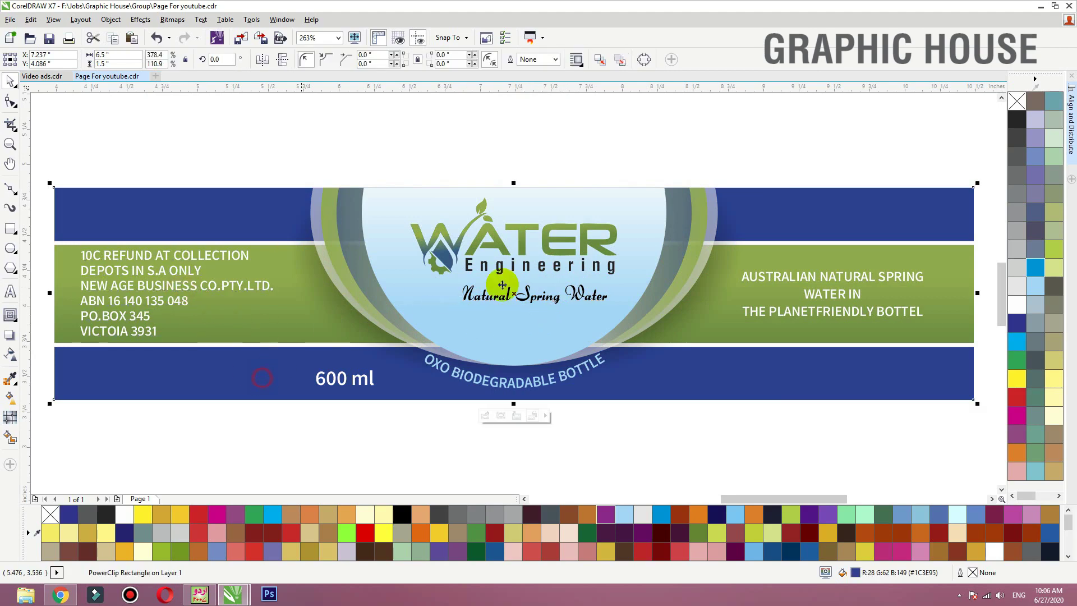
- Examine the label's layout up close and as a whole, checking the ellipses, logo and text placement
{"action": "scroll", "coordinate": [502, 284], "scroll_direction": "down", "scroll_amount": 2}
{"action": "left_click", "coordinate": [327, 203]}
{"action": "scroll", "coordinate": [312, 316], "scroll_direction": "down", "scroll_amount": 1}
{"action": "key", "text": "F2"}
{"action": "left_click_drag", "start_coordinate": [267, 266], "coordinate": [564, 359]}
{"action": "scroll", "coordinate": [396, 329], "scroll_direction": "down", "scroll_amount": 3}
{"action": "left_click_drag", "start_coordinate": [190, 254], "coordinate": [67, 429]}
{"action": "left_click", "coordinate": [233, 207]}
{"action": "left_click_drag", "start_coordinate": [233, 207], "coordinate": [620, 329]}
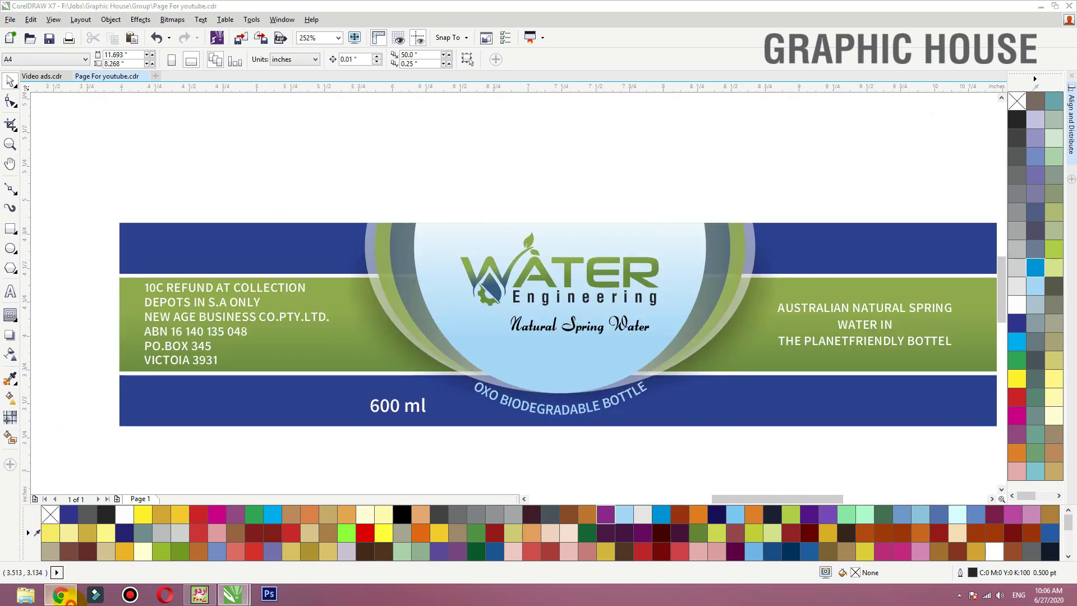
- Switch to Chrome, search Google for "water wallpaper" and show the image results
{"action": "left_click", "coordinate": [60, 594]}
{"action": "left_click", "coordinate": [286, 7]}
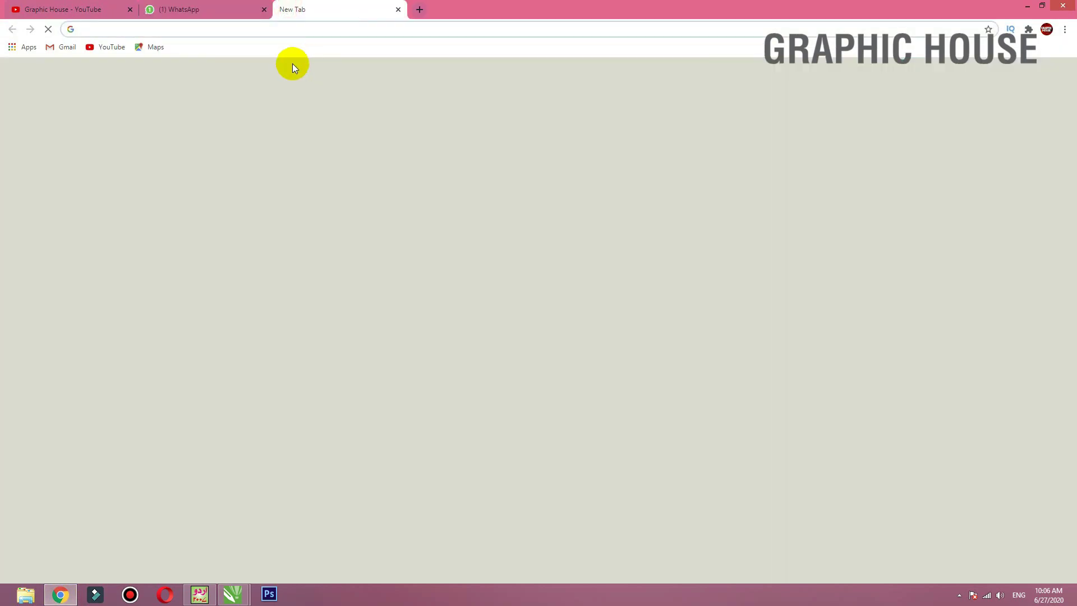
{"action": "type", "text": "wa"}
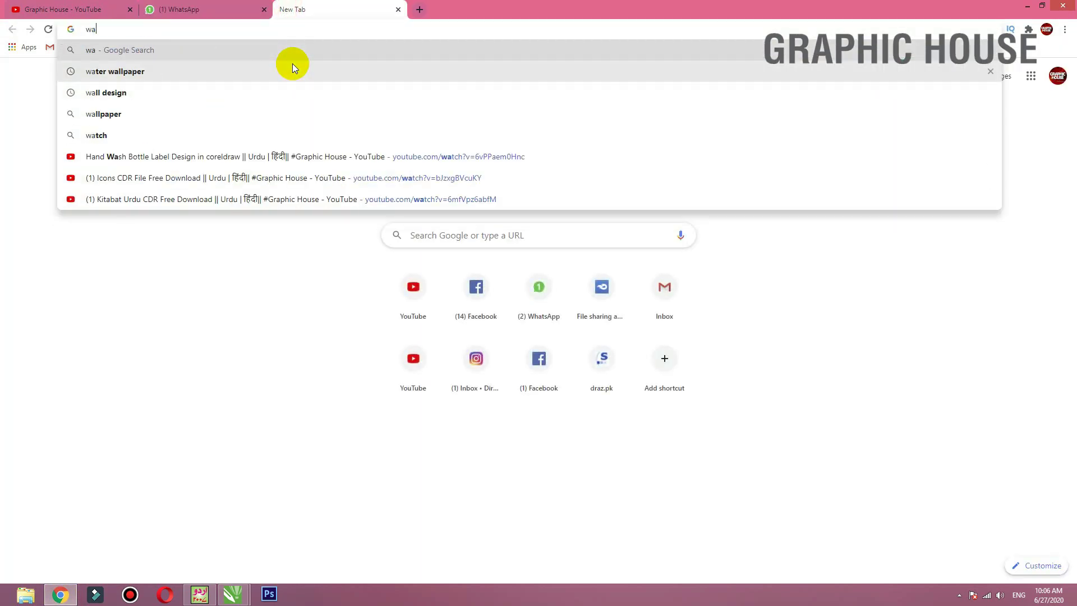
{"action": "type", "text": "ter "}
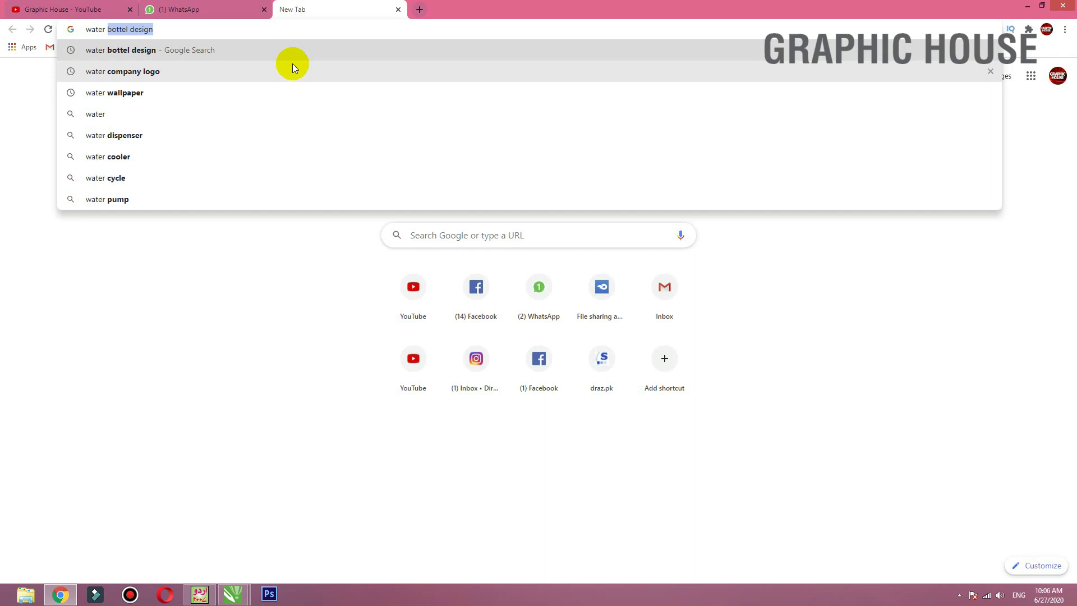
{"action": "type", "text": "wall"}
{"action": "key", "text": "Return"}
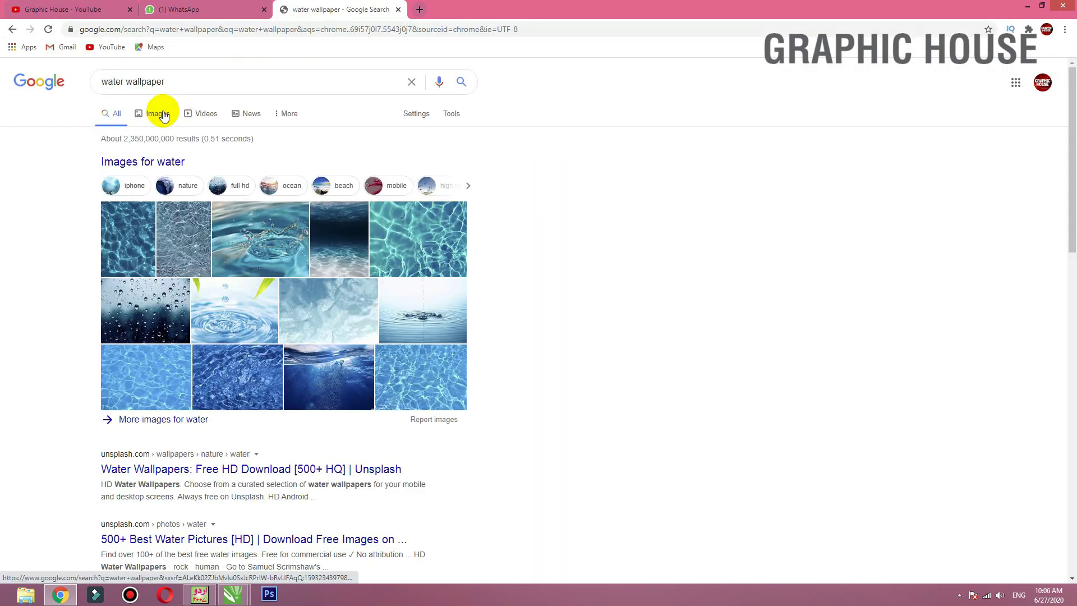
{"action": "left_click", "coordinate": [162, 114]}
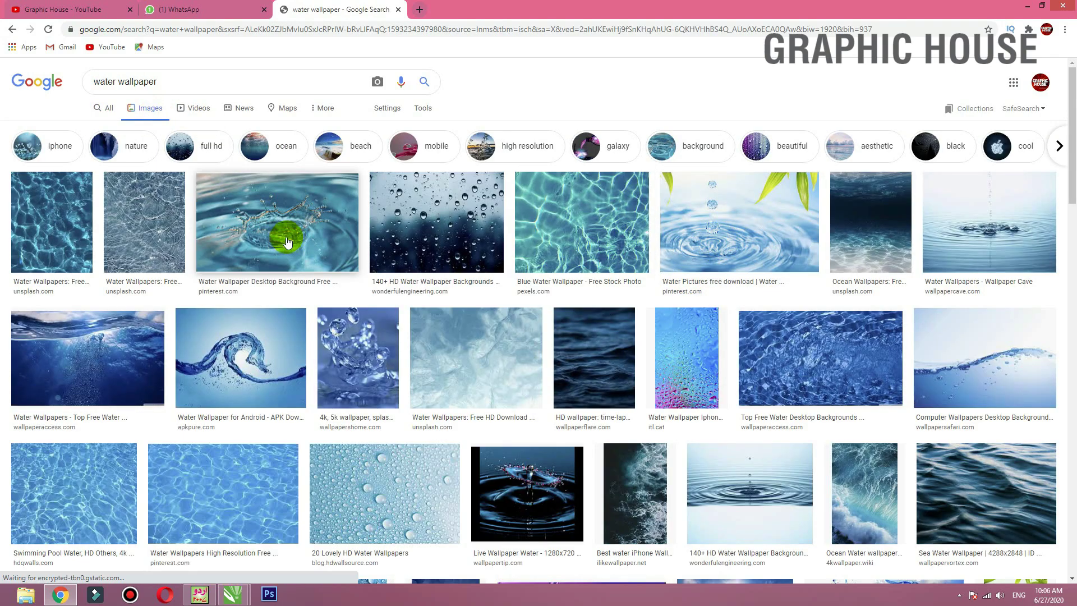
- Browse the water wallpaper images and open the light blue ripple picture with green leaves
{"action": "scroll", "coordinate": [254, 239], "scroll_direction": "down", "scroll_amount": 5}
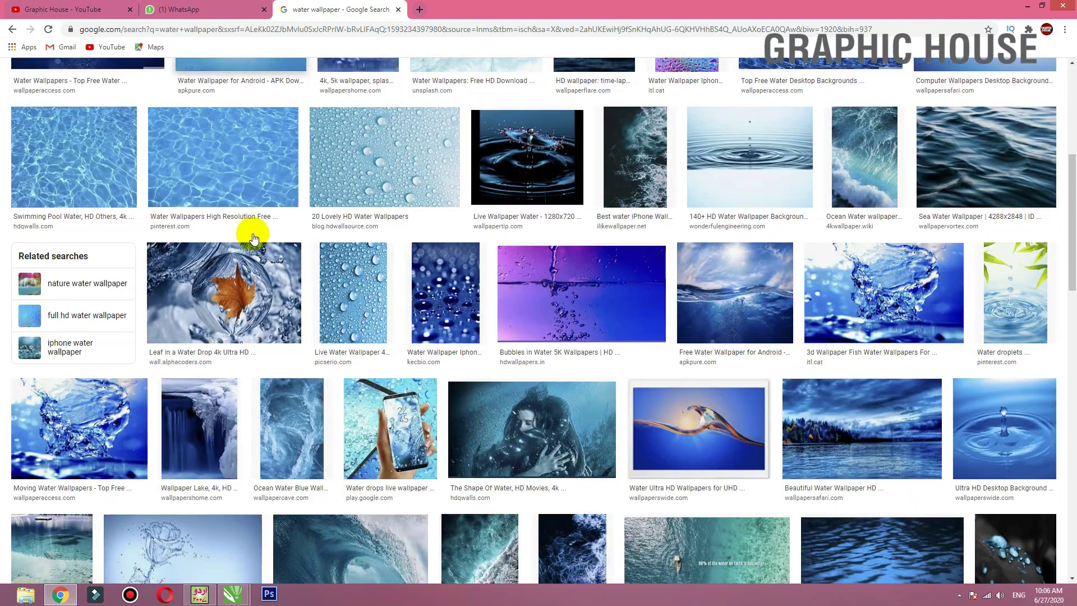
{"action": "scroll", "coordinate": [254, 231], "scroll_direction": "down", "scroll_amount": 6}
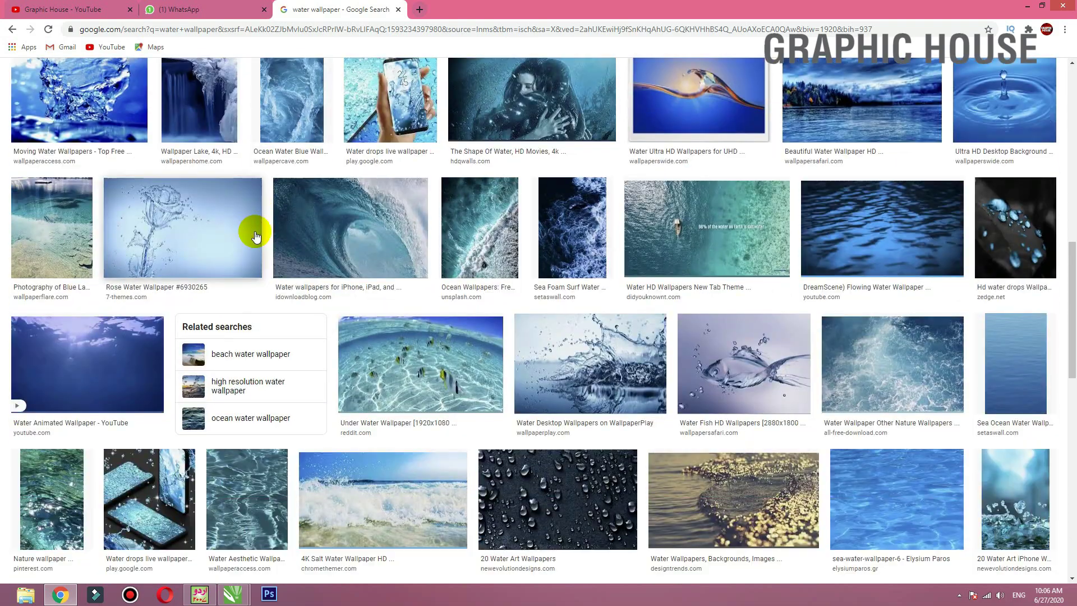
{"action": "scroll", "coordinate": [257, 233], "scroll_direction": "down", "scroll_amount": 5}
{"action": "scroll", "coordinate": [251, 228], "scroll_direction": "up", "scroll_amount": 14}
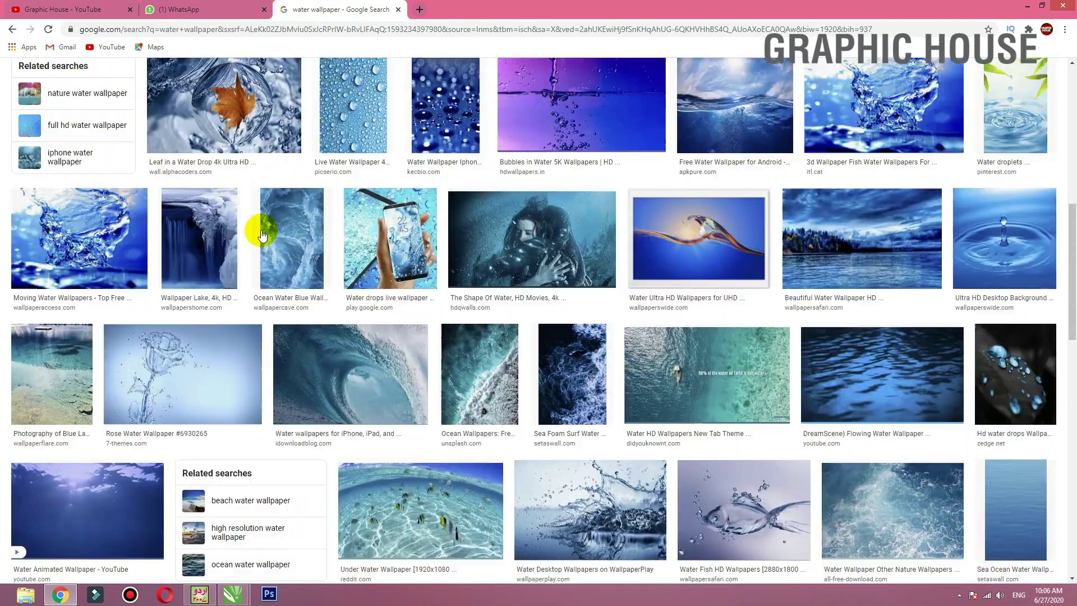
{"action": "scroll", "coordinate": [848, 232], "scroll_direction": "up", "scroll_amount": 2}
{"action": "left_click", "coordinate": [724, 224]}
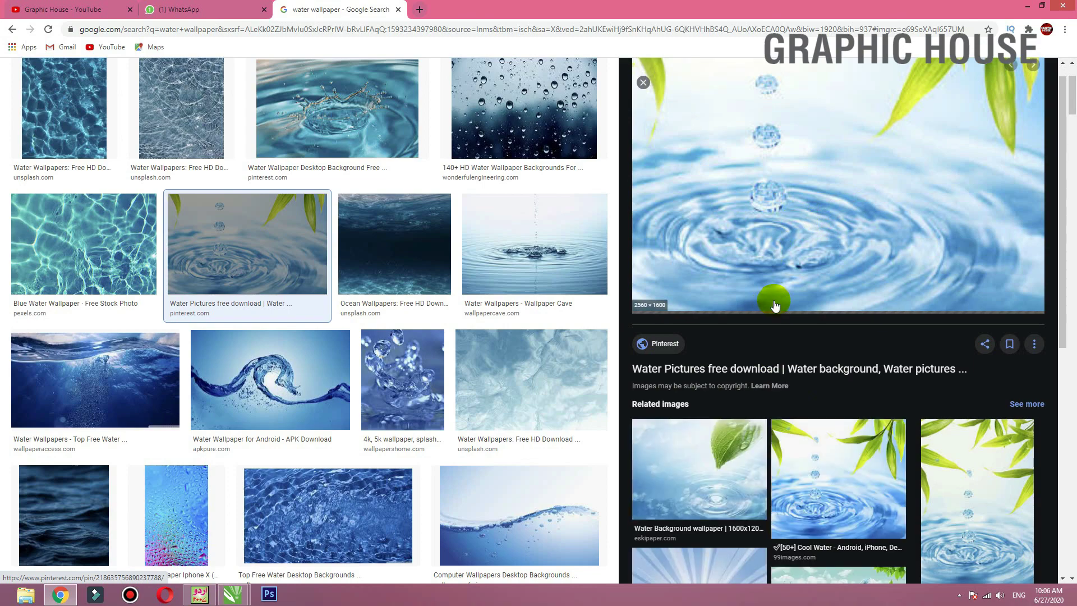
- Find the blue picture of a drop falling above ripples among the related images and copy it
{"action": "scroll", "coordinate": [776, 300], "scroll_direction": "down", "scroll_amount": 4}
{"action": "scroll", "coordinate": [776, 300], "scroll_direction": "down", "scroll_amount": 4}
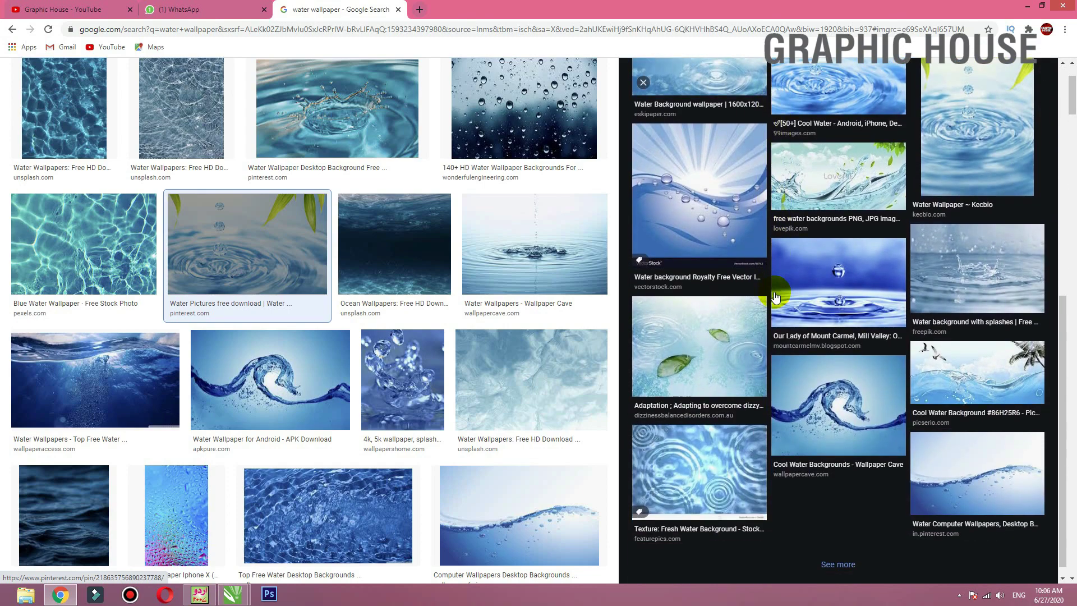
{"action": "left_click", "coordinate": [819, 294]}
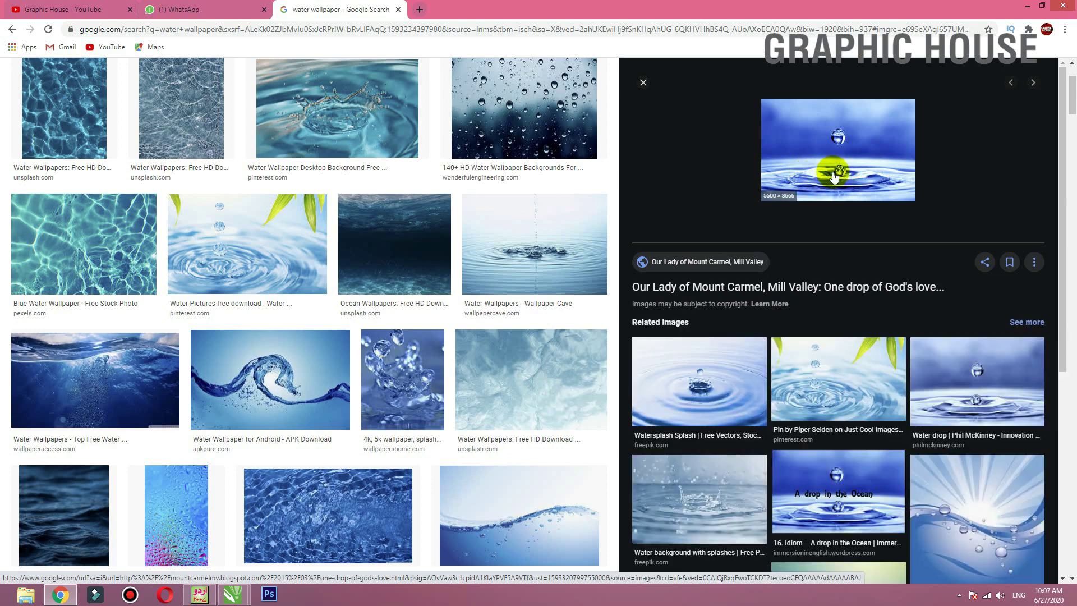
{"action": "left_click", "coordinate": [983, 387]}
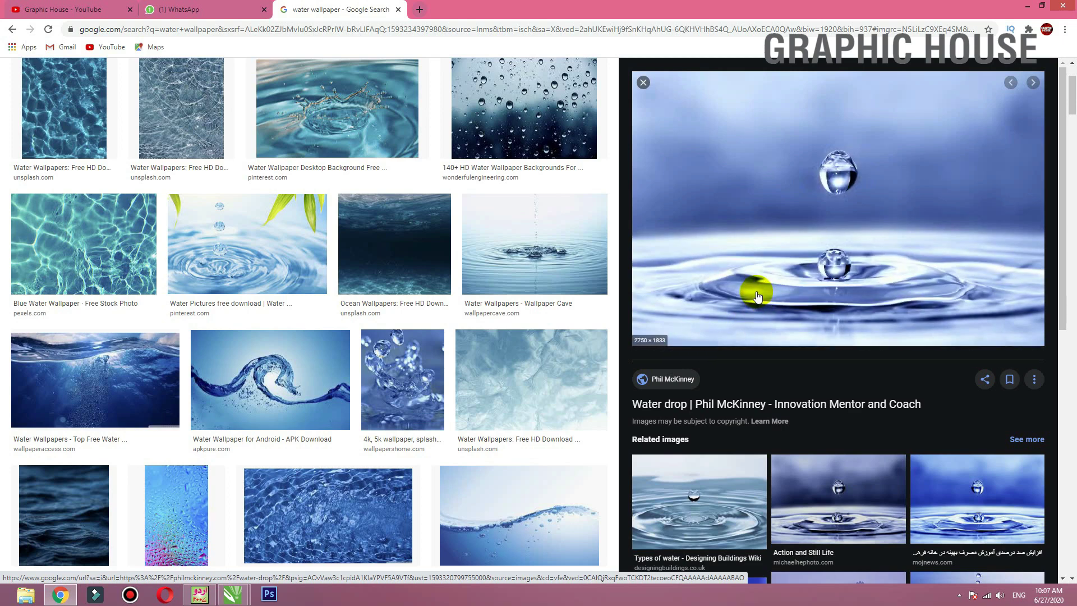
{"action": "right_click", "coordinate": [819, 252]}
{"action": "left_click", "coordinate": [839, 366]}
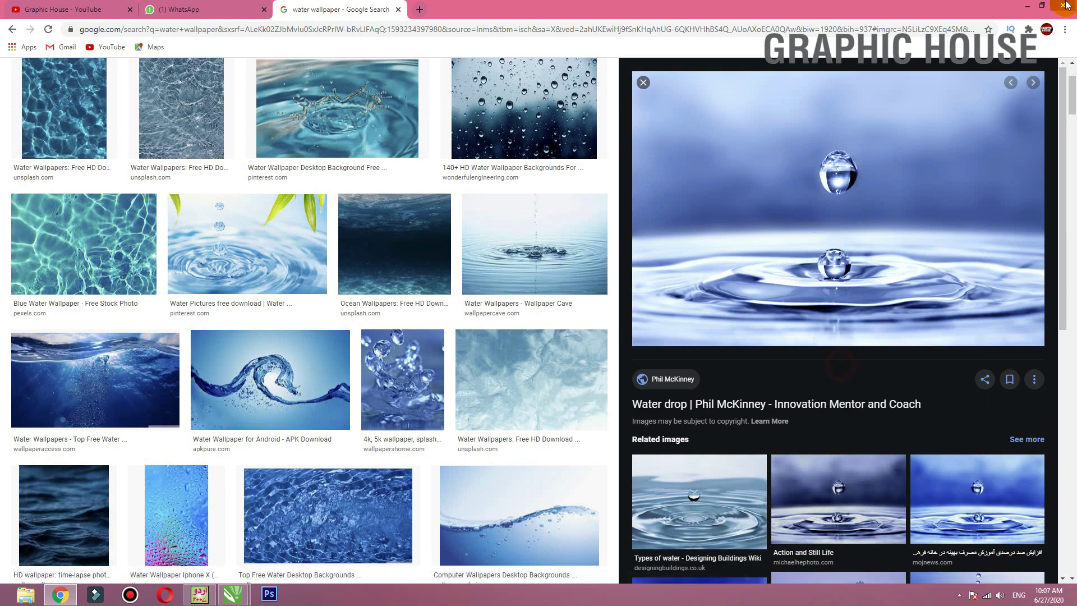
- Return to CorelDRAW, paste the water drop picture and scale it to 7.8%, placing it above the label
{"action": "left_click", "coordinate": [1032, 7]}
{"action": "right_click", "coordinate": [624, 138]}
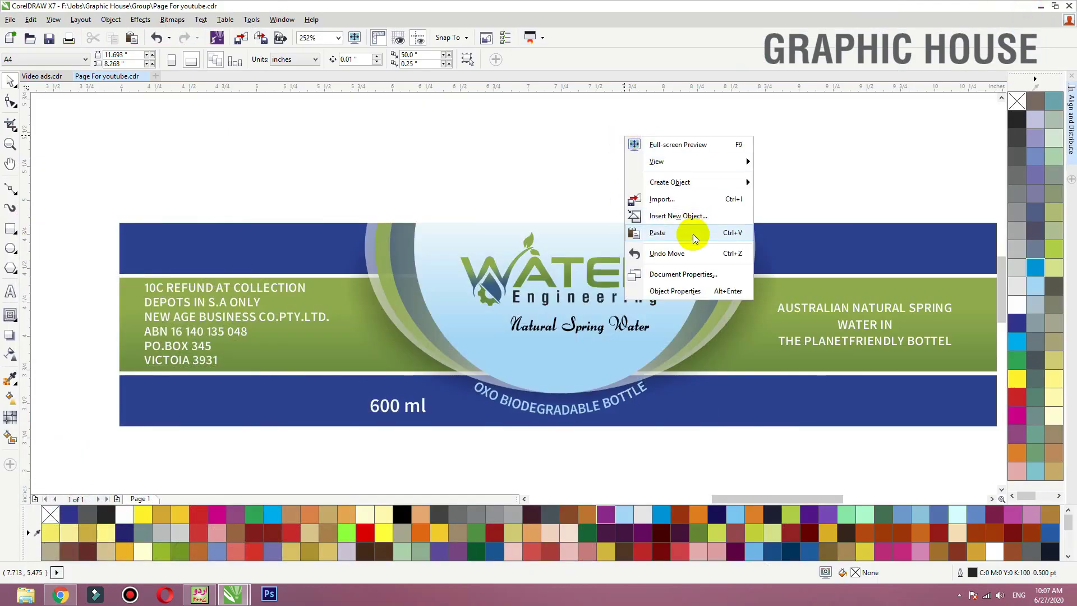
{"action": "left_click", "coordinate": [678, 237]}
{"action": "key", "text": "shift+F2"}
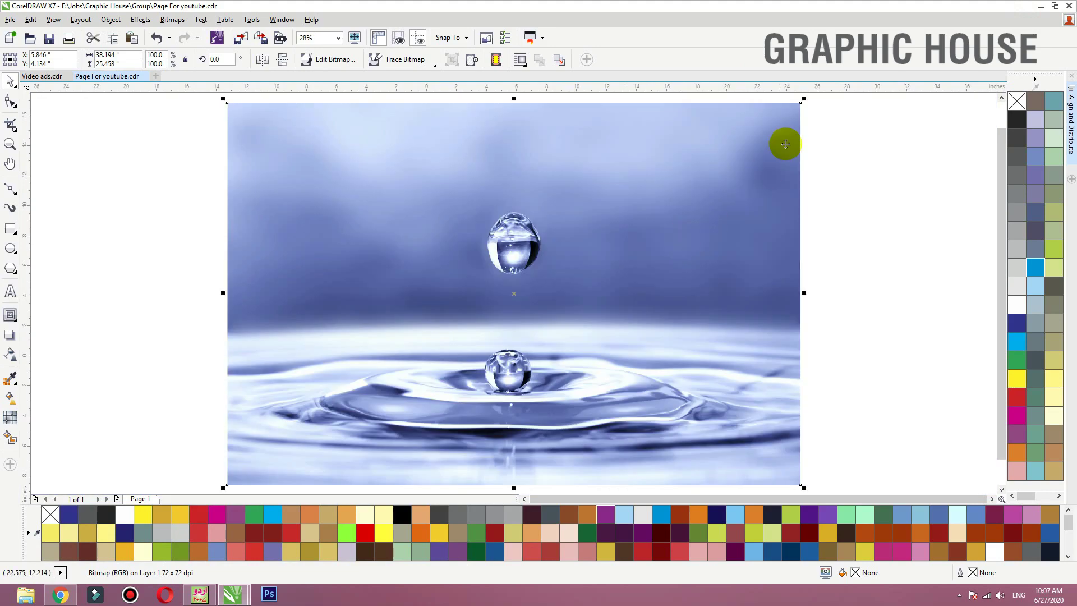
{"action": "left_click_drag", "start_coordinate": [808, 101], "coordinate": [539, 258]}
{"action": "key", "text": "F2"}
{"action": "left_click_drag", "start_coordinate": [574, 262], "coordinate": [482, 335]}
{"action": "left_click_drag", "start_coordinate": [562, 180], "coordinate": [609, 154]}
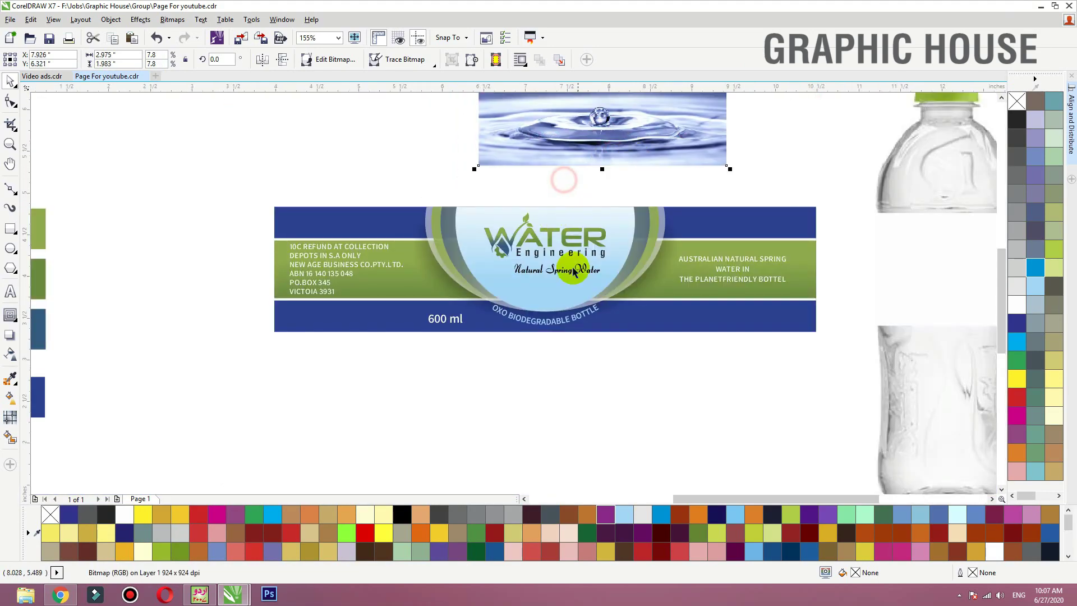
- PowerClip the picture inside the label rectangle, open the clip's contents and move the picture up and right, mostly clear of the circle
{"action": "left_click", "coordinate": [573, 272]}
{"action": "left_click", "coordinate": [640, 125]}
{"action": "right_click", "coordinate": [641, 126]}
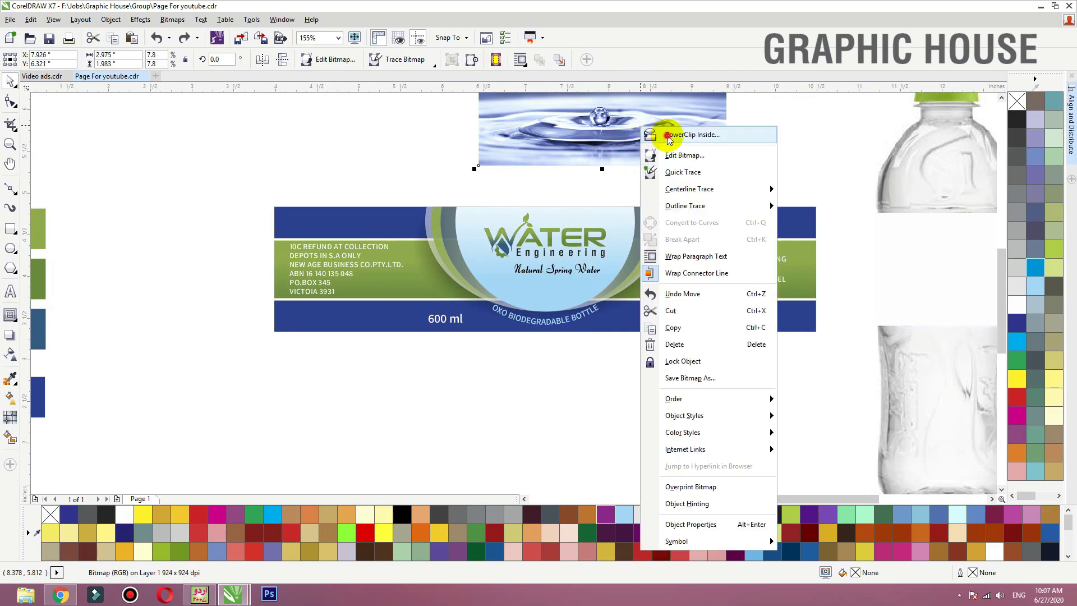
{"action": "left_click", "coordinate": [651, 135]}
{"action": "left_click", "coordinate": [694, 207]}
{"action": "left_click", "coordinate": [695, 207], "text": "ctrl"}
{"action": "left_click_drag", "start_coordinate": [603, 306], "coordinate": [818, 161]}
- PowerClip the water drop picture inside the light blue center circle and open that circle's contents for editing
{"action": "left_click_drag", "start_coordinate": [555, 248], "coordinate": [515, 242]}
{"action": "key", "text": "ctrl+z"}
{"action": "left_click", "coordinate": [367, 63]}
{"action": "left_click", "coordinate": [331, 115]}
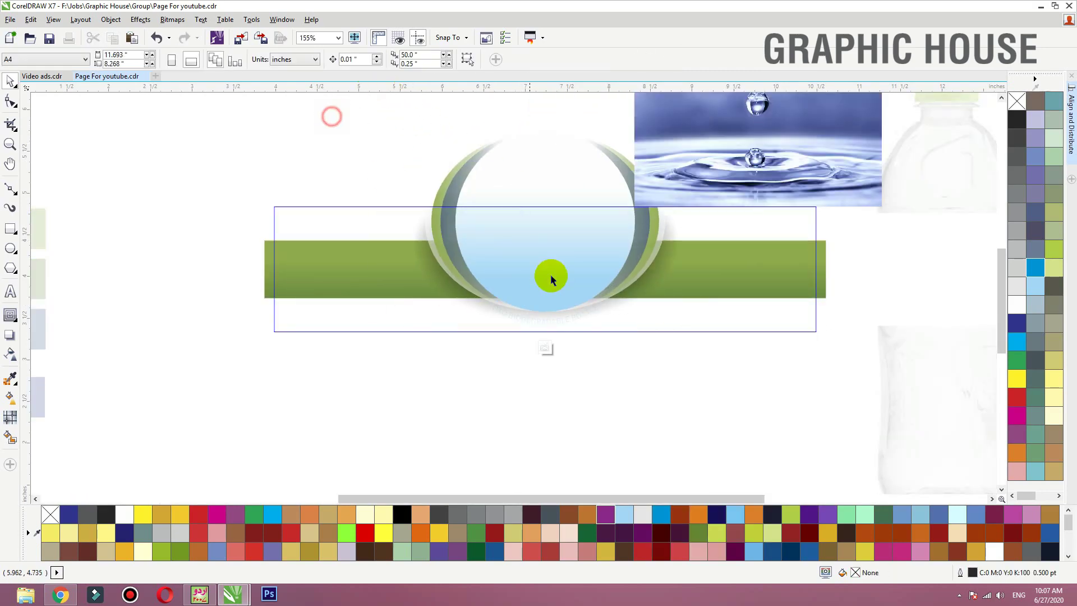
{"action": "left_click_drag", "start_coordinate": [551, 275], "coordinate": [536, 258]}
{"action": "left_click", "coordinate": [765, 108]}
{"action": "right_click", "coordinate": [765, 108]}
{"action": "left_click", "coordinate": [774, 127]}
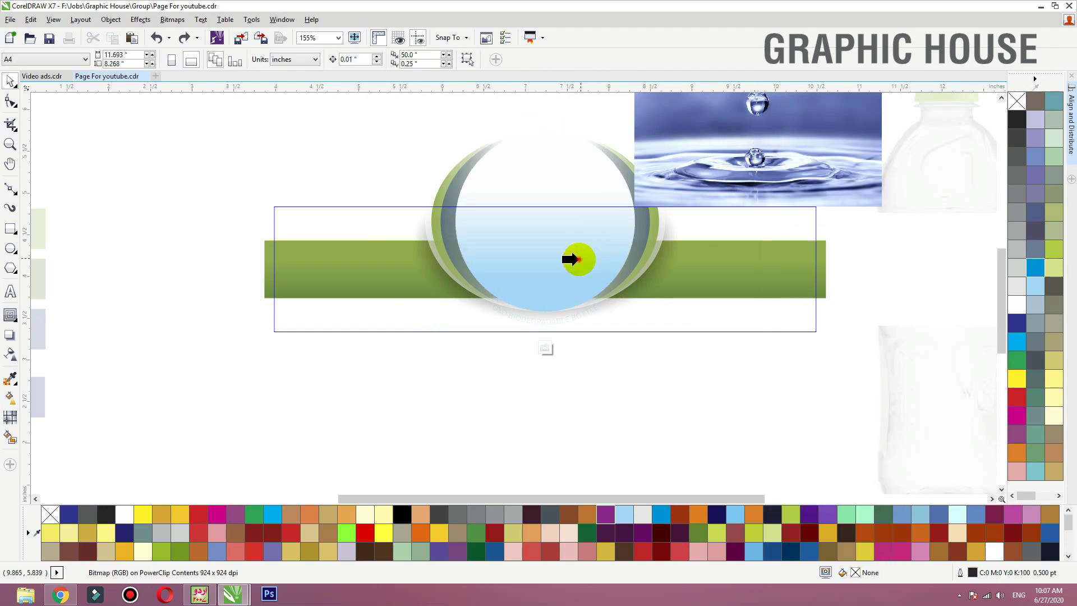
{"action": "left_click", "coordinate": [579, 259]}
{"action": "left_click", "coordinate": [579, 259], "text": "ctrl"}
- Shrink the picture to roughly the circle's width, shift it toward the circle's lower edge and finish editing the clips
{"action": "left_click", "coordinate": [578, 250]}
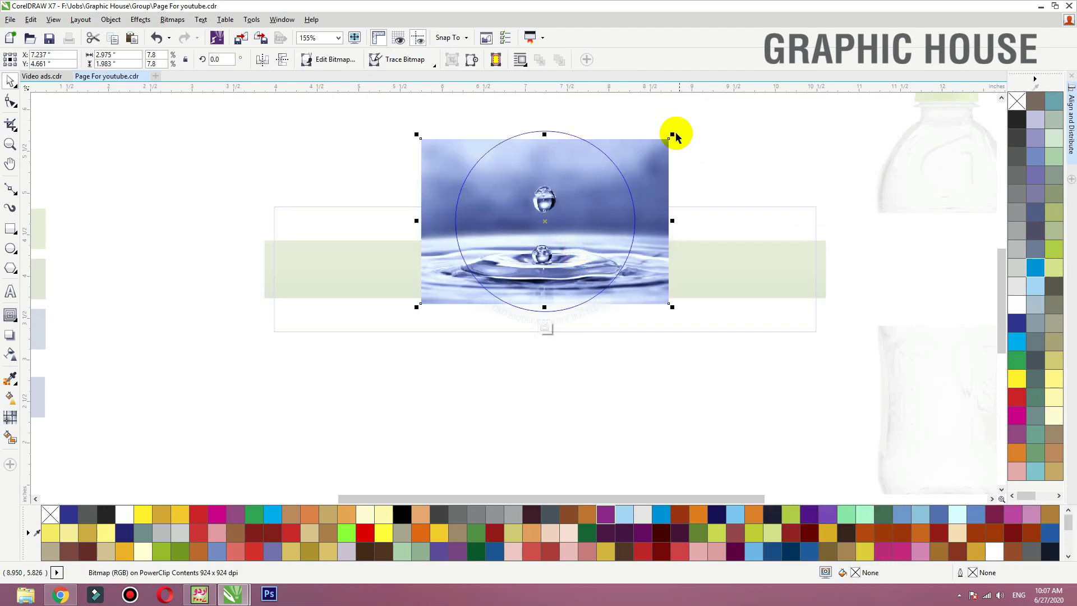
{"action": "left_click_drag", "start_coordinate": [670, 138], "coordinate": [641, 156]}
{"action": "left_click_drag", "start_coordinate": [601, 193], "coordinate": [607, 224]}
{"action": "key", "text": "F2"}
{"action": "left_click_drag", "start_coordinate": [721, 171], "coordinate": [375, 390]}
{"action": "left_click", "coordinate": [237, 160], "text": "ctrl"}
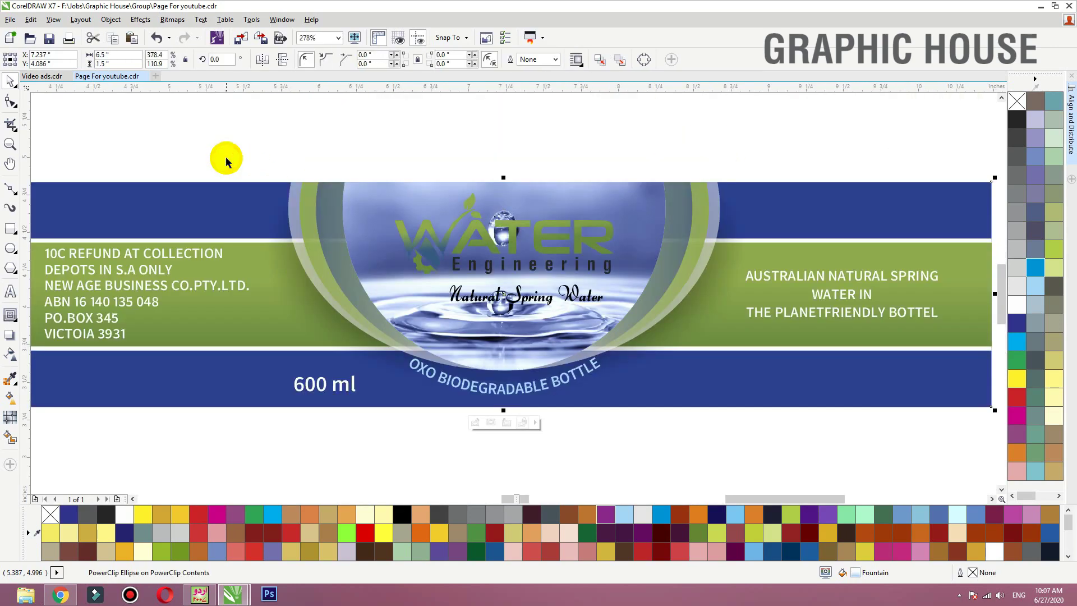
- Reopen the center circle's contents and give the picture a vertical linear transparency at 90° that fades out upward
{"action": "double_click", "coordinate": [423, 188]}
{"action": "double_click", "coordinate": [422, 188]}
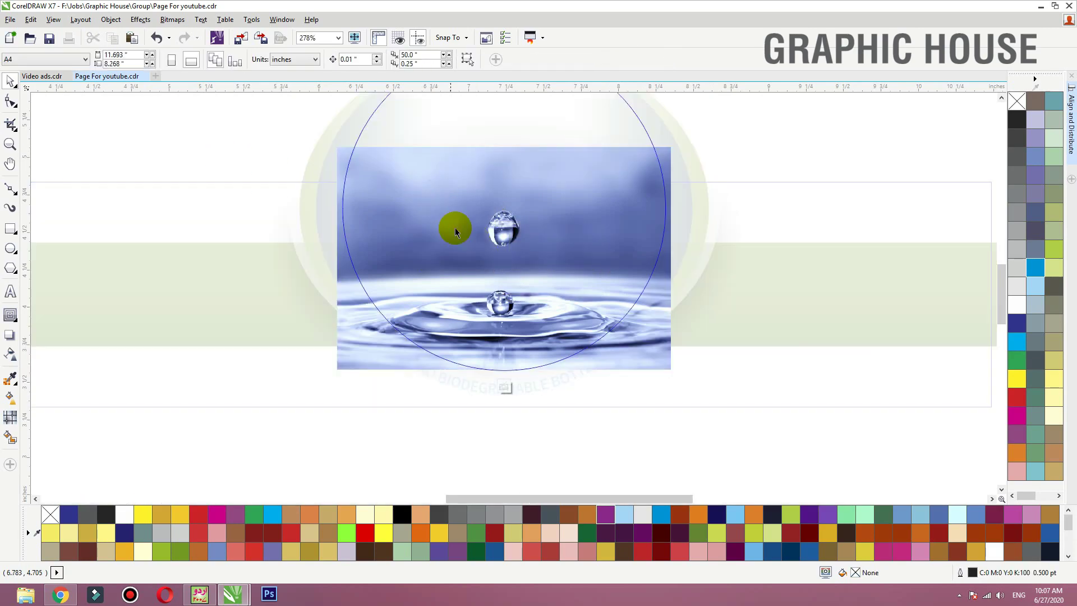
{"action": "left_click", "coordinate": [456, 227]}
{"action": "left_click", "coordinate": [11, 352]}
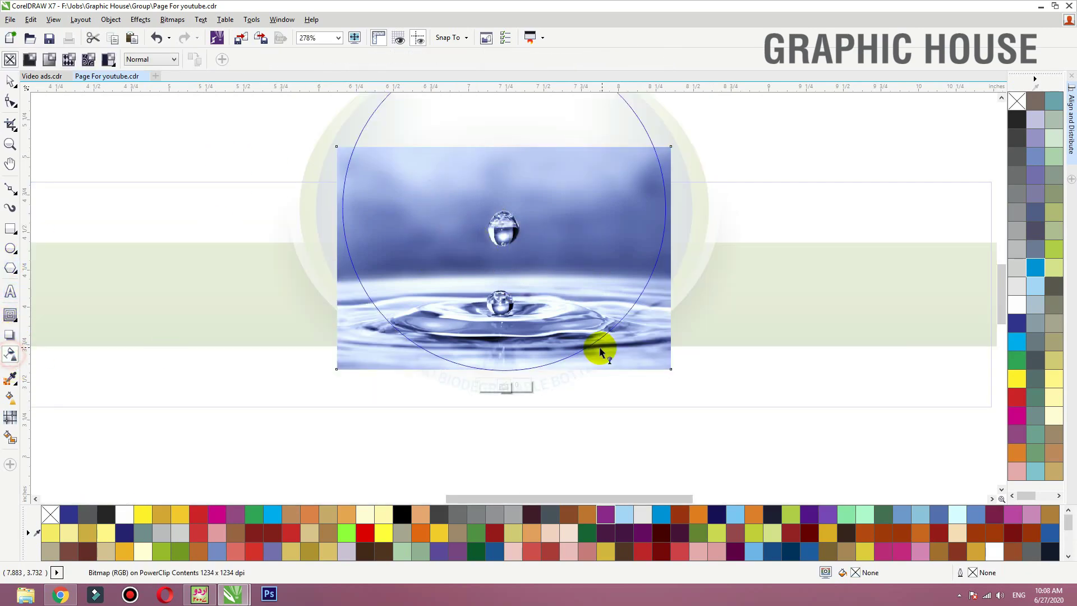
{"action": "left_click_drag", "start_coordinate": [531, 348], "coordinate": [530, 191]}
{"action": "left_click", "coordinate": [531, 348]}
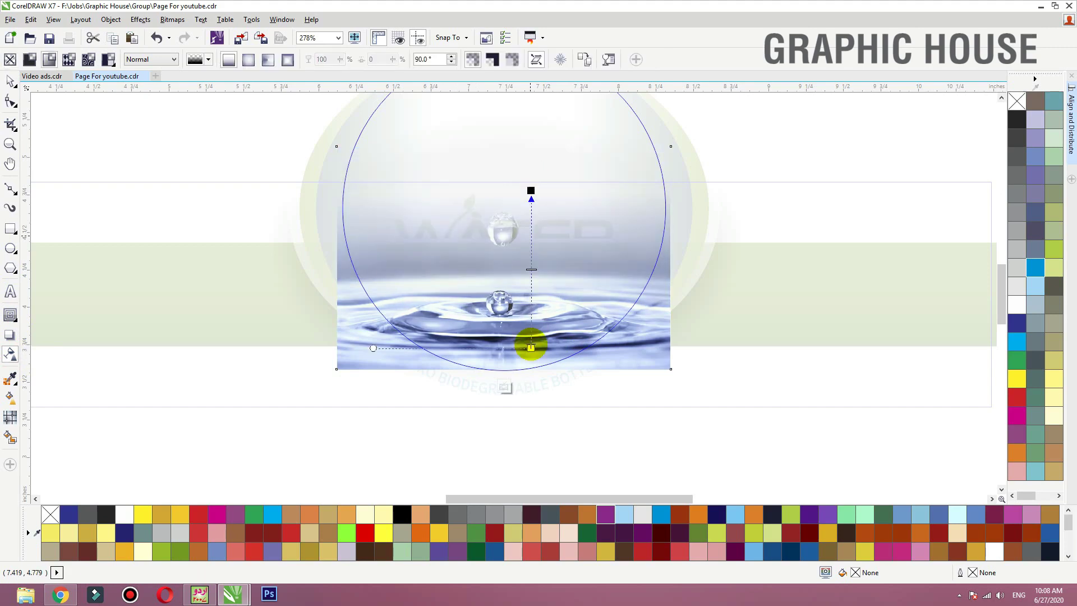
- Move the fade's start below the picture and its end down to the upper water drop, then close both clips
{"action": "left_click_drag", "start_coordinate": [531, 347], "coordinate": [530, 382]}
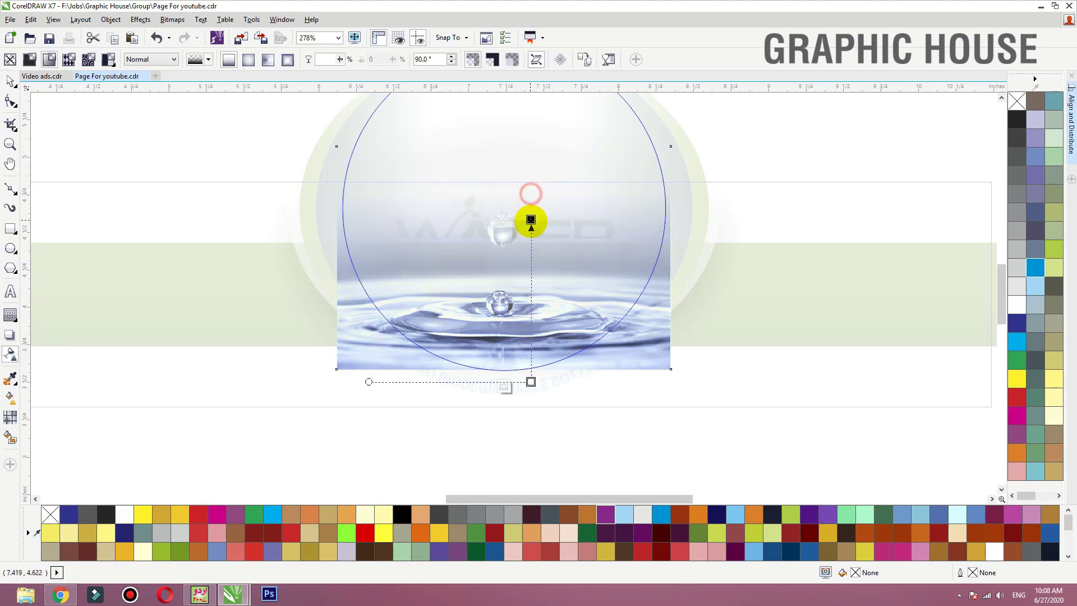
{"action": "left_click_drag", "start_coordinate": [531, 220], "coordinate": [531, 221]}
{"action": "key", "text": "space"}
{"action": "left_click", "coordinate": [772, 148], "text": "ctrl"}
{"action": "left_click", "coordinate": [789, 136], "text": "ctrl"}
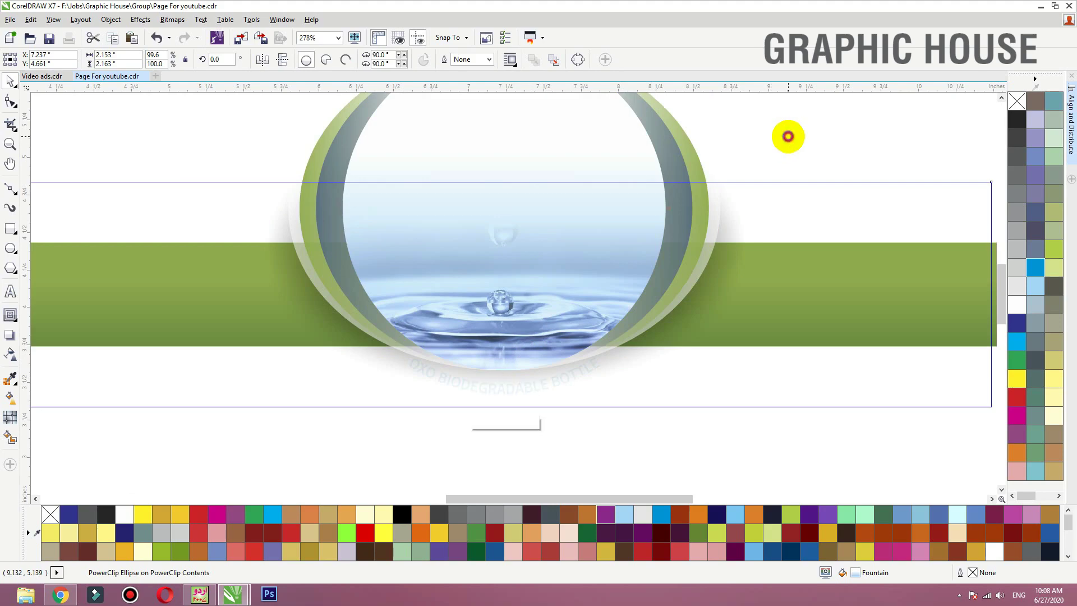
{"action": "left_click", "coordinate": [788, 136]}
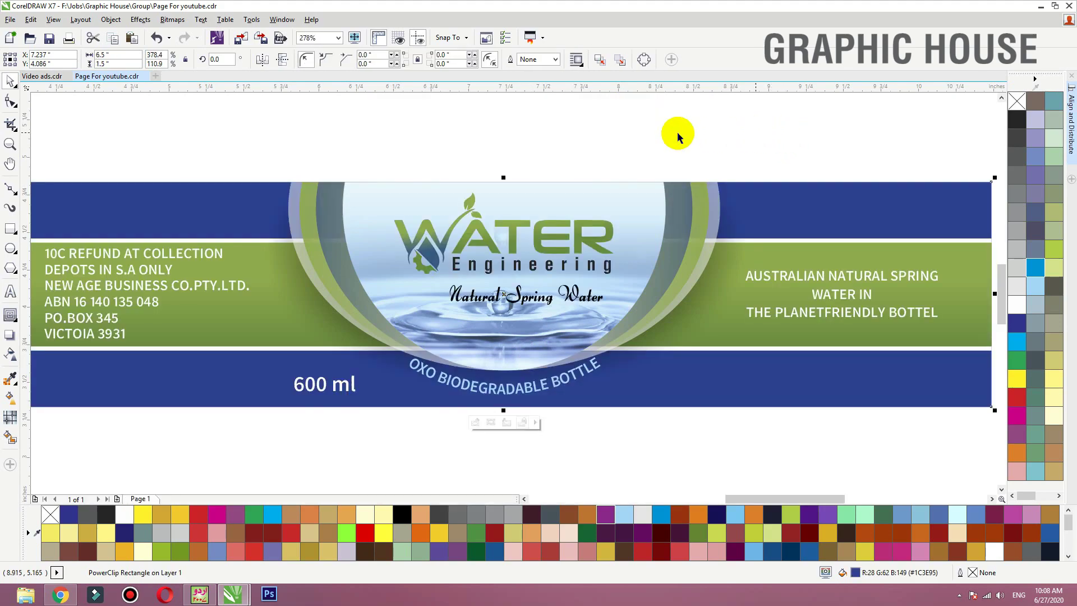
- Reopen the center circle's clipped water drop picture, redraw its fade from the upper drop to well below the picture, and close both clips
{"action": "left_click", "coordinate": [610, 200], "text": "ctrl"}
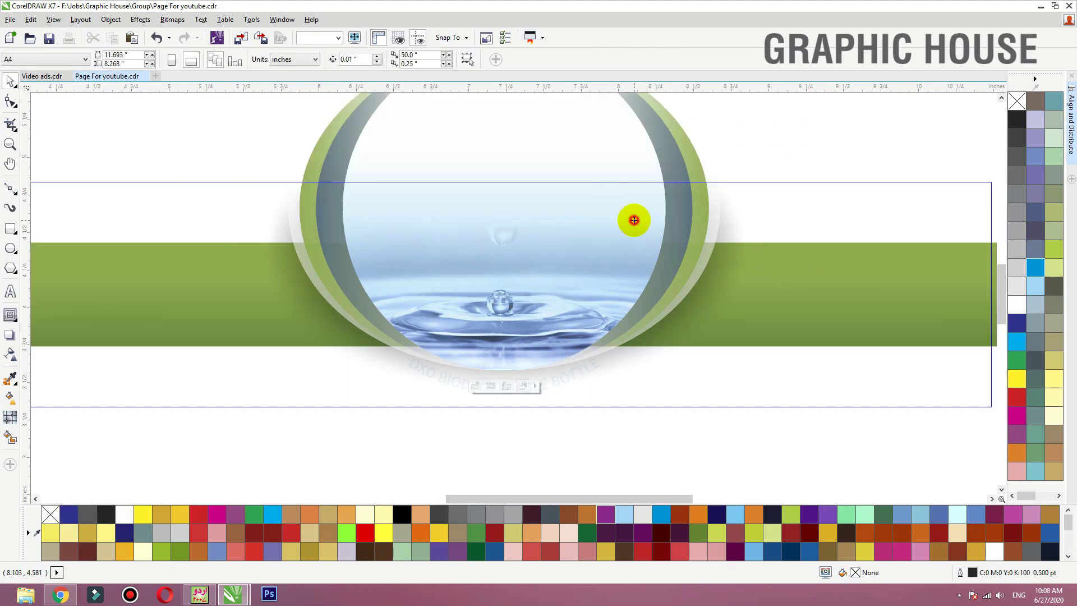
{"action": "left_click", "coordinate": [635, 221]}
{"action": "left_click", "coordinate": [634, 221], "text": "ctrl"}
{"action": "left_click", "coordinate": [434, 233]}
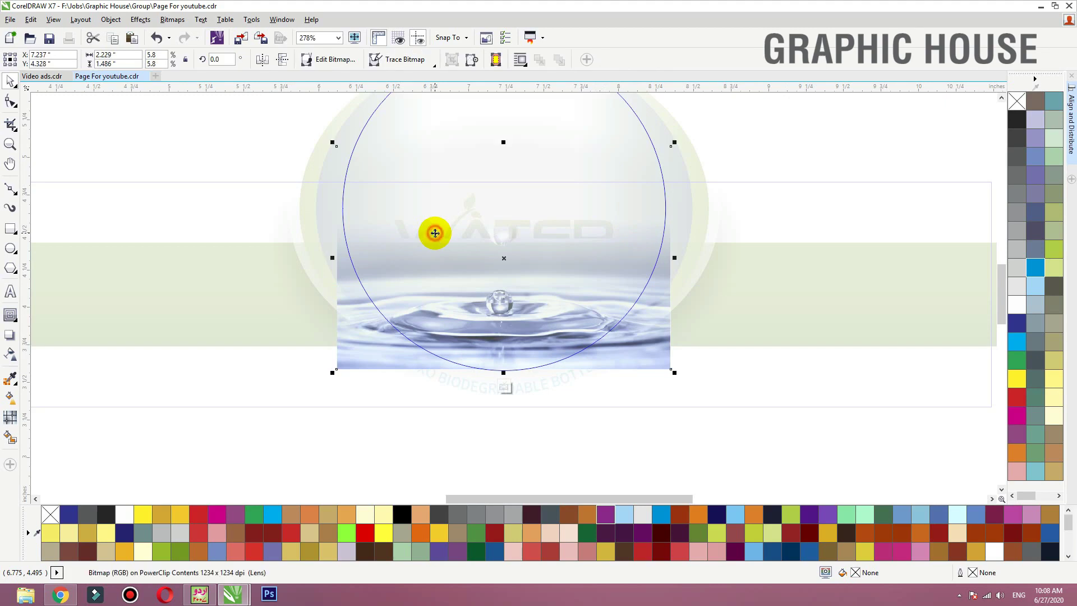
{"action": "left_click", "coordinate": [11, 353]}
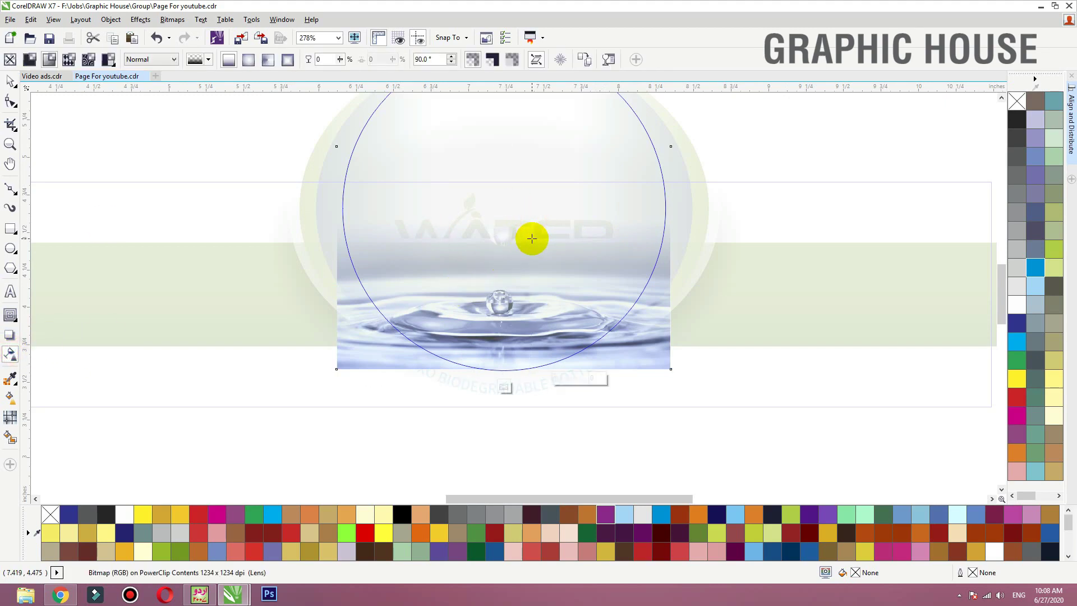
{"action": "left_click_drag", "start_coordinate": [532, 239], "coordinate": [531, 437]}
{"action": "left_click_drag", "start_coordinate": [534, 252], "coordinate": [532, 255]}
{"action": "key", "text": "space"}
{"action": "left_click", "coordinate": [174, 144], "text": "ctrl"}
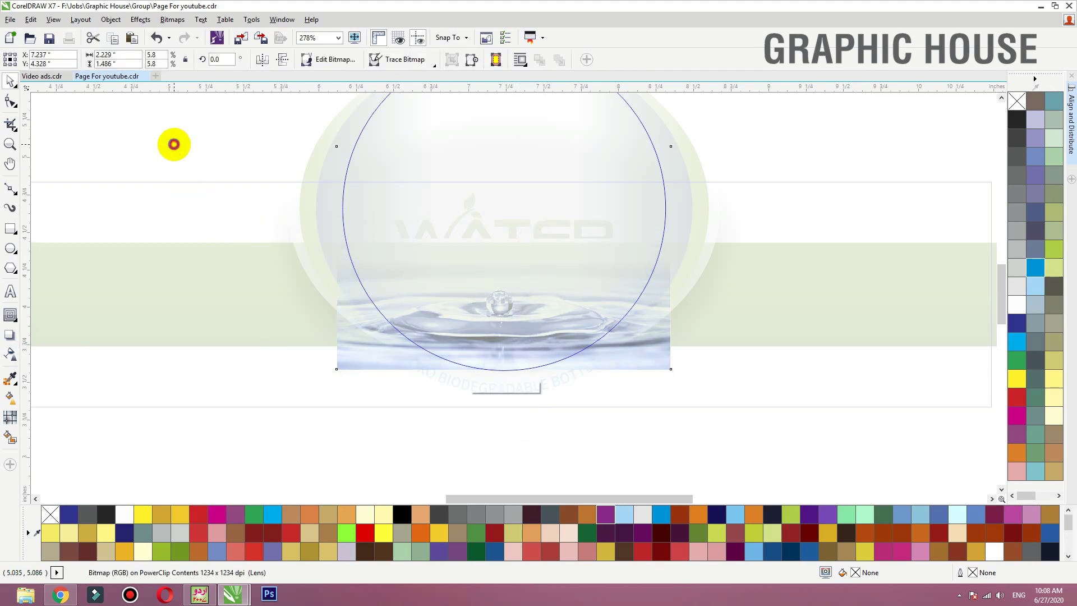
{"action": "left_click", "coordinate": [160, 138], "text": "ctrl"}
{"action": "left_click", "coordinate": [160, 138], "text": "ctrl"}
- Move the "Natural Spring Water" text down below the water drop and shrink it to about 0.97 inches wide
{"action": "left_click", "coordinate": [547, 217]}
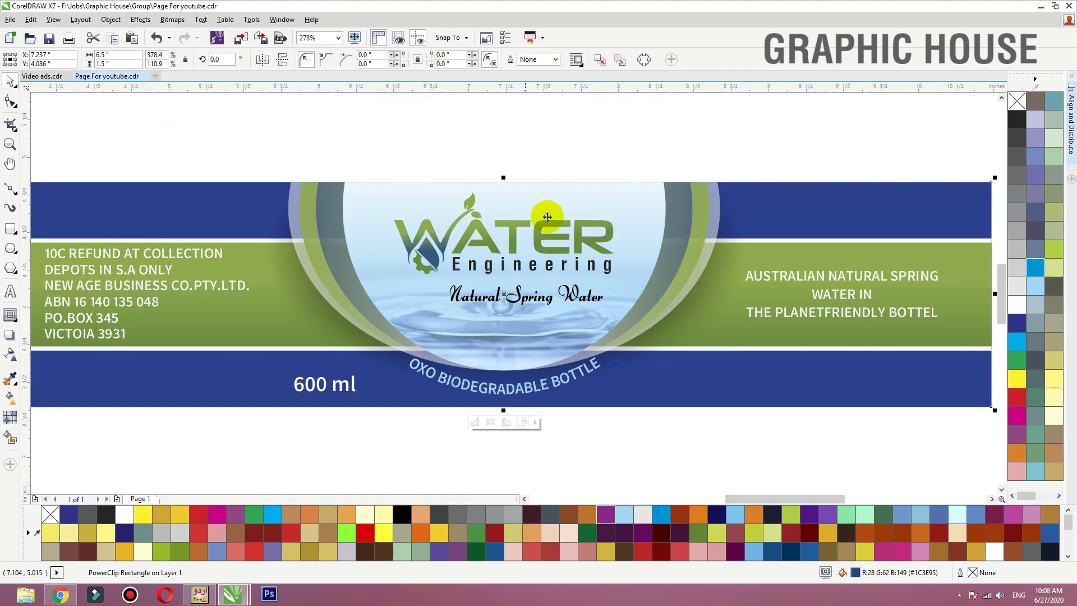
{"action": "left_click", "coordinate": [509, 245], "text": "ctrl"}
{"action": "left_click_drag", "start_coordinate": [522, 300], "coordinate": [500, 333]}
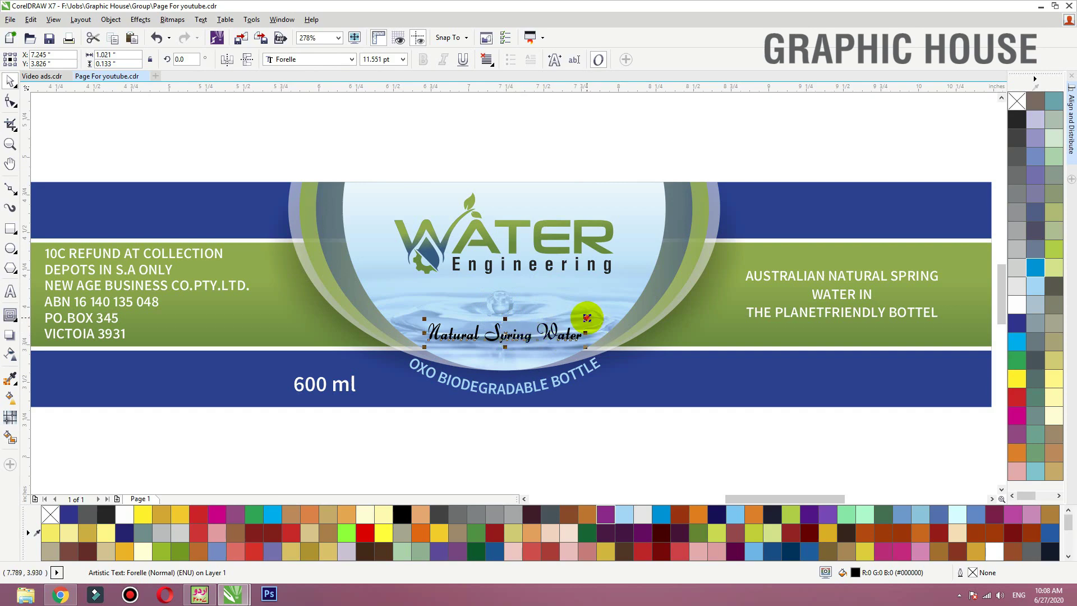
{"action": "left_click_drag", "start_coordinate": [587, 318], "coordinate": [583, 318]}
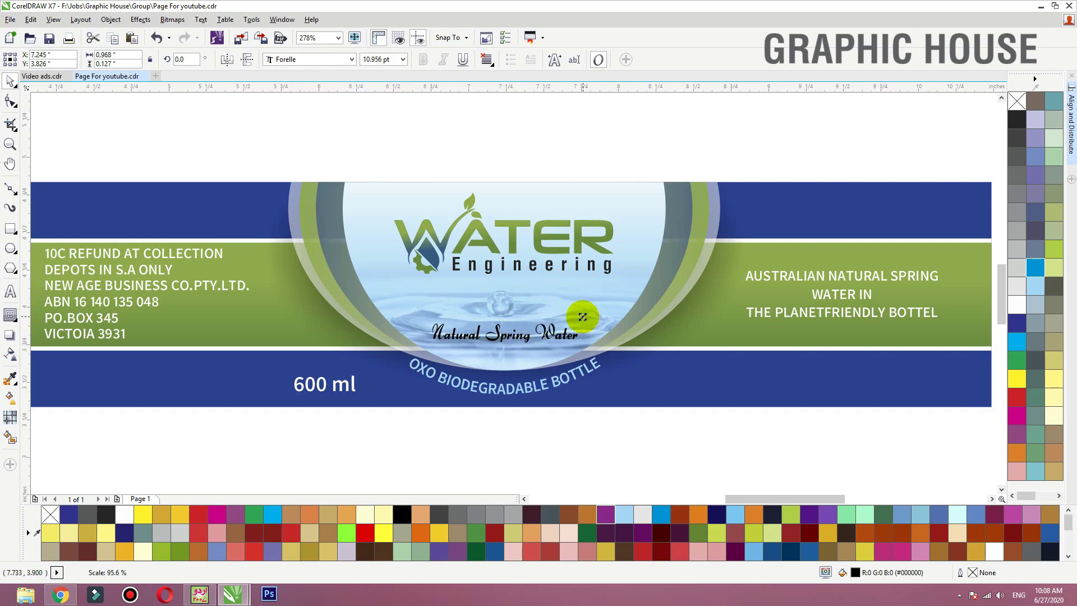
{"action": "left_click", "coordinate": [558, 157]}
{"action": "scroll", "coordinate": [531, 255], "scroll_direction": "down", "scroll_amount": 3}
{"action": "left_click_drag", "start_coordinate": [786, 190], "coordinate": [196, 388]}
{"action": "key", "text": "shift+F2"}
{"action": "left_click", "coordinate": [449, 145]}
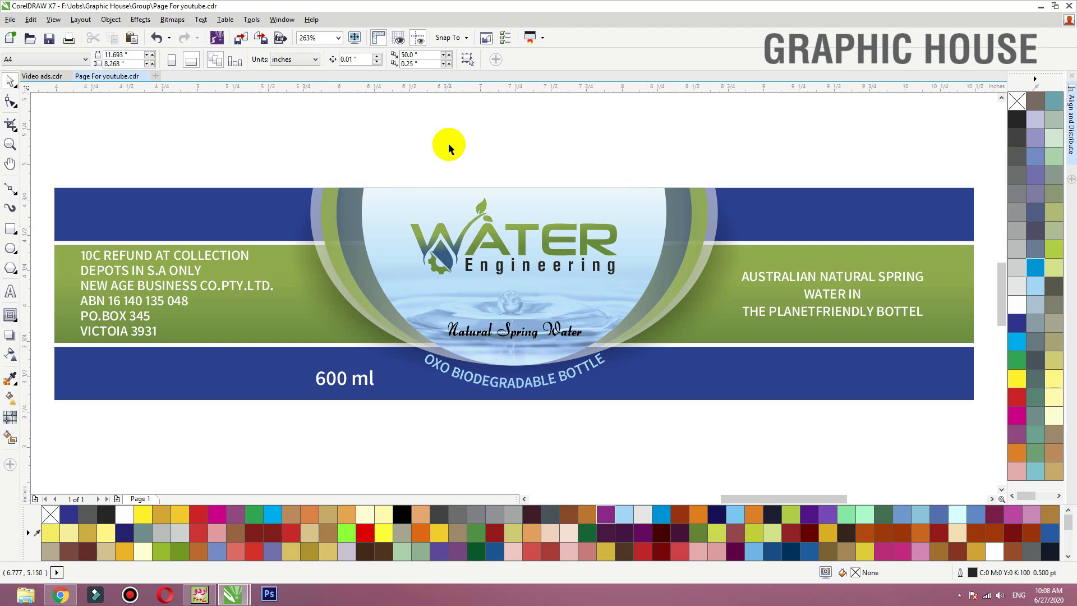
{"action": "left_click", "coordinate": [191, 174]}
{"action": "key", "text": "ctrl+z"}
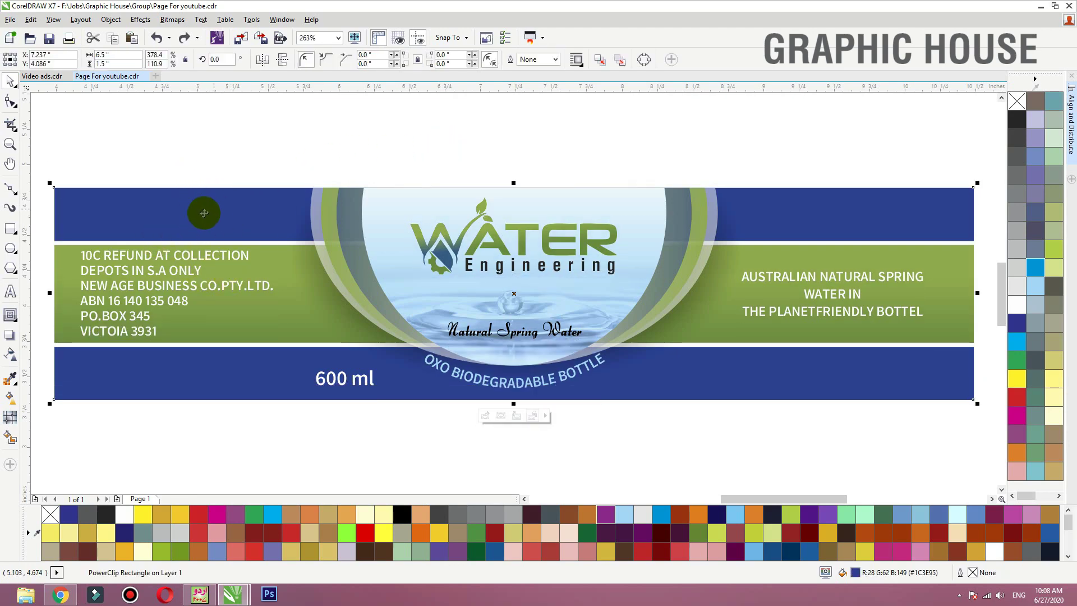
- Switch to Chrome and search Google Images for "blue texture background"
{"action": "left_click", "coordinate": [61, 594]}
{"action": "scroll", "coordinate": [382, 285], "scroll_direction": "up", "scroll_amount": 2}
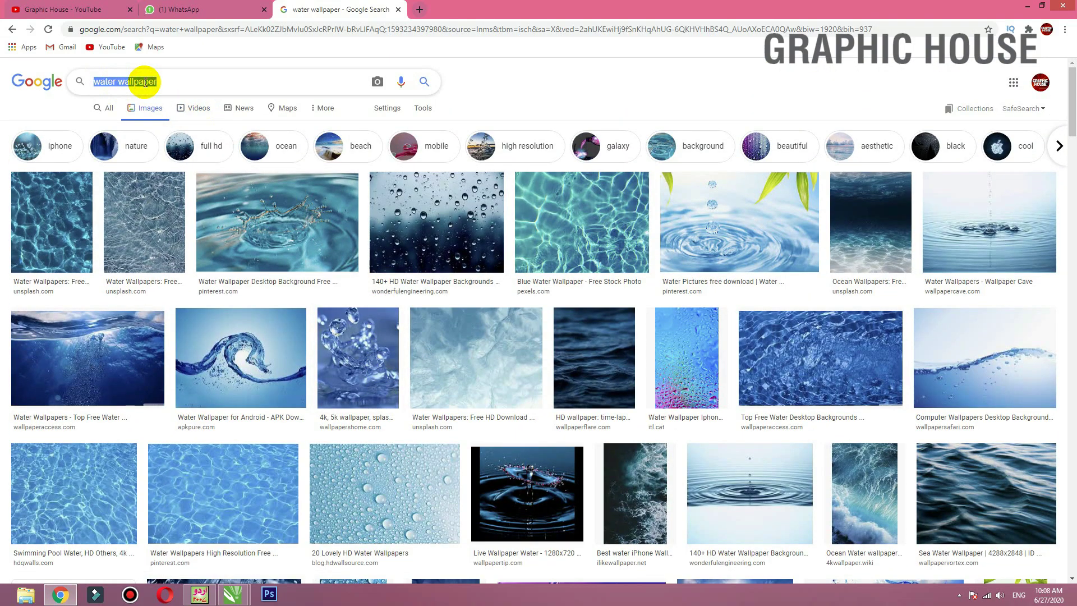
{"action": "type", "text": "blue tex"}
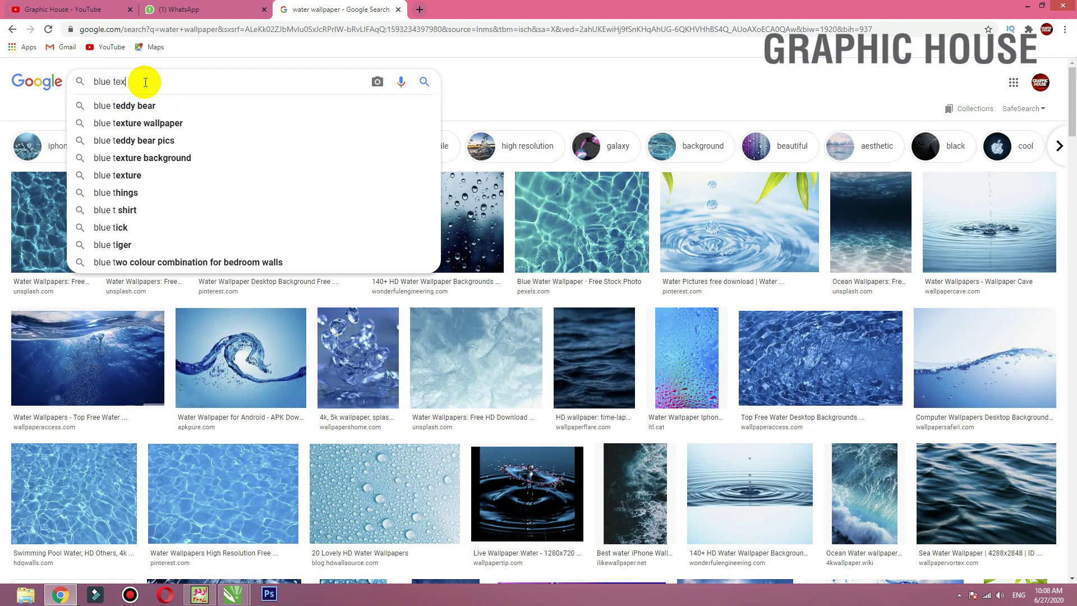
{"action": "type", "text": "t"}
{"action": "key", "text": "Down"}
{"action": "key", "text": "Return"}
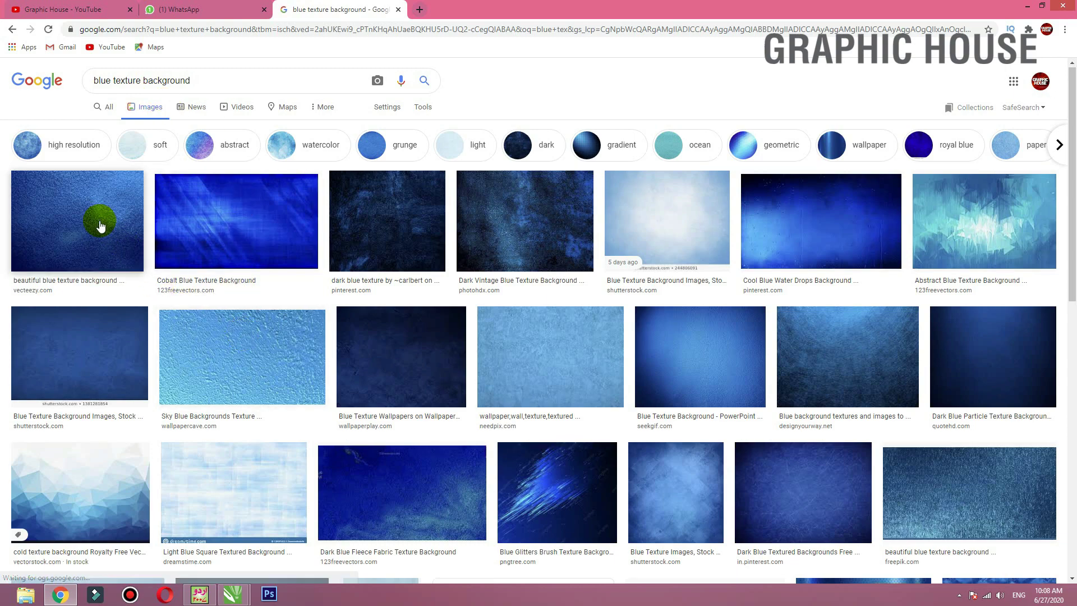
- Browse the results and related images and open the "Abstract Bright Blue Texture Background Vector Art" picture
{"action": "scroll", "coordinate": [100, 225], "scroll_direction": "down", "scroll_amount": 9}
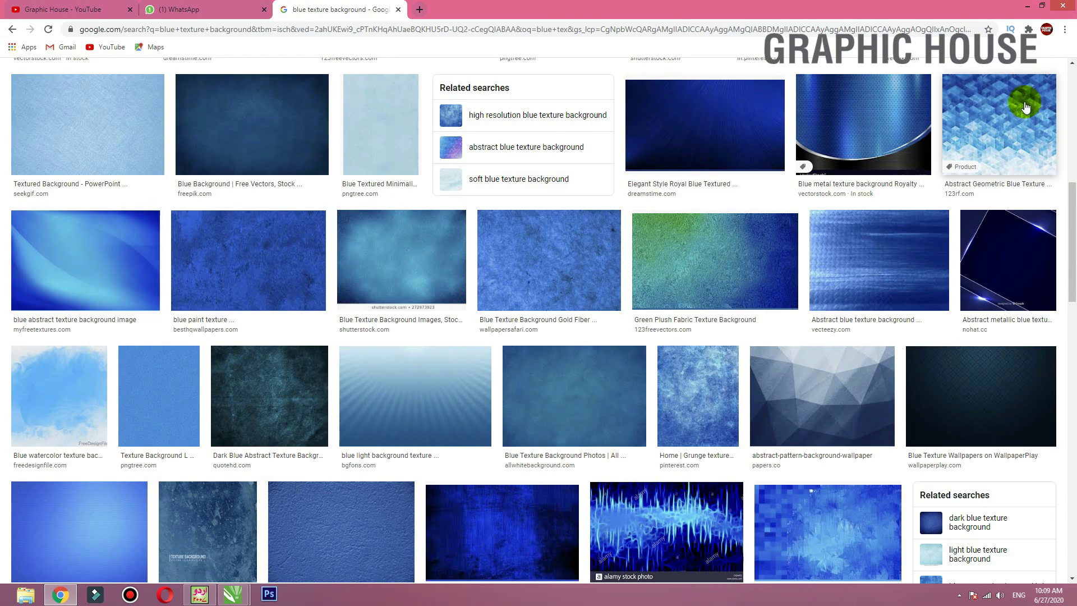
{"action": "left_click", "coordinate": [1007, 106]}
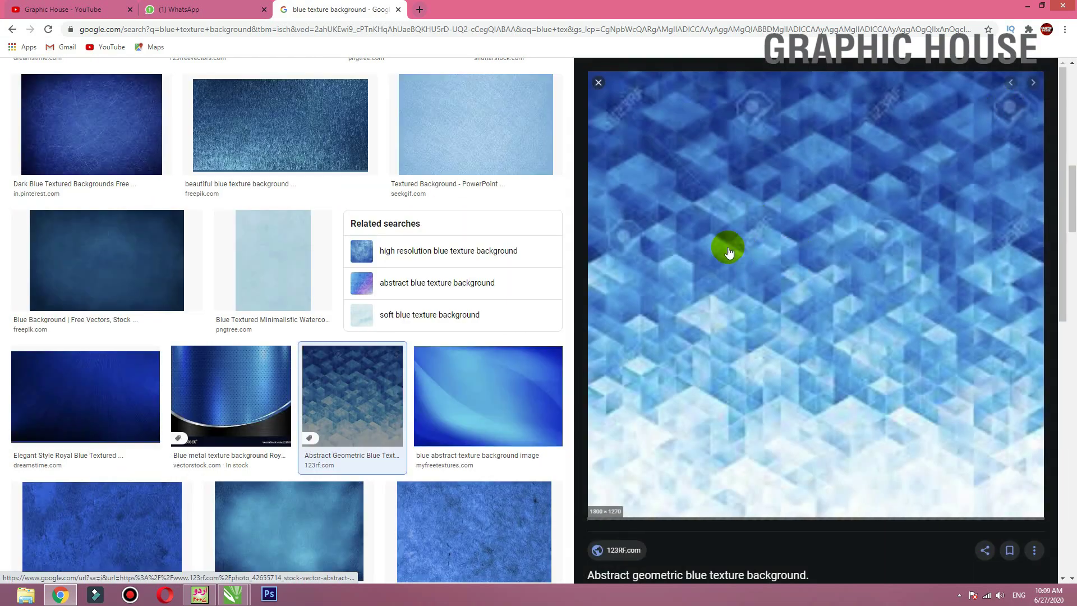
{"action": "scroll", "coordinate": [750, 192], "scroll_direction": "down", "scroll_amount": 7}
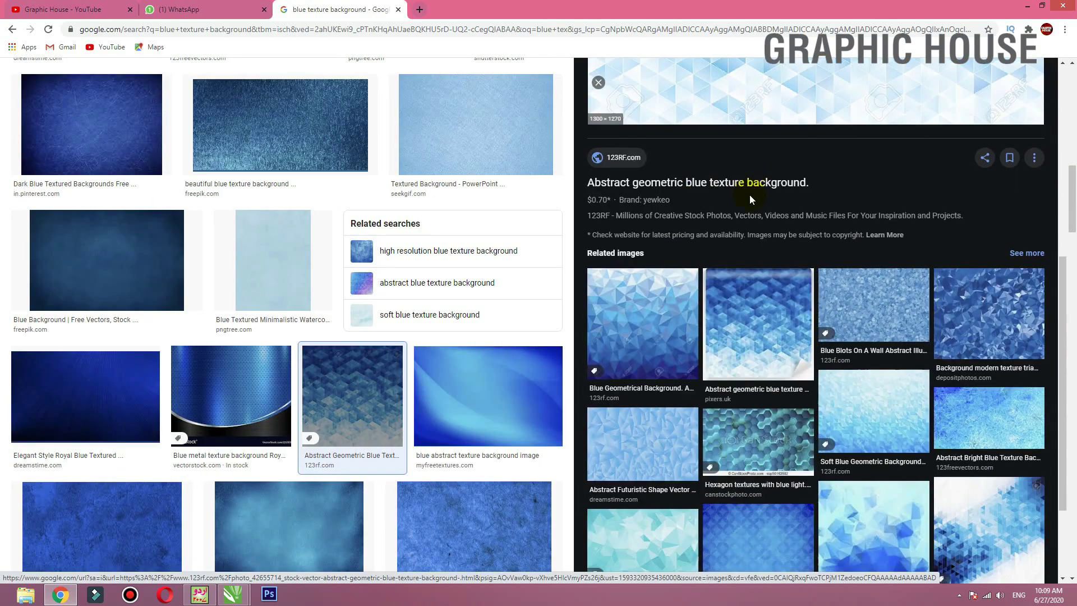
{"action": "left_click", "coordinate": [1004, 328]}
{"action": "scroll", "coordinate": [974, 289], "scroll_direction": "down", "scroll_amount": 5}
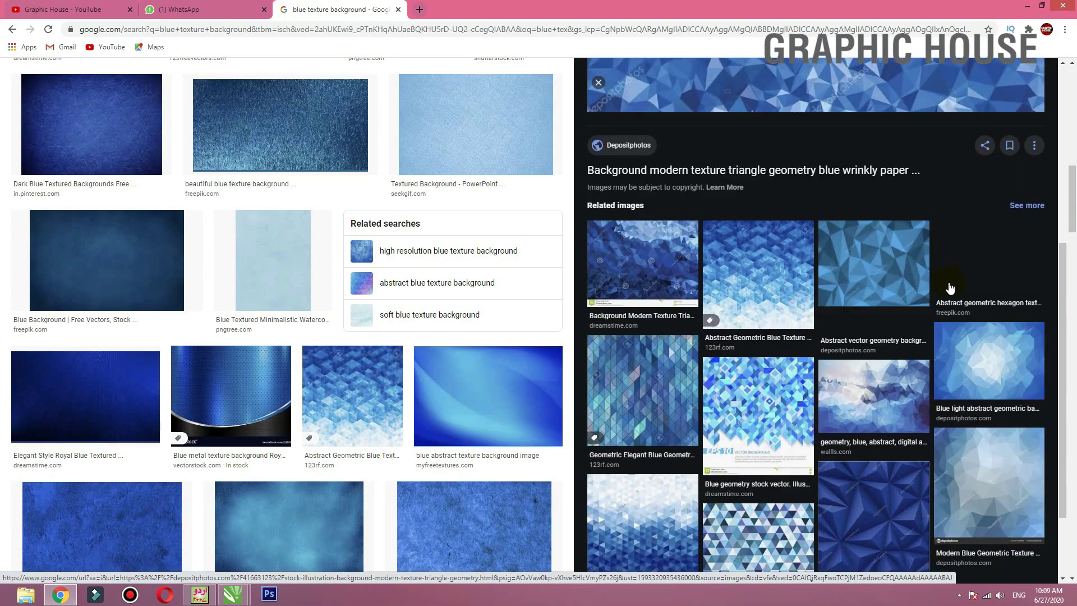
{"action": "left_click", "coordinate": [766, 273]}
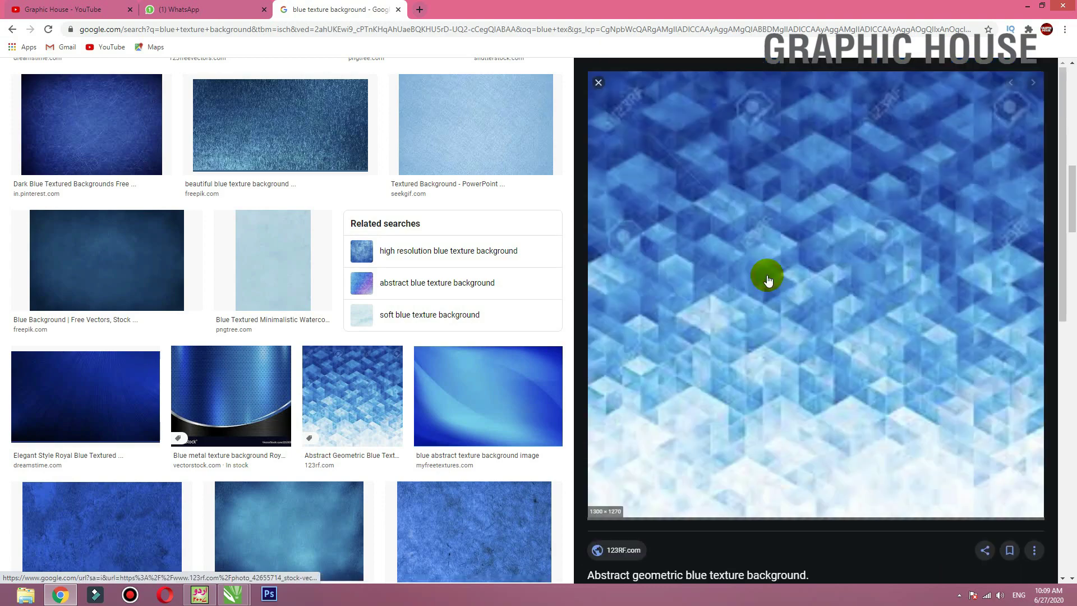
{"action": "scroll", "coordinate": [785, 270], "scroll_direction": "down", "scroll_amount": 8}
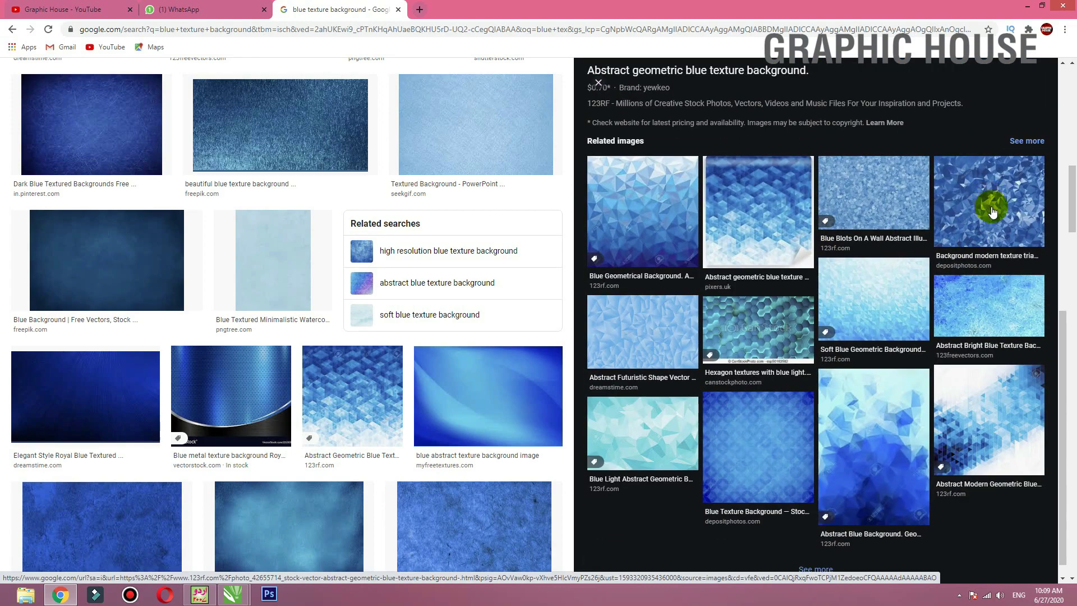
{"action": "left_click", "coordinate": [988, 292]}
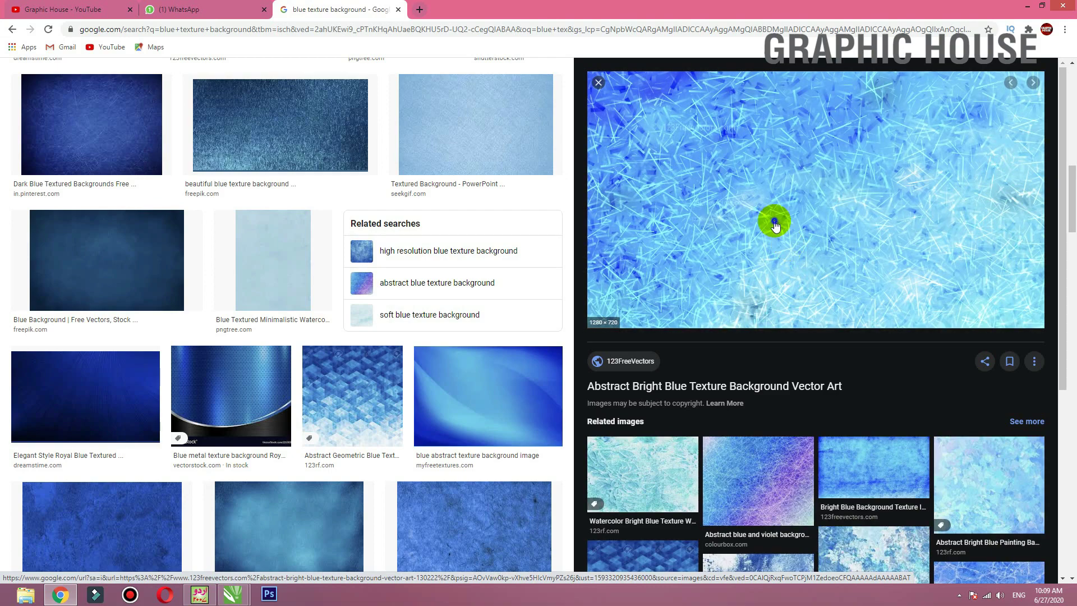
- Copy the bright blue texture picture, return to CorelDRAW and paste it into the label document
{"action": "right_click", "coordinate": [775, 226]}
{"action": "left_click", "coordinate": [811, 328]}
{"action": "left_click", "coordinate": [1027, 6]}
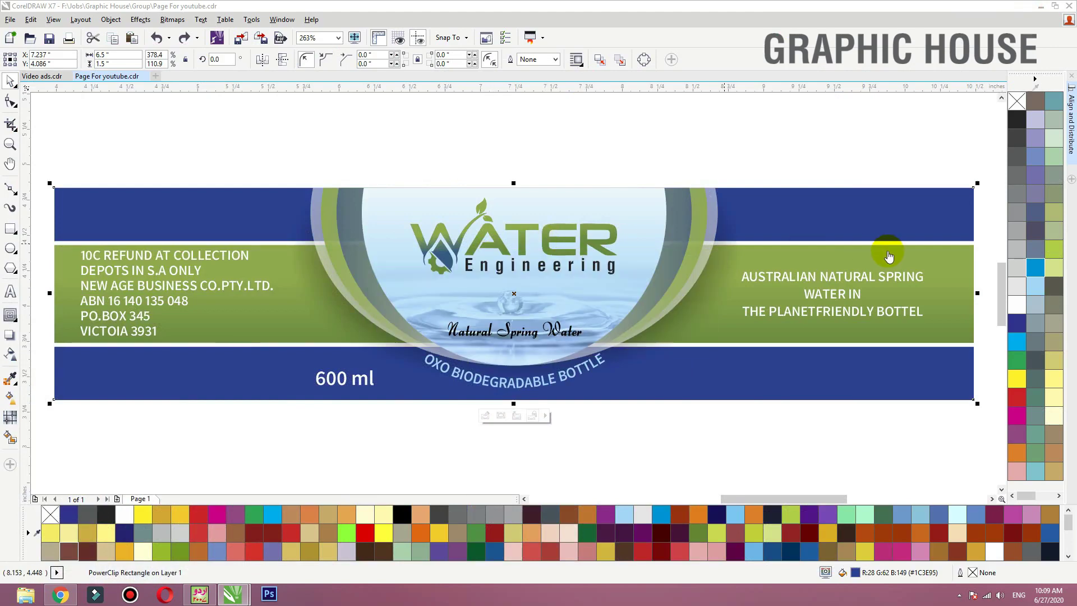
{"action": "key", "text": "alt+Tab"}
{"action": "right_click", "coordinate": [867, 192]}
{"action": "left_click", "coordinate": [893, 305]}
{"action": "key", "text": "alt+Tab"}
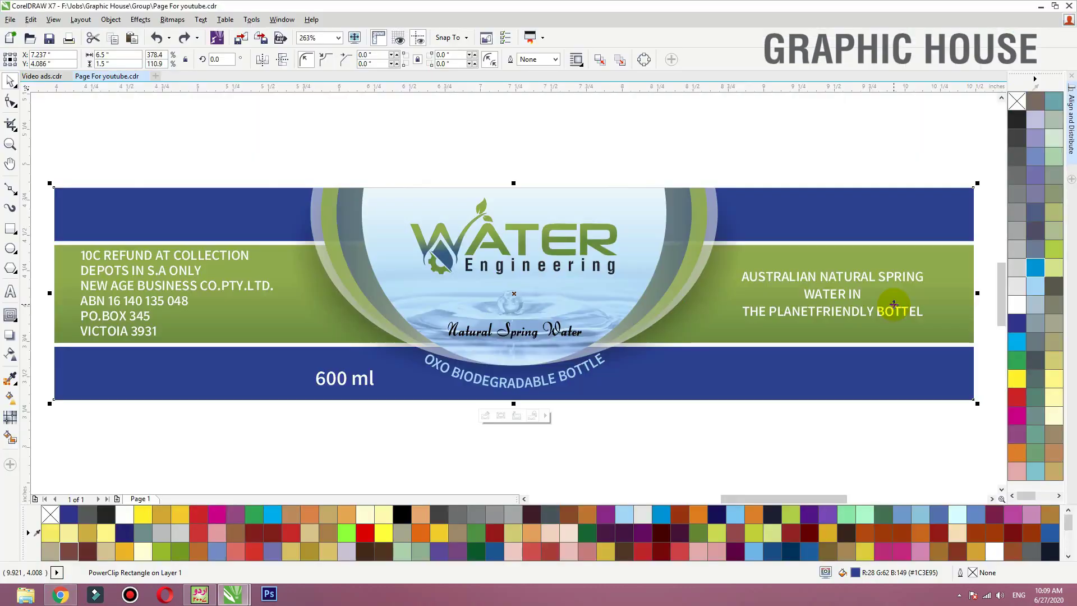
{"action": "key", "text": "ctrl+v"}
- Shrink the pasted texture to about 1.61 by 0.91 inches and place it above the label near the page's upper-right corner
{"action": "key", "text": "shift+F2"}
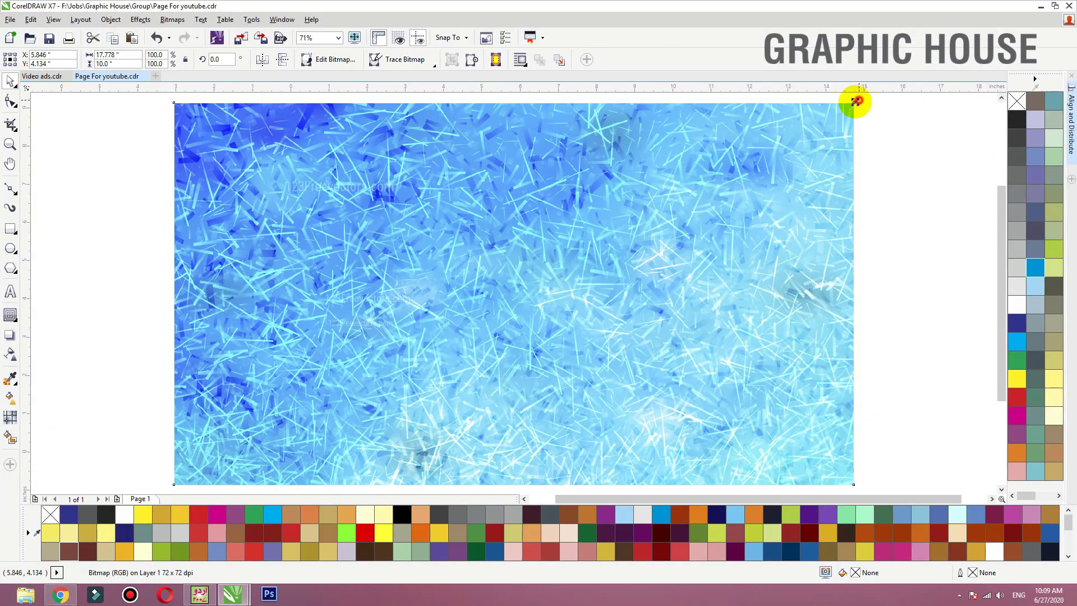
{"action": "left_click_drag", "start_coordinate": [855, 102], "coordinate": [510, 231]}
{"action": "left_click_drag", "start_coordinate": [517, 284], "coordinate": [625, 168]}
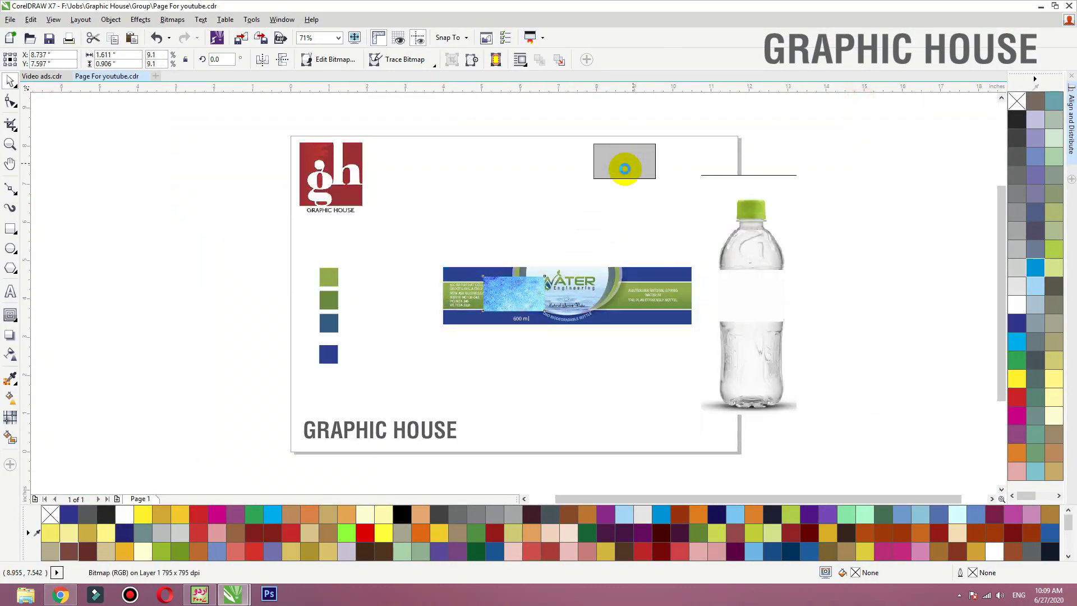
- Move the bottle picture off the page's right side and place a copy of the whole label directly above the original
{"action": "left_click_drag", "start_coordinate": [765, 271], "coordinate": [863, 273]}
{"action": "left_click_drag", "start_coordinate": [732, 244], "coordinate": [369, 346]}
{"action": "left_click_drag", "start_coordinate": [528, 307], "coordinate": [530, 219]}
{"action": "left_click_drag", "start_coordinate": [479, 193], "coordinate": [406, 149]}
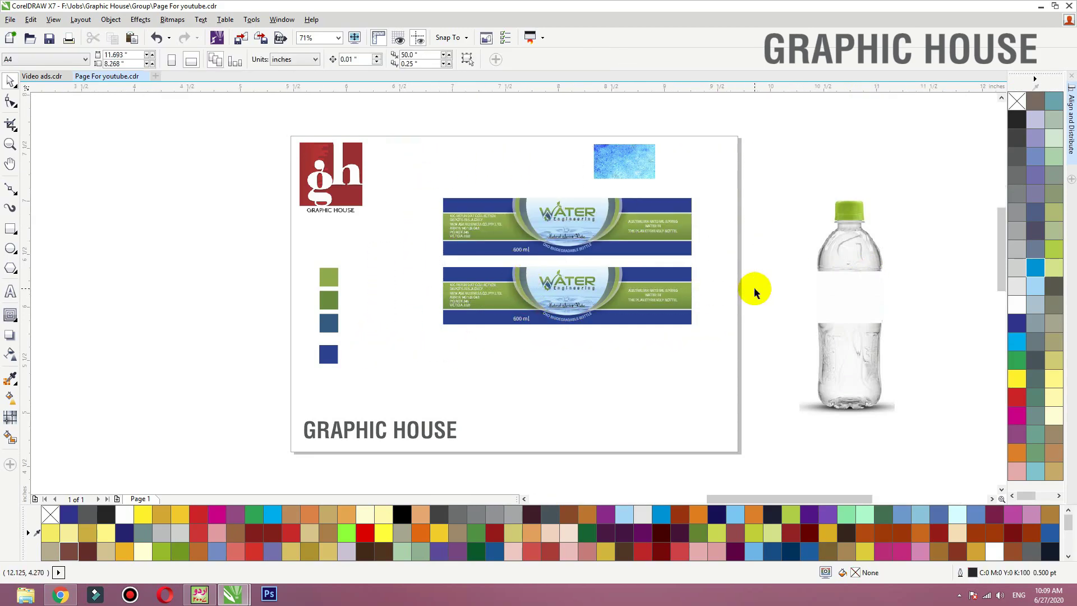
- PowerClip the blue texture inside the upper label's background rectangle and open that rectangle's contents for editing
{"action": "scroll", "coordinate": [619, 174], "scroll_direction": "up", "scroll_amount": 3}
{"action": "left_click", "coordinate": [638, 141]}
{"action": "right_click", "coordinate": [670, 128]}
{"action": "left_click", "coordinate": [728, 134]}
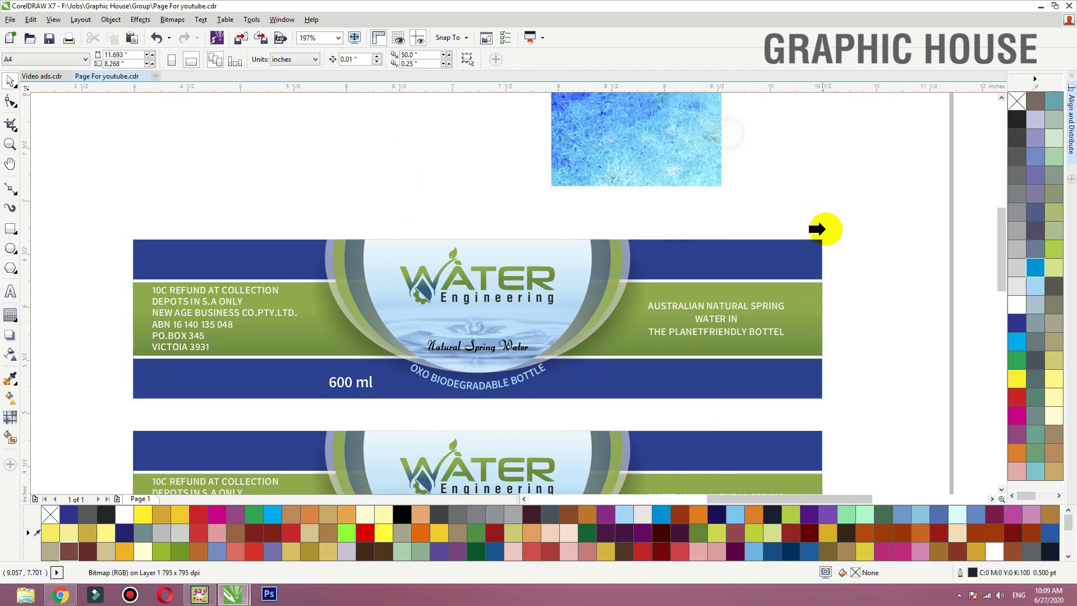
{"action": "left_click", "coordinate": [816, 243]}
{"action": "left_click", "coordinate": [816, 242], "text": "ctrl"}
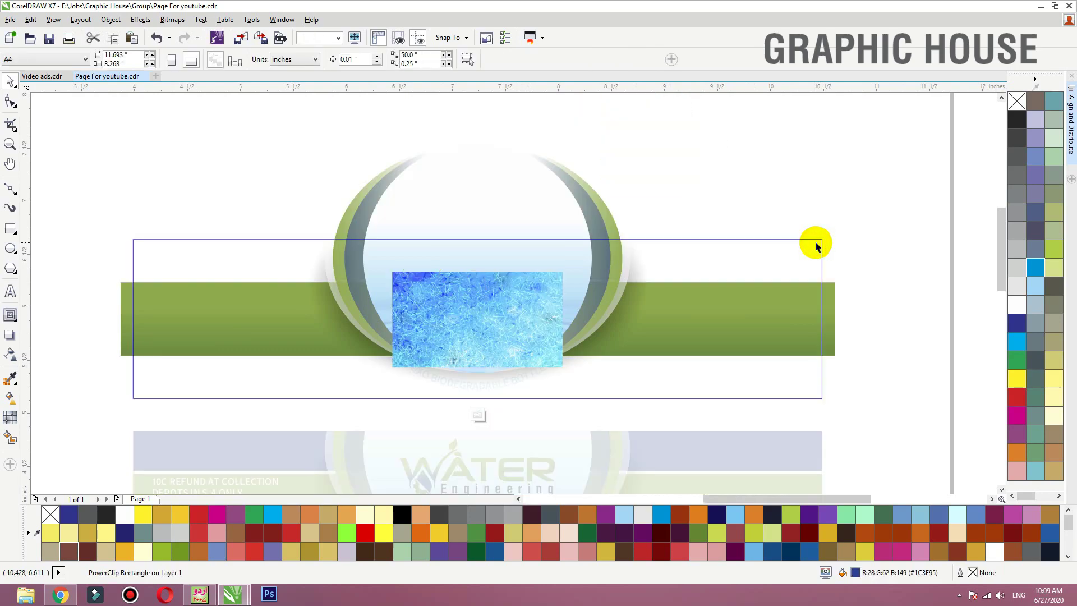
- Enlarge the texture to about 3.14 by 1.77 inches and shift it to the label's right half, behind the other shapes
{"action": "left_click", "coordinate": [538, 294]}
{"action": "left_click_drag", "start_coordinate": [568, 266], "coordinate": [649, 197]}
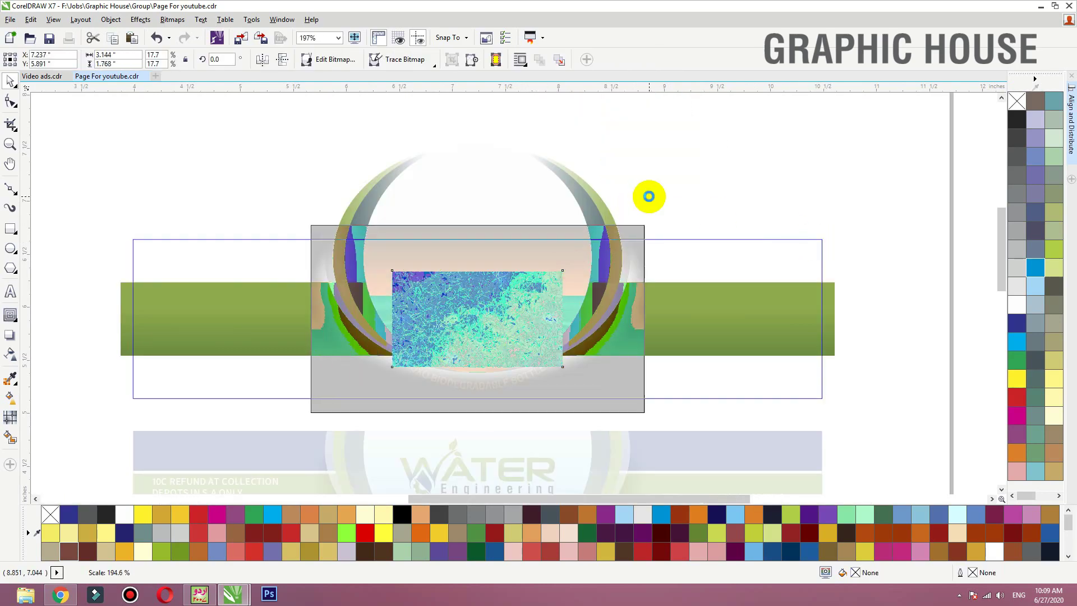
{"action": "left_click_drag", "start_coordinate": [563, 344], "coordinate": [749, 340]}
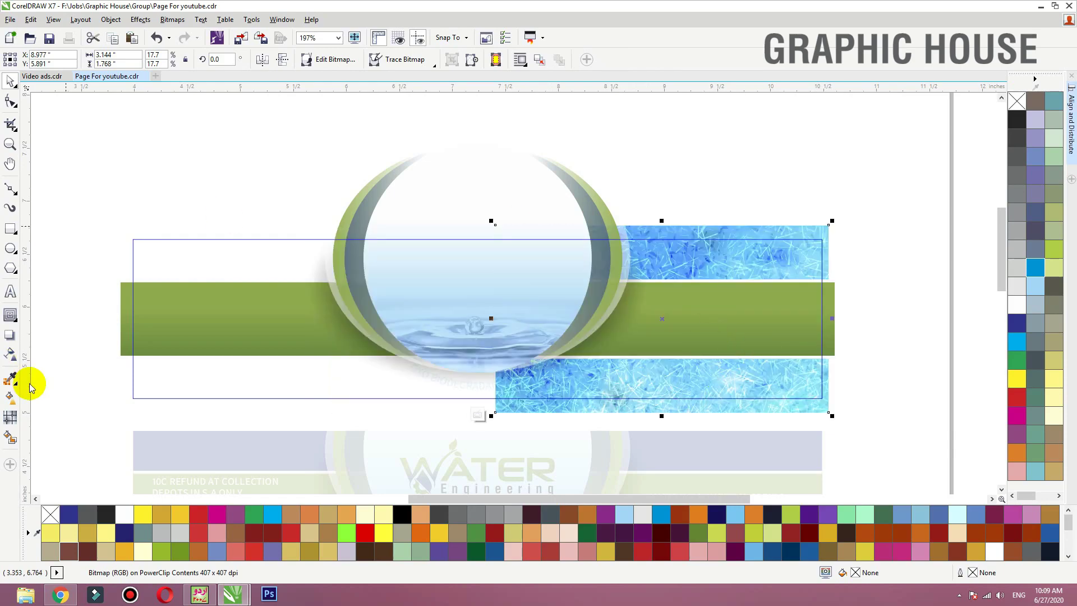
- Give the texture a vertical linear transparency that fades out downward, drawn from above the label to just below it
{"action": "left_click", "coordinate": [11, 356]}
{"action": "left_click_drag", "start_coordinate": [711, 112], "coordinate": [712, 426]}
{"action": "key", "text": "space"}
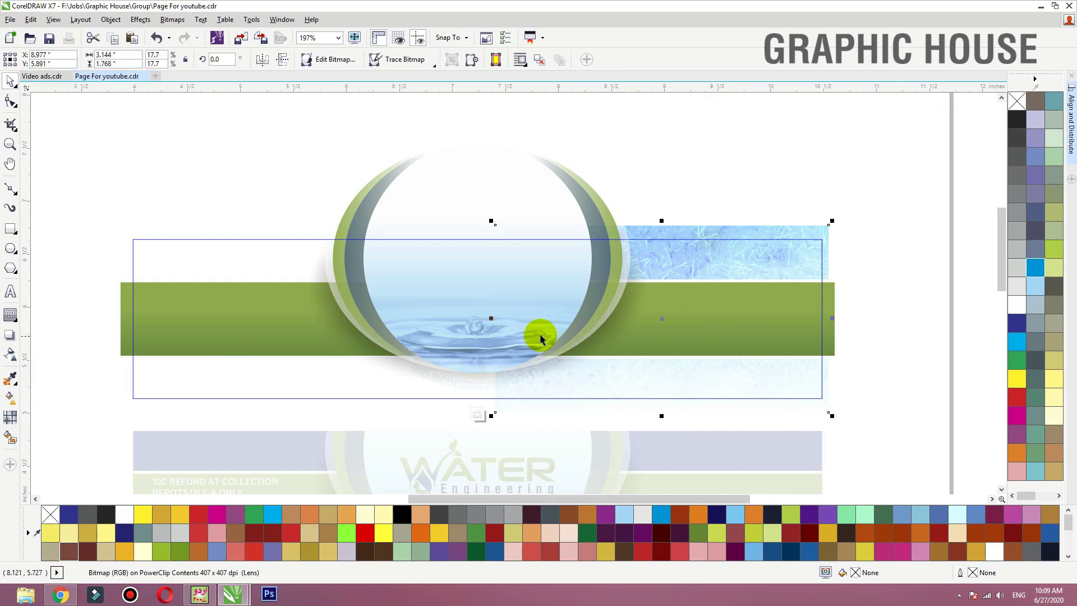
- Stretch the texture leftward across the whole label to about 6.7 inches wide and finish editing the clip
{"action": "left_click_drag", "start_coordinate": [490, 320], "coordinate": [114, 318]}
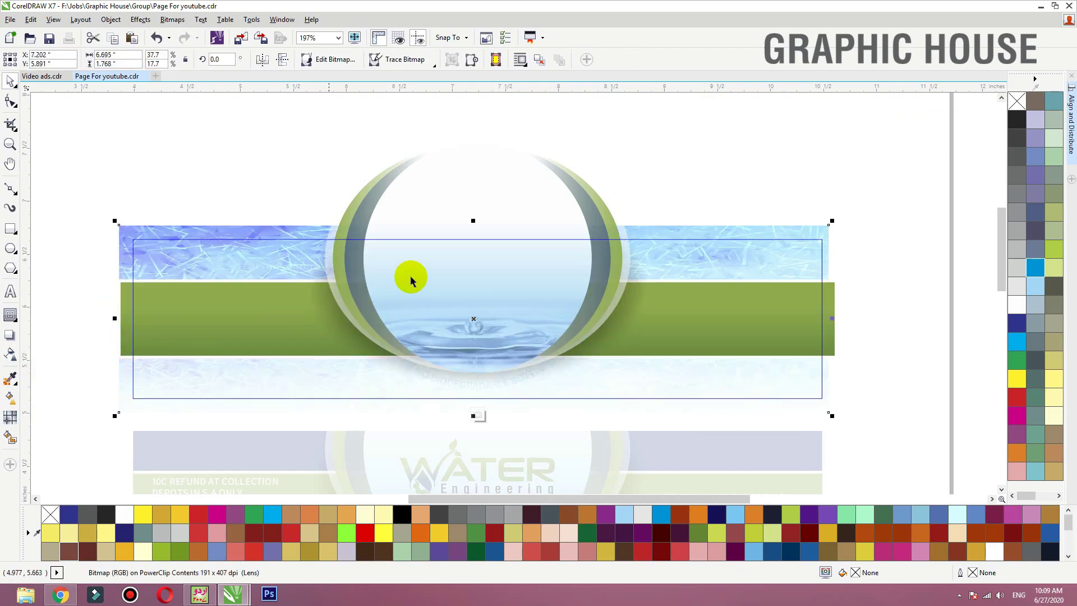
{"action": "left_click", "coordinate": [891, 161]}
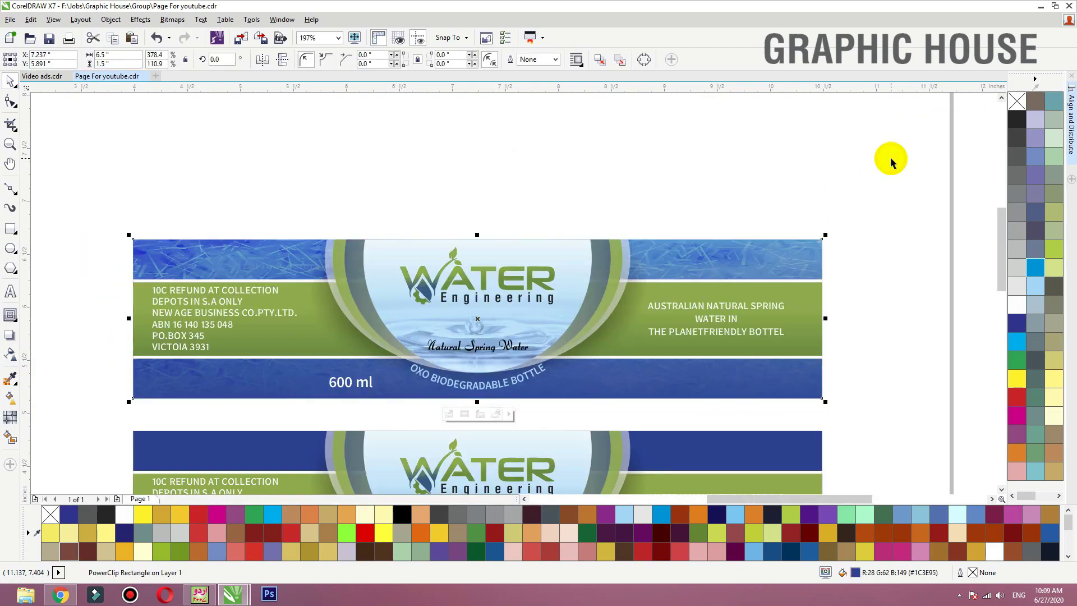
- Reopen the upper label's contents, narrow the texture to about 3.6 inches wide, mirror a copy onto the left half and close the clip
{"action": "double_click", "coordinate": [803, 258]}
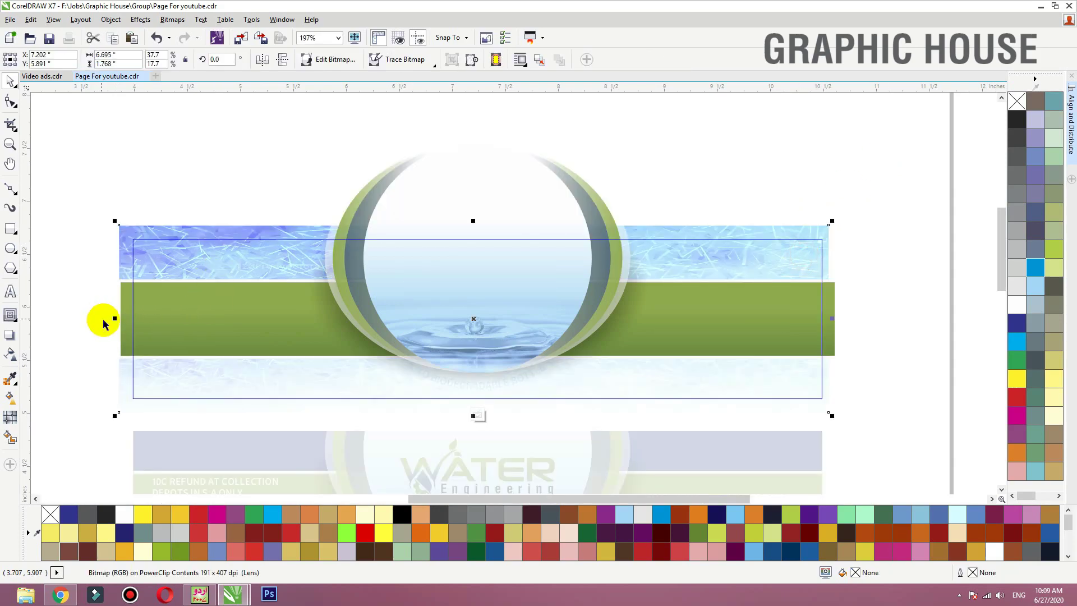
{"action": "left_click_drag", "start_coordinate": [278, 320], "coordinate": [442, 319]}
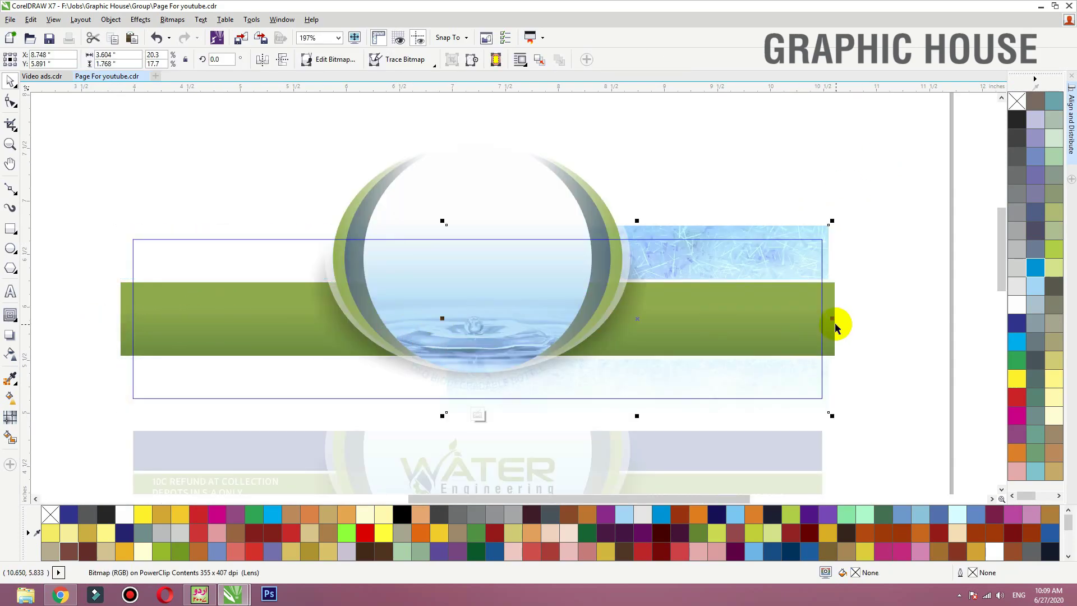
{"action": "left_click_drag", "start_coordinate": [834, 324], "coordinate": [395, 318]}
{"action": "left_click", "coordinate": [709, 178], "text": "ctrl"}
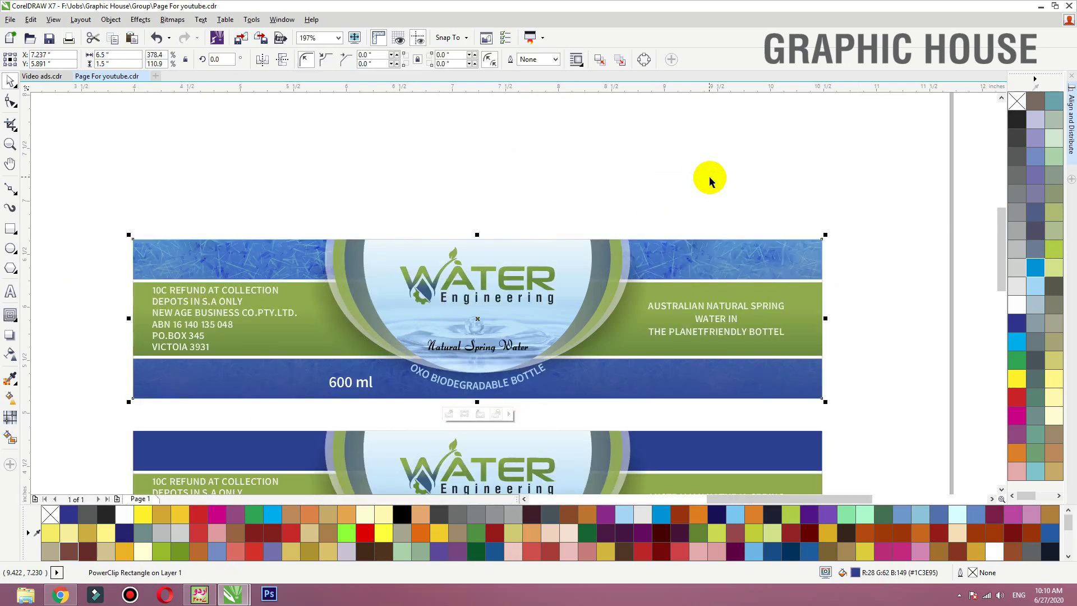
- Open the upper label's clipped contents and flip the left texture copy vertically so its strong side faces the lower band
{"action": "left_click", "coordinate": [286, 242], "text": "ctrl"}
{"action": "double_click", "coordinate": [285, 242]}
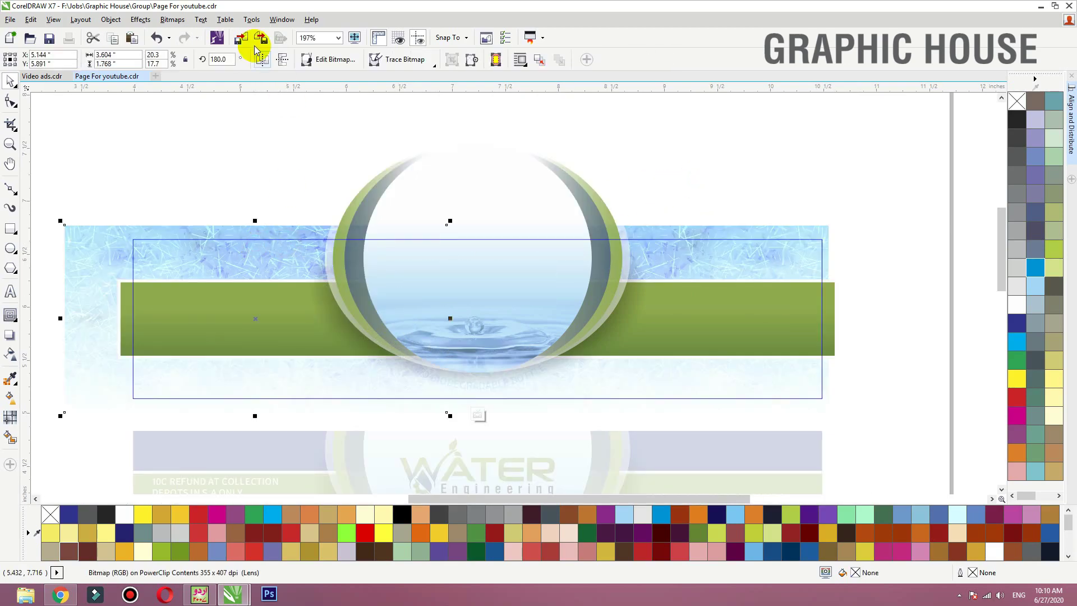
{"action": "left_click", "coordinate": [282, 61]}
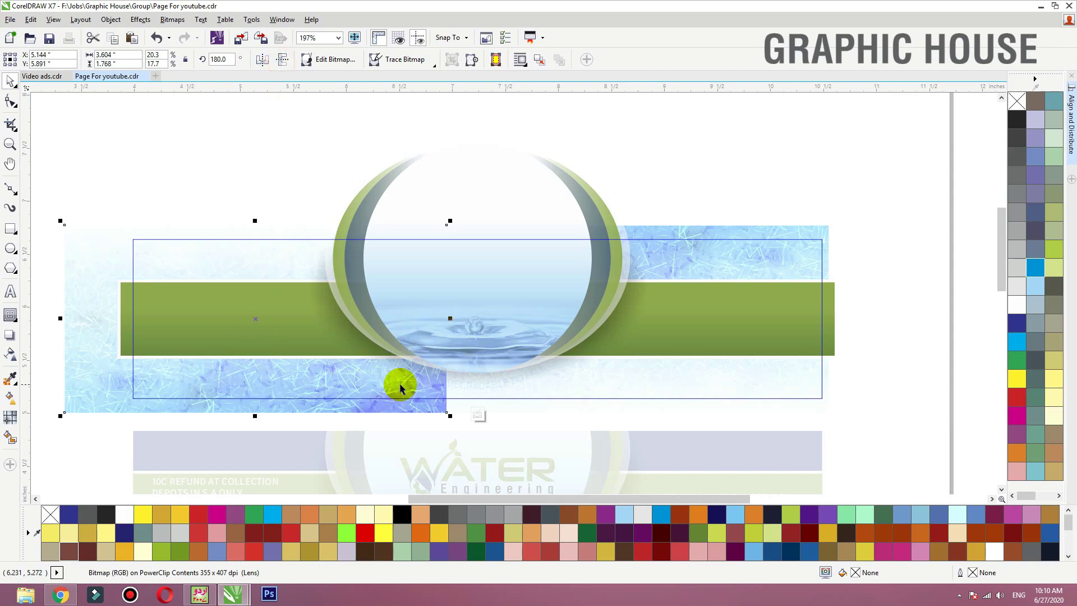
- Convert the flipped left texture to a 300 dpi CMYK bitmap with anti-aliasing and a transparent background
{"action": "left_click", "coordinate": [15, 359]}
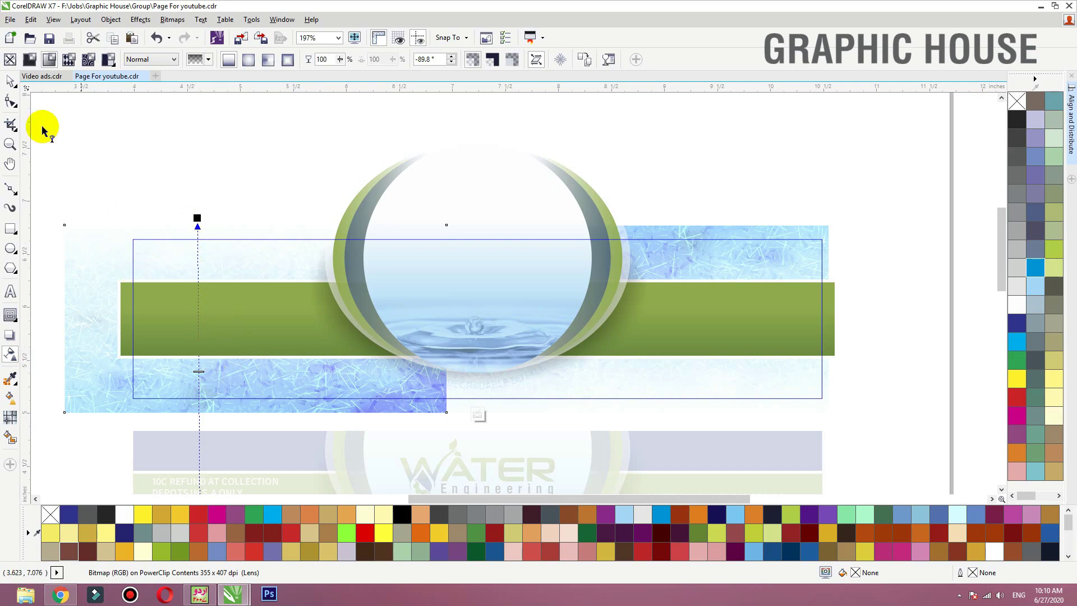
{"action": "left_click", "coordinate": [10, 83]}
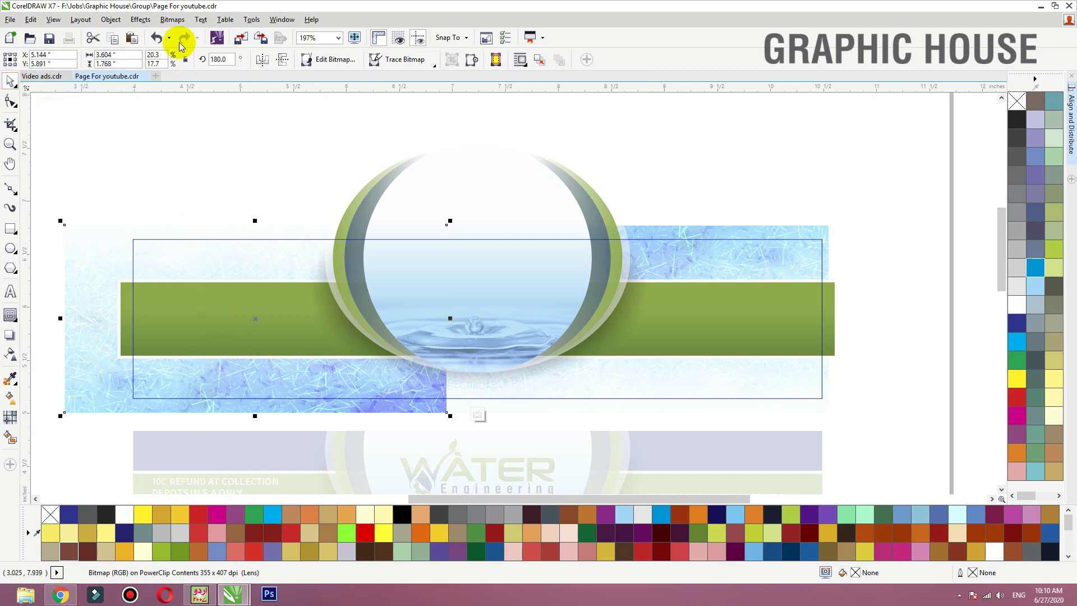
{"action": "left_click", "coordinate": [172, 19]}
{"action": "left_click", "coordinate": [185, 33]}
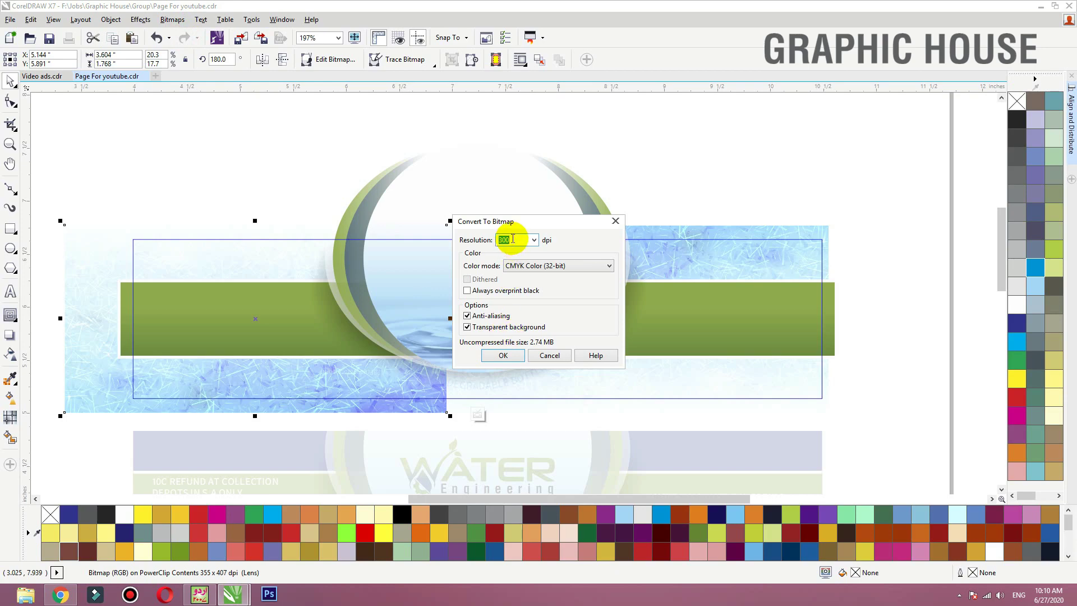
{"action": "left_click", "coordinate": [499, 357]}
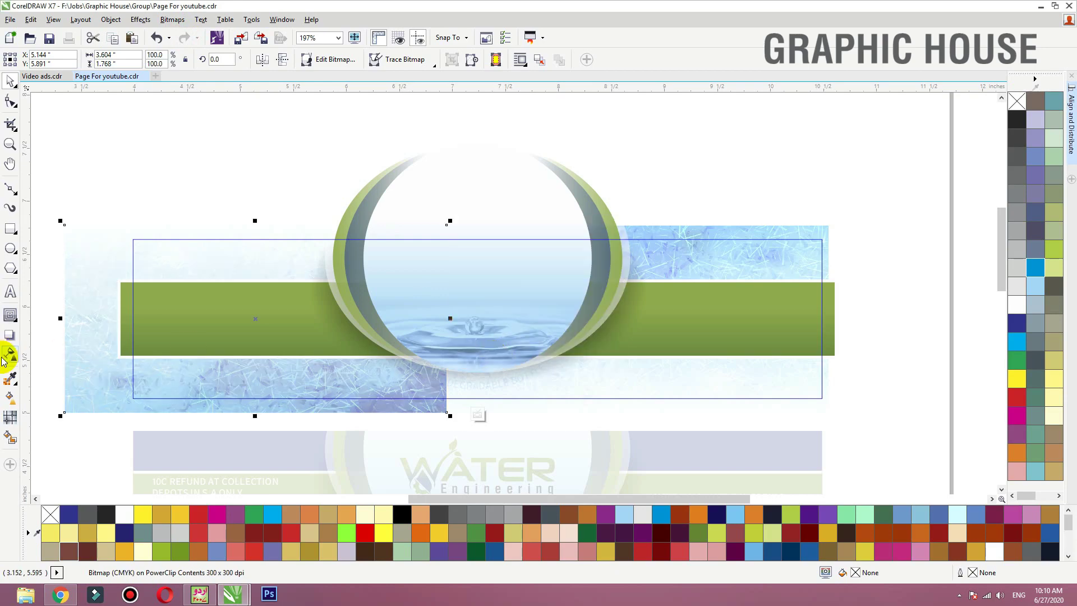
- Fade the left texture's right end with a horizontal linear transparency and shift the texture about 0.3 inch to the right
{"action": "left_click_drag", "start_coordinate": [320, 372], "coordinate": [438, 373]}
{"action": "key", "text": "space"}
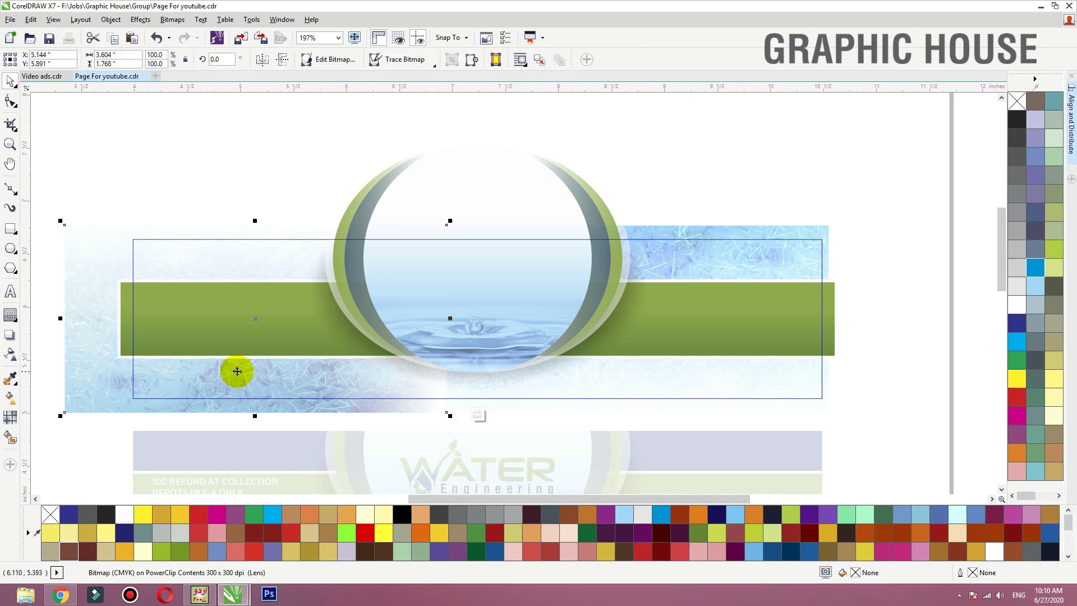
{"action": "mouse_move", "coordinate": [150, 362]}
{"action": "left_mouse_down"}
{"action": "mouse_move", "coordinate": [126, 371]}
{"action": "mouse_move", "coordinate": [145, 373]}
{"action": "left_mouse_up"}
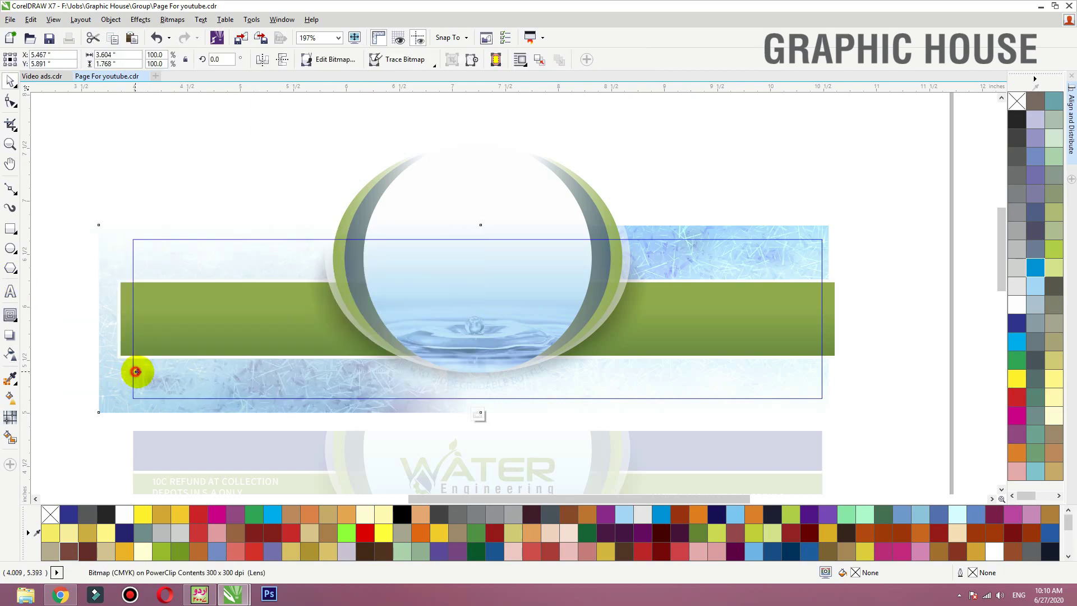
- Finish editing the upper label's clip, deselect it and bring both labels into view
{"action": "left_click", "coordinate": [856, 174], "text": "ctrl"}
{"action": "key", "text": "shift+F2"}
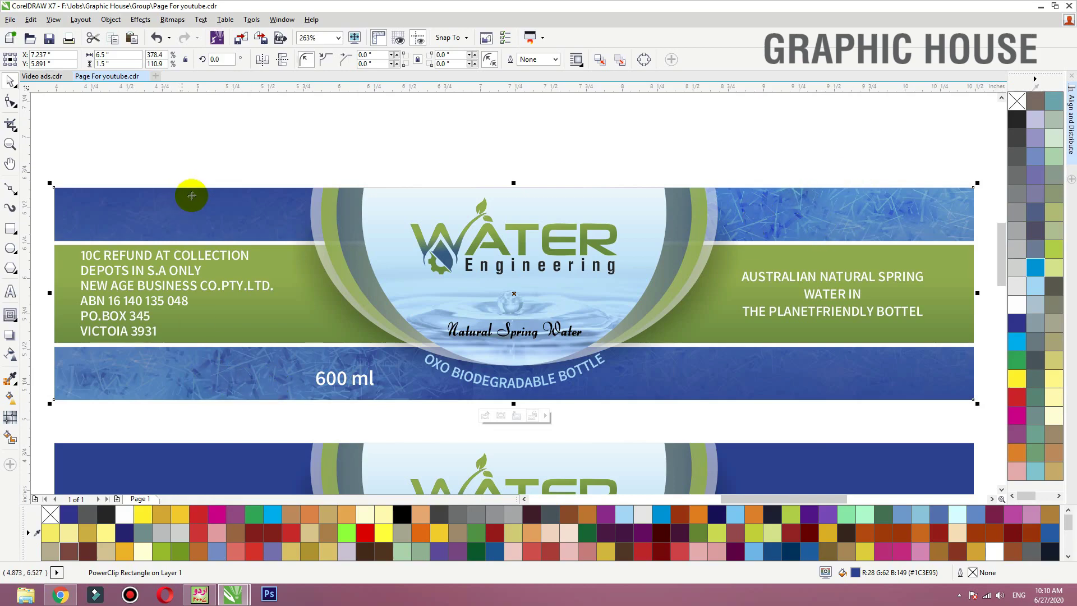
{"action": "left_click", "coordinate": [582, 146]}
{"action": "scroll", "coordinate": [483, 176], "scroll_direction": "down", "scroll_amount": 5}
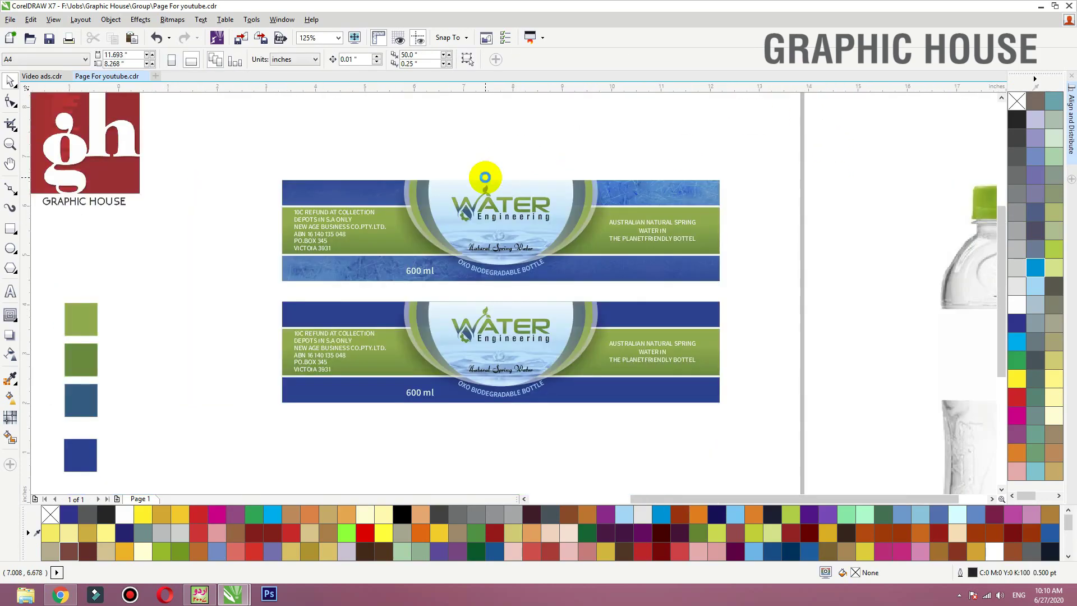